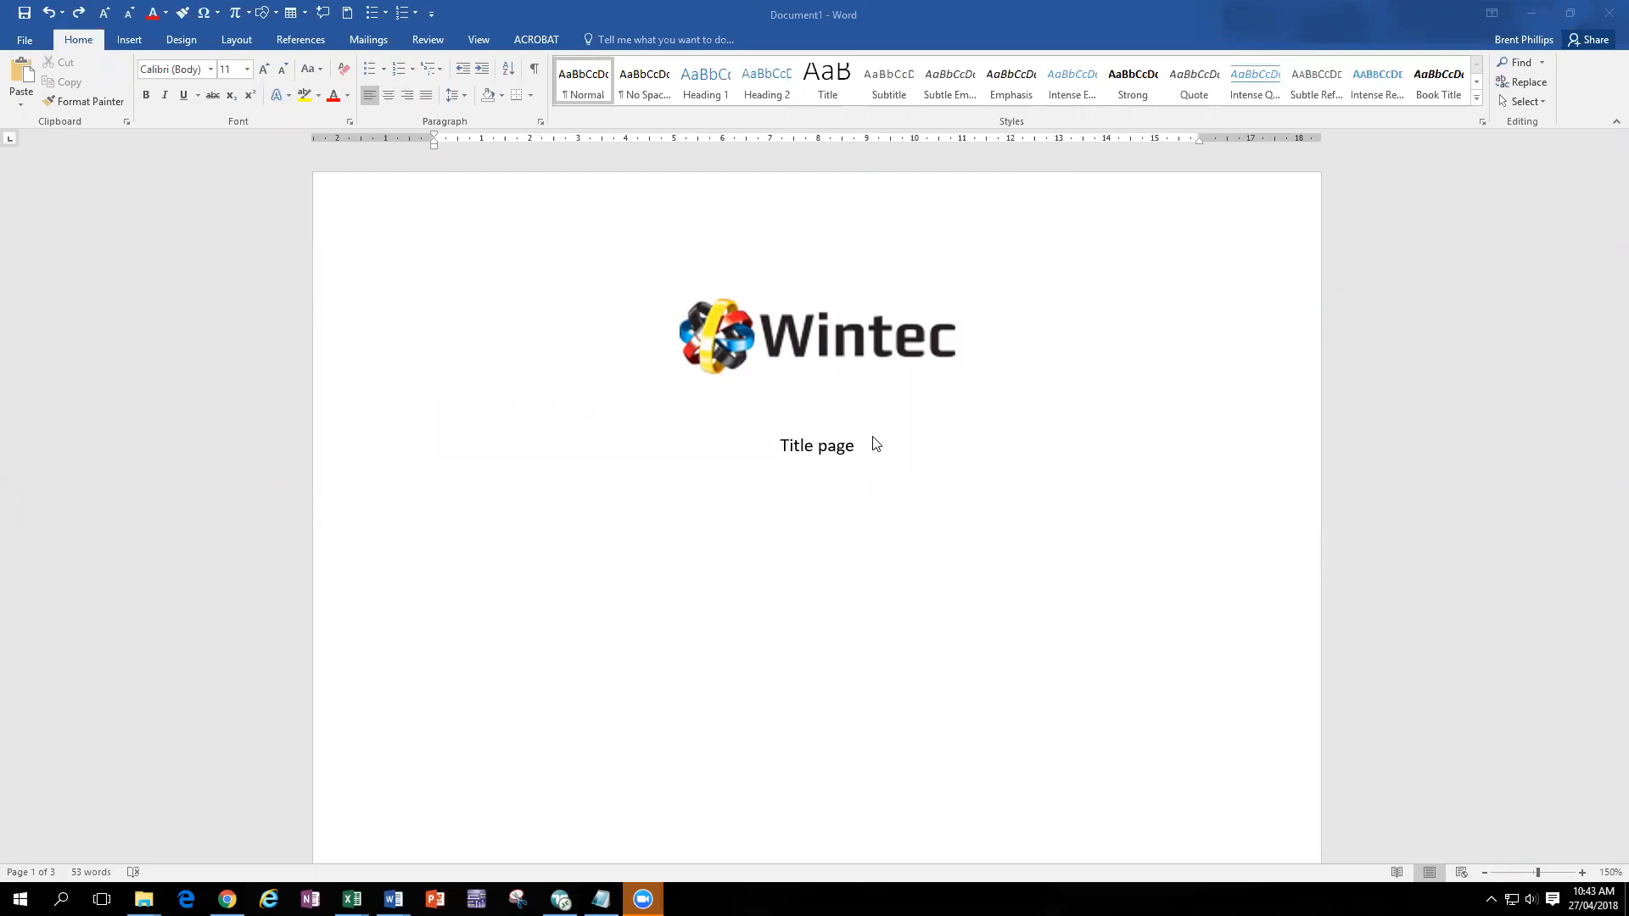
- Apply the Heading 1 style to the "Introduction" line on page 3
scroll(874, 441, "down", 1)
scroll(874, 441, "down", 10)
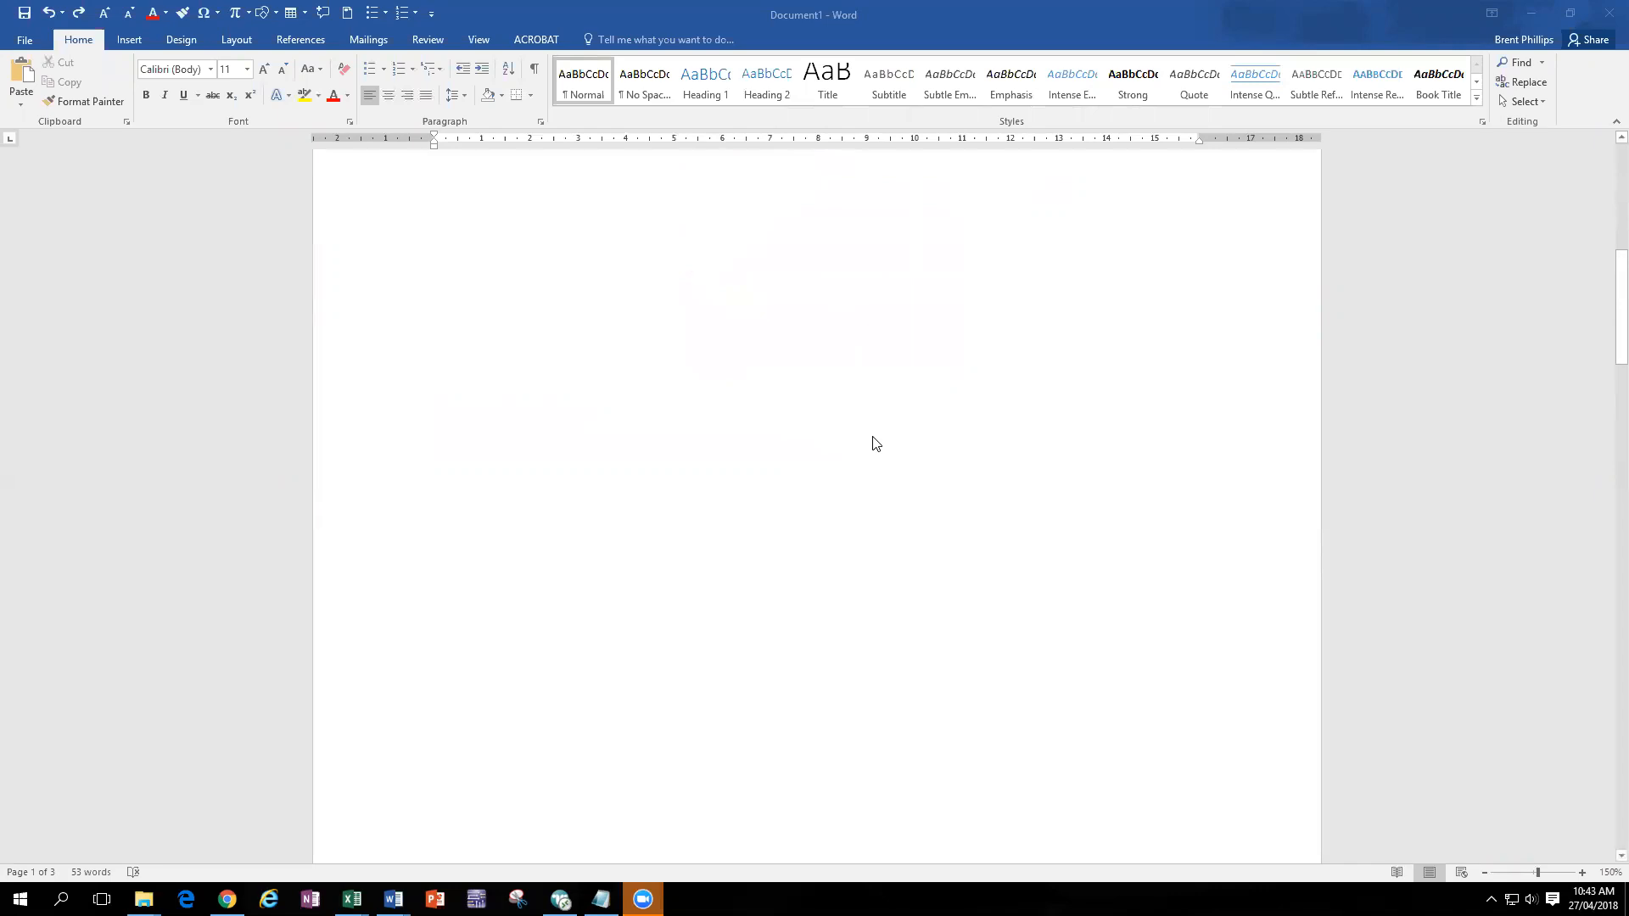
scroll(873, 438, "down", 5)
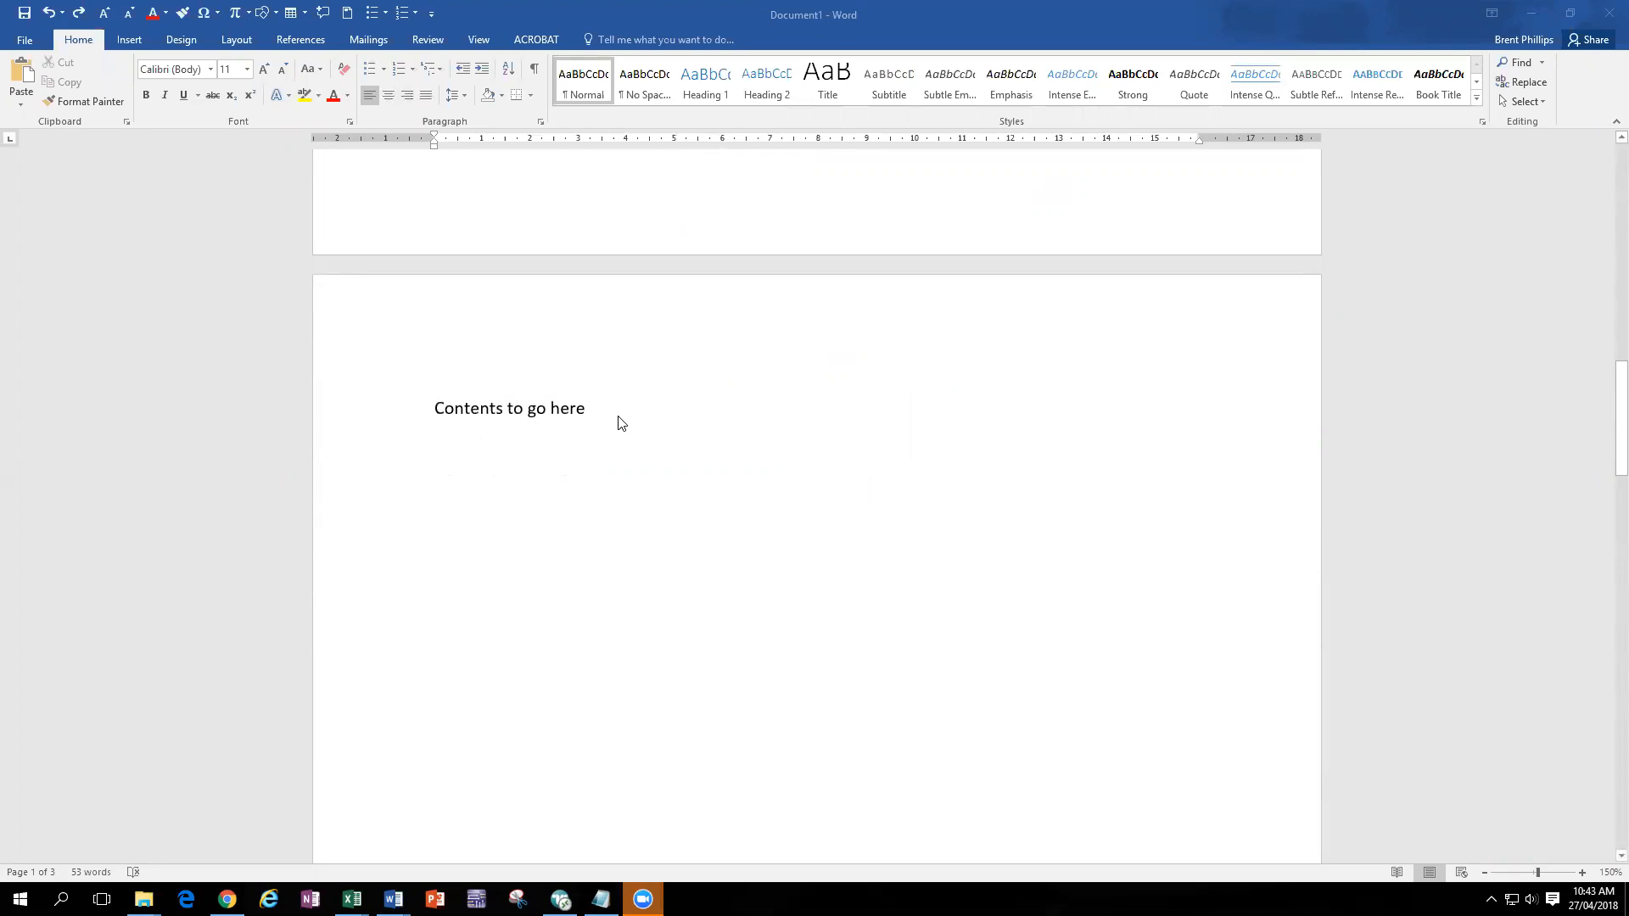
scroll(641, 418, "down", 6)
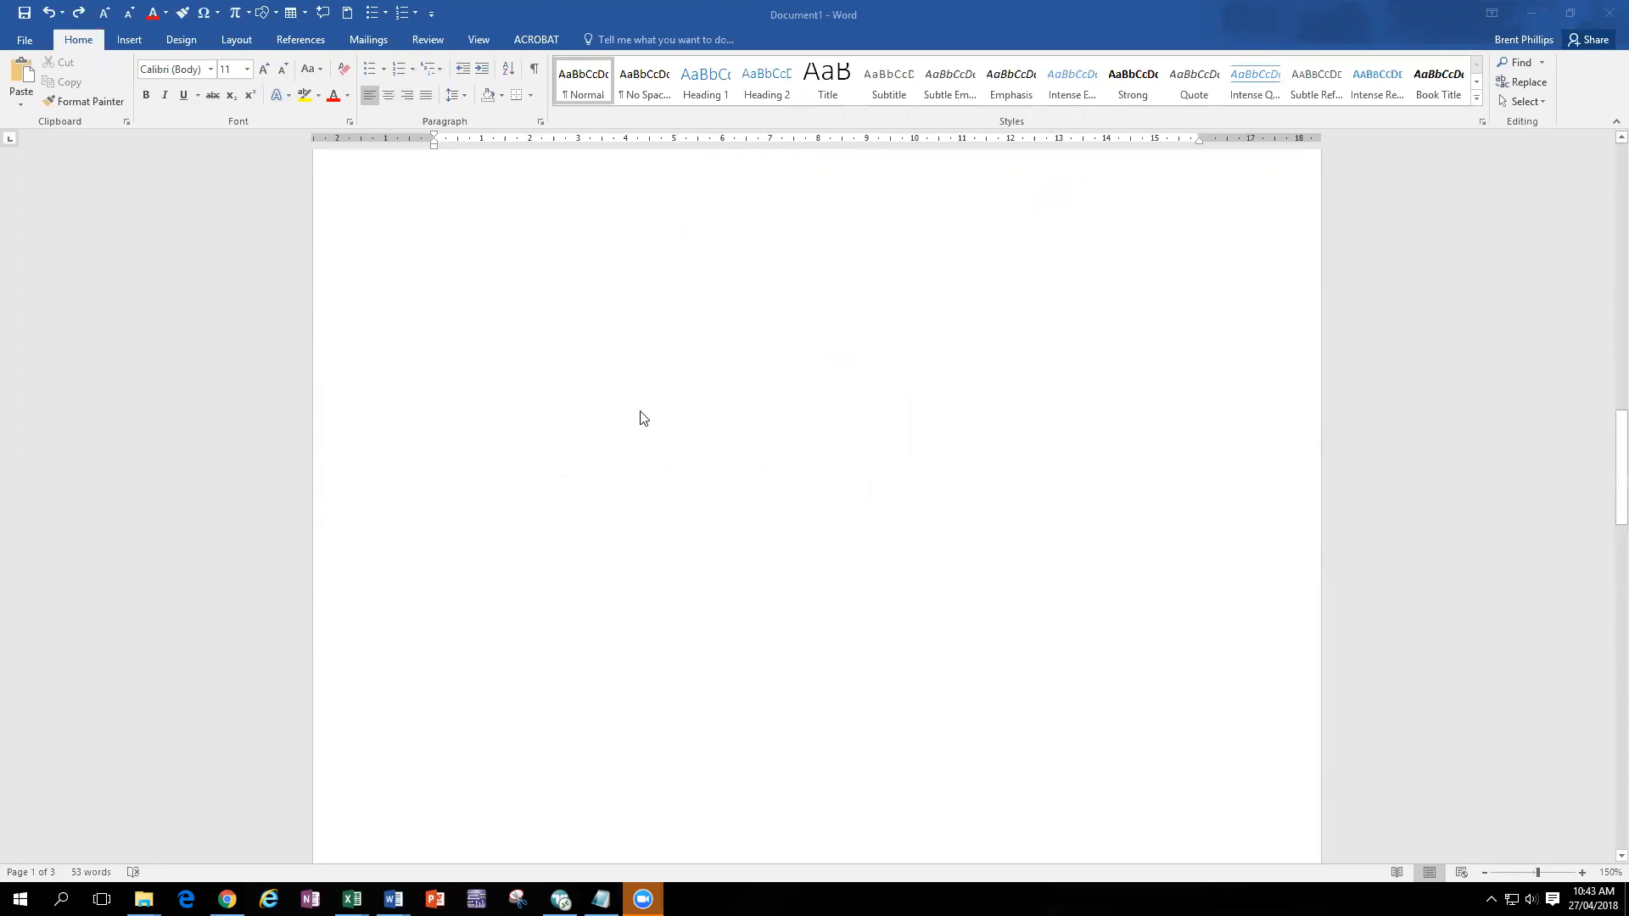
scroll(641, 418, "down", 4)
scroll(641, 417, "down", 4)
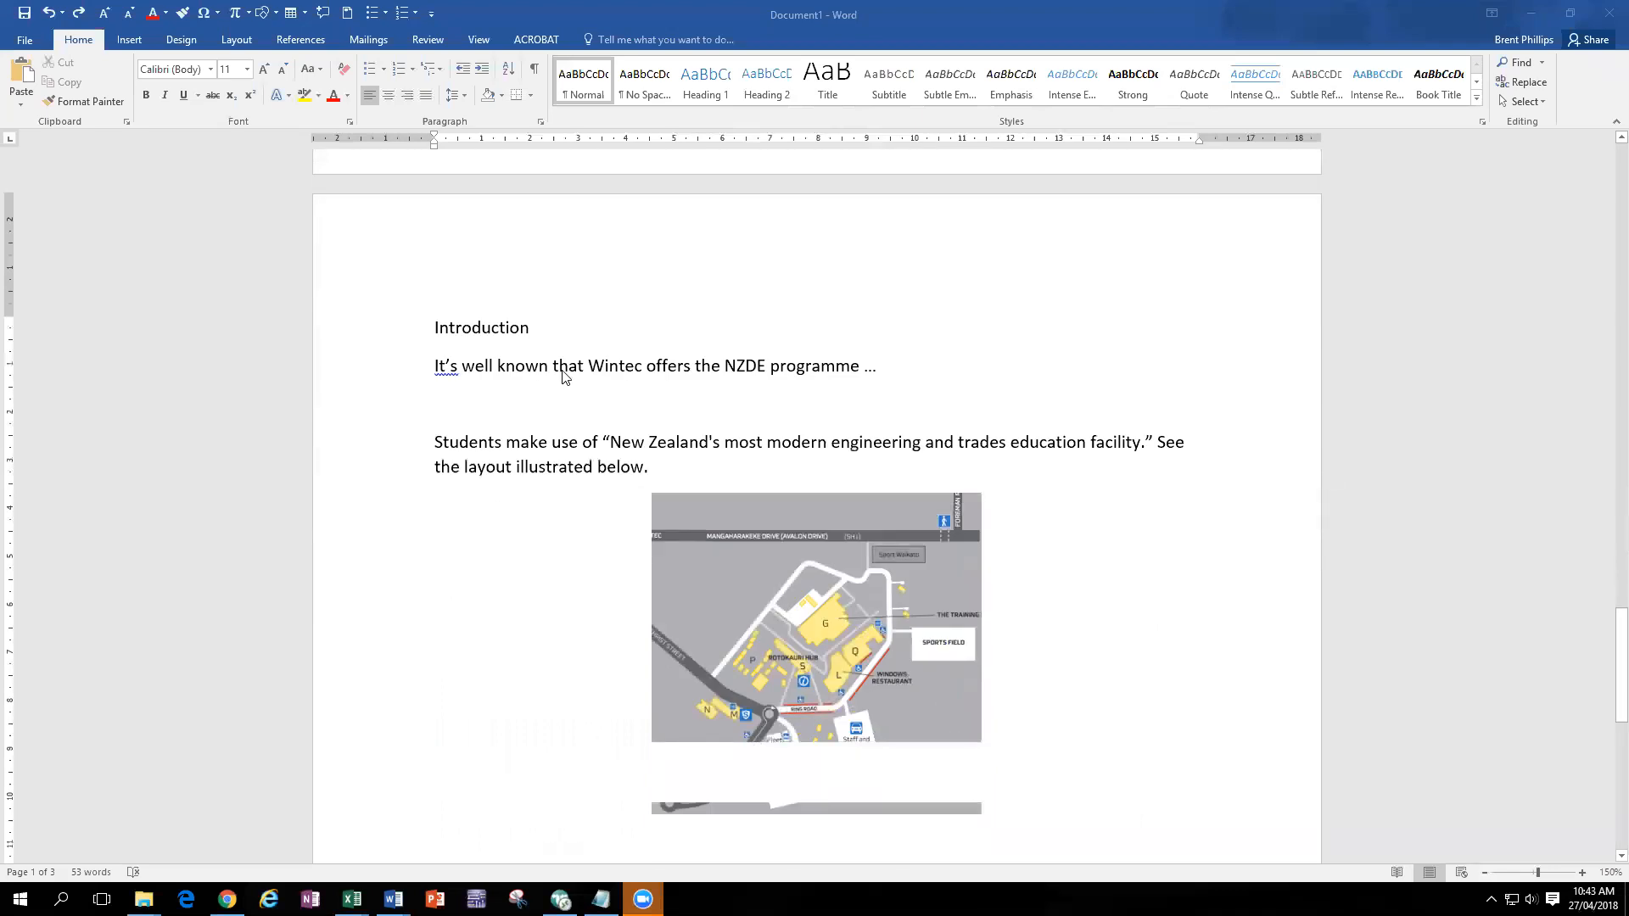
left_click(499, 327)
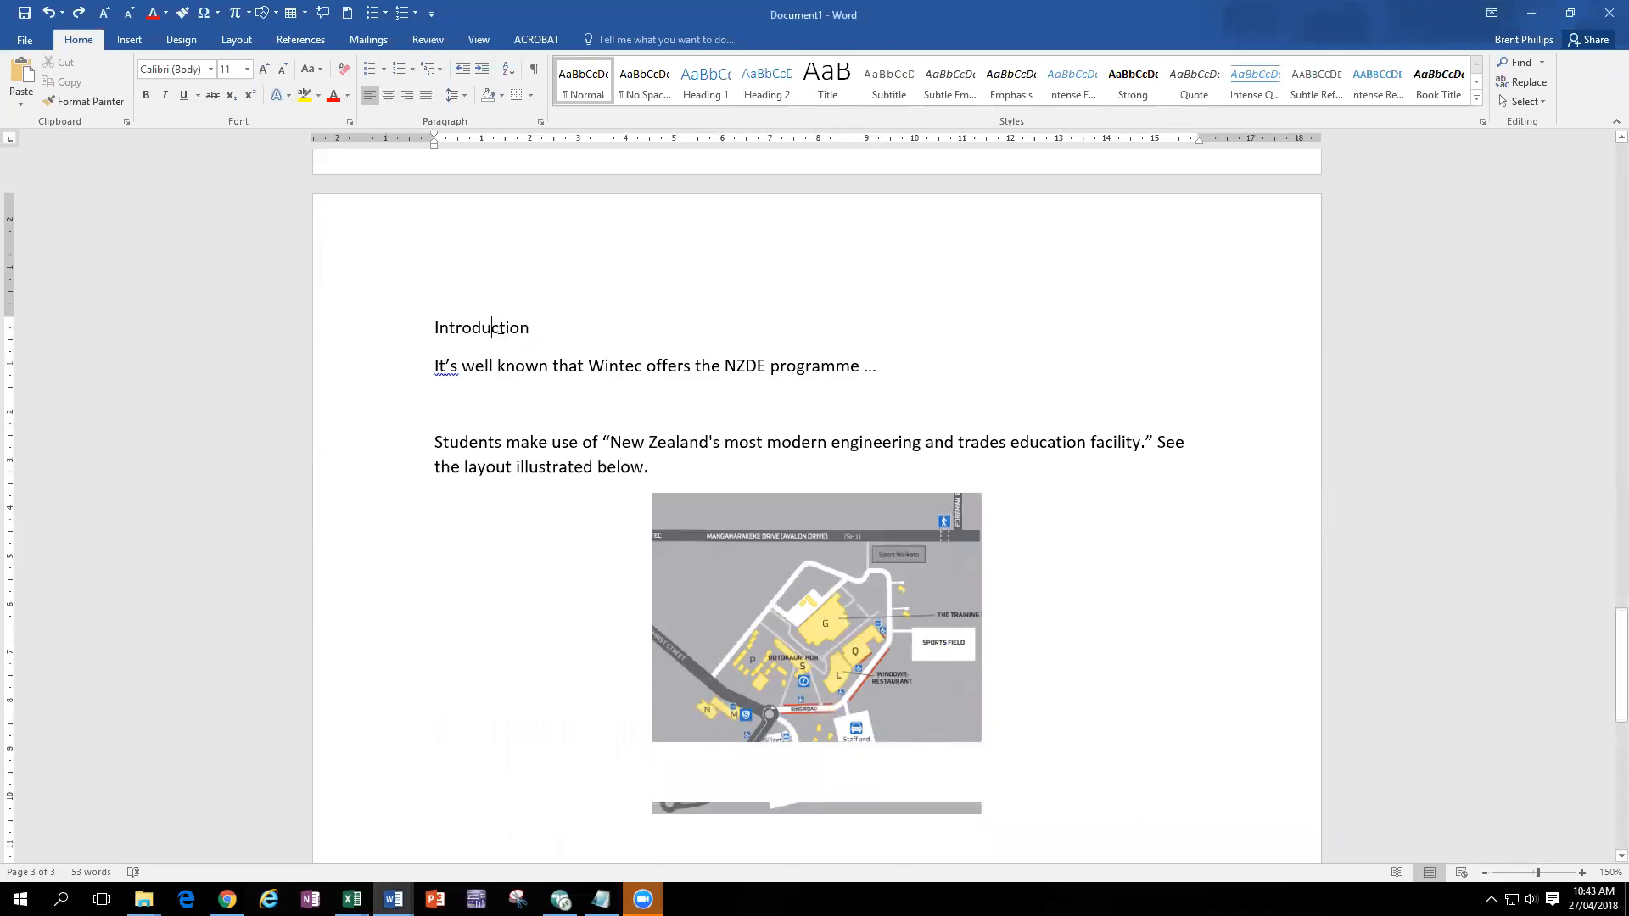
left_click(708, 87)
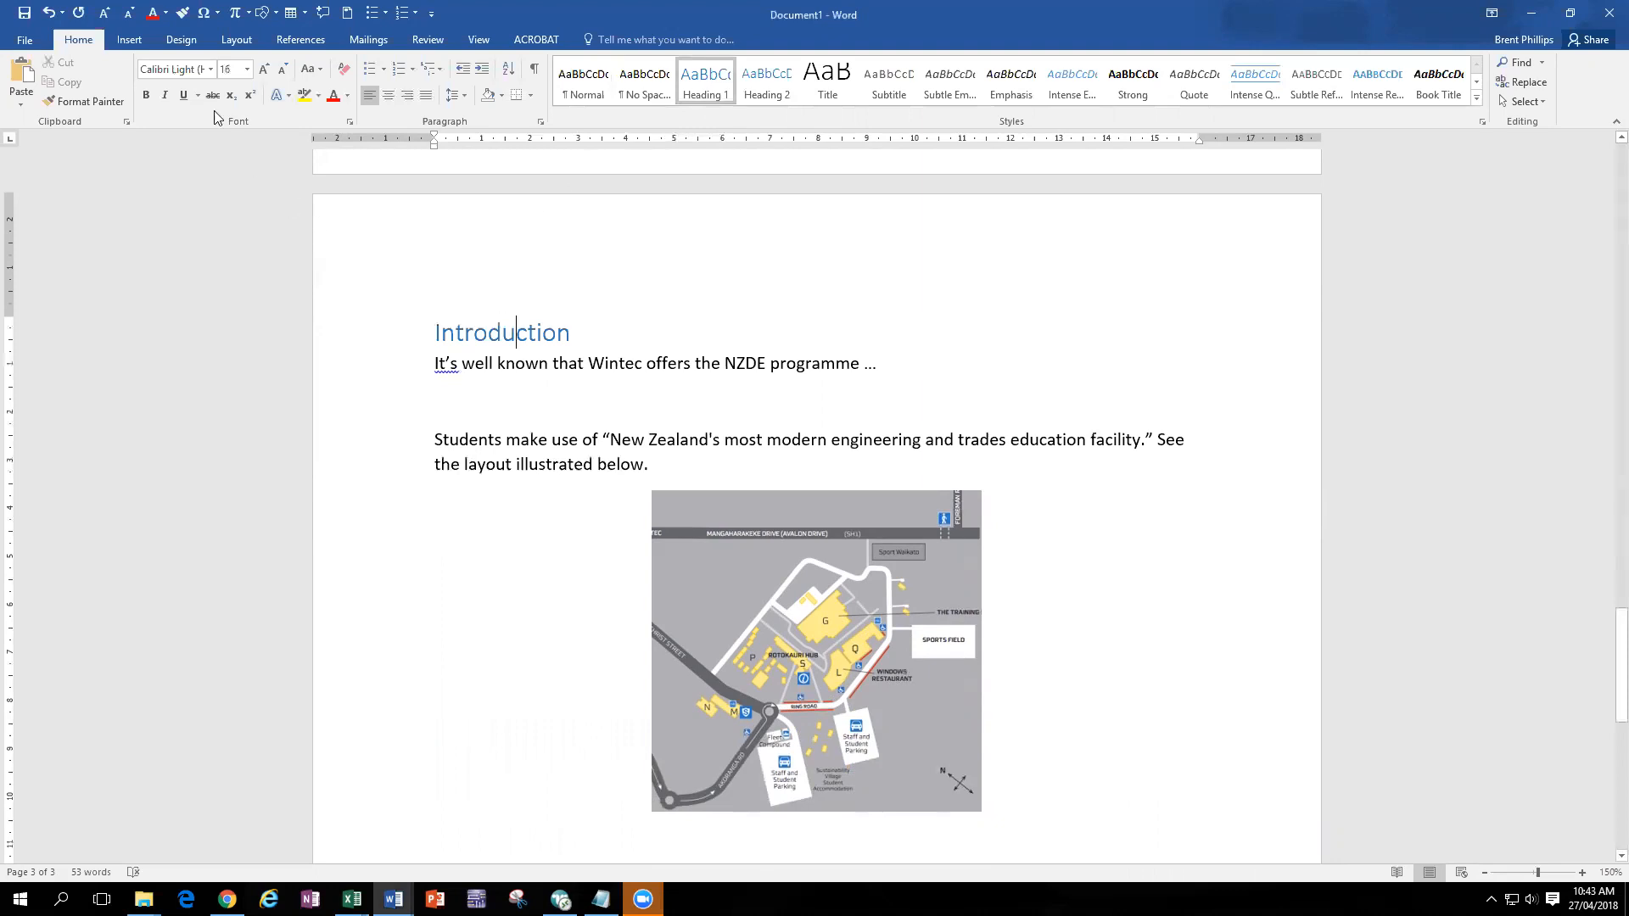
left_click(183, 40)
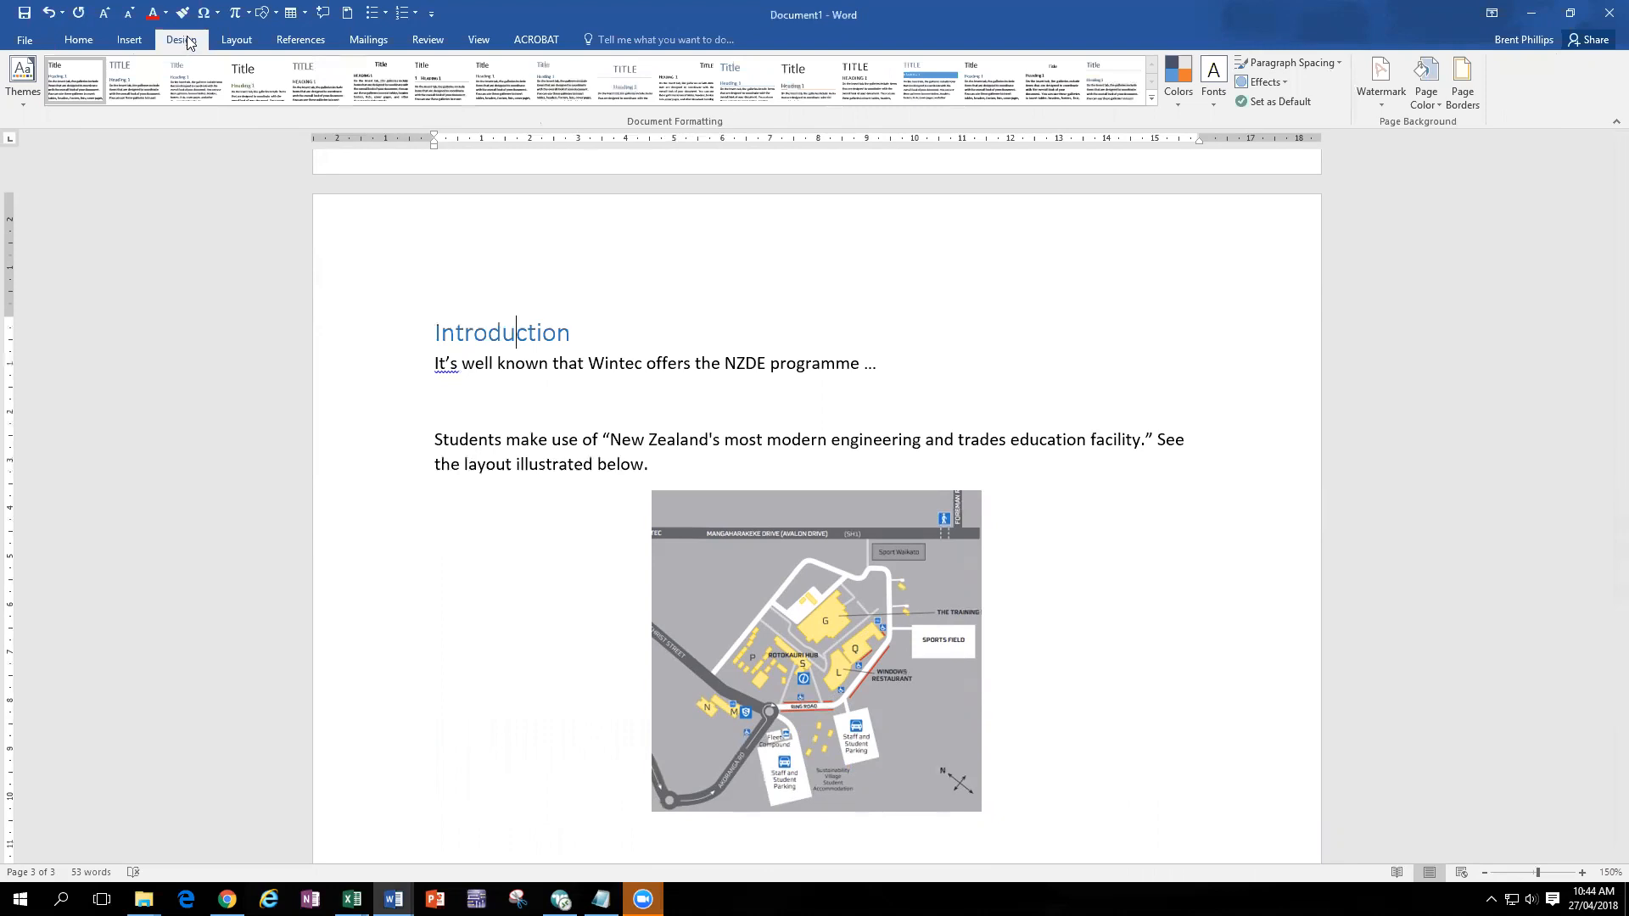
left_click(78, 40)
right_click(712, 80)
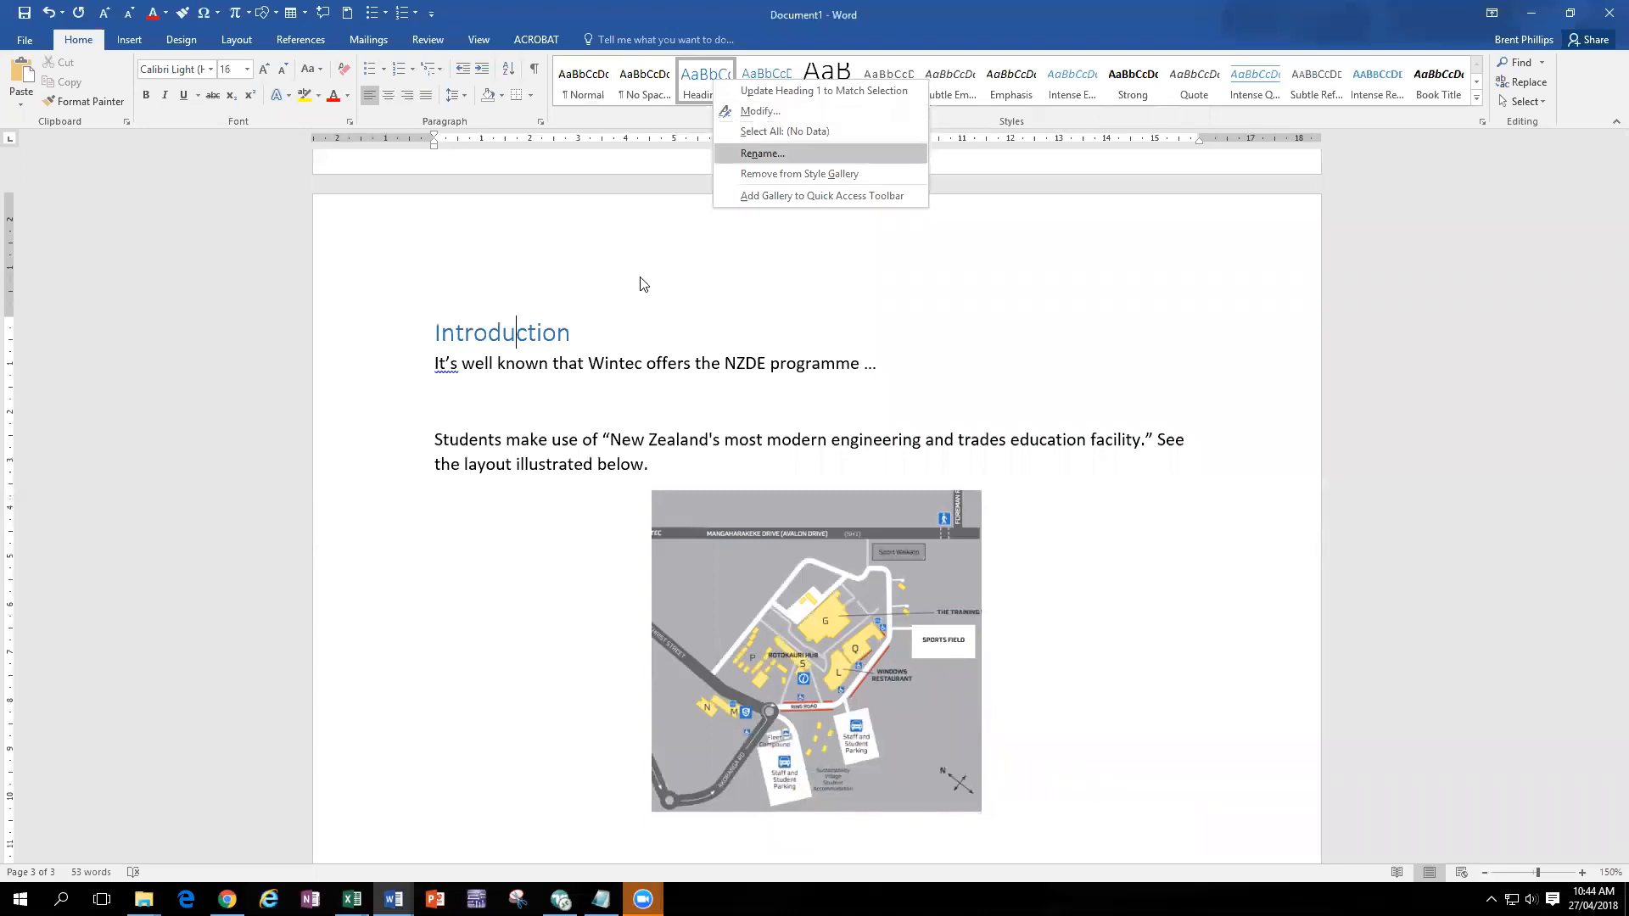
left_click(640, 329)
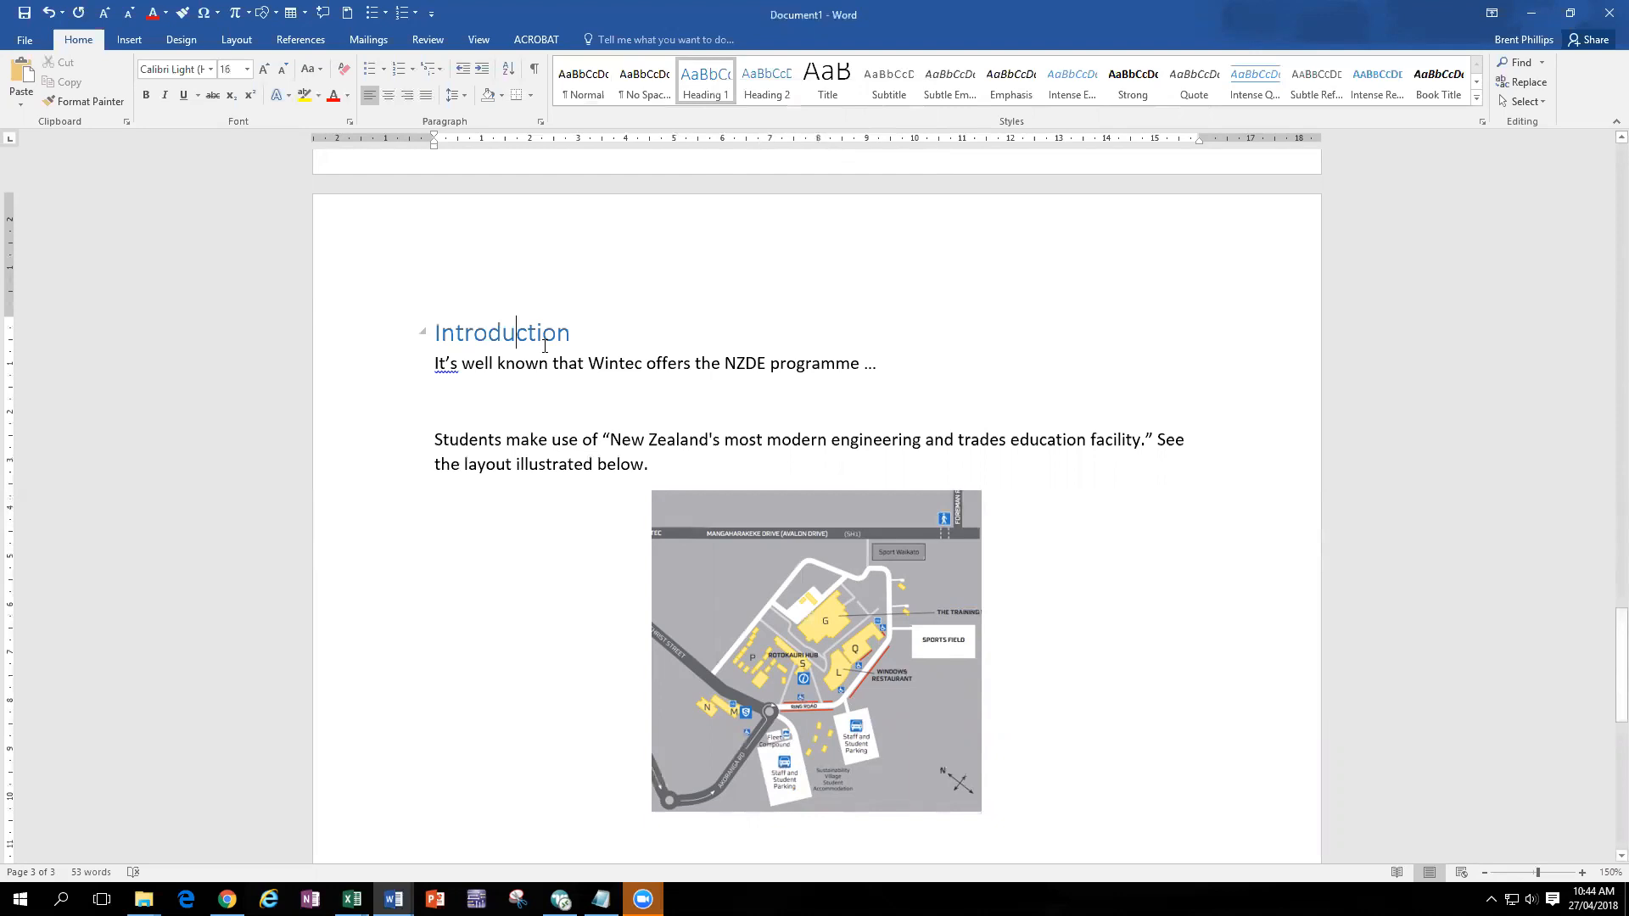
- Apply the Heading 1 style to the "Theory" line below the campus map
scroll(544, 346, "down", 5)
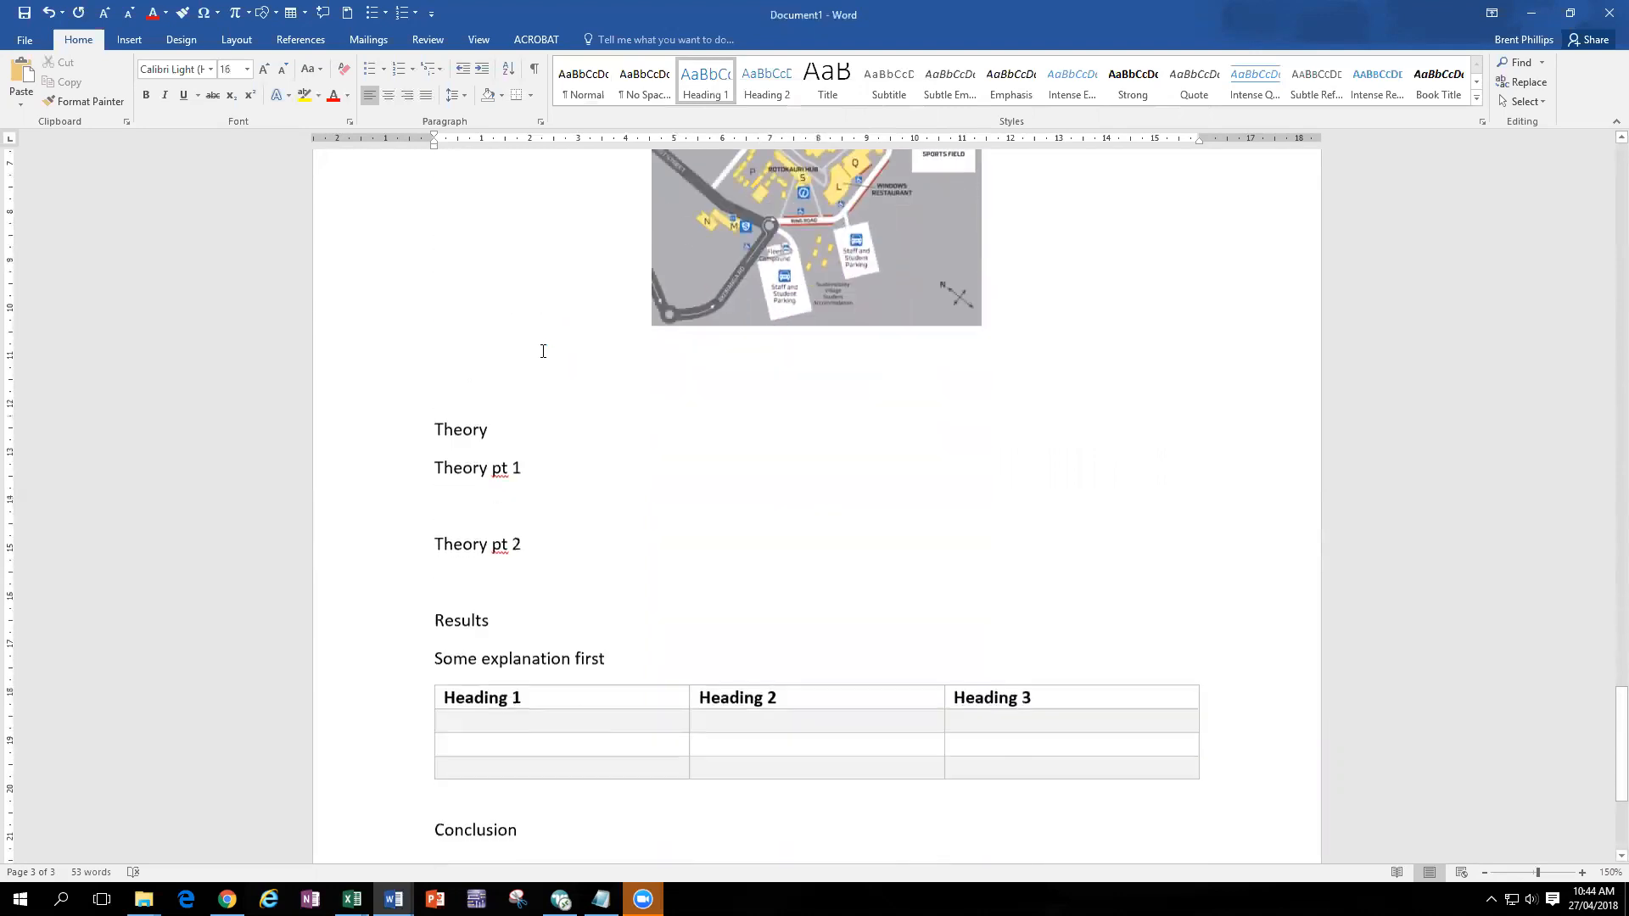
left_click(480, 427)
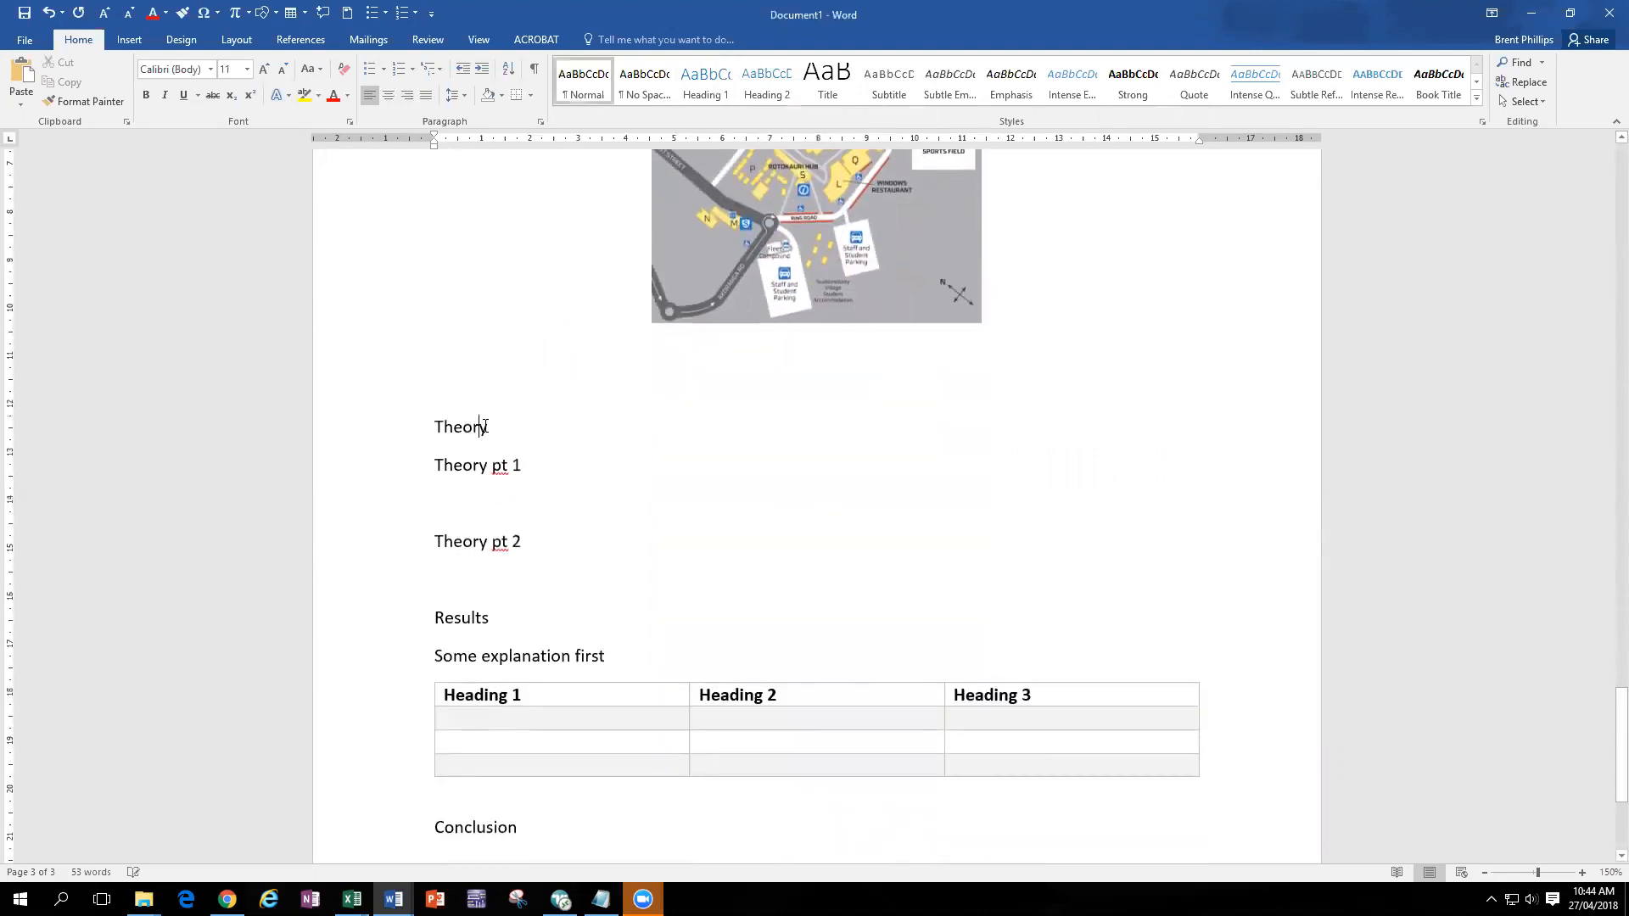
left_click(701, 89)
- Apply the Heading 2 style to the "Theory pt 1" and "Theory pt 2" lines
key("Down")
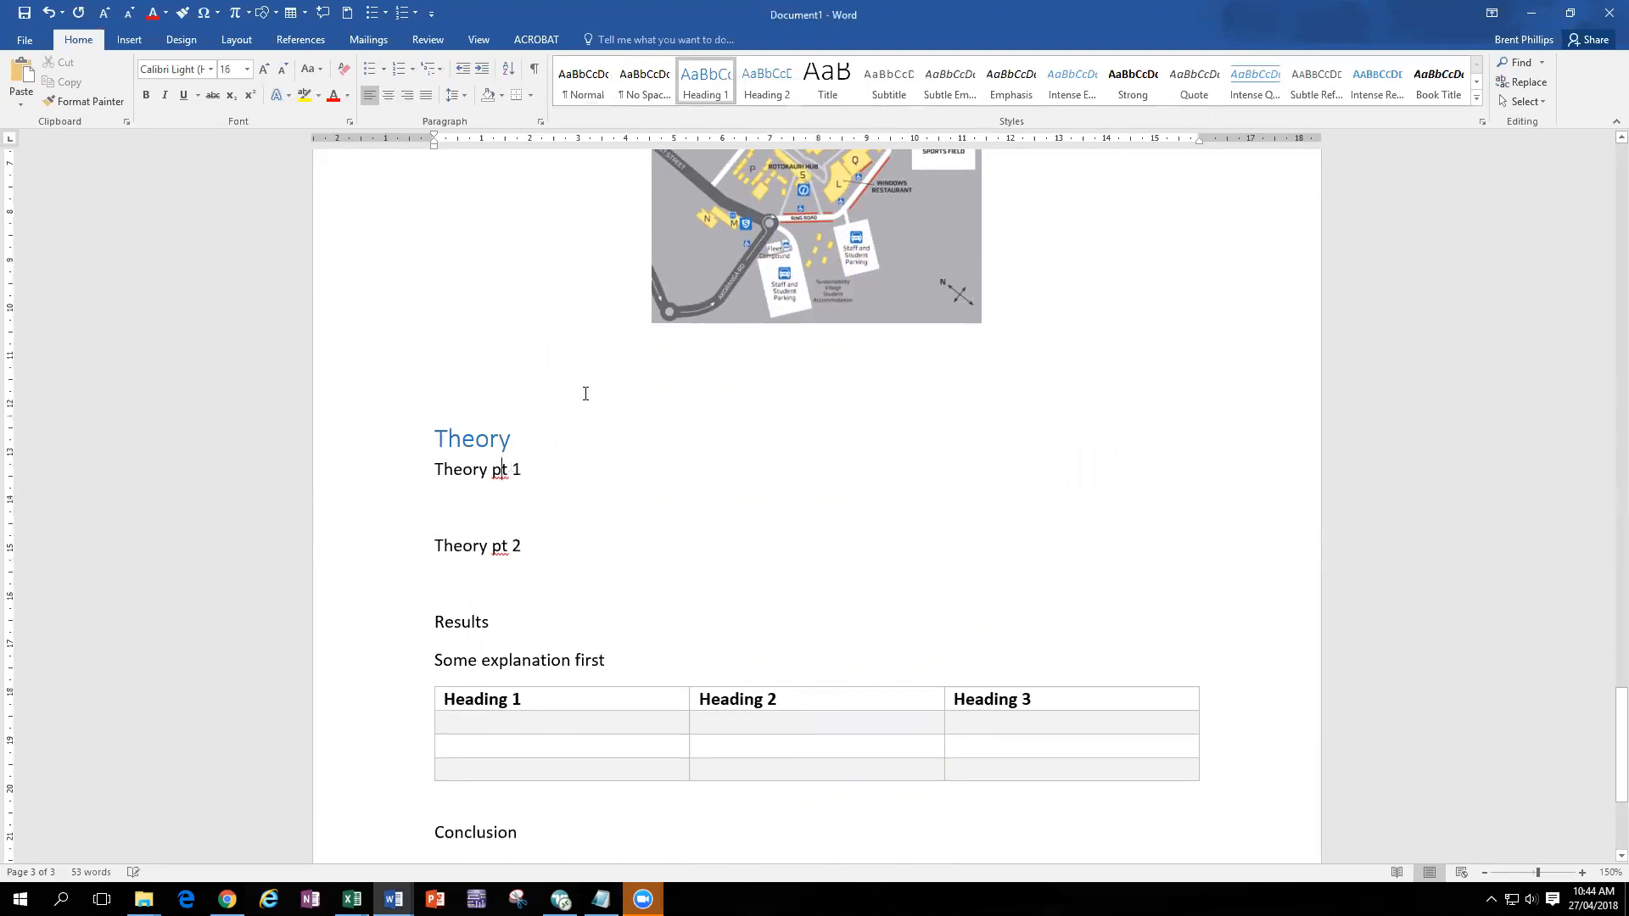
left_click(766, 88)
key("Down")
key("Down")
left_click(766, 85)
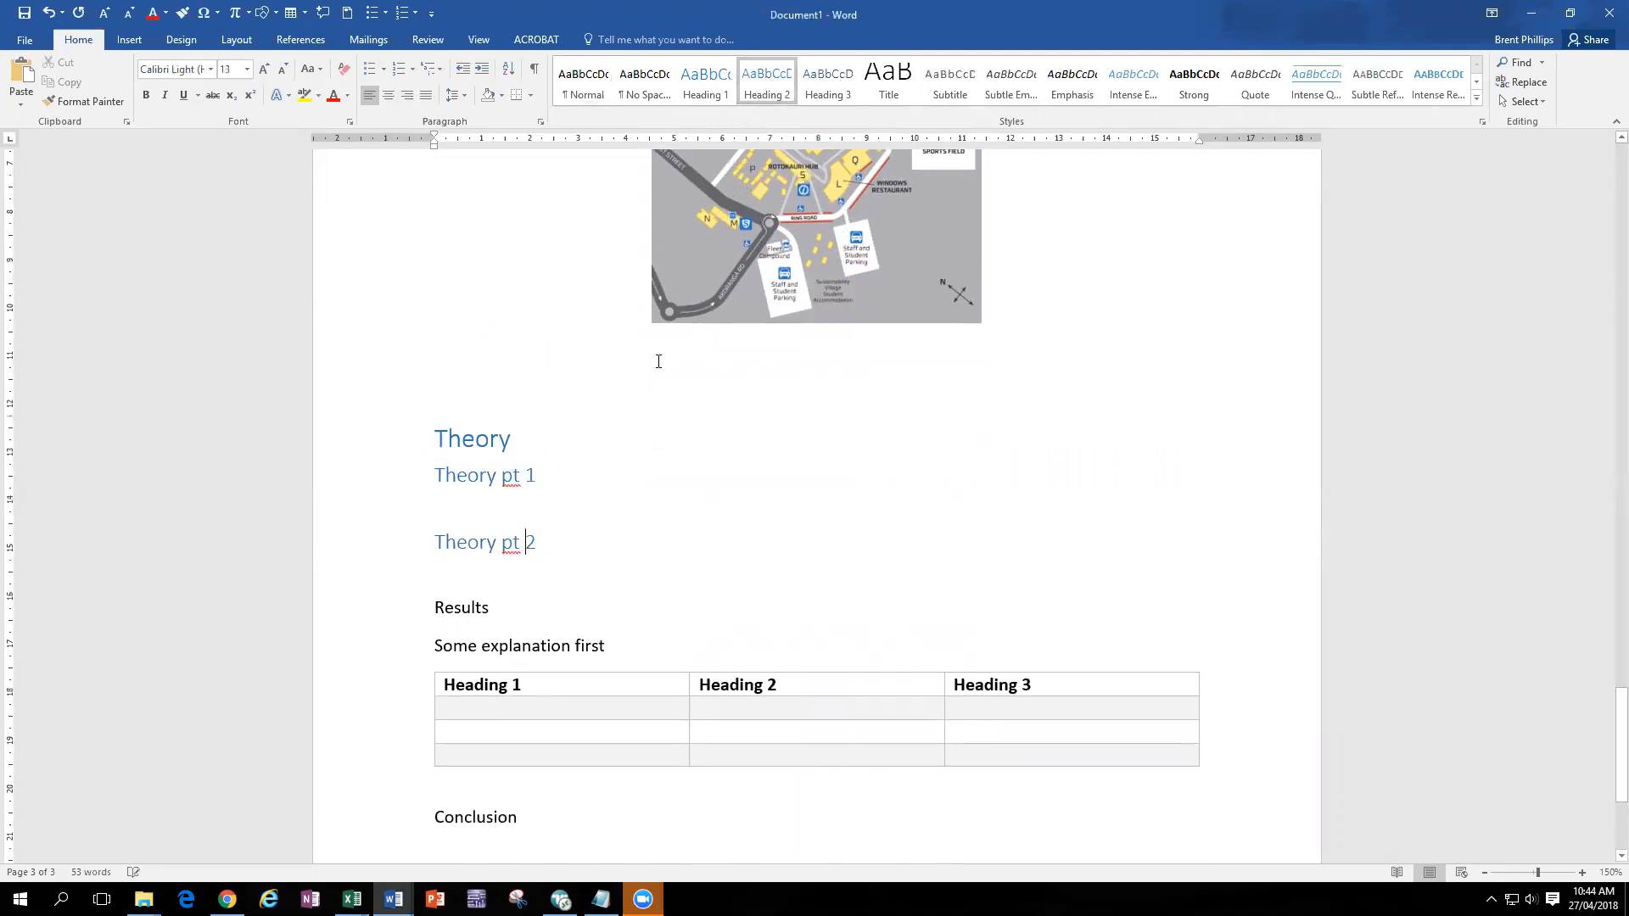
- Number the headings with the multilevel list linked to heading styles in the format 1 Heading 1, 1.1 Heading 2, 1.1.1 Heading 3
left_click(478, 442)
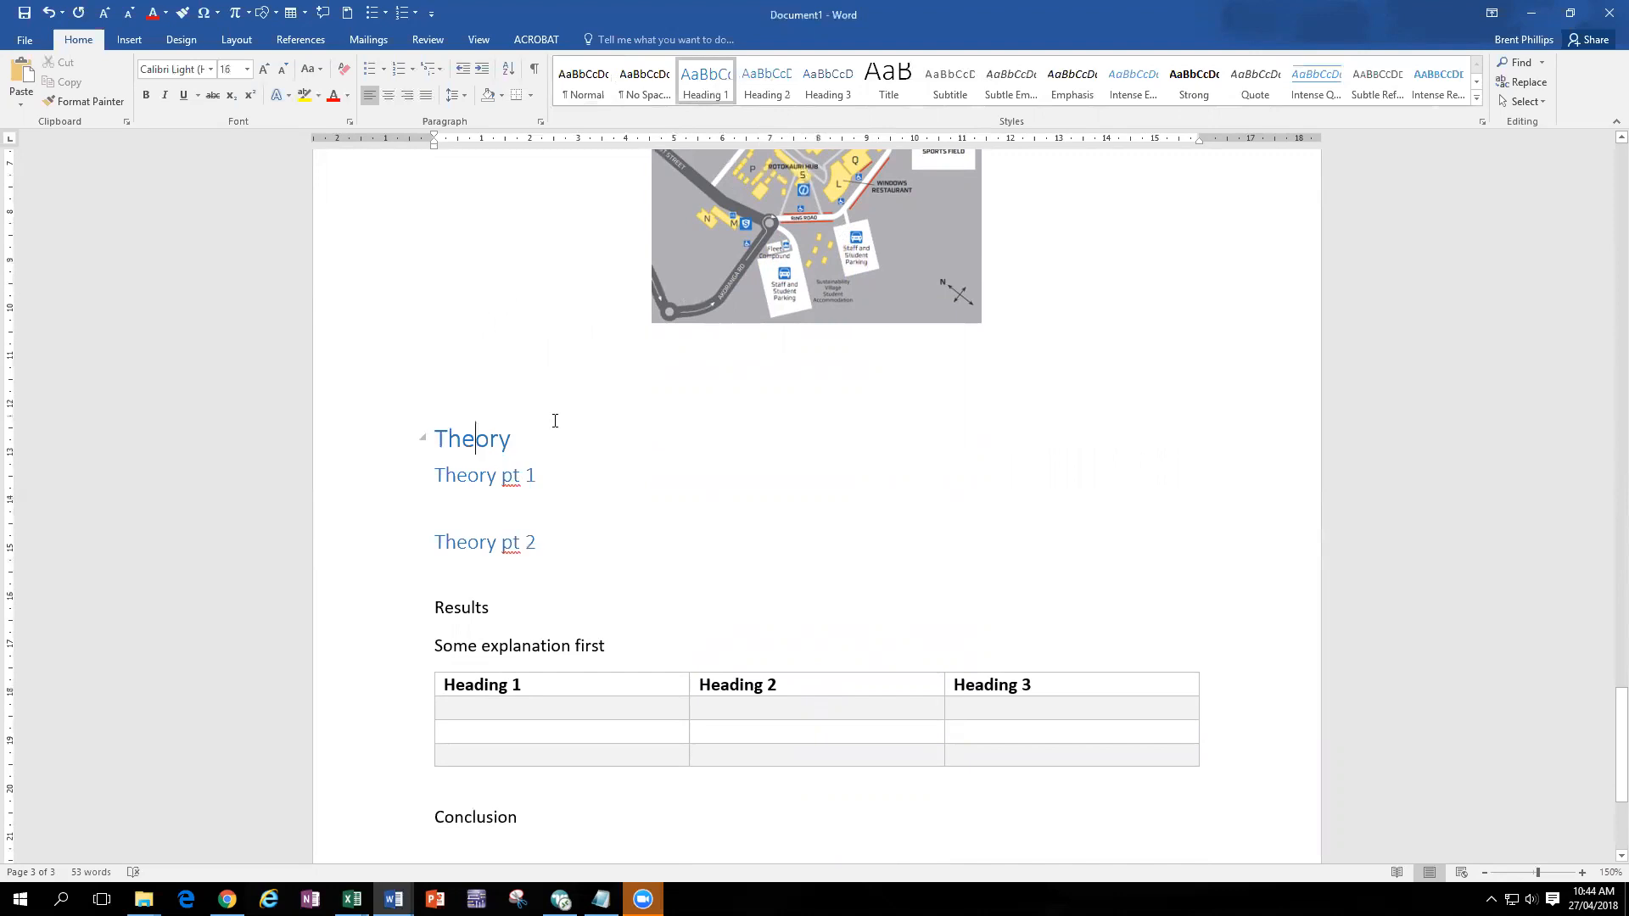
left_click(439, 74)
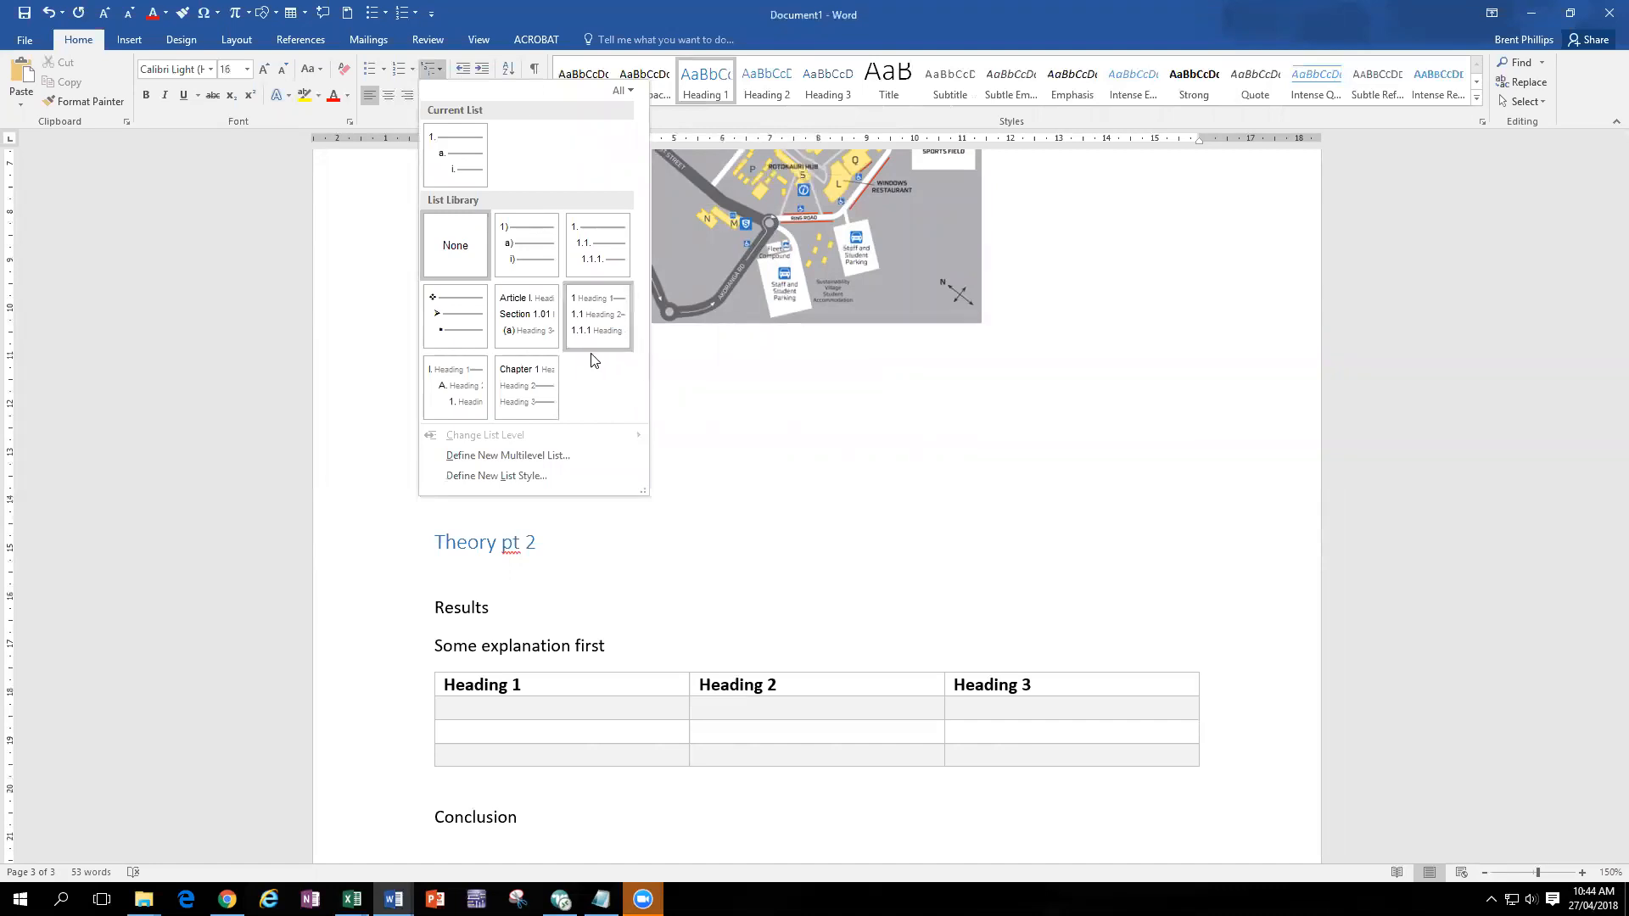
mouse_move(604, 328)
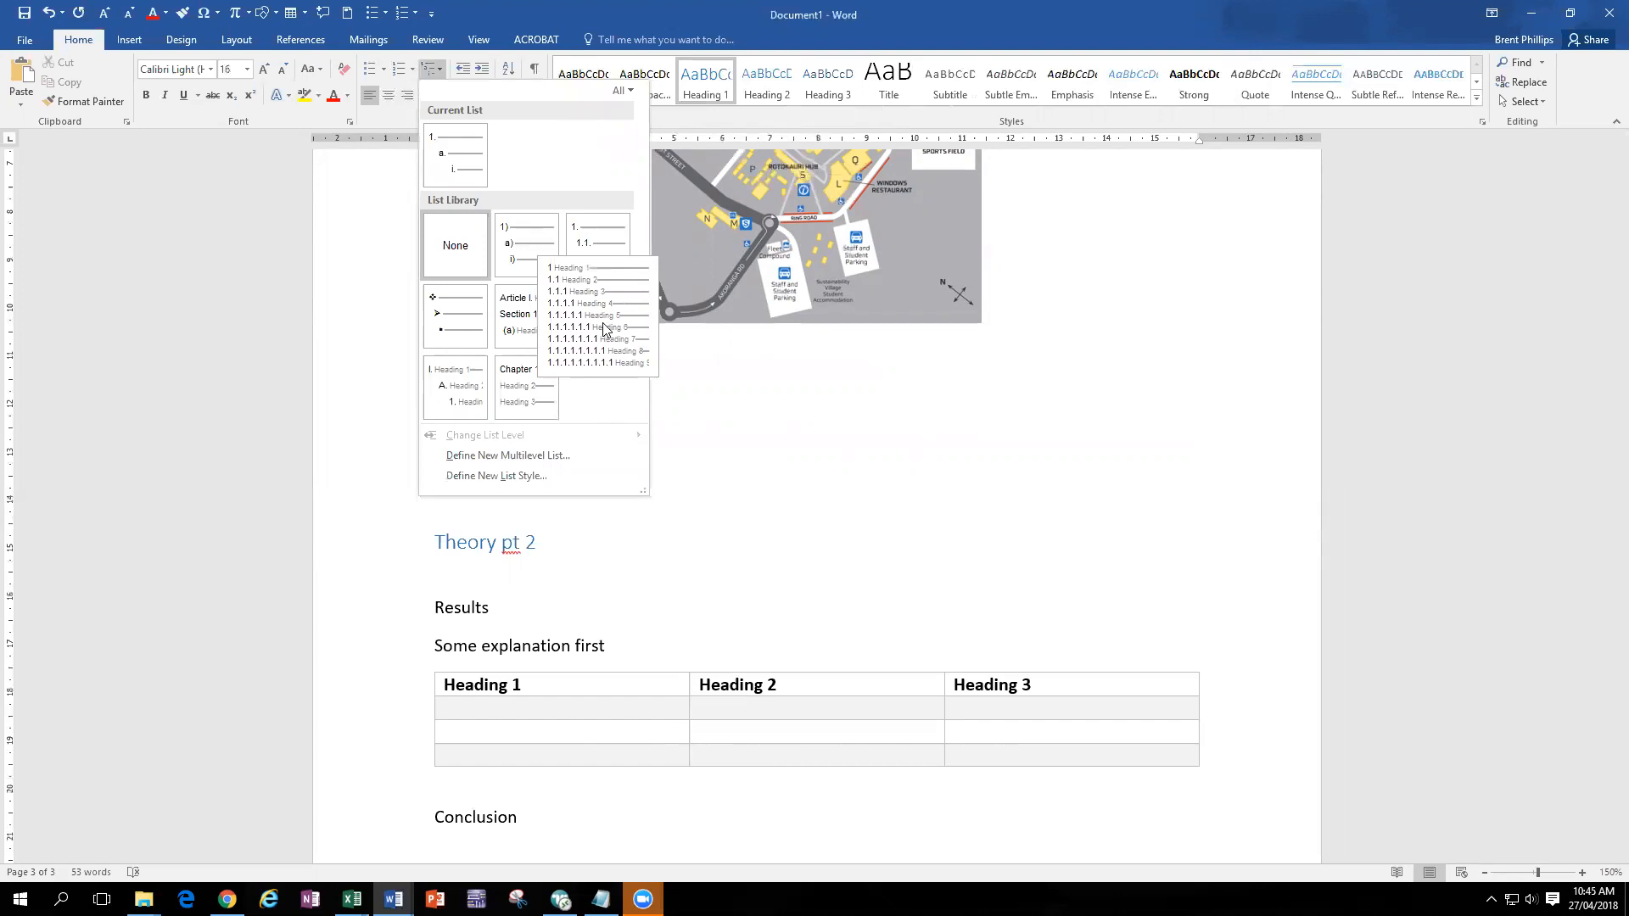
left_click(598, 314)
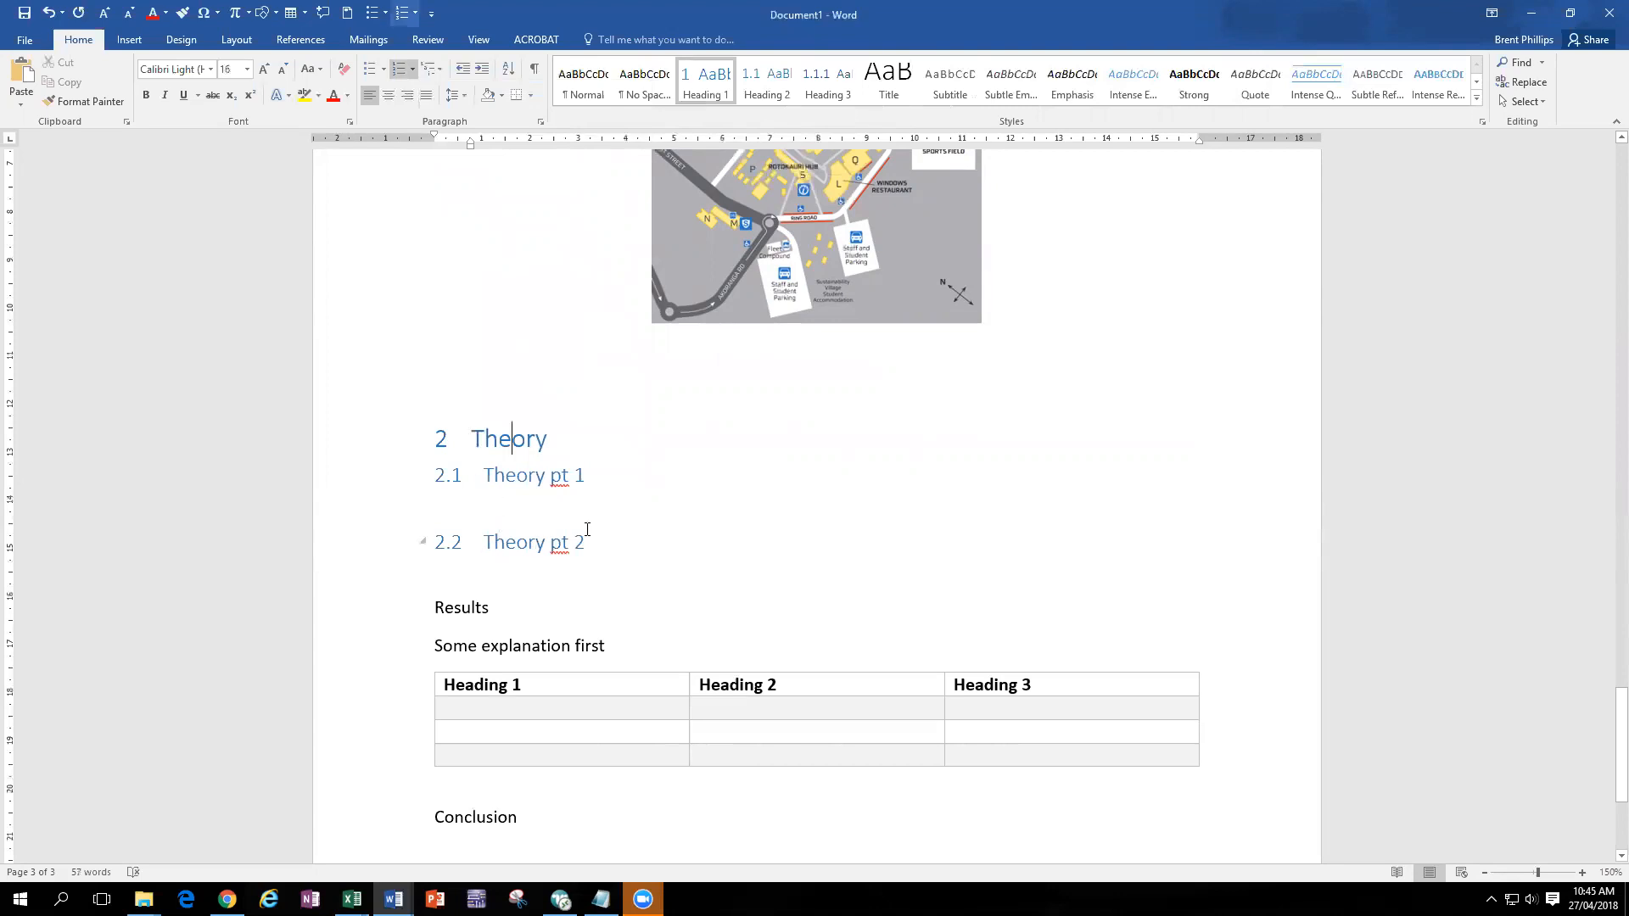
scroll(587, 530, "up", 5)
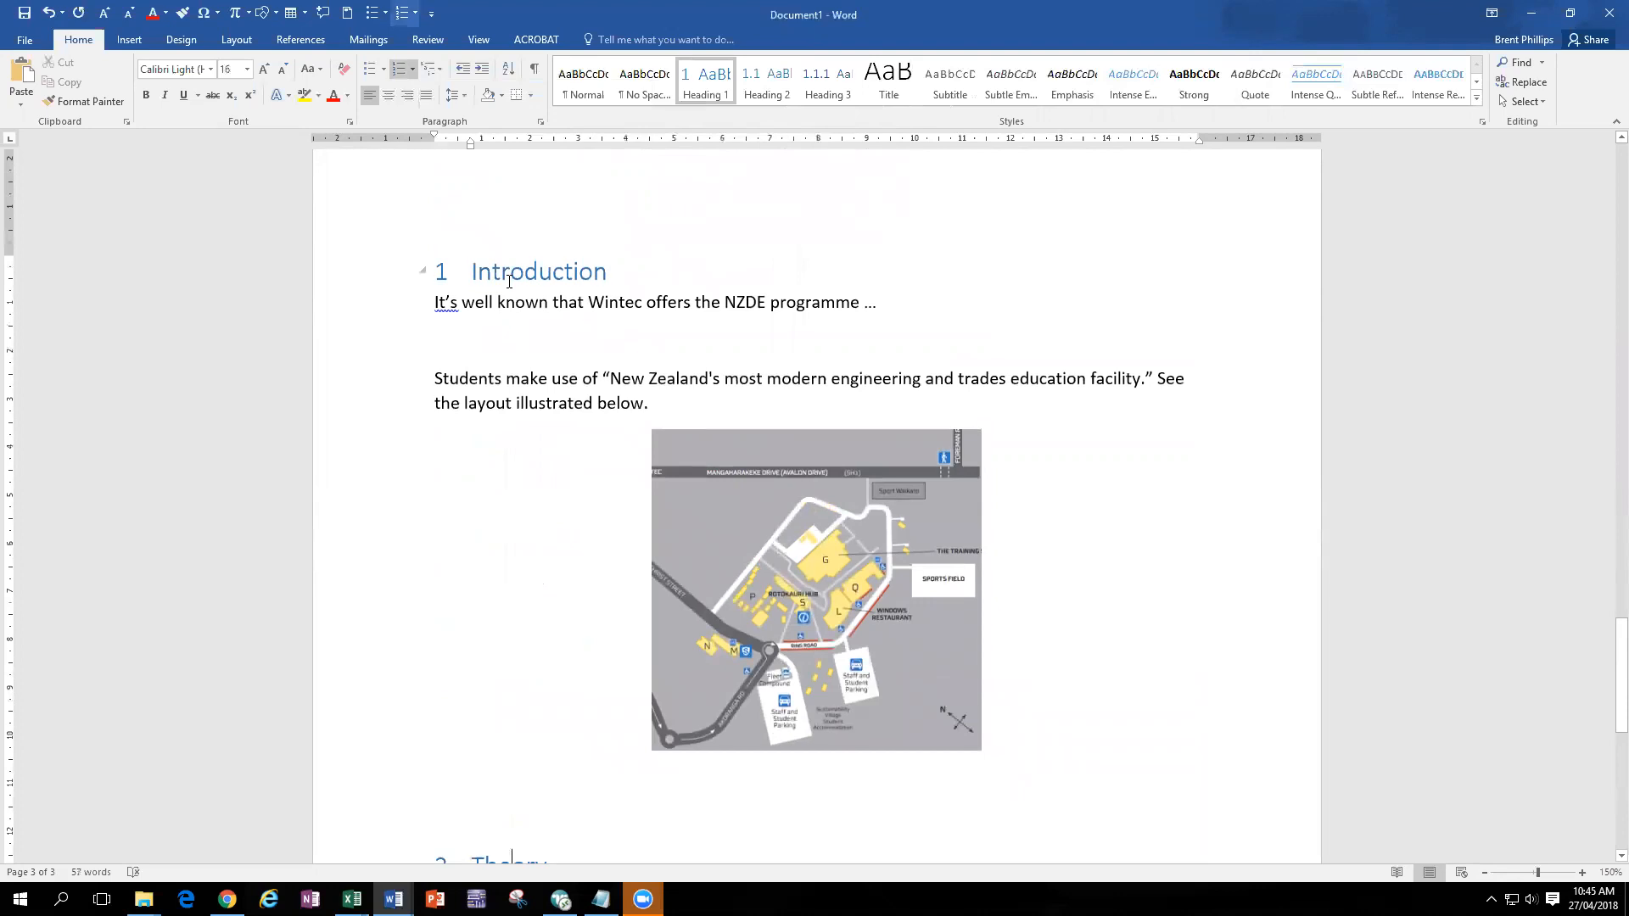
- Apply the Heading 1 style to the "Results" and "Conclusion" lines
scroll(573, 447, "down", 6)
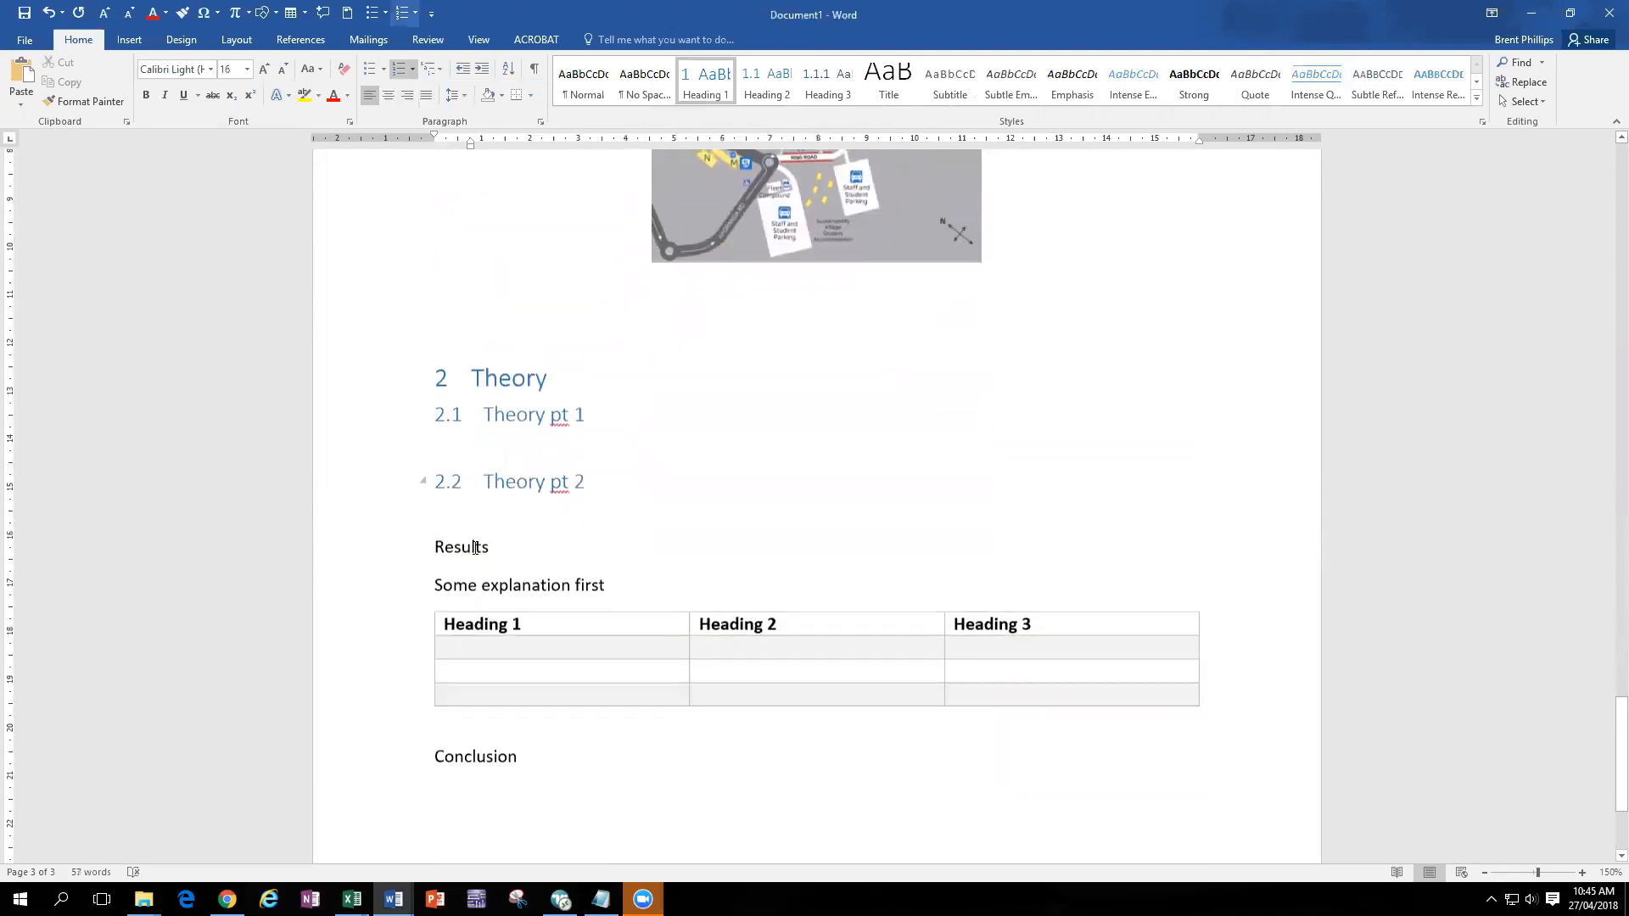
left_click(471, 547)
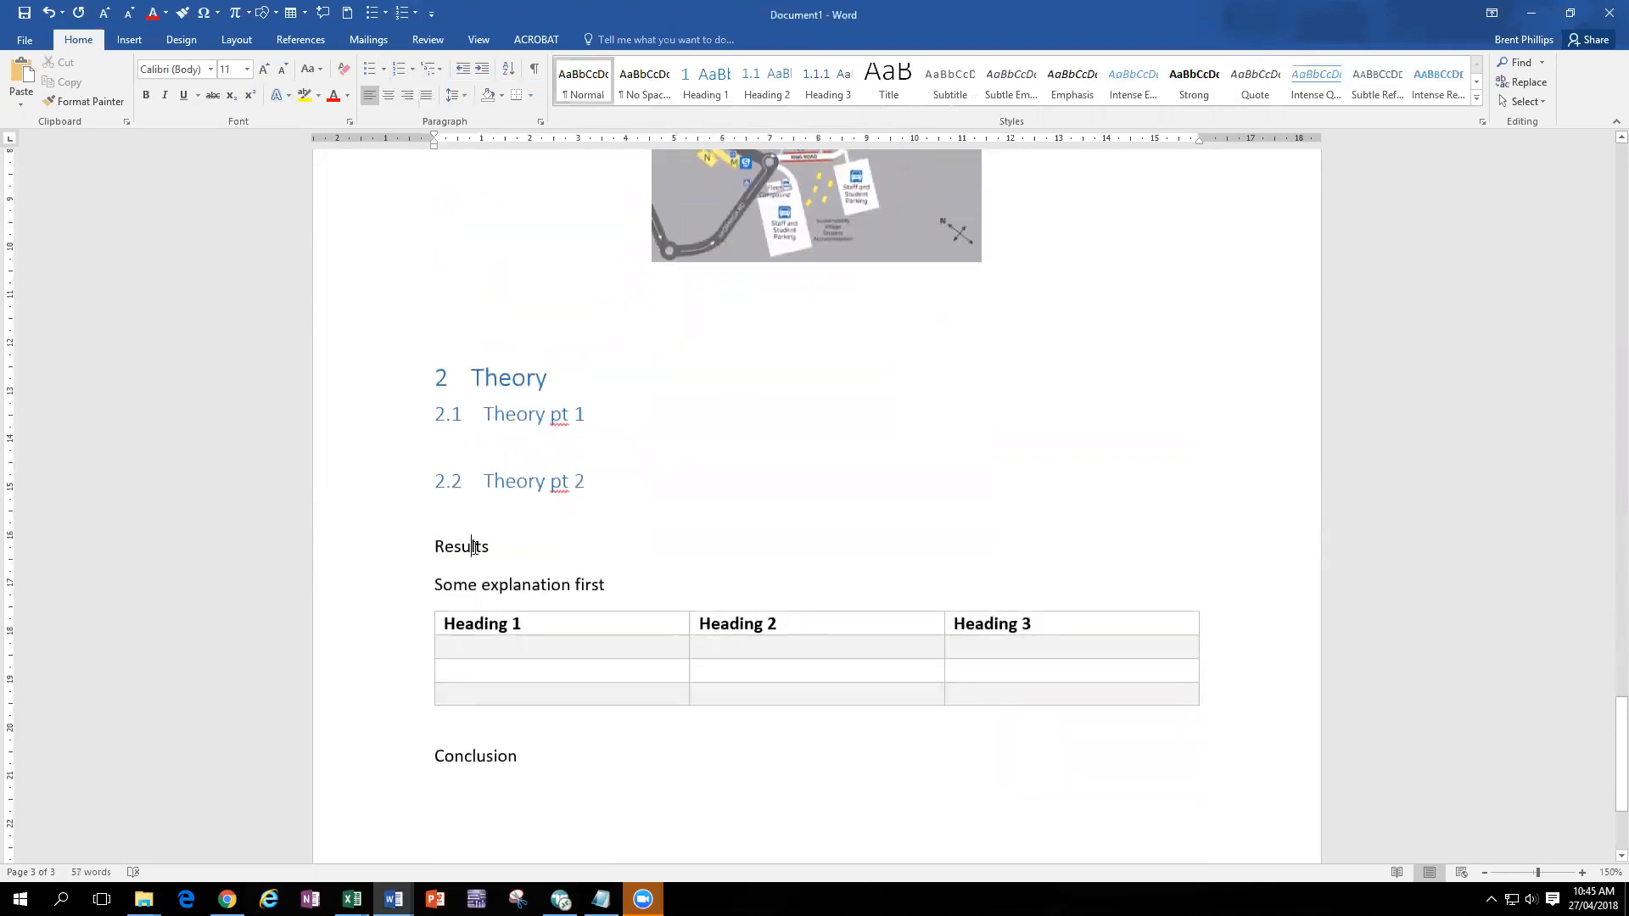
left_click(487, 753)
left_click(704, 82)
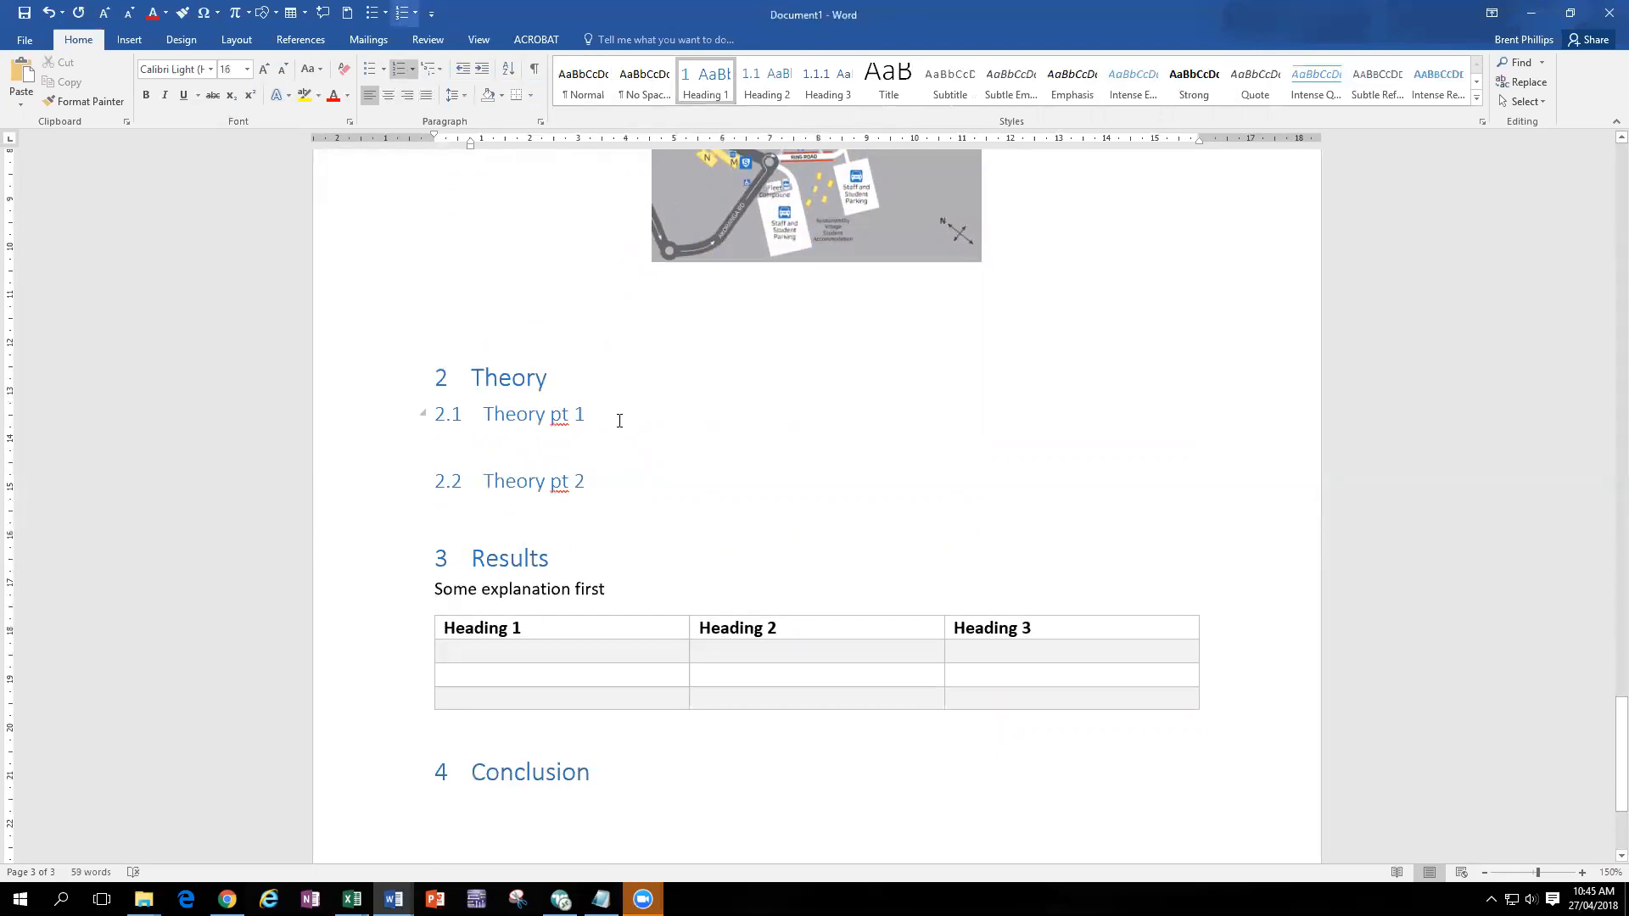
- Show the formatting marks and place the cursor in the empty paragraph between "Contents to go here" and the page break
scroll(619, 421, "up", 1)
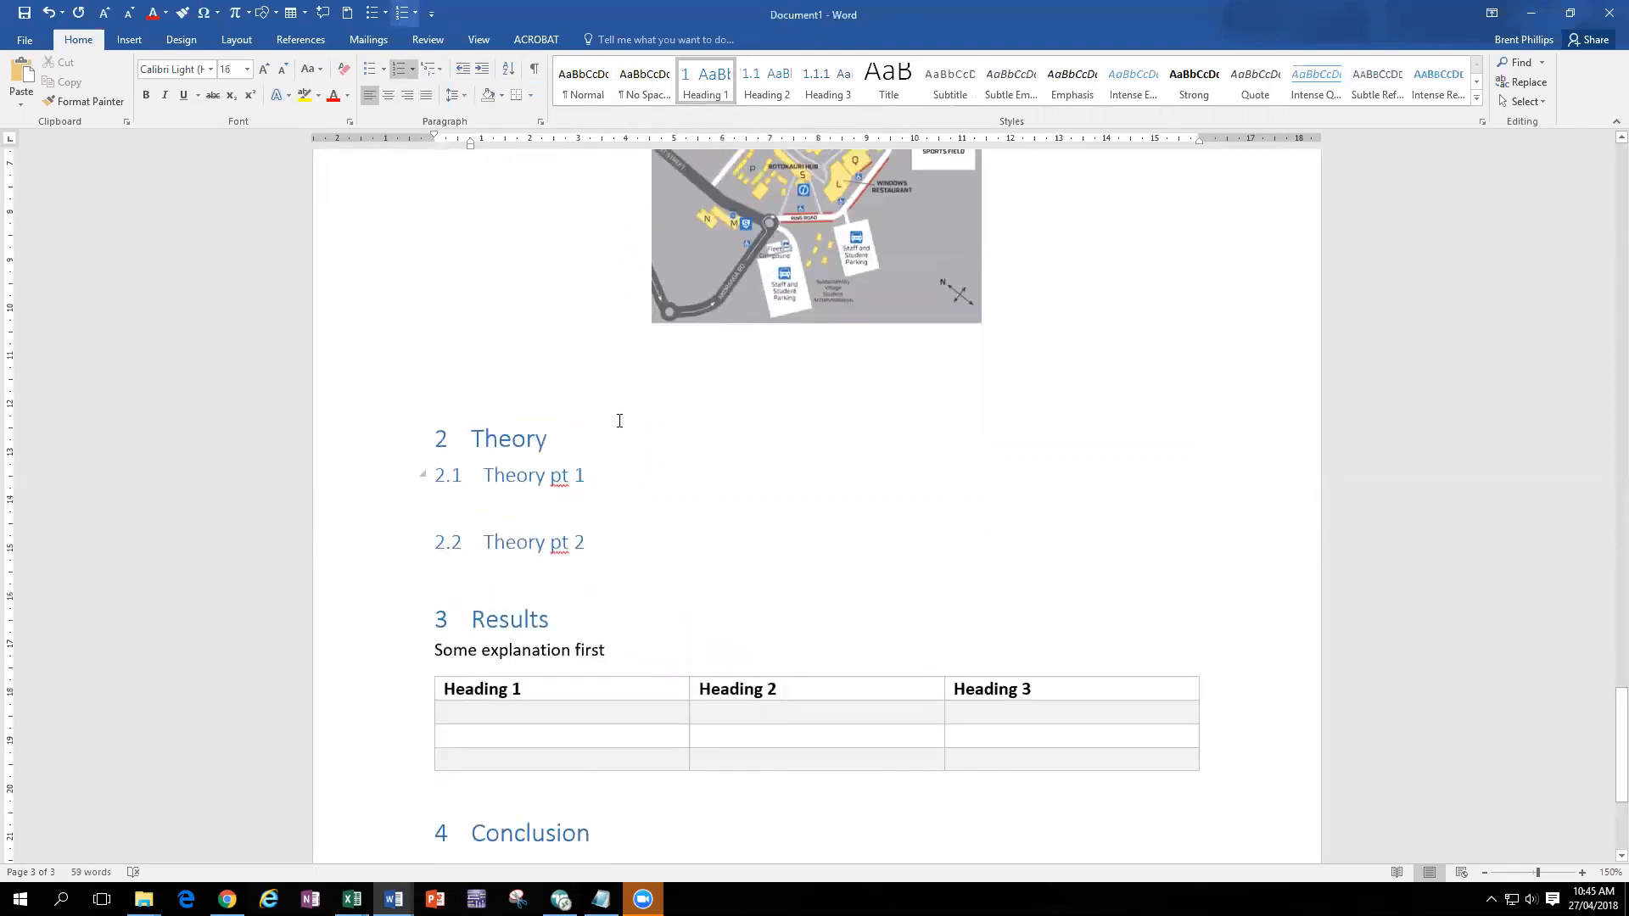
scroll(619, 421, "up", 7)
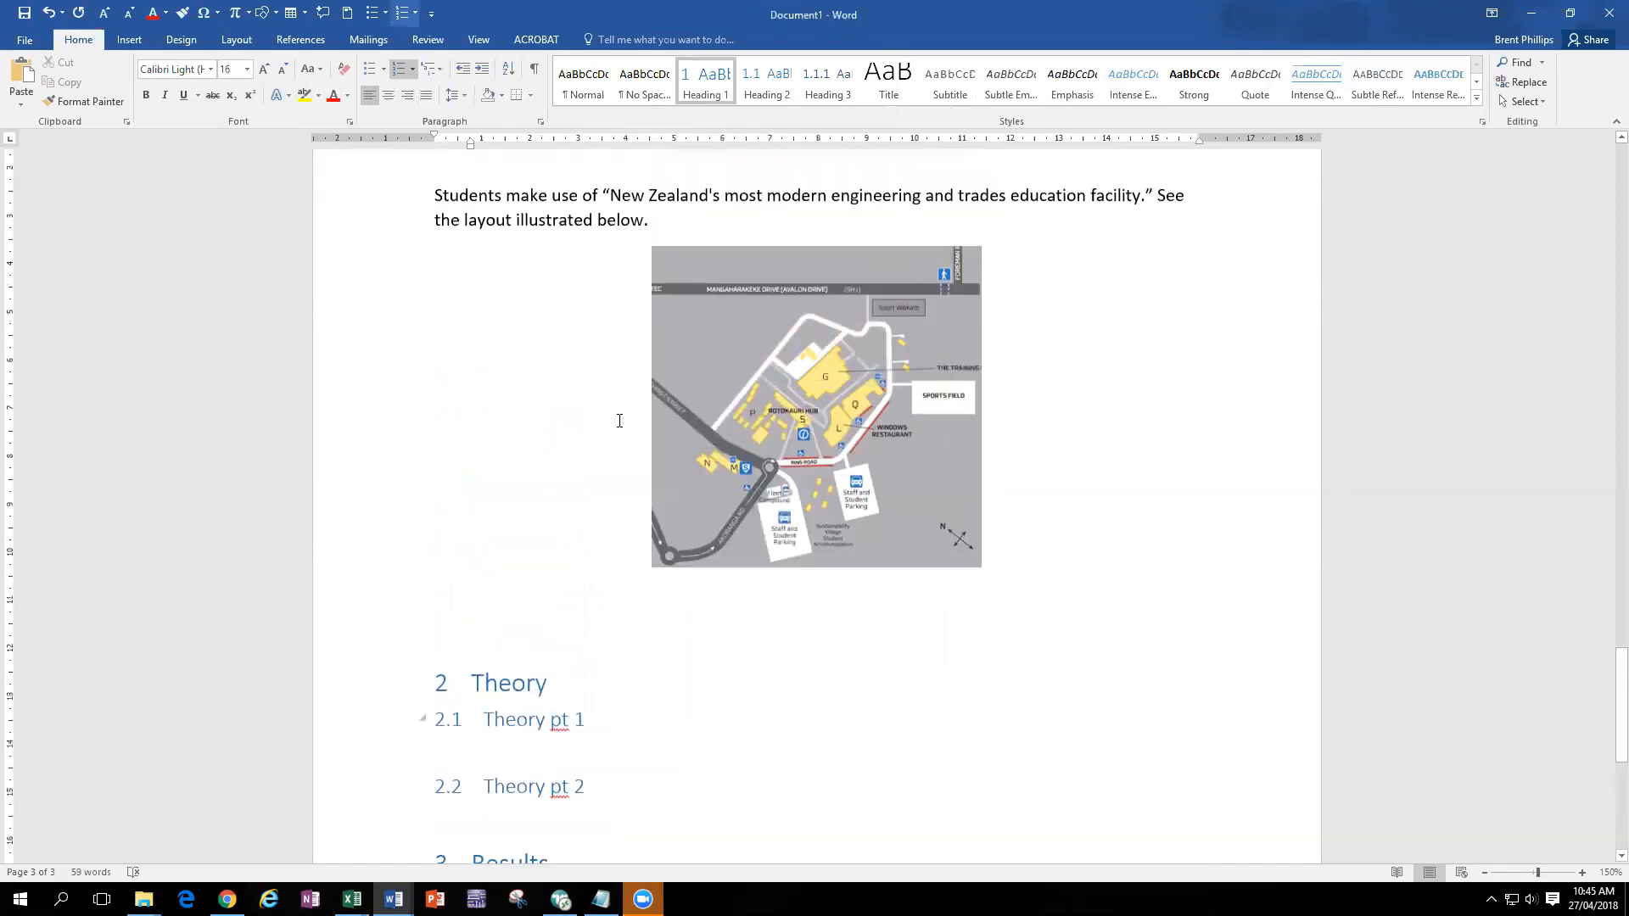
scroll(620, 420, "up", 10)
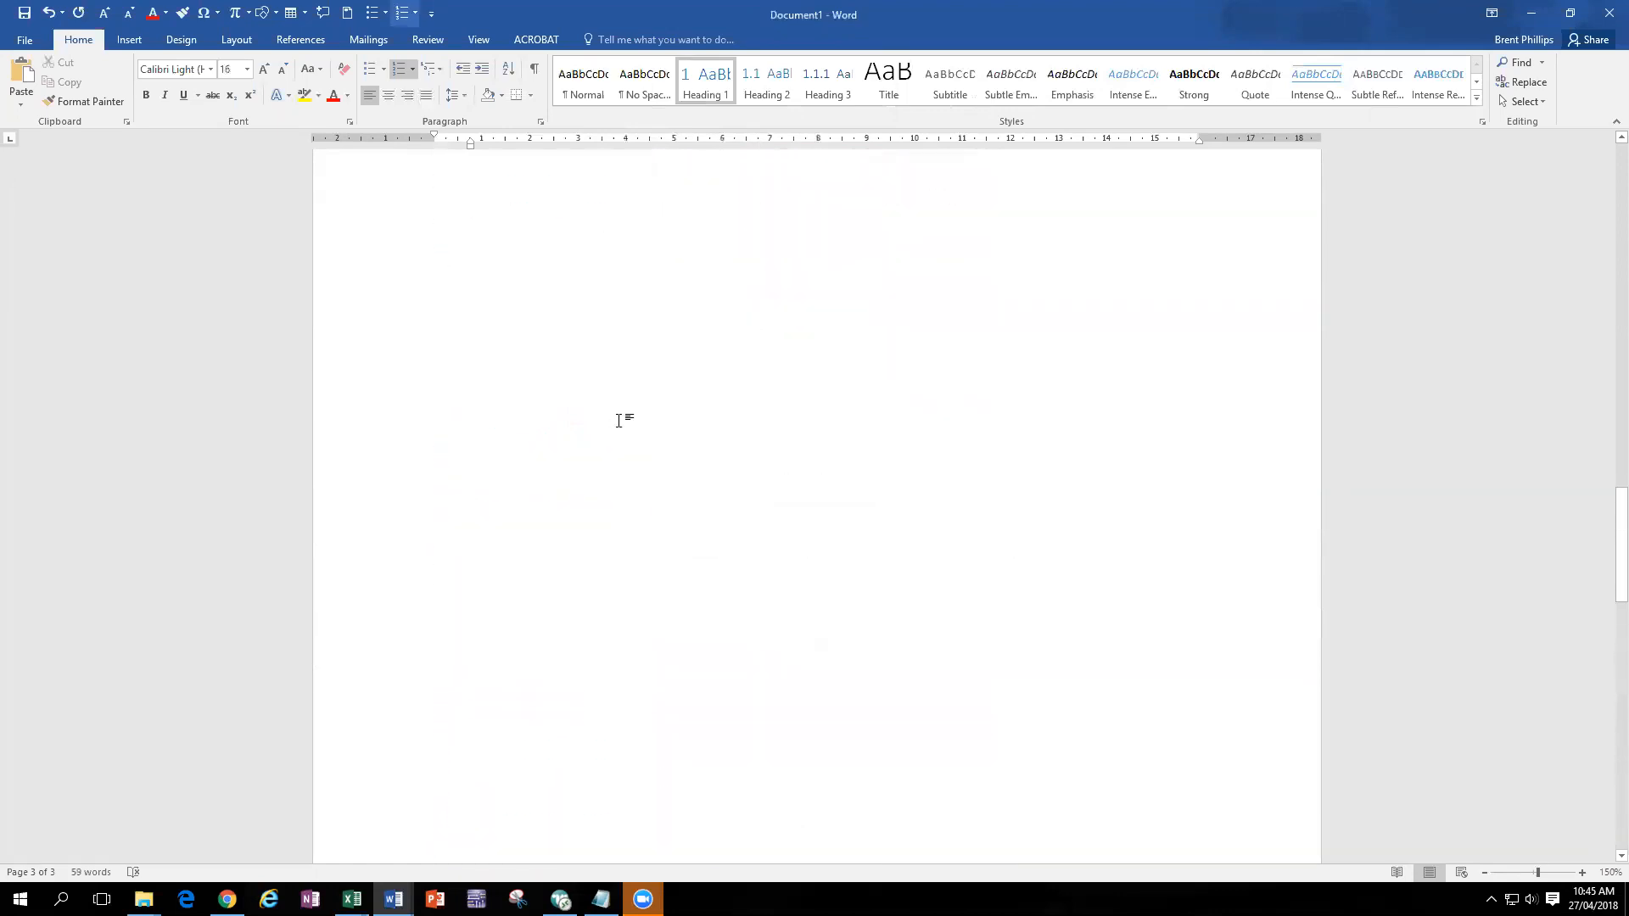
scroll(618, 419, "up", 3)
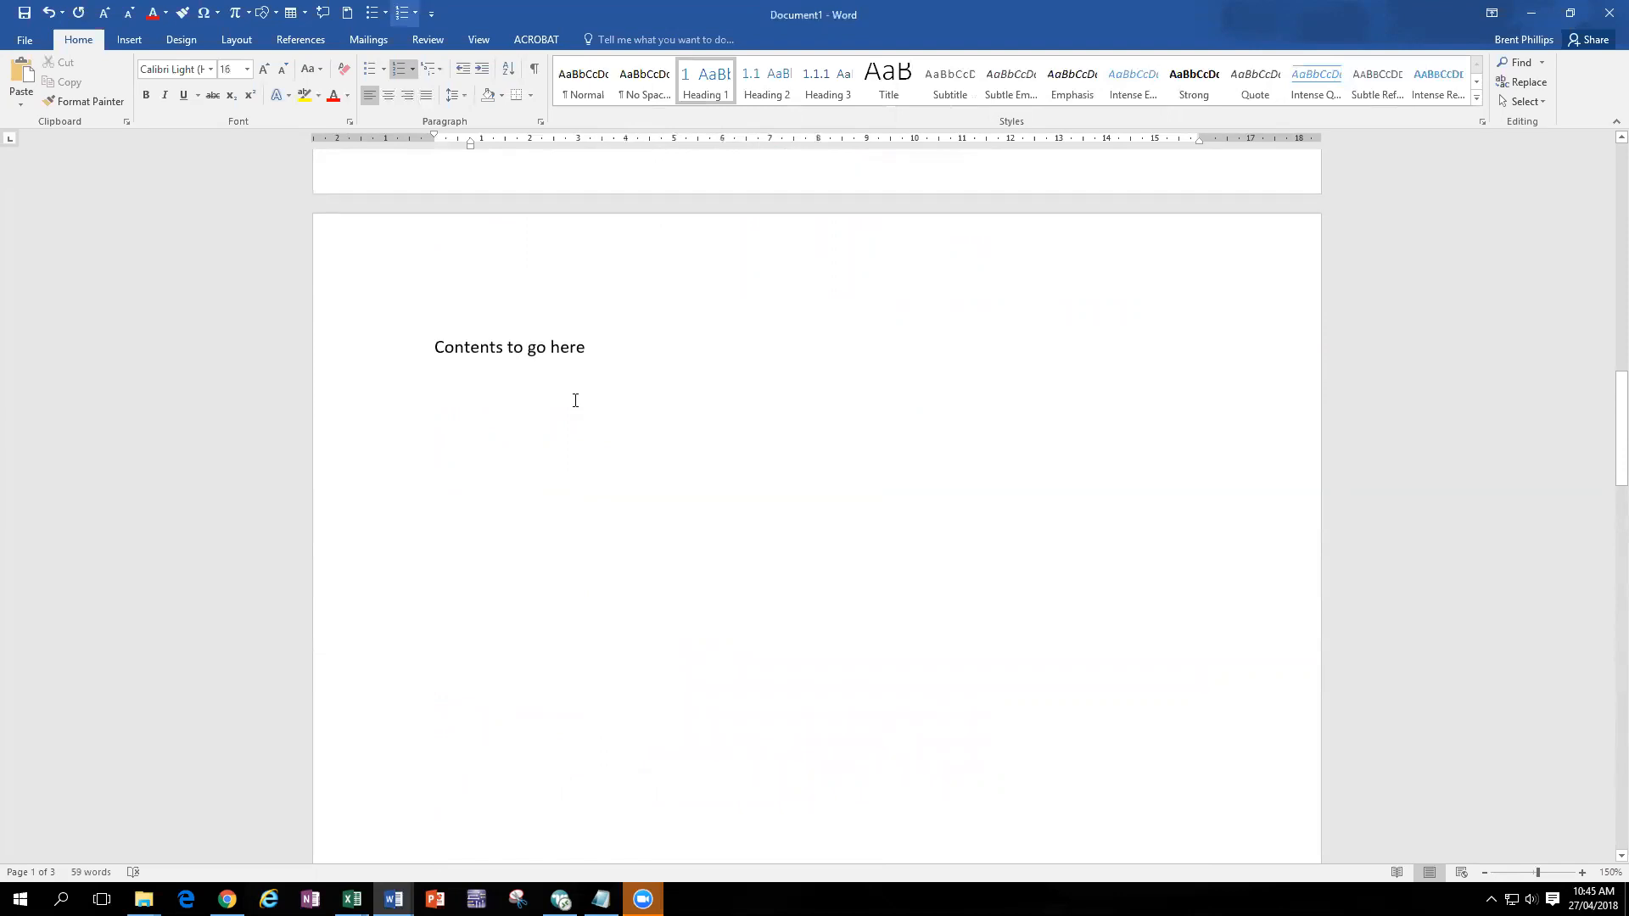
left_click(582, 365)
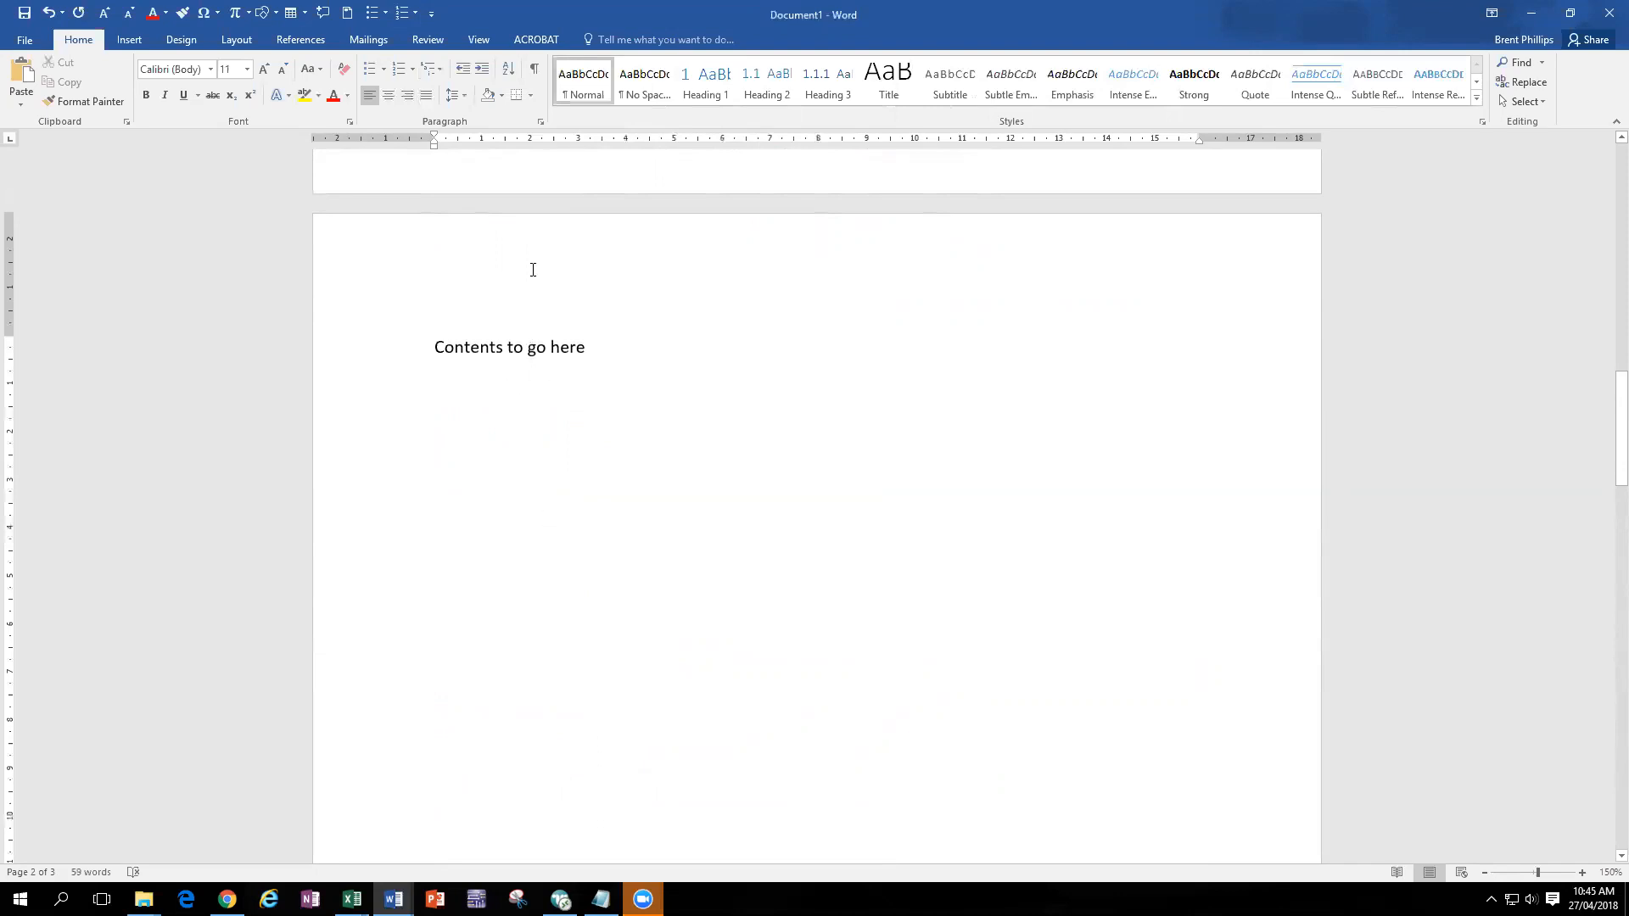
left_click(534, 69)
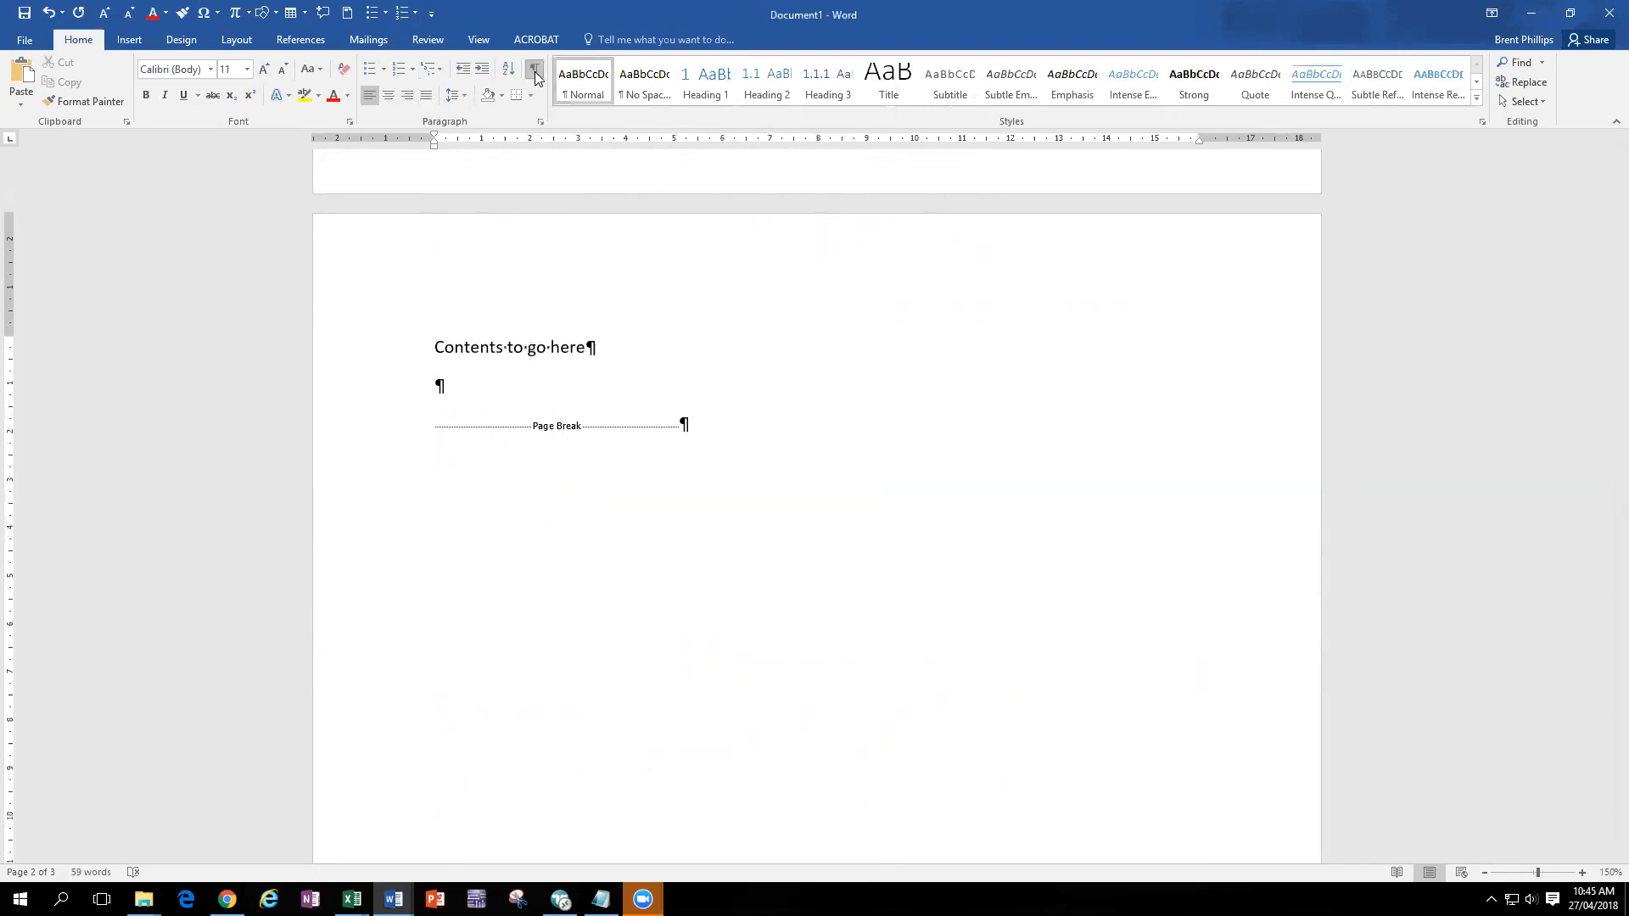
left_click(437, 384)
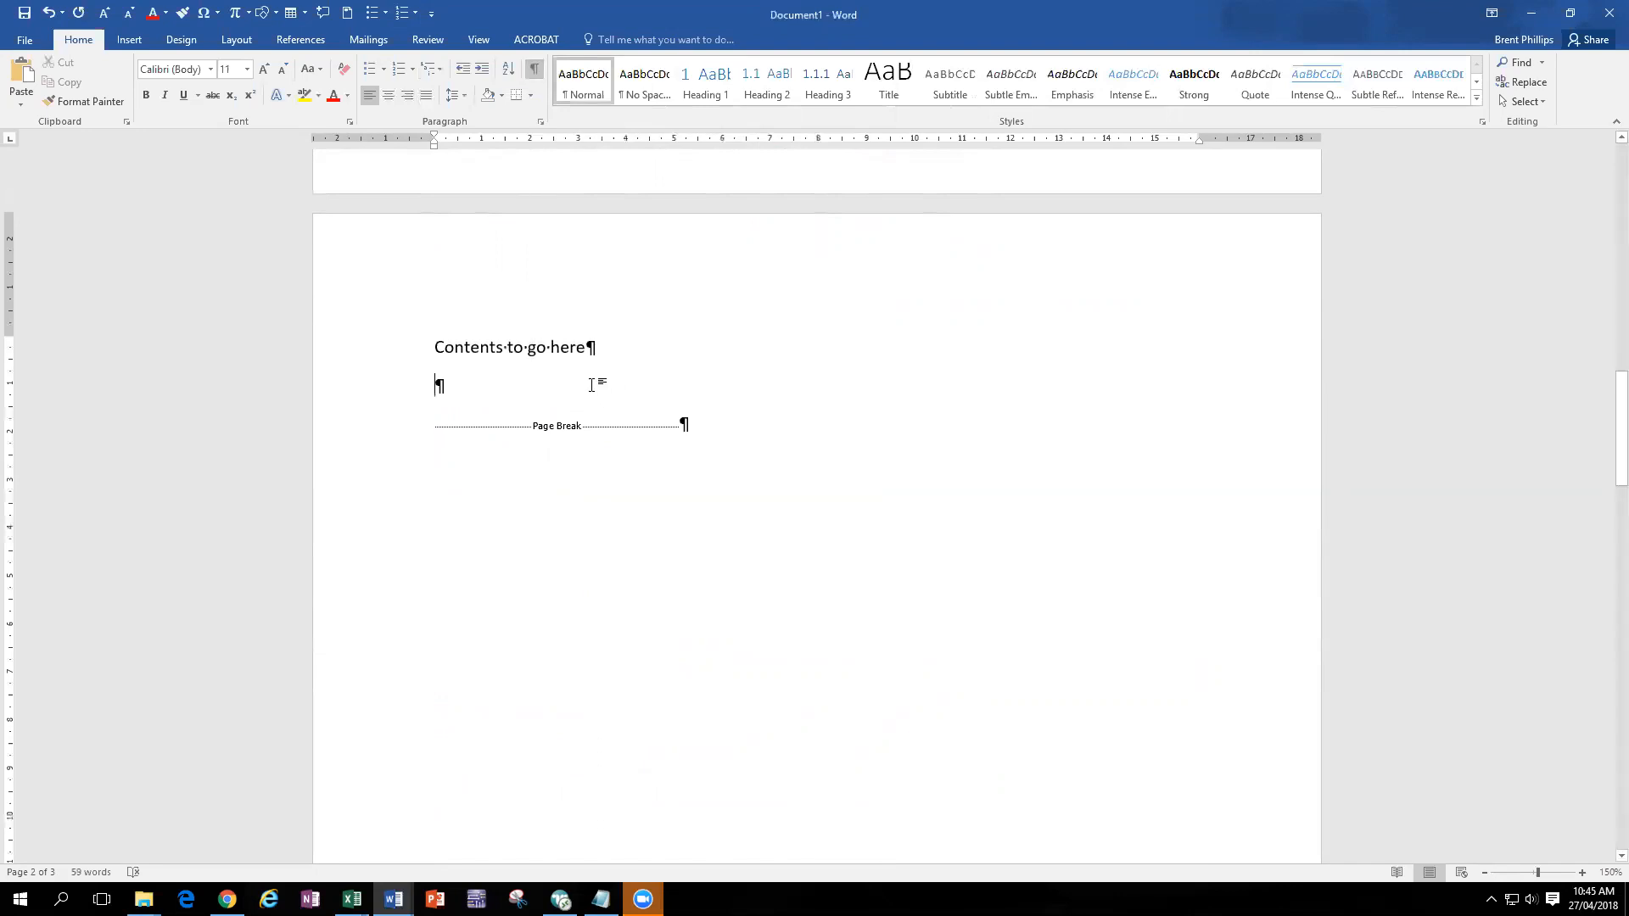
left_click(132, 40)
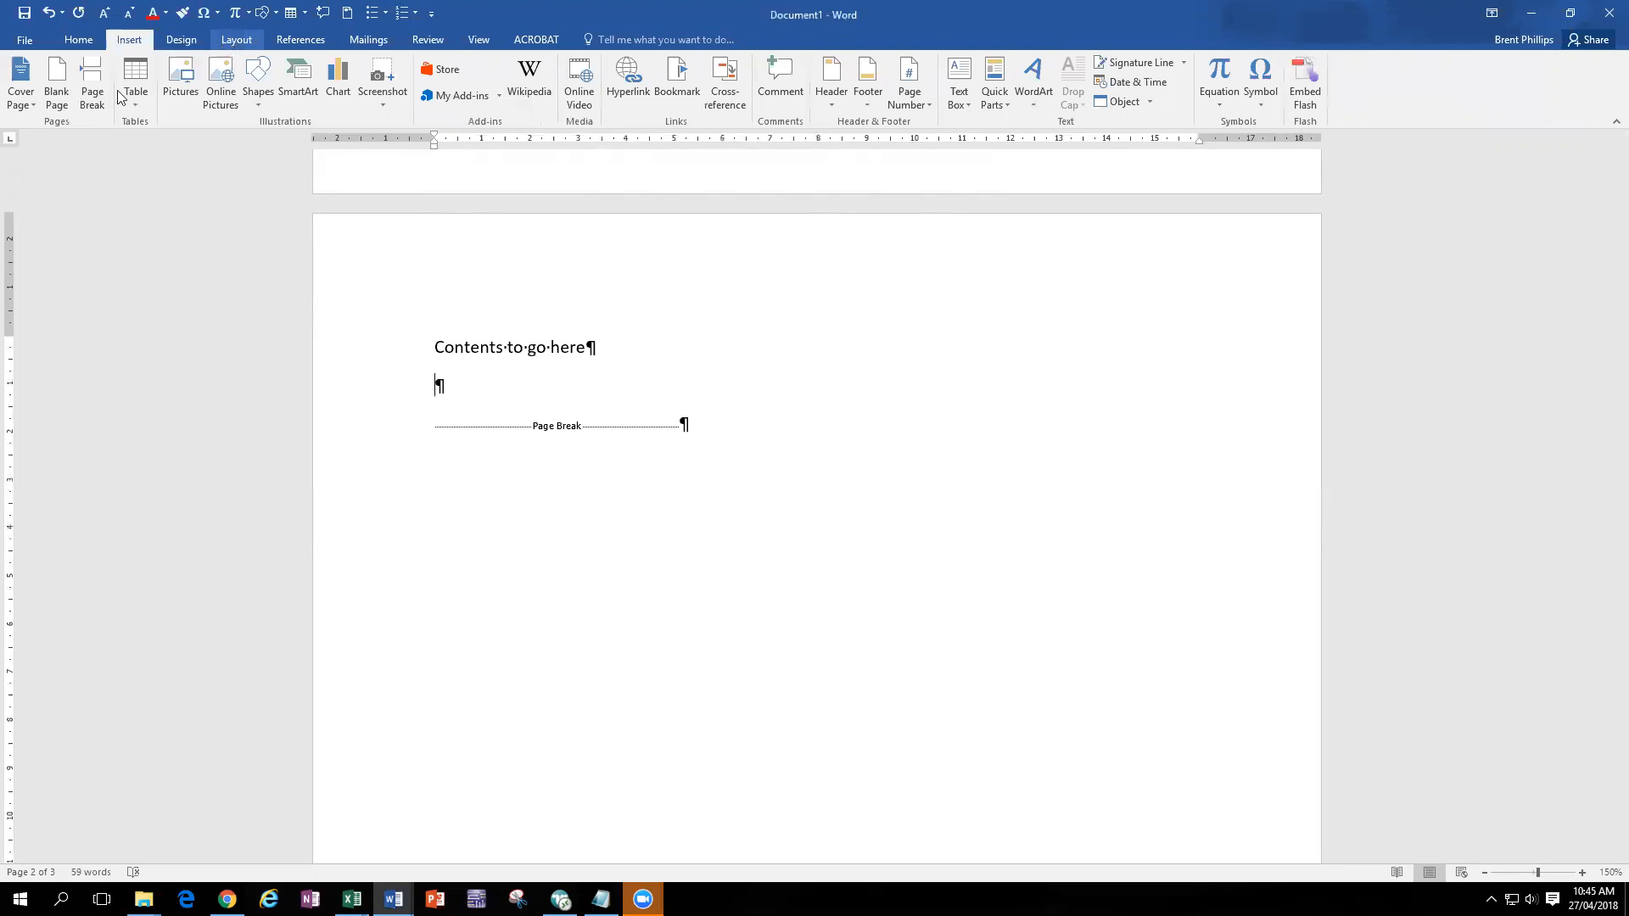
left_click(188, 44)
left_click(227, 42)
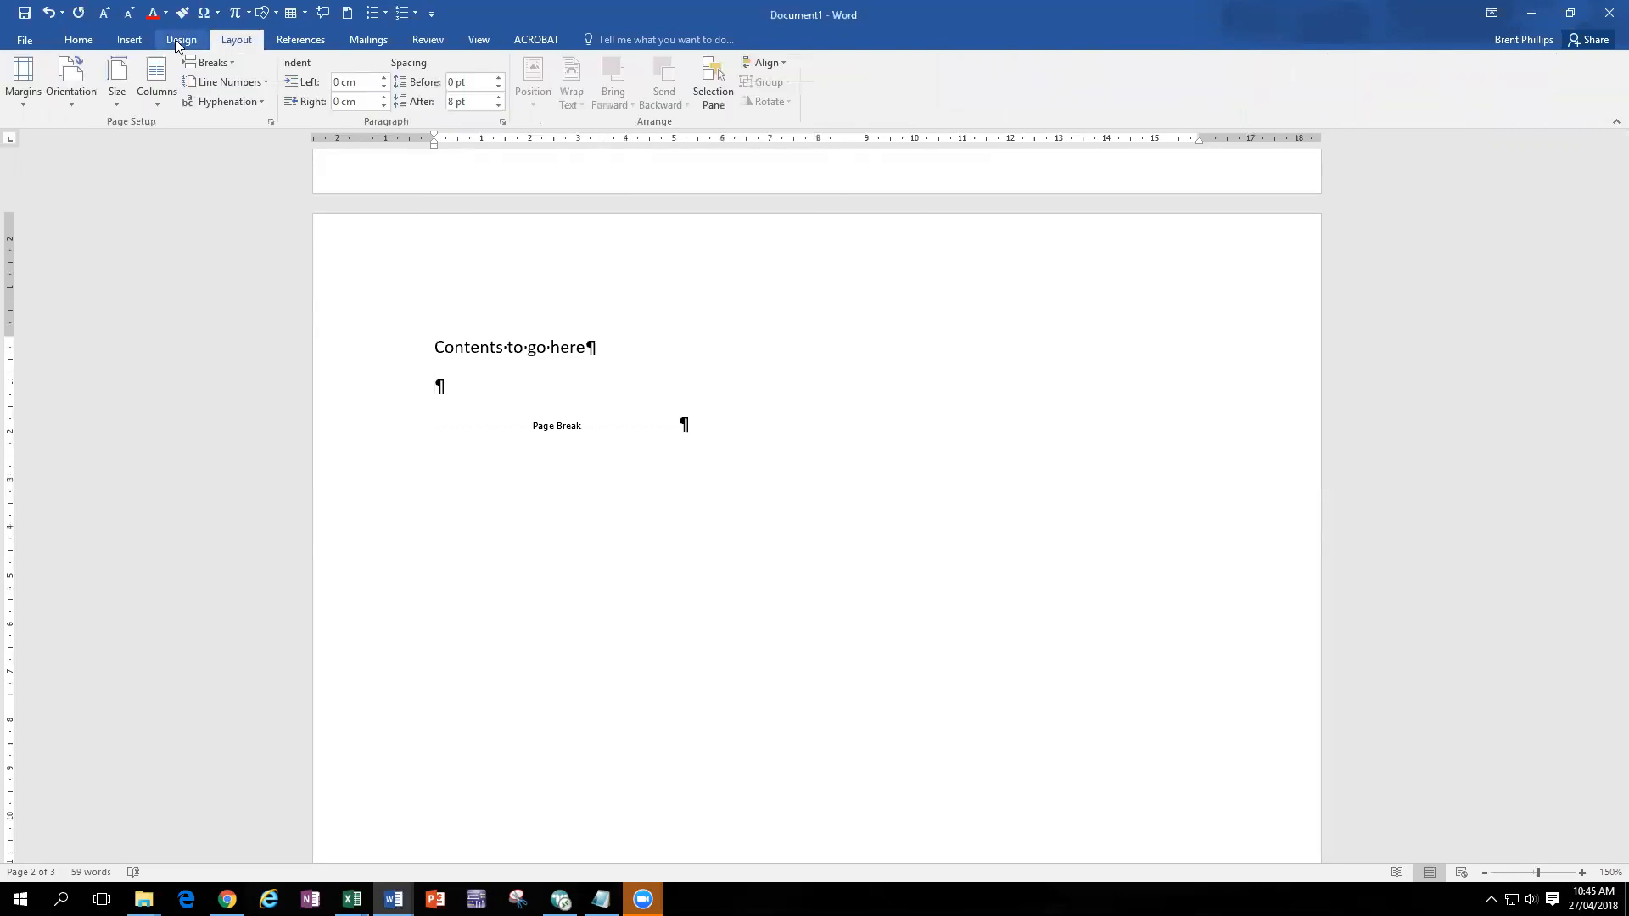
- Insert page numbers at the bottom of the pages using the Plain Number 1 design
left_click(143, 44)
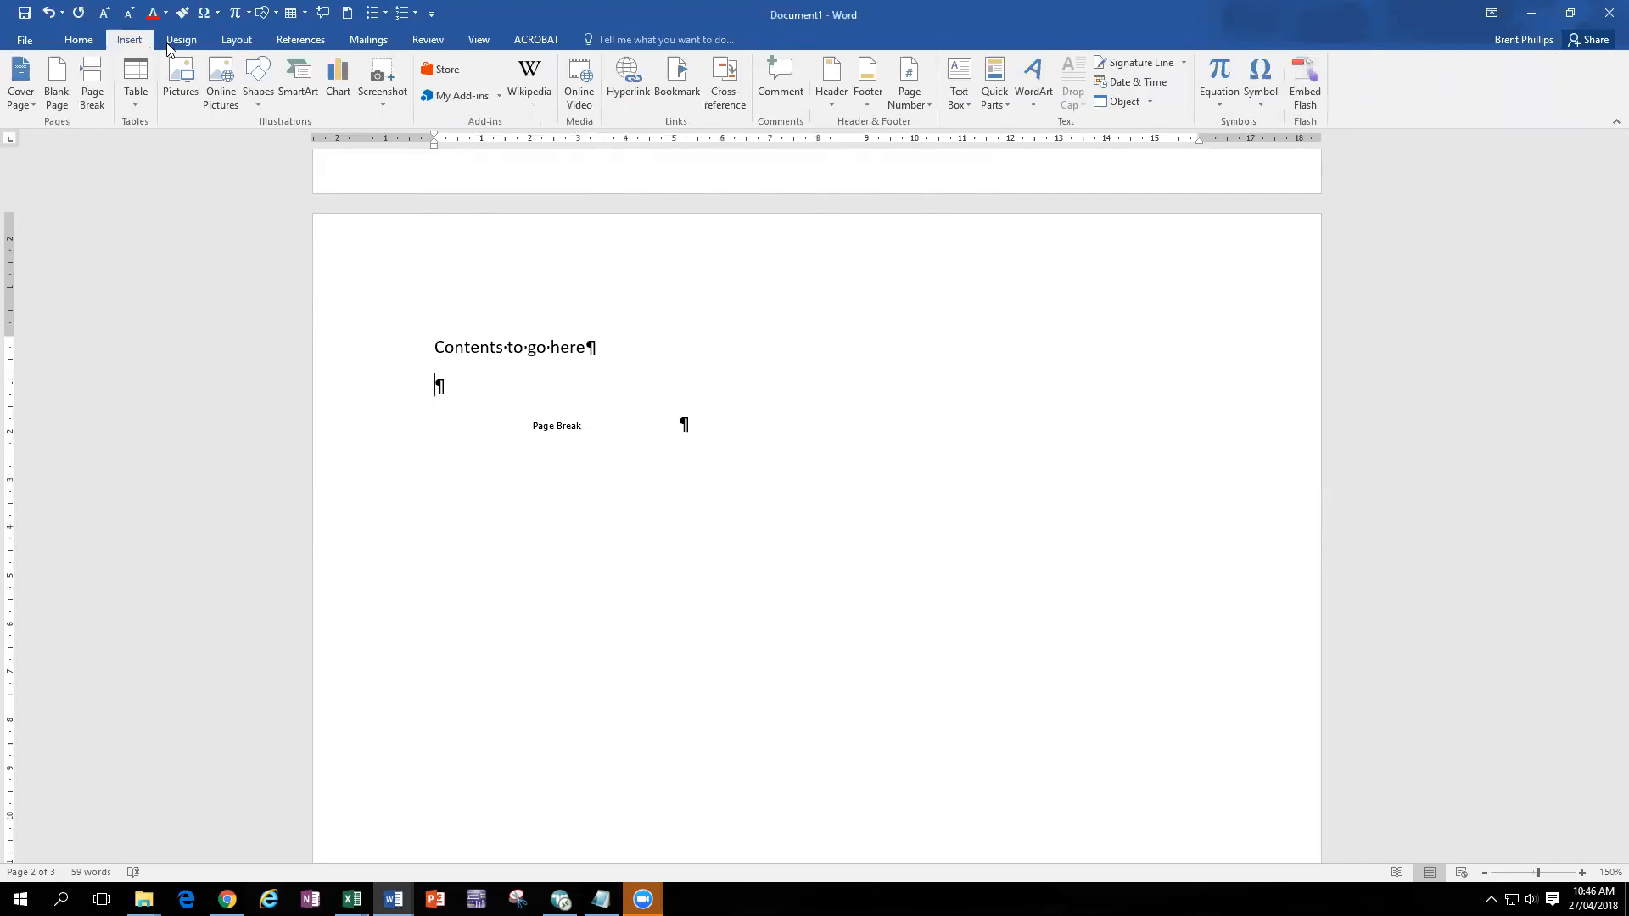
left_click(913, 101)
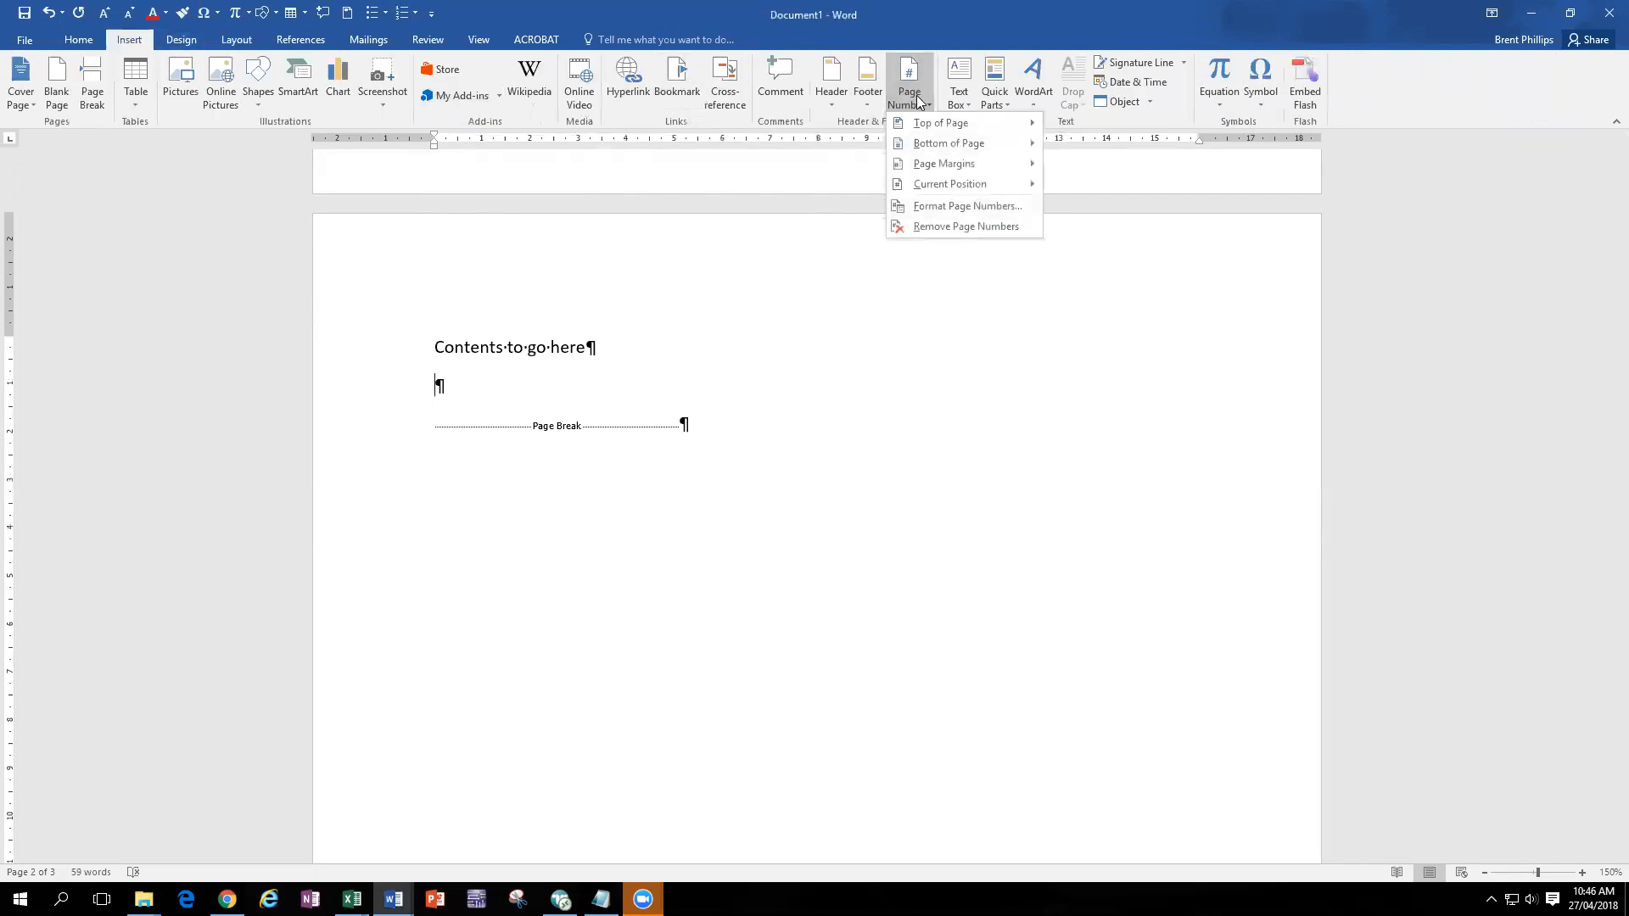
left_click(973, 143)
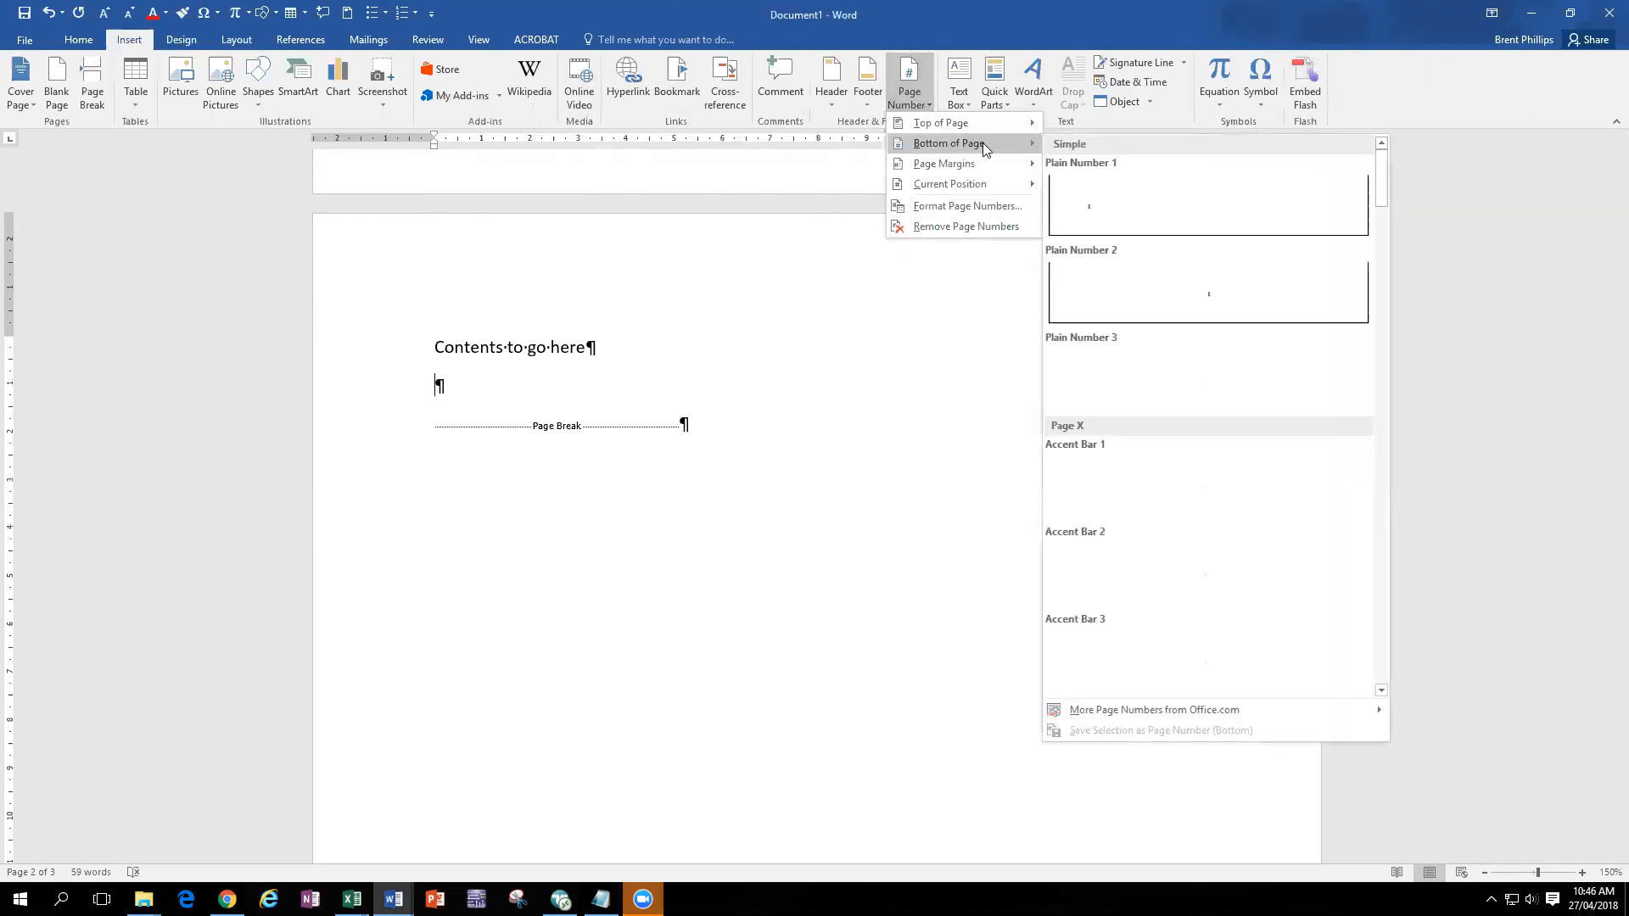
left_click(1137, 204)
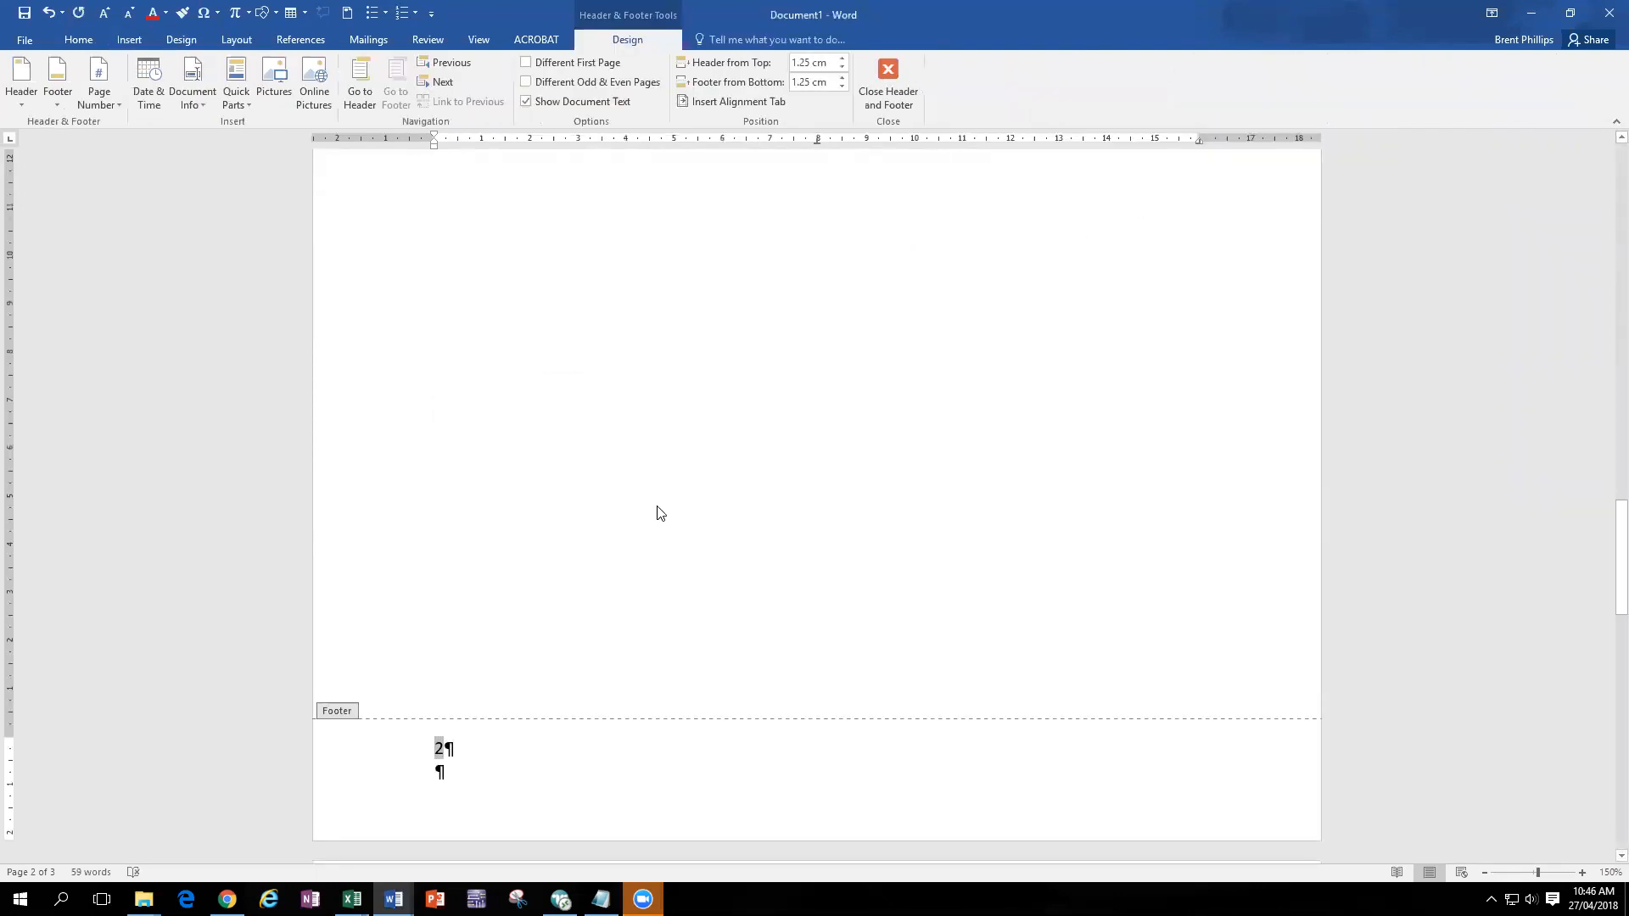
scroll(658, 512, "up", 15)
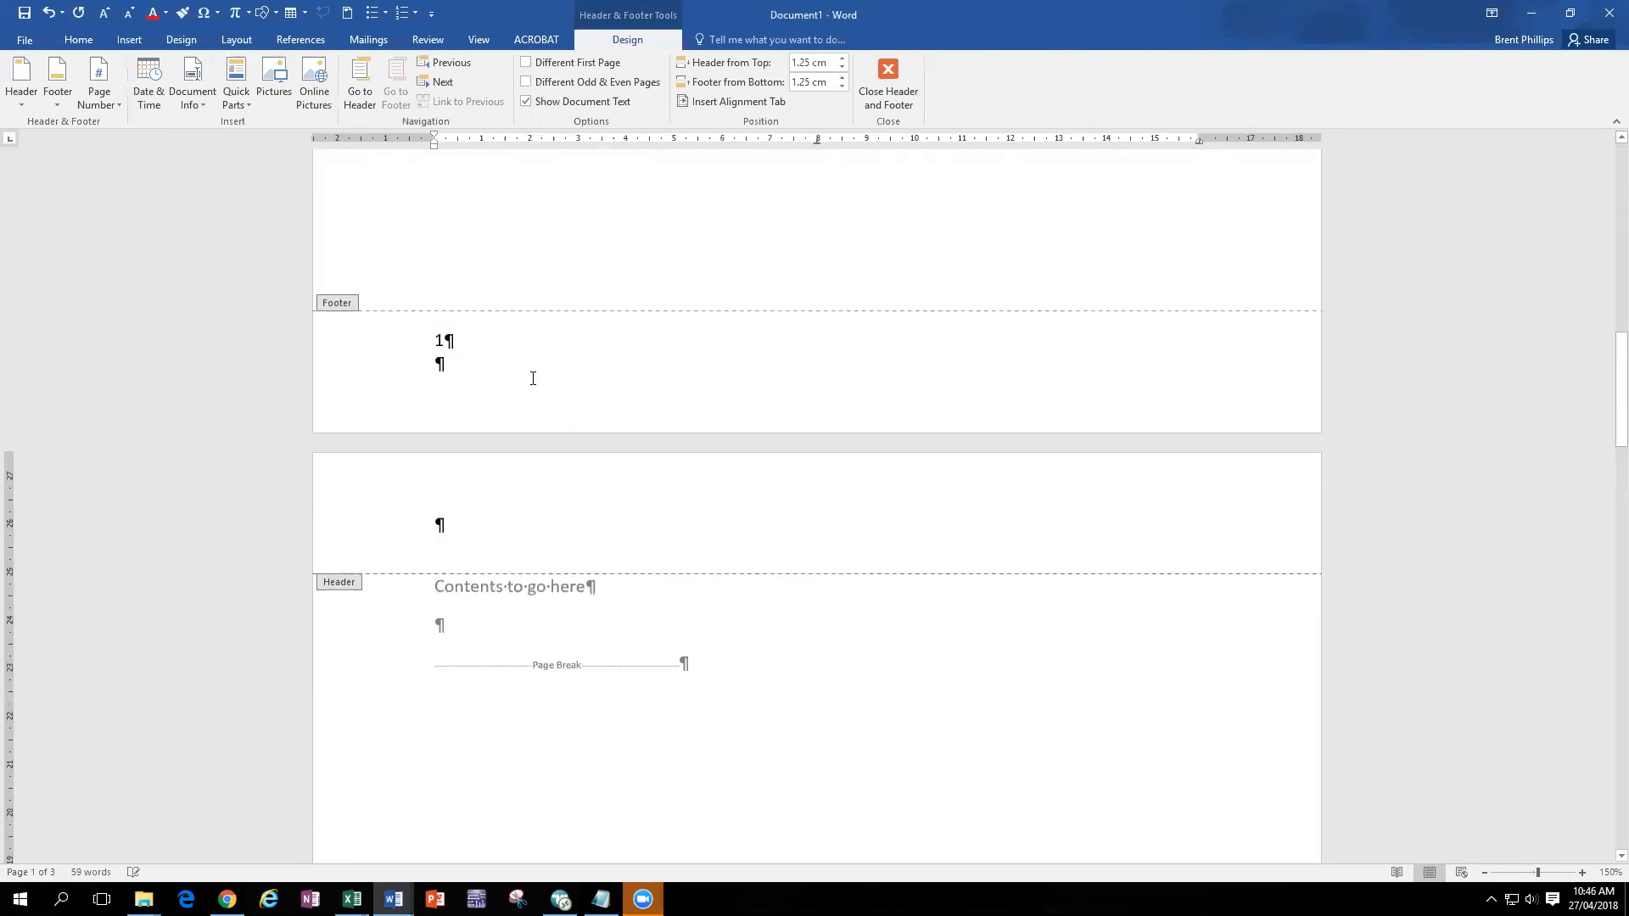
- Check the page numbers in the footers throughout the document
left_click(487, 344)
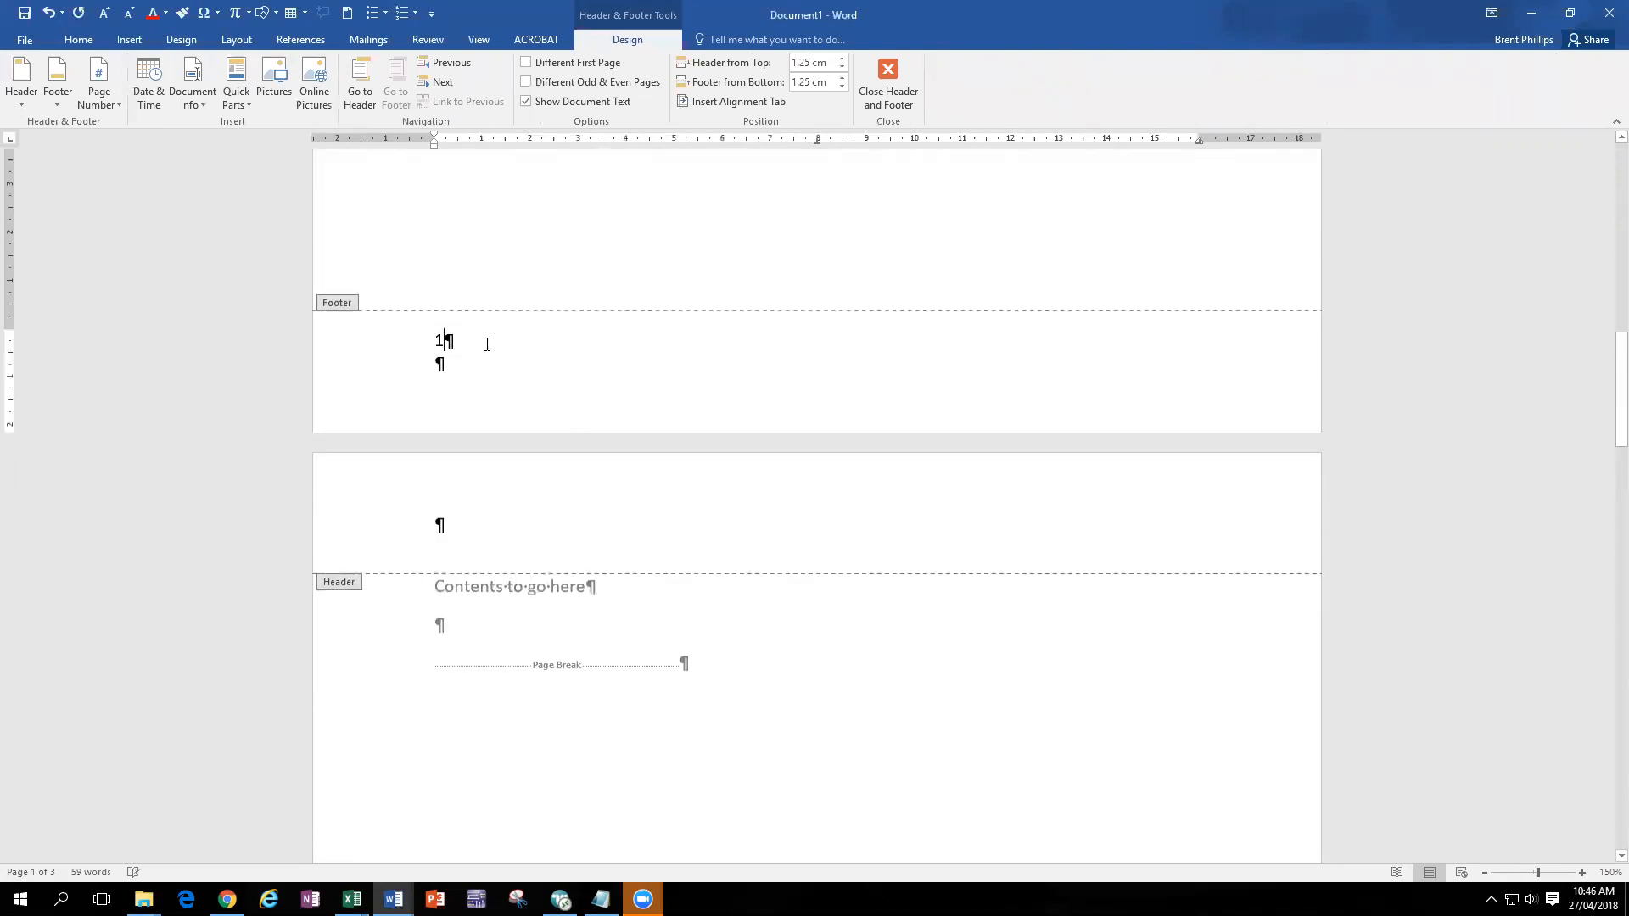
scroll(487, 343, "down", 5)
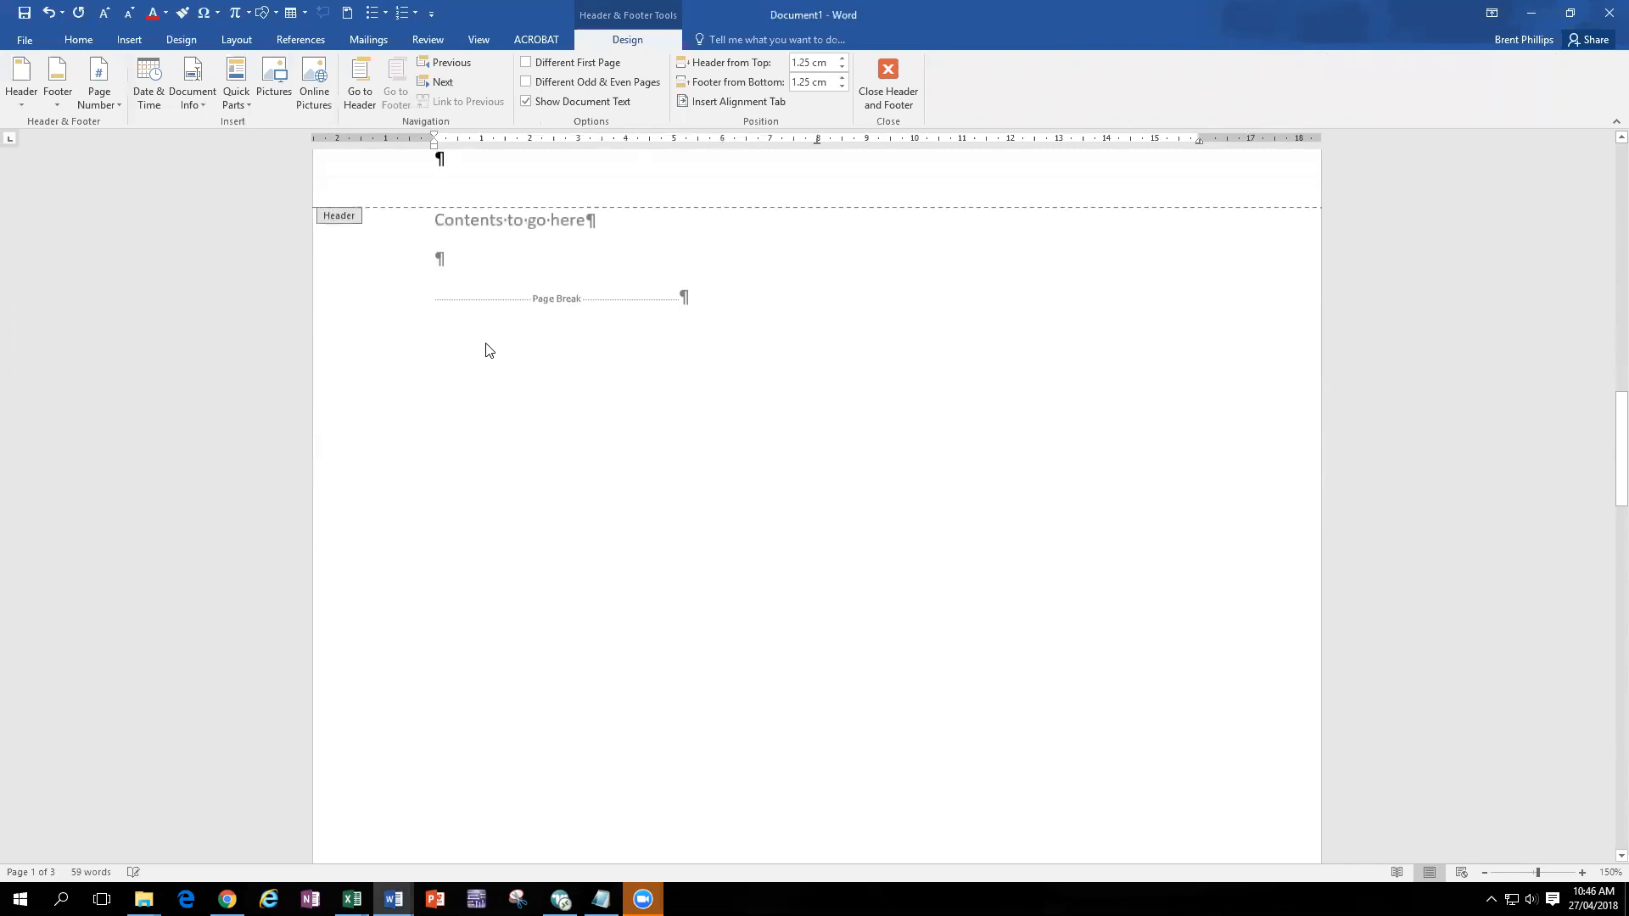
scroll(487, 353, "down", 3)
scroll(483, 357, "down", 6)
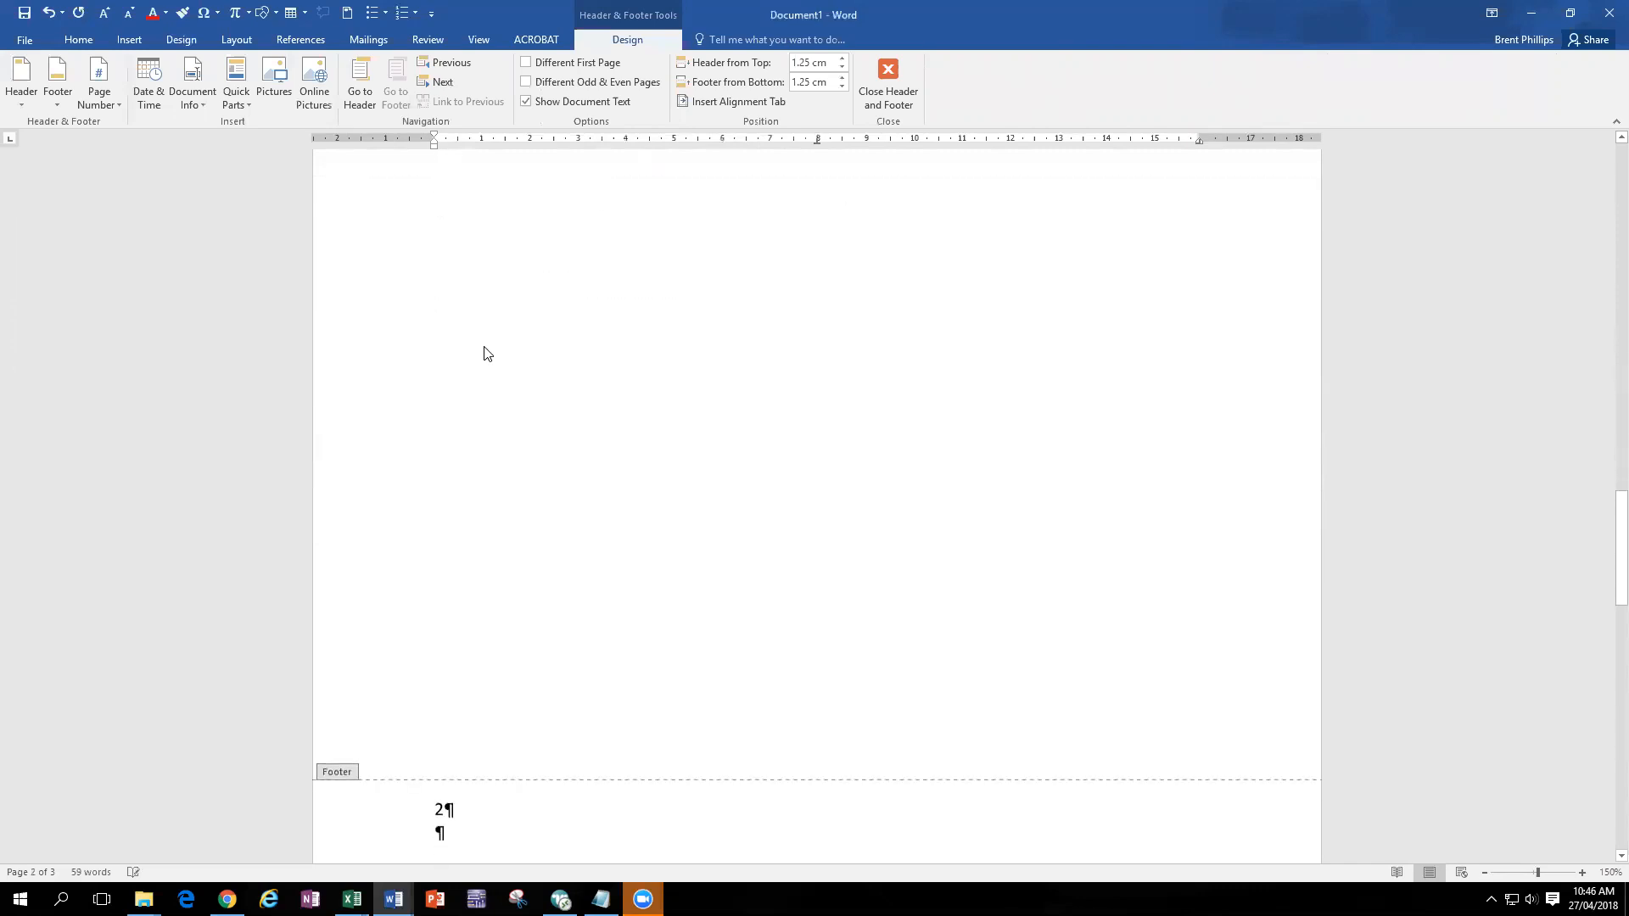
scroll(487, 378, "down", 3)
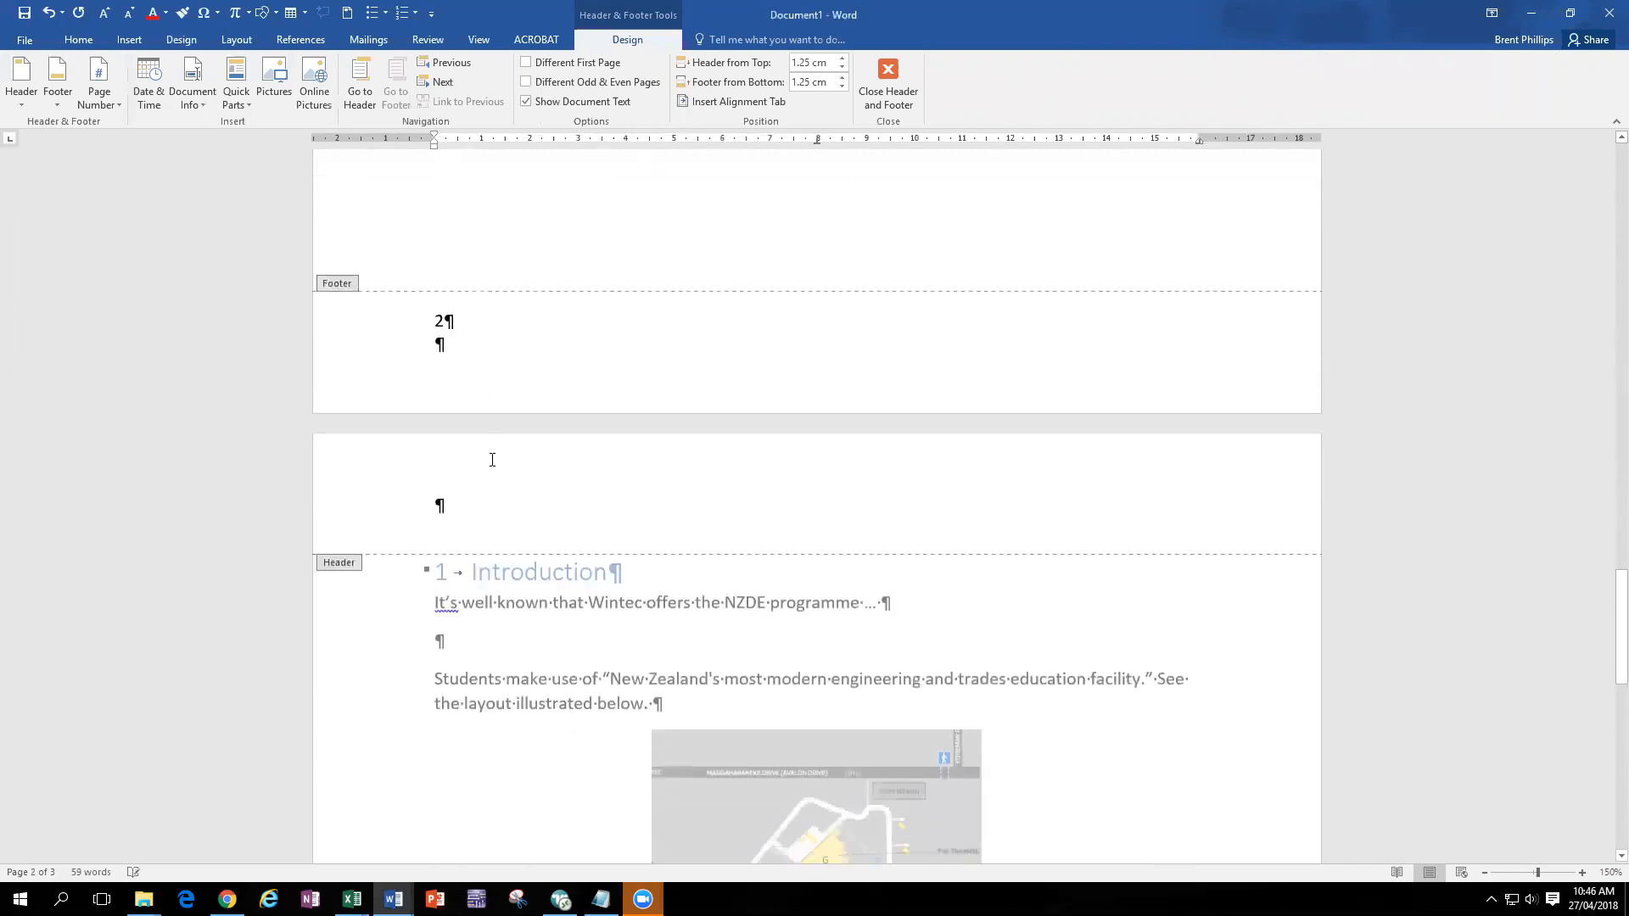
scroll(496, 548, "down", 3)
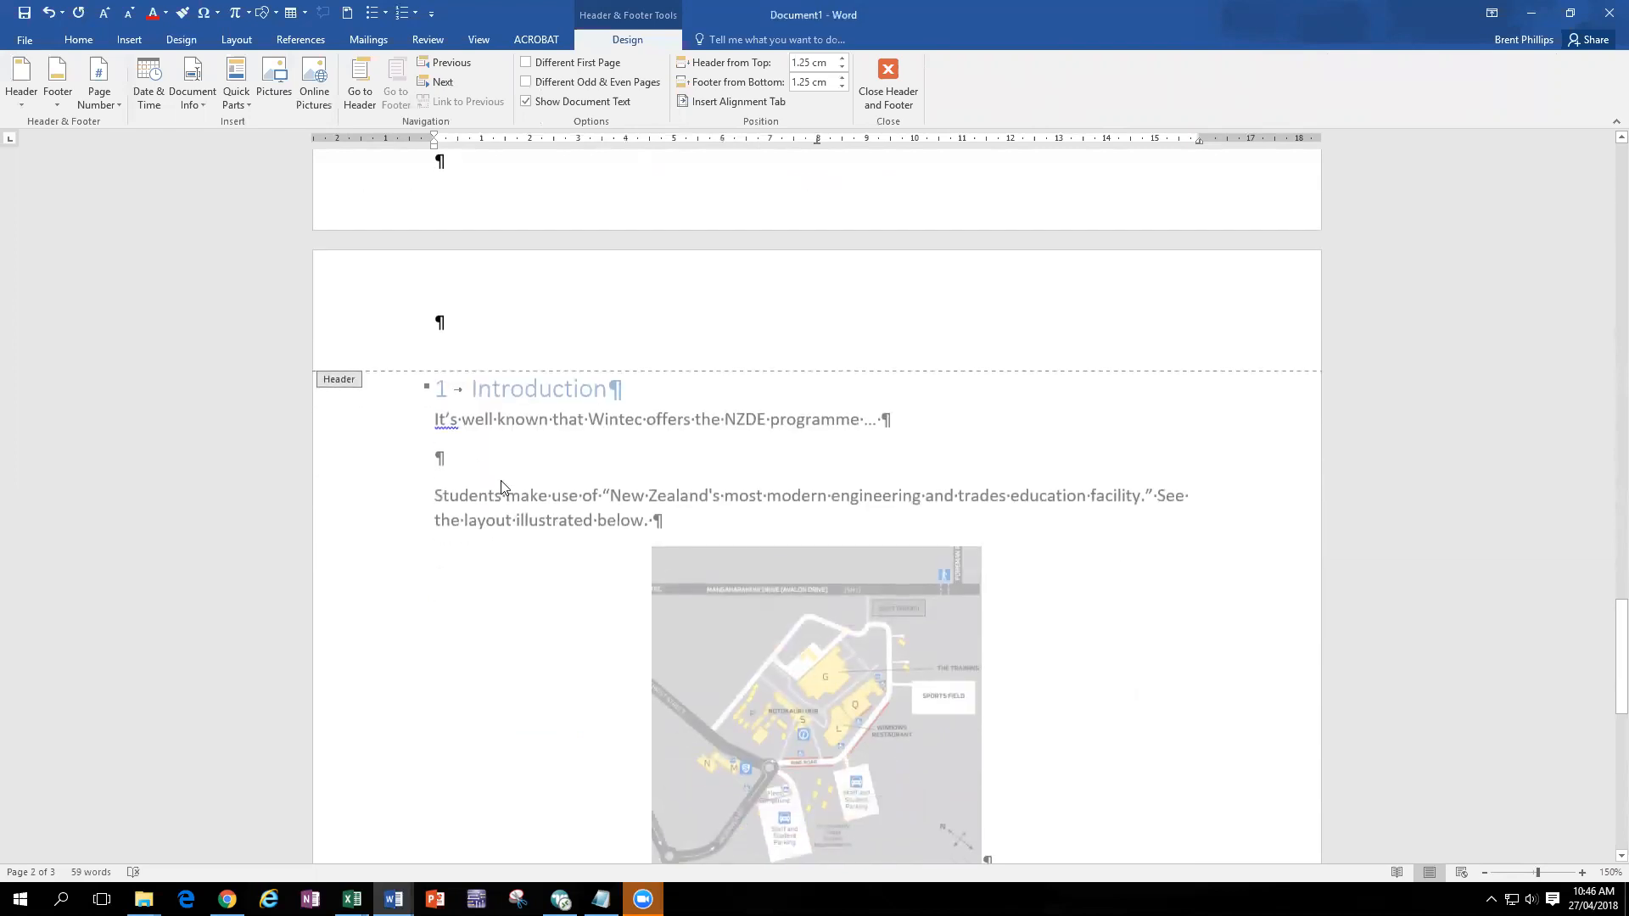
scroll(502, 480, "down", 13)
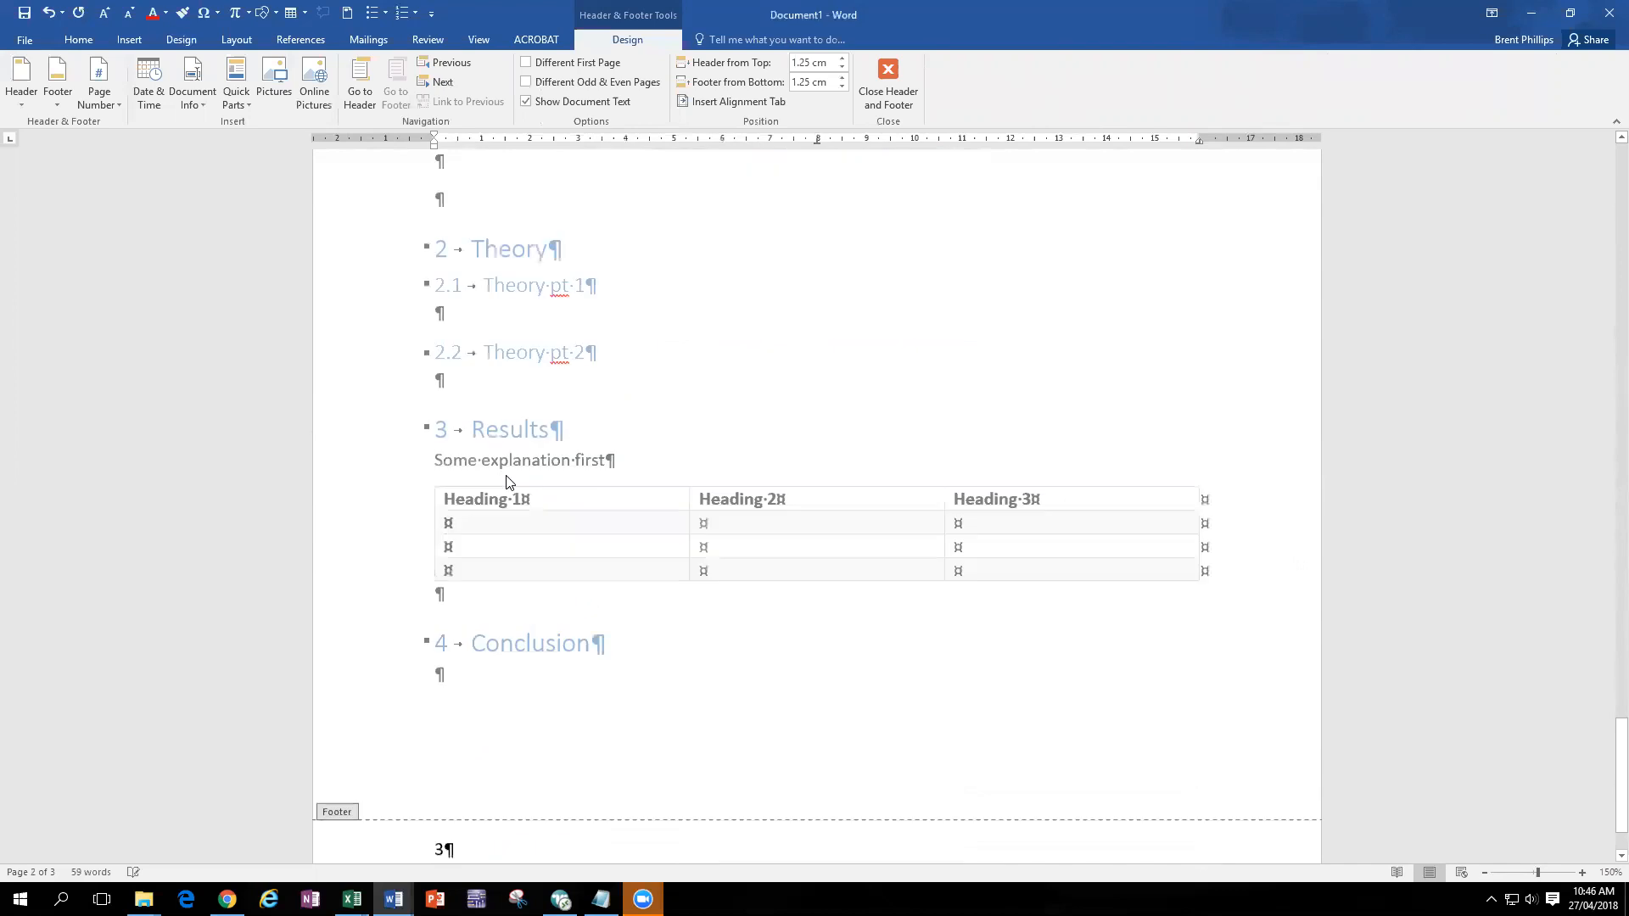
scroll(507, 482, "down", 2)
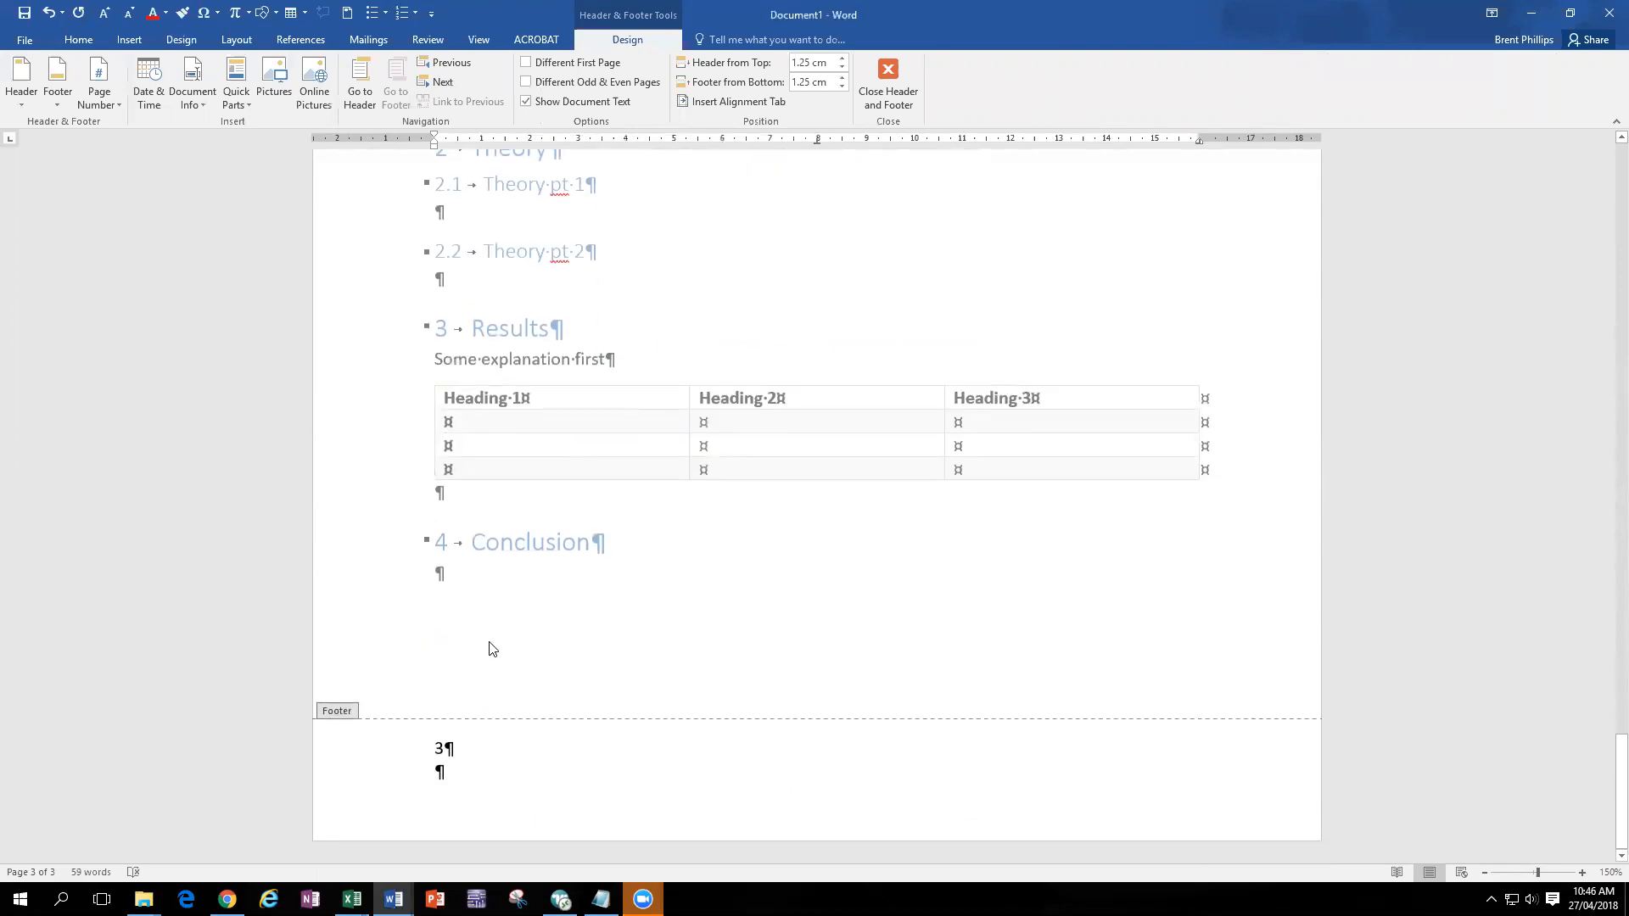
scroll(492, 649, "up", 1)
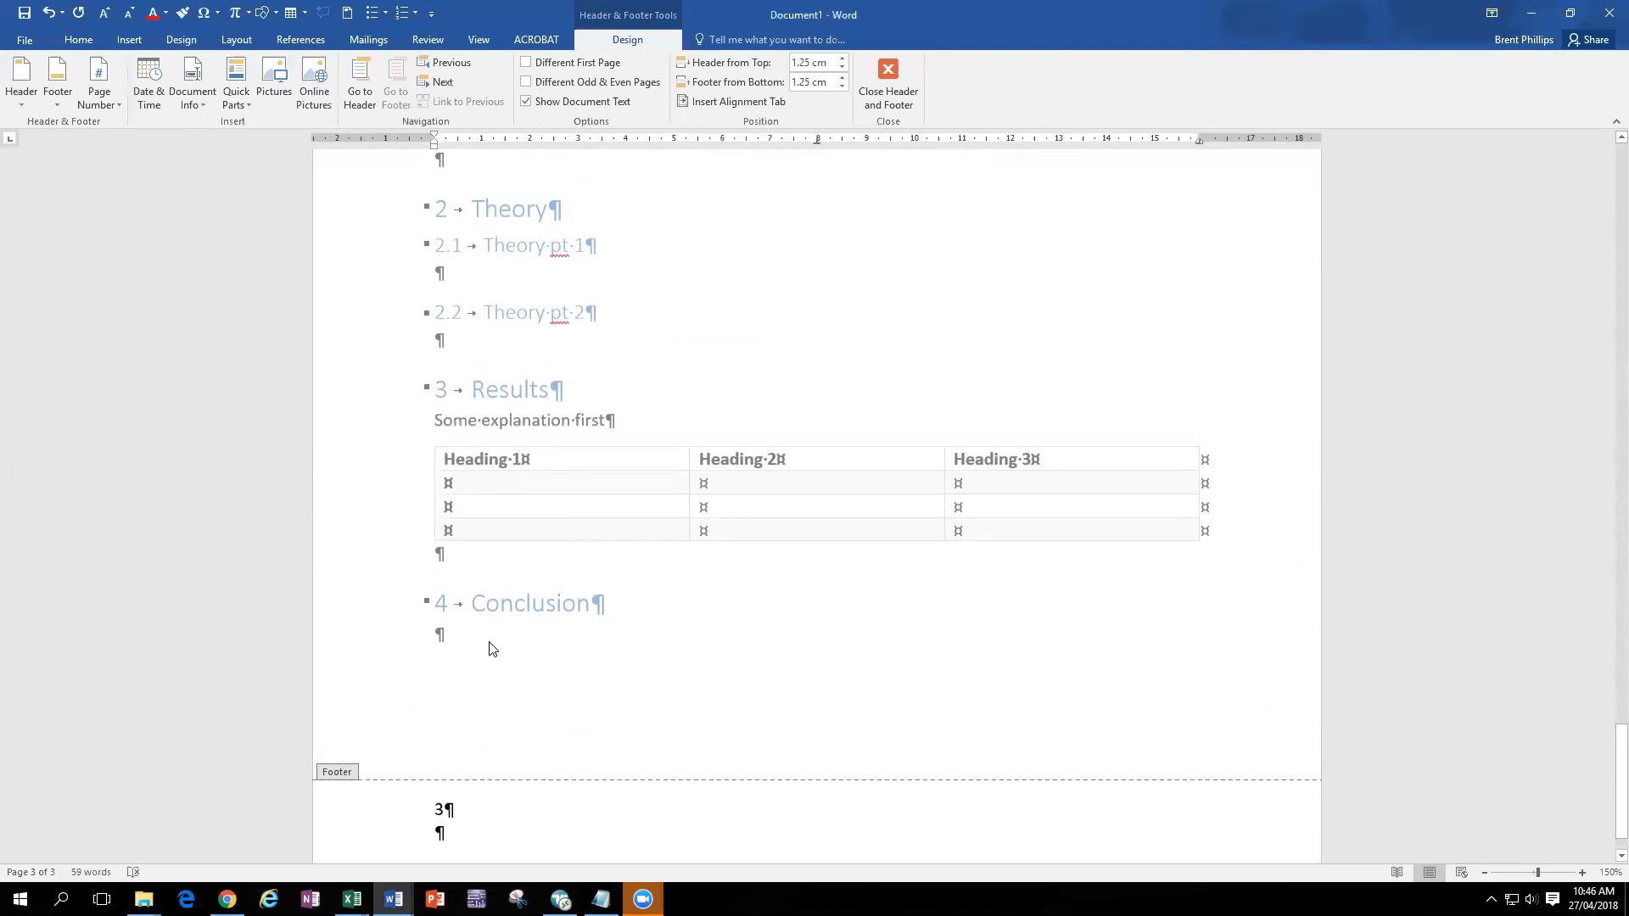
scroll(489, 649, "up", 12)
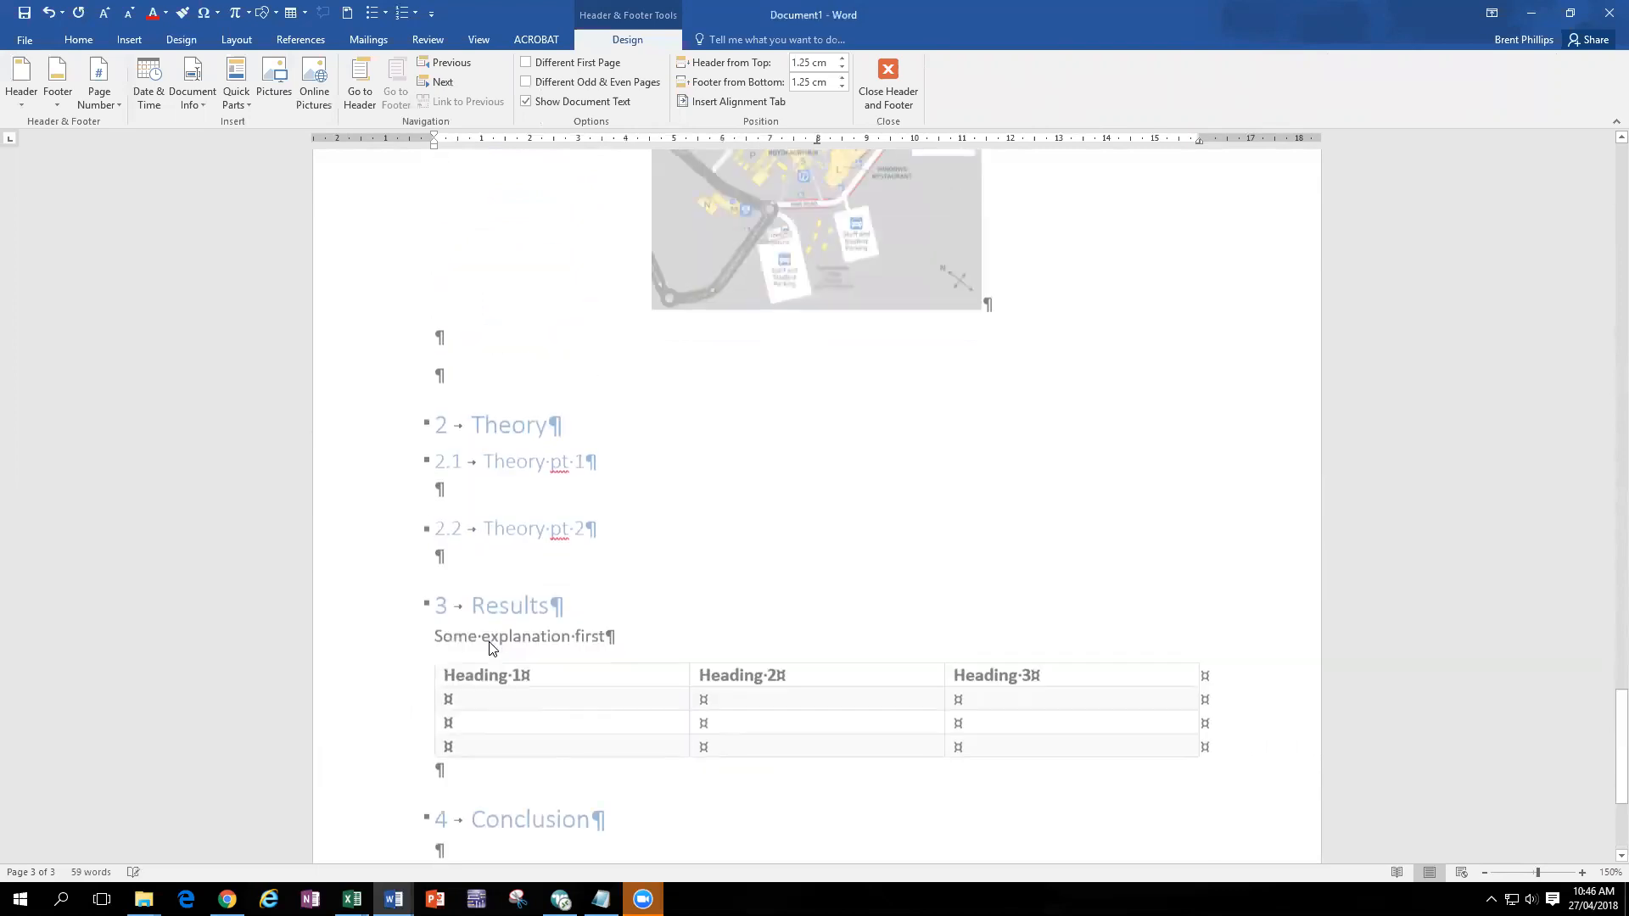
scroll(489, 649, "up", 2)
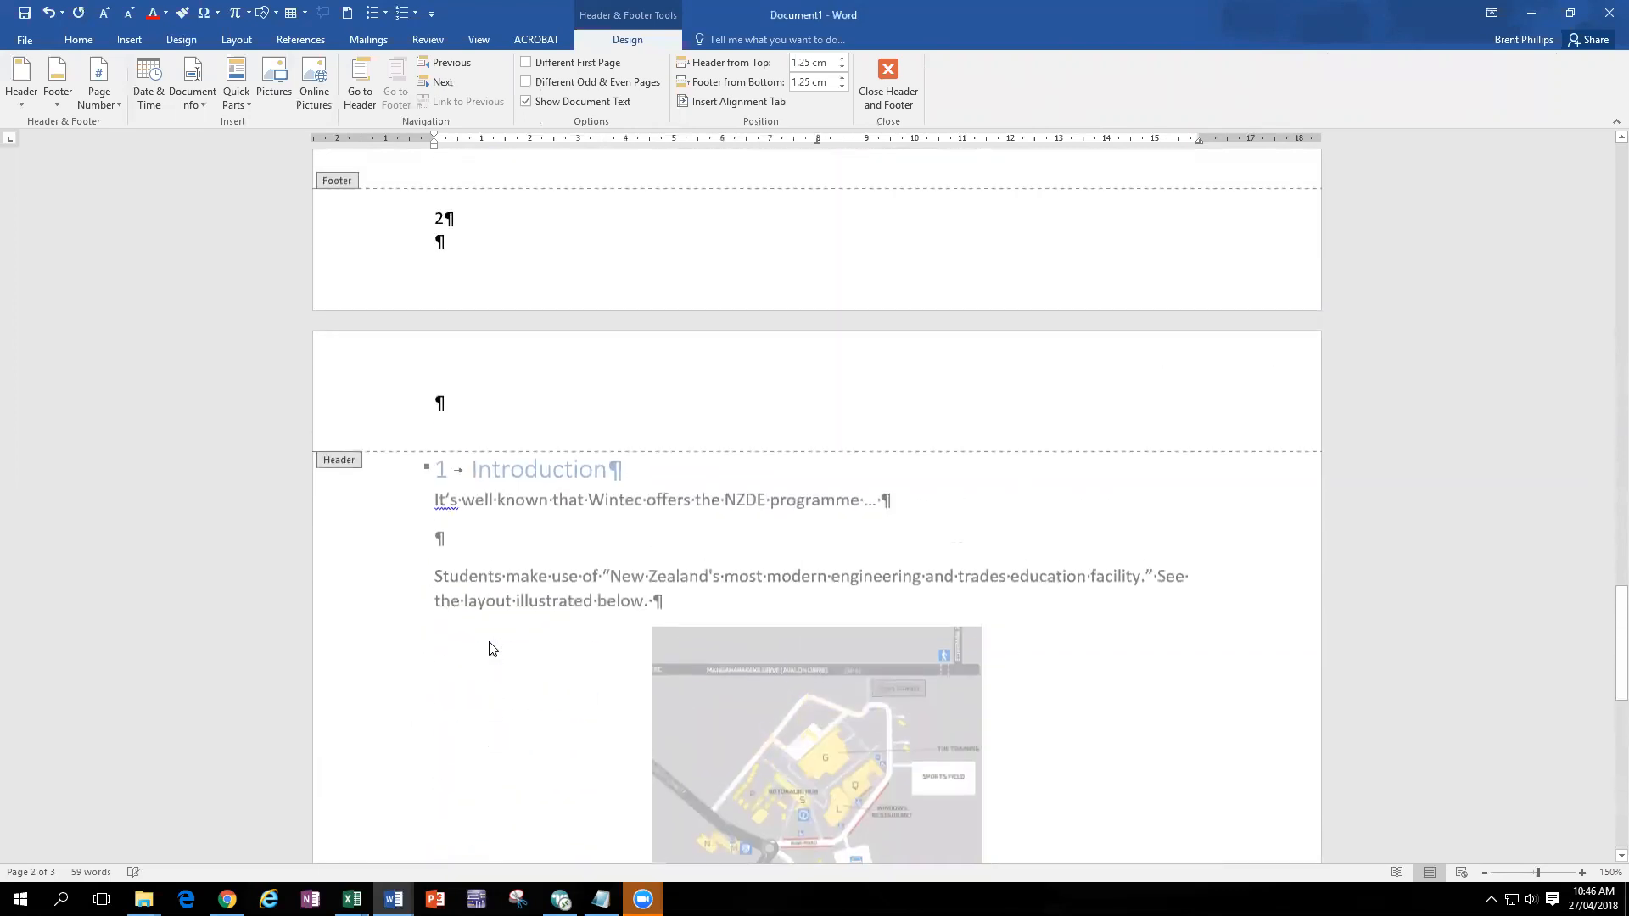
scroll(490, 649, "up", 5)
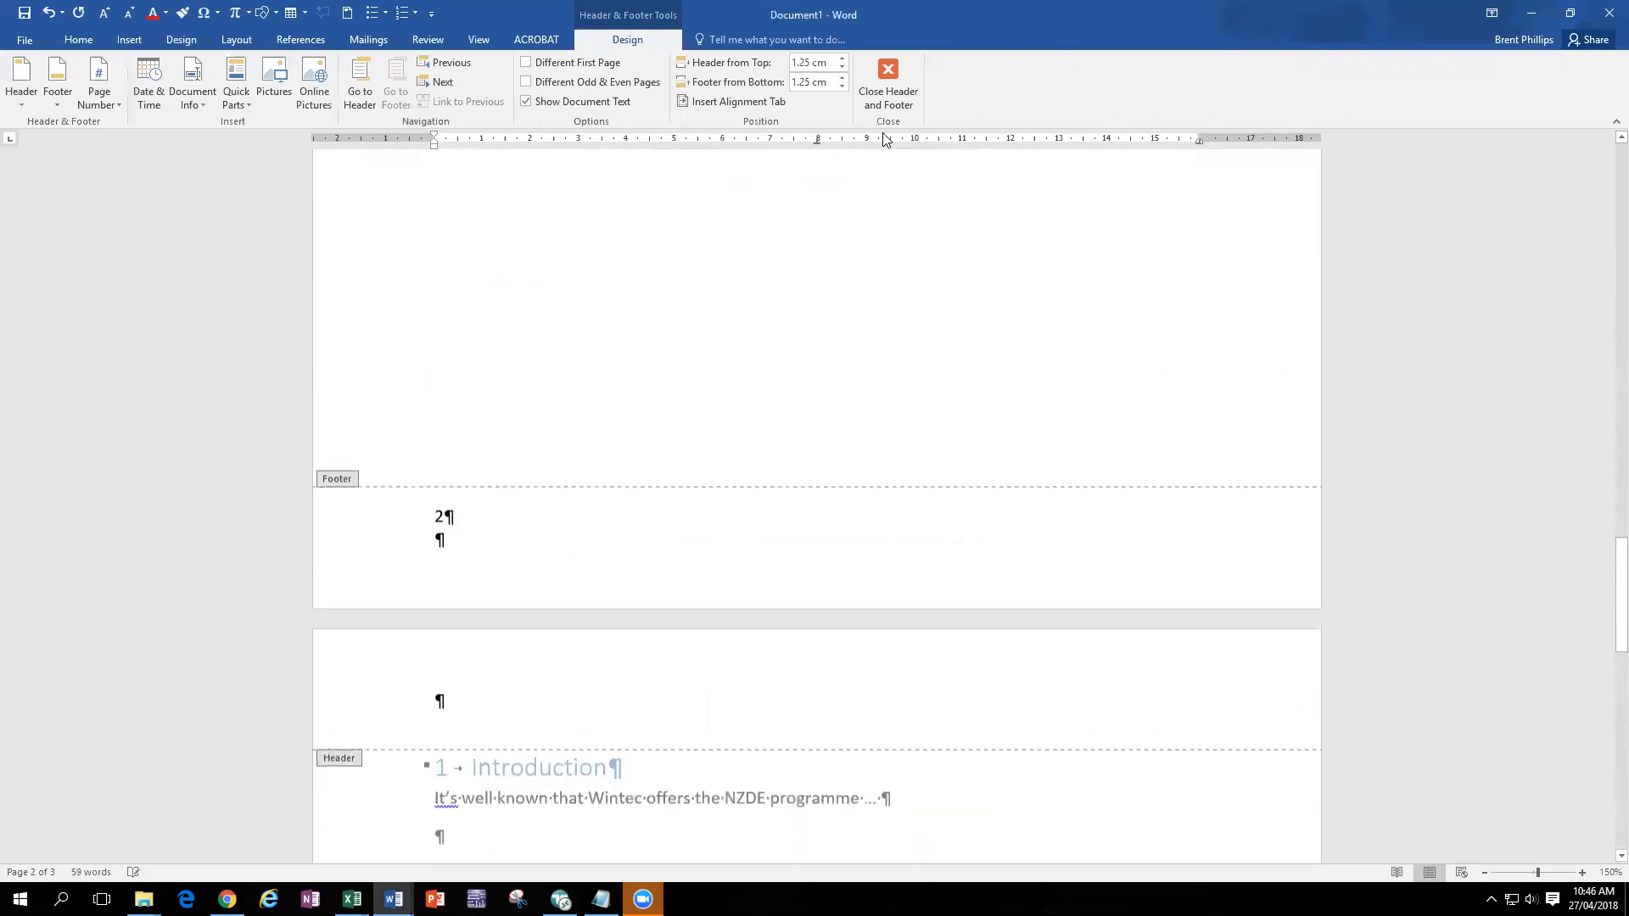
- Close the footer and delete the page break below "Contents to go here"
left_click(888, 84)
scroll(641, 333, "up", 4)
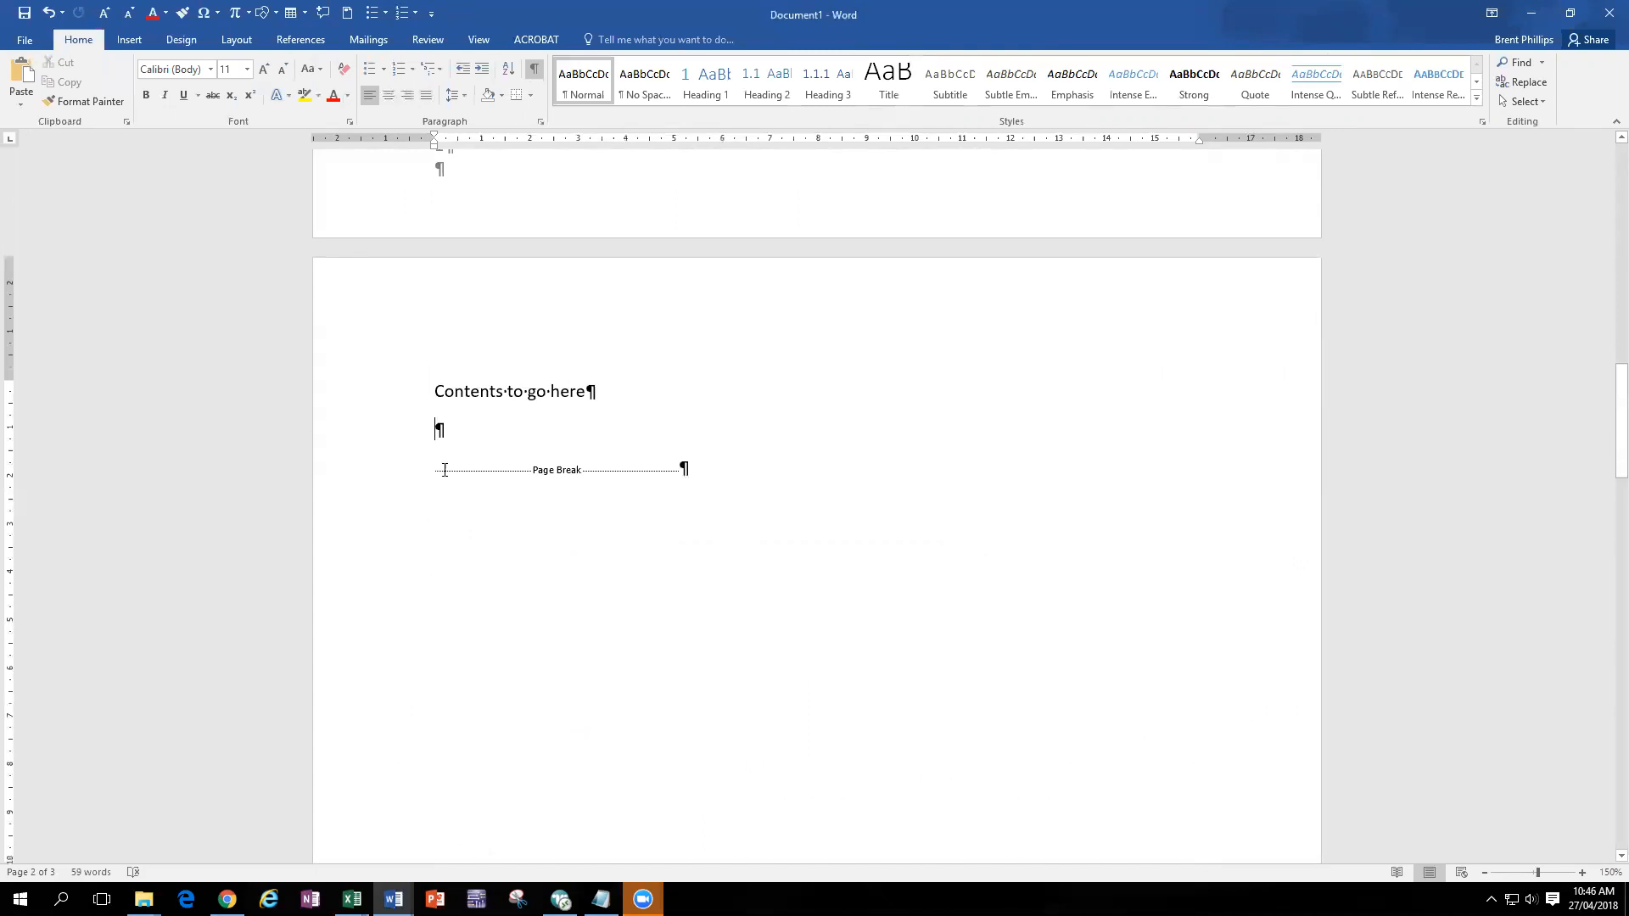
key("Delete")
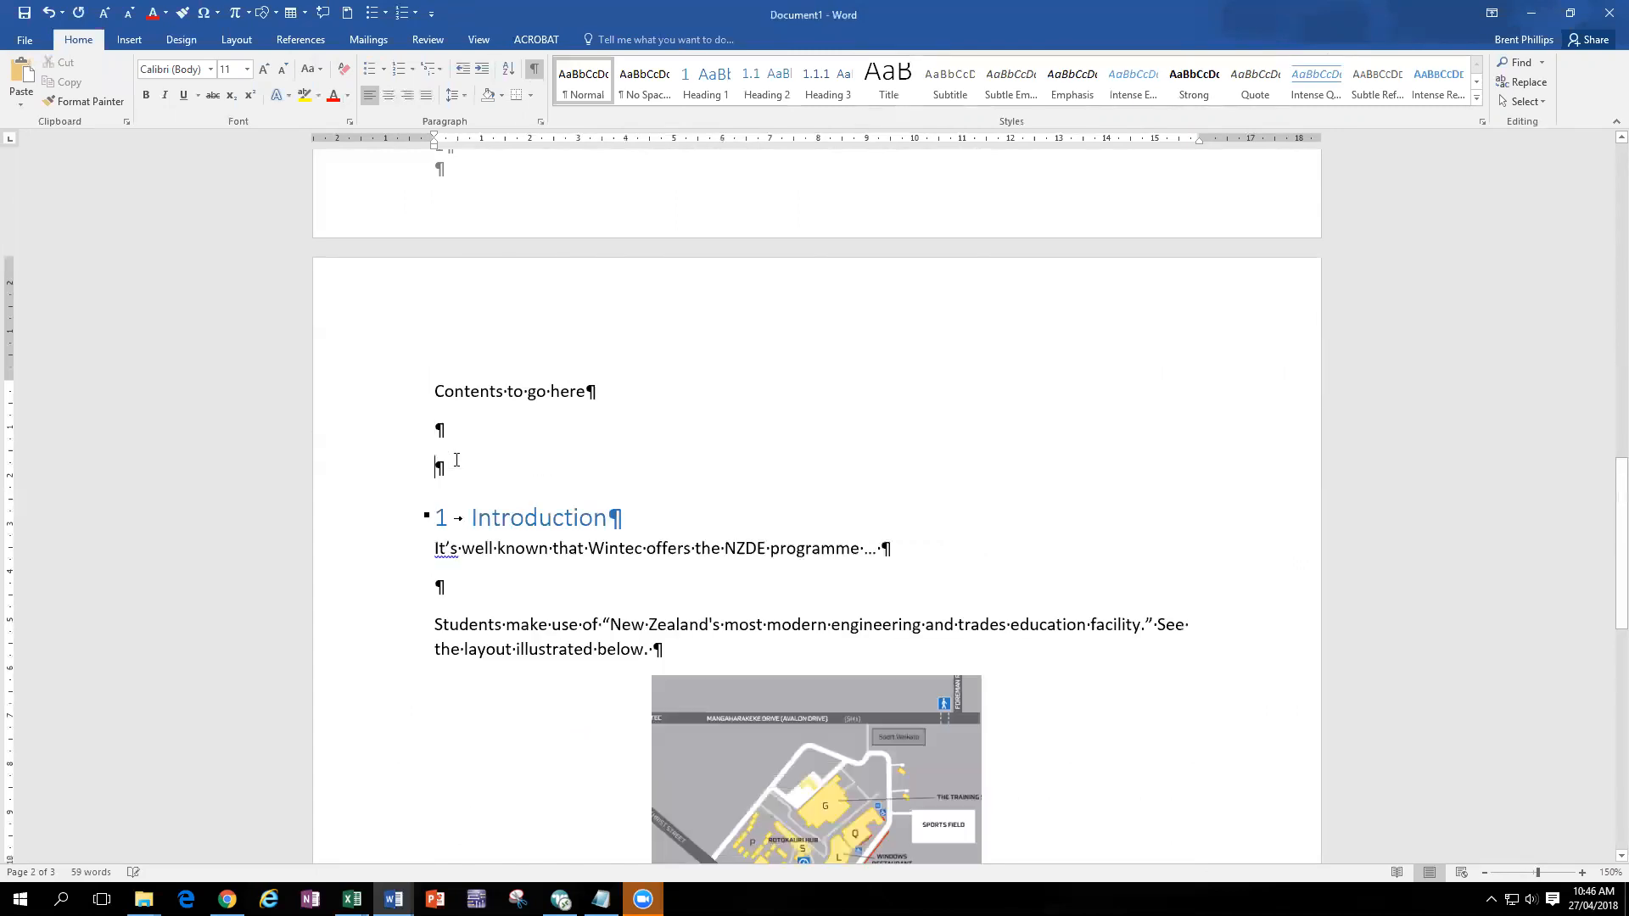
- Insert a Next Page section break directly before the "Introduction" heading
key("Down")
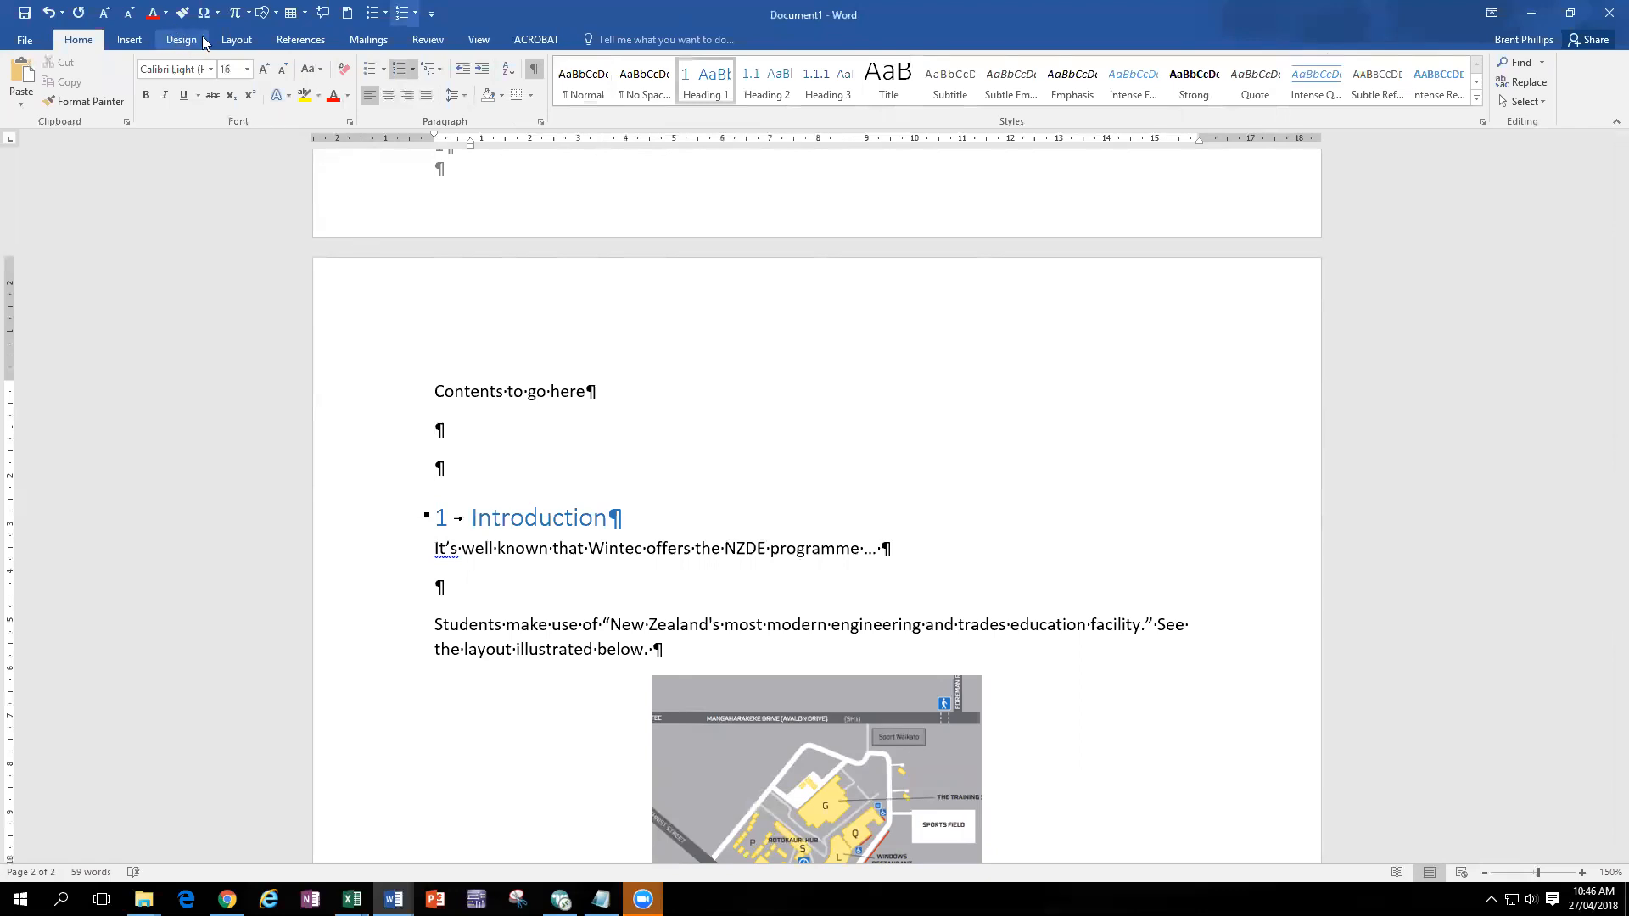
left_click(235, 39)
left_click(227, 64)
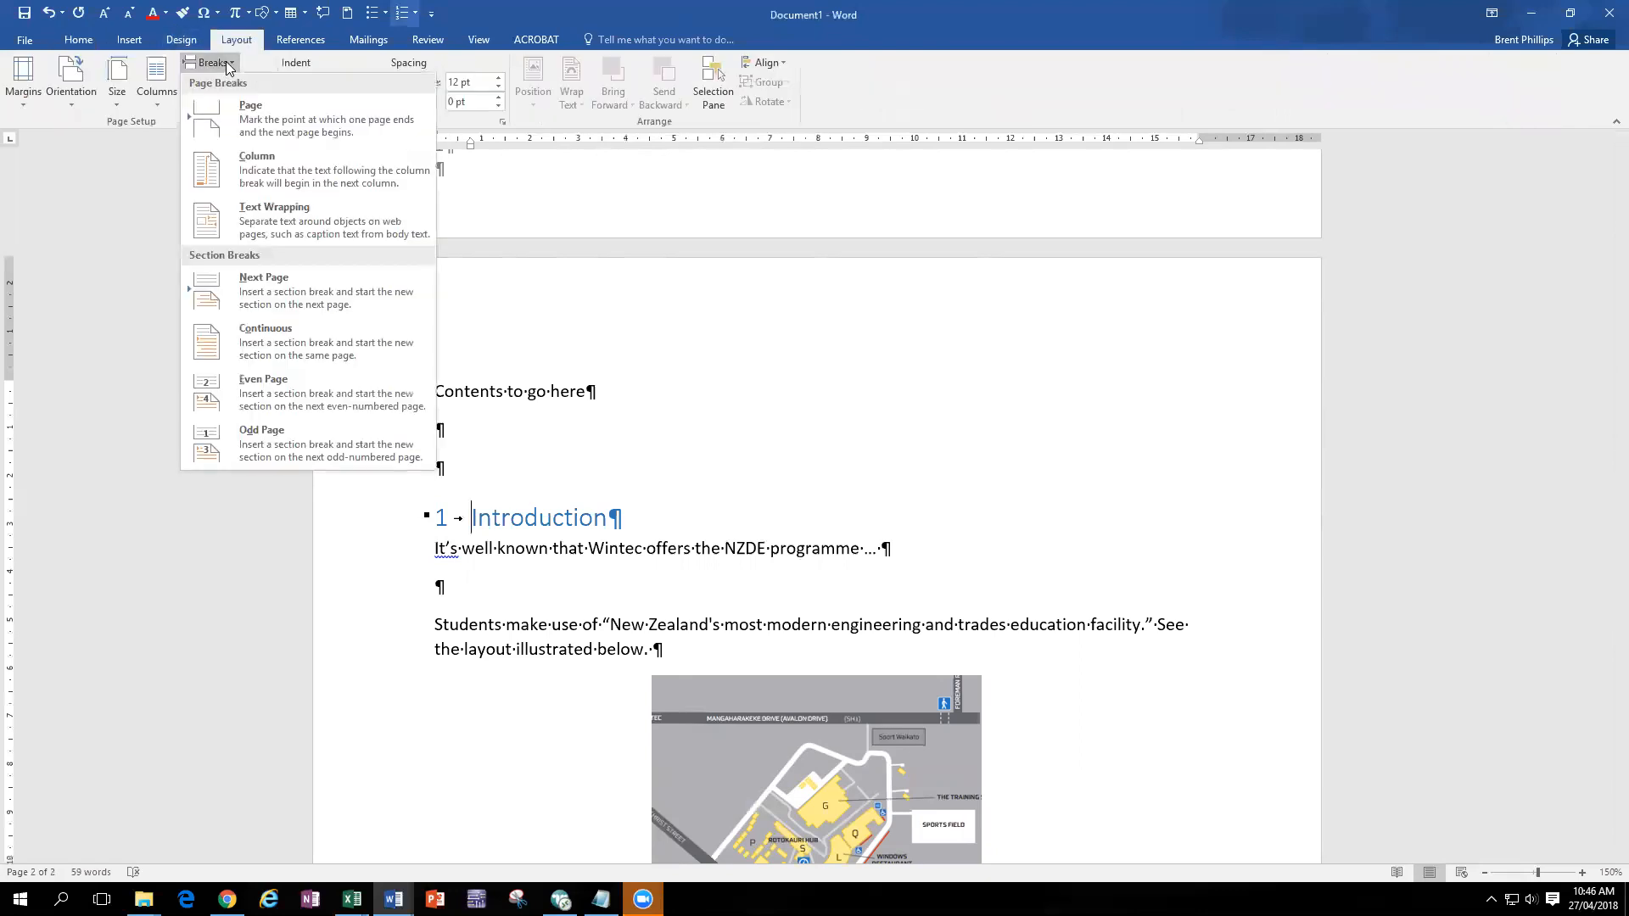
left_click(291, 295)
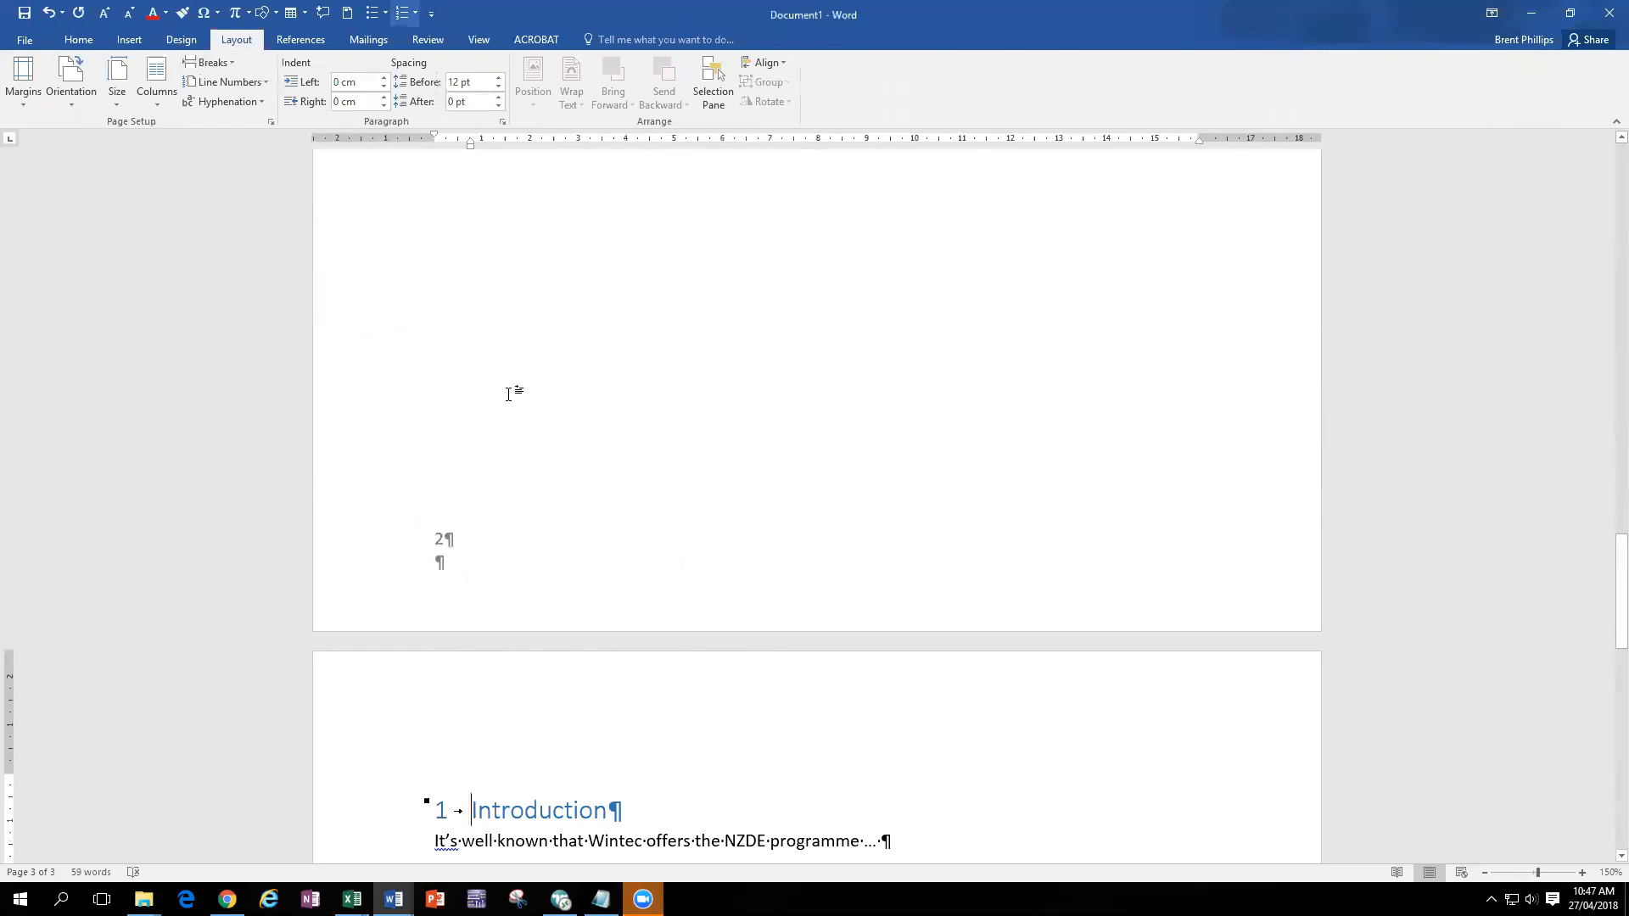
- Open the footers for editing and unlink the Section 2 footer from the previous section
double_click(442, 545)
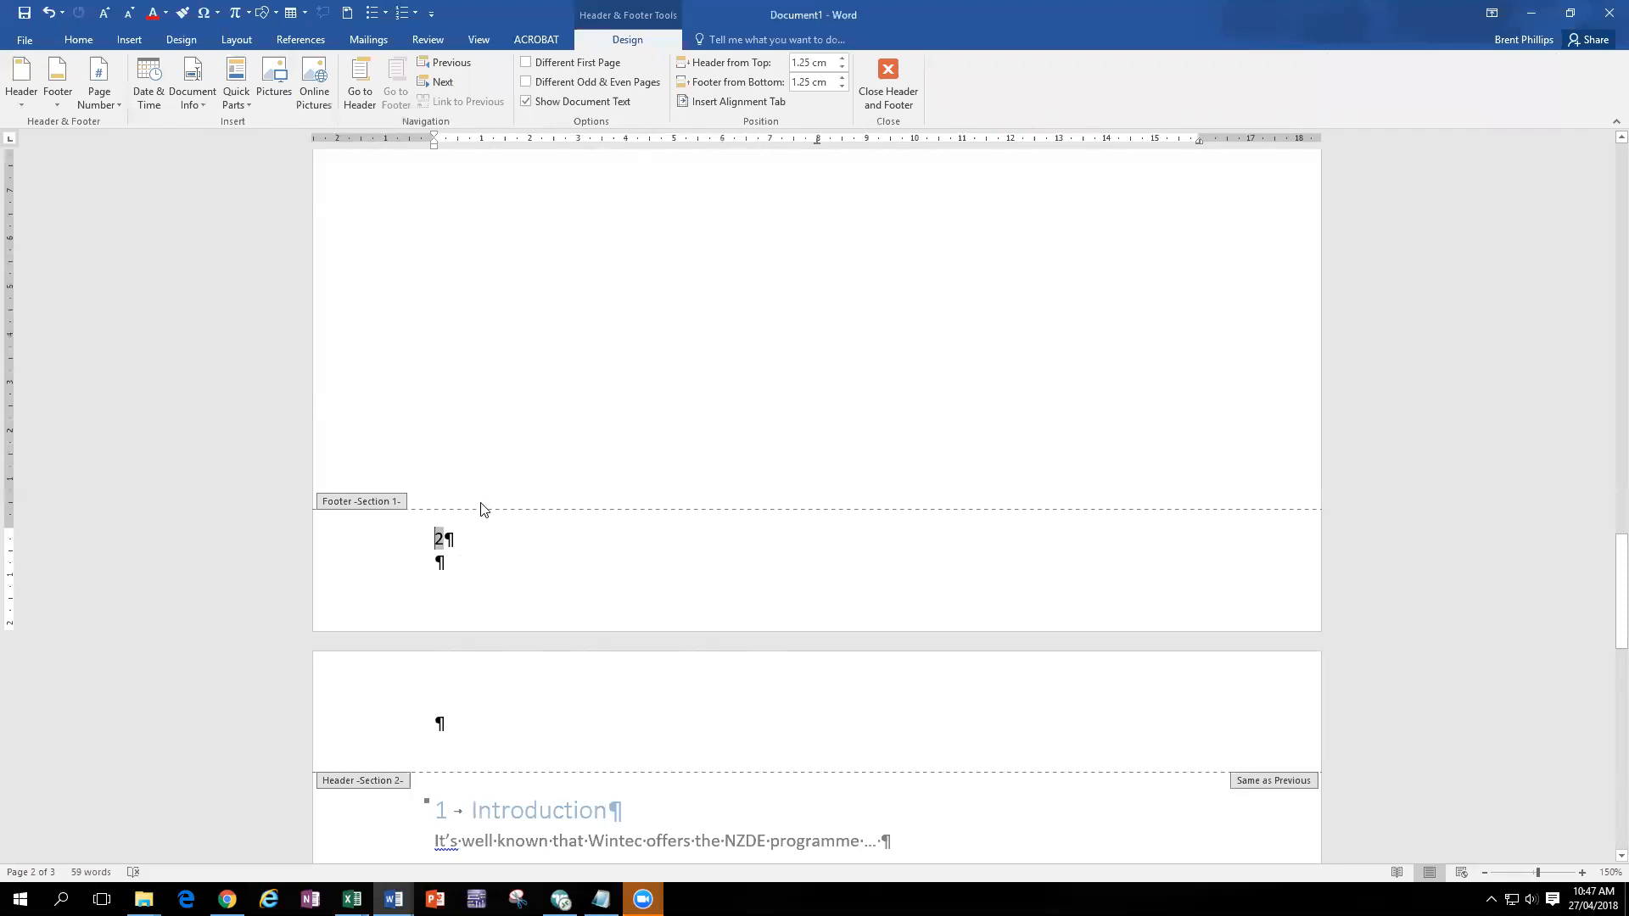
scroll(471, 532, "down", 5)
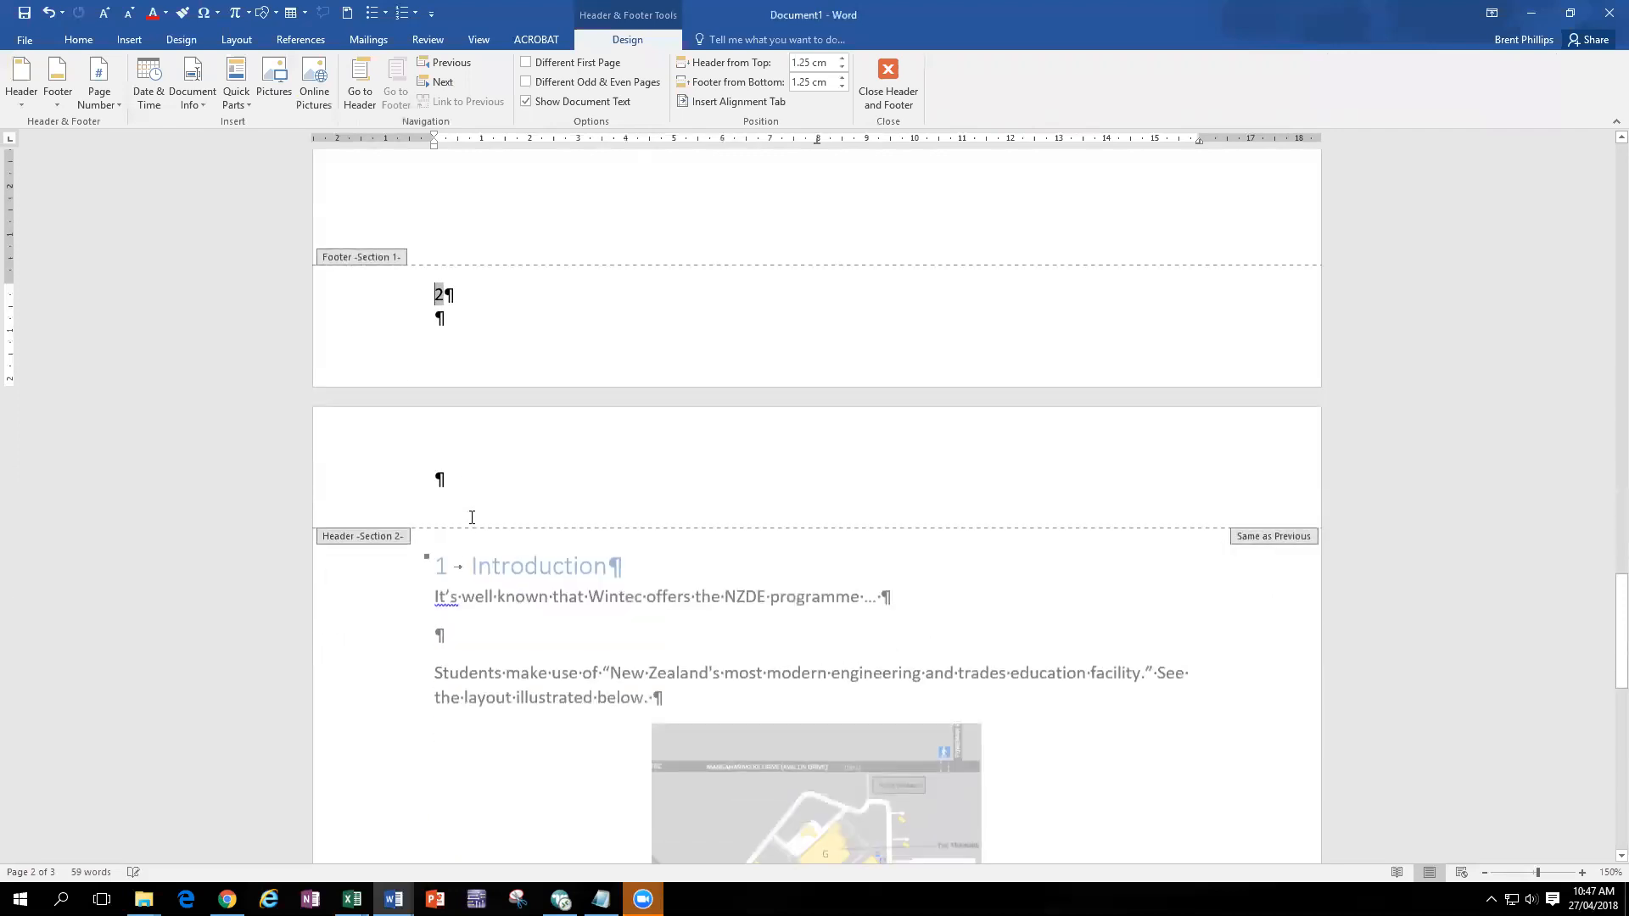
scroll(472, 517, "down", 12)
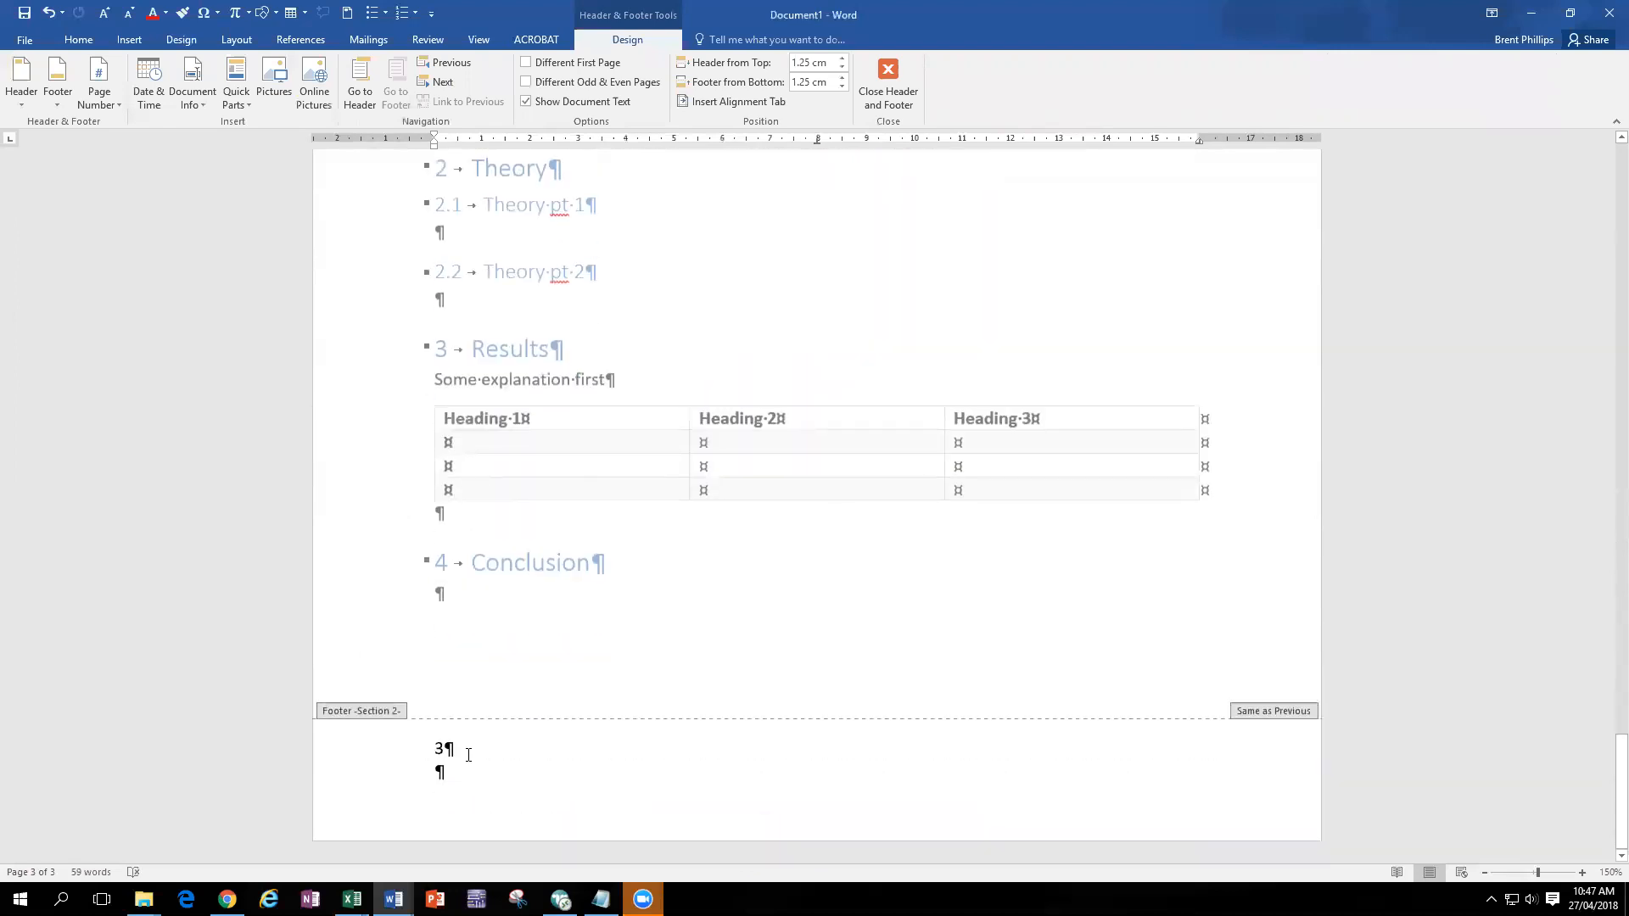
left_click(467, 753)
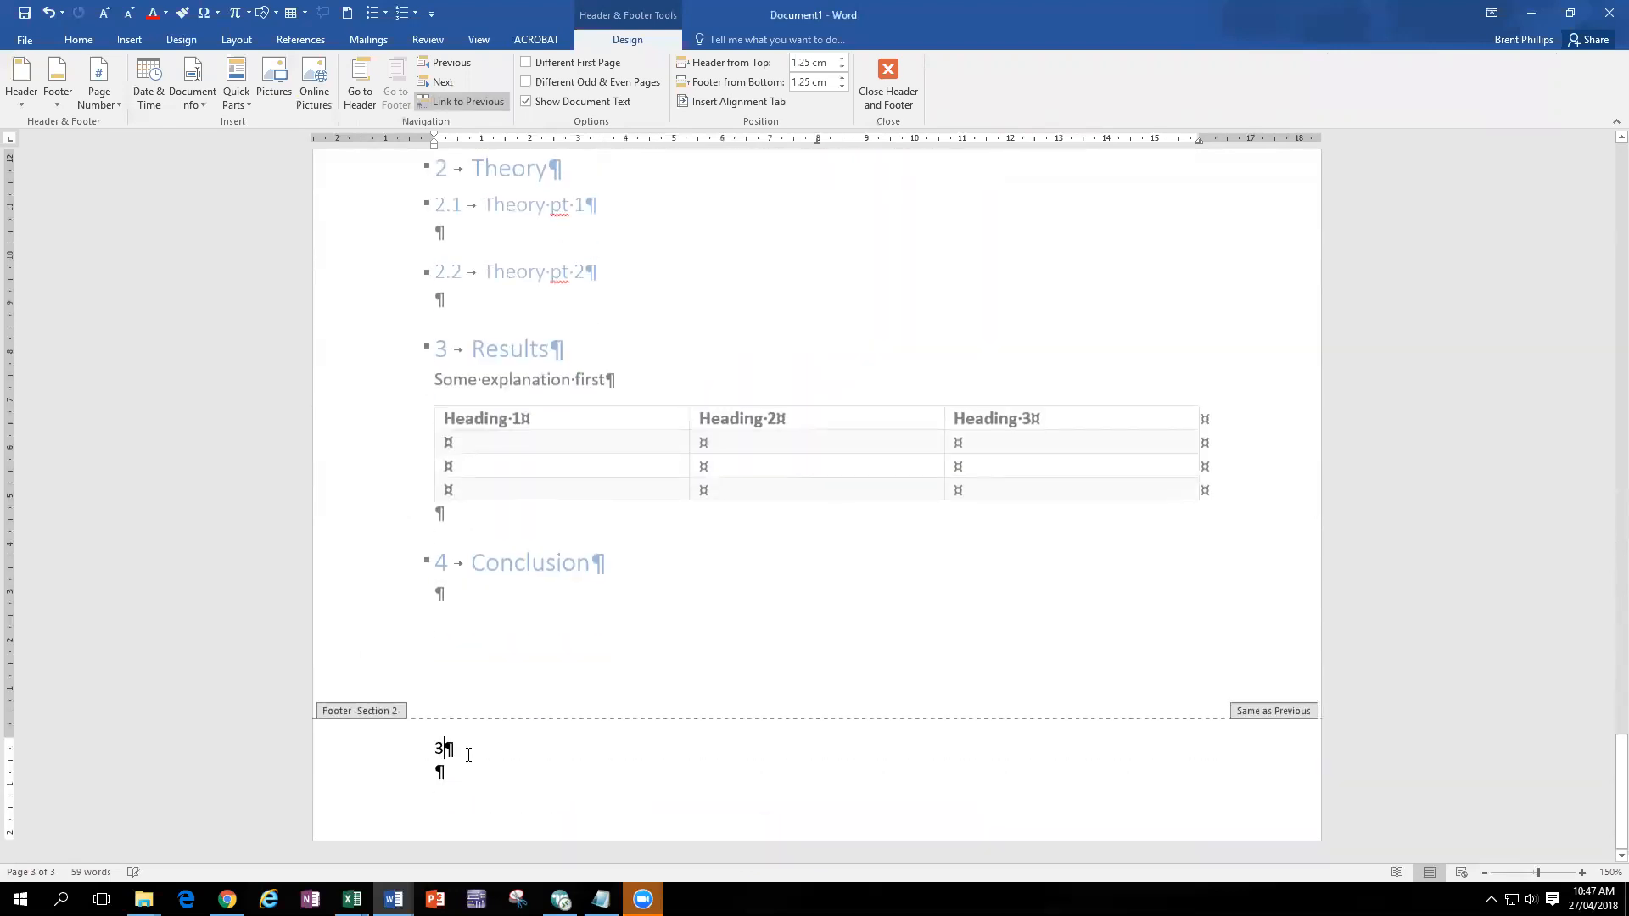
left_click(472, 102)
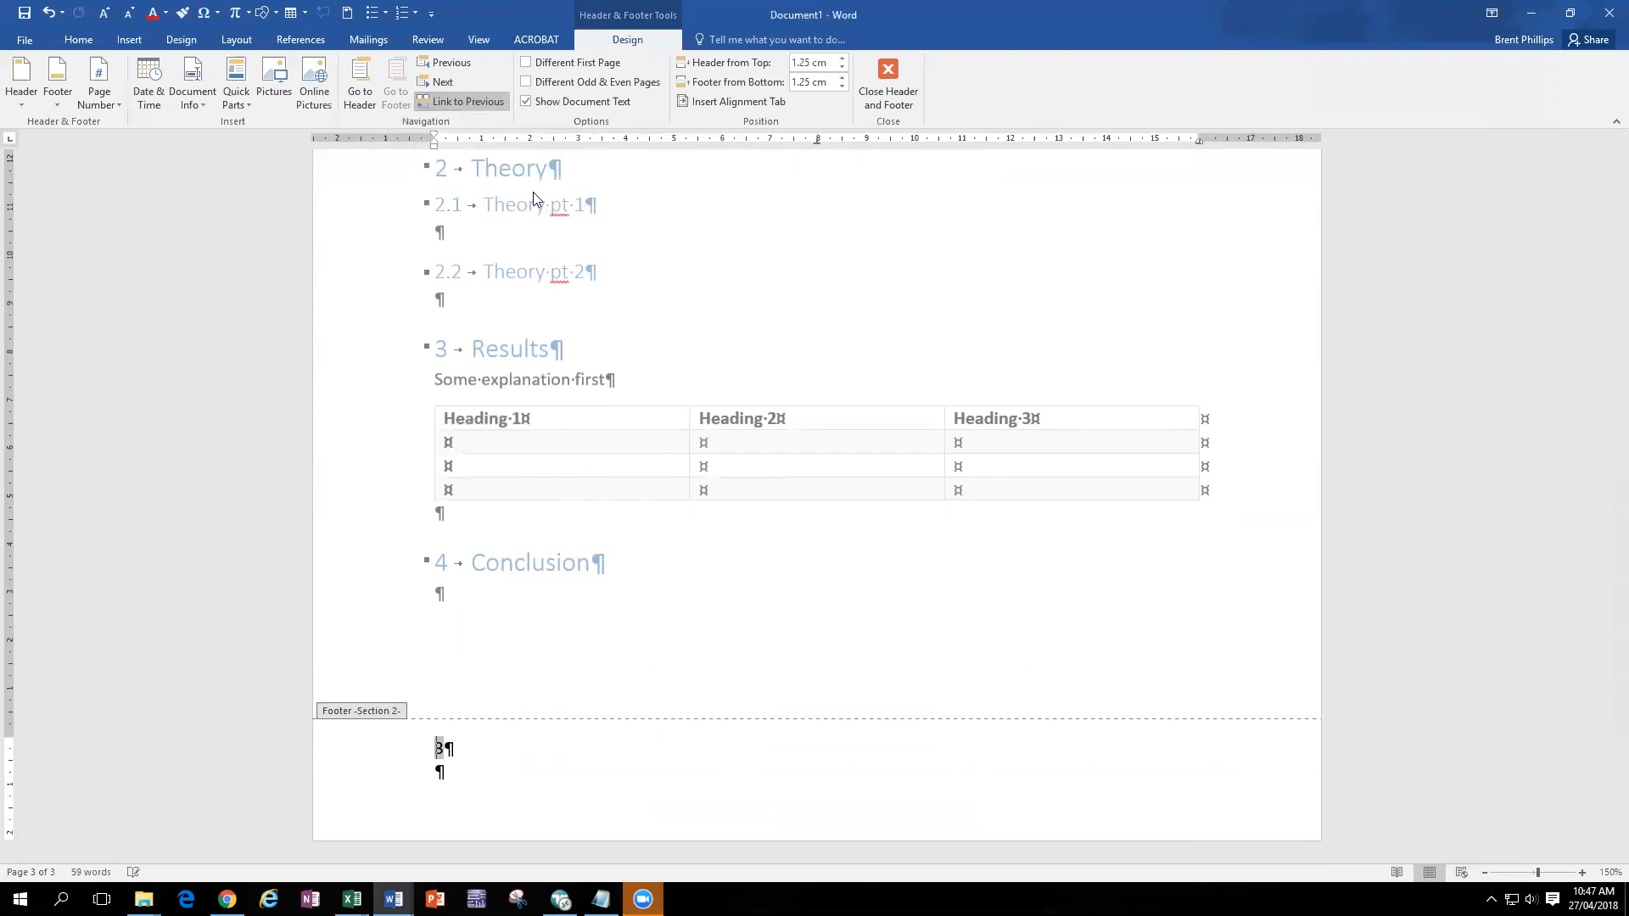
- Set the Section 2 page numbering to start at 1 instead of continuing from the previous section
right_click(437, 748)
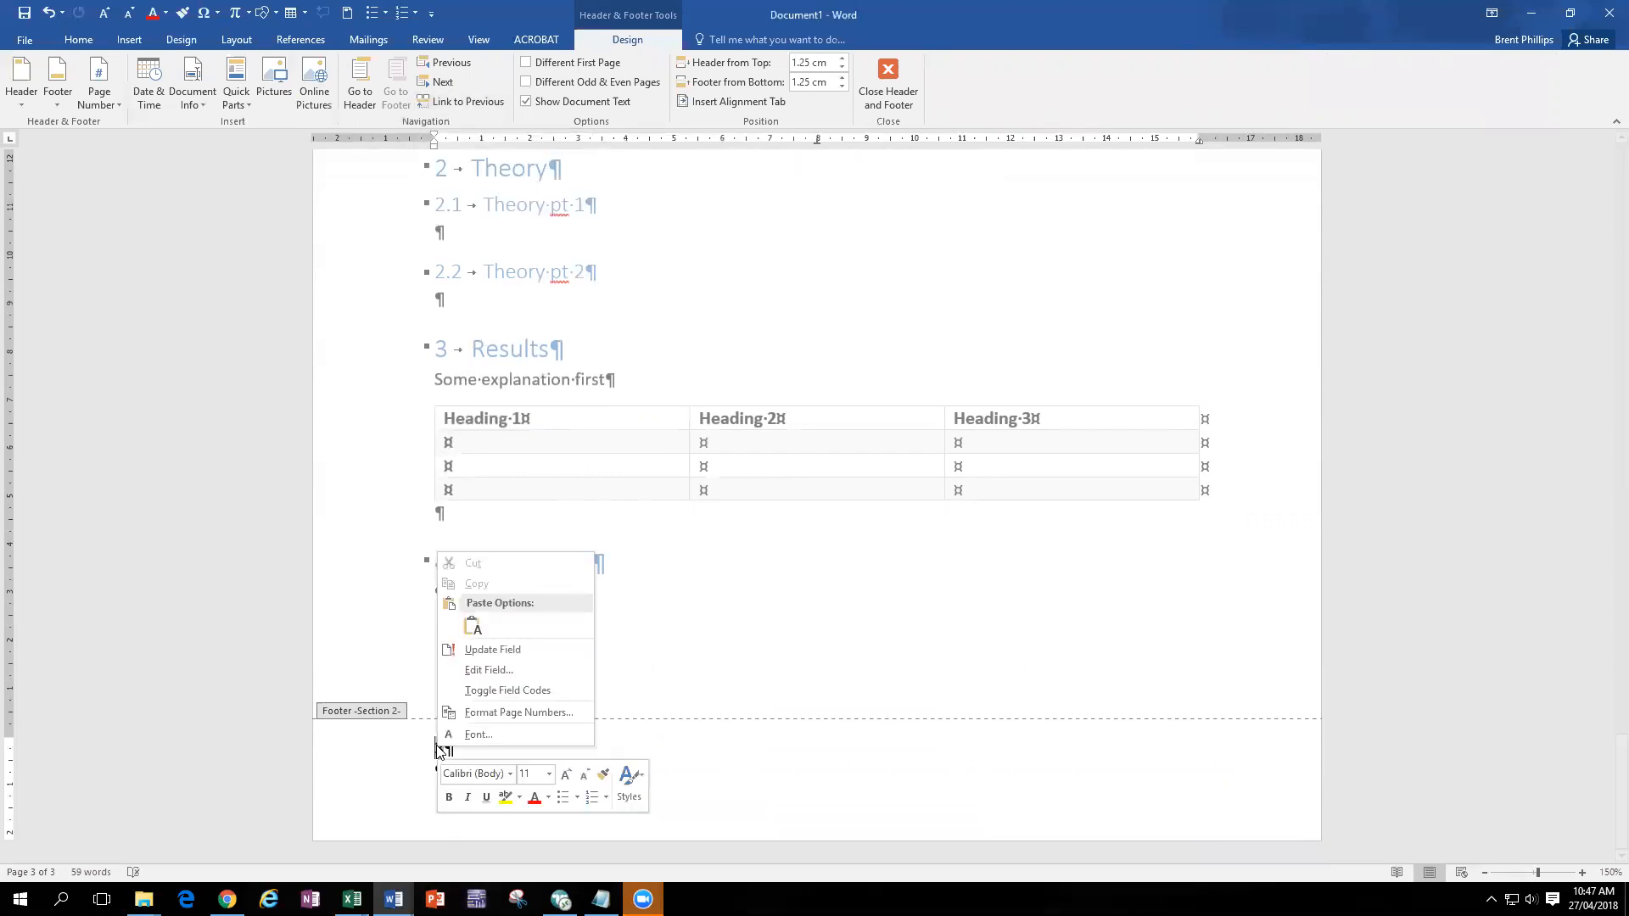
left_click(512, 718)
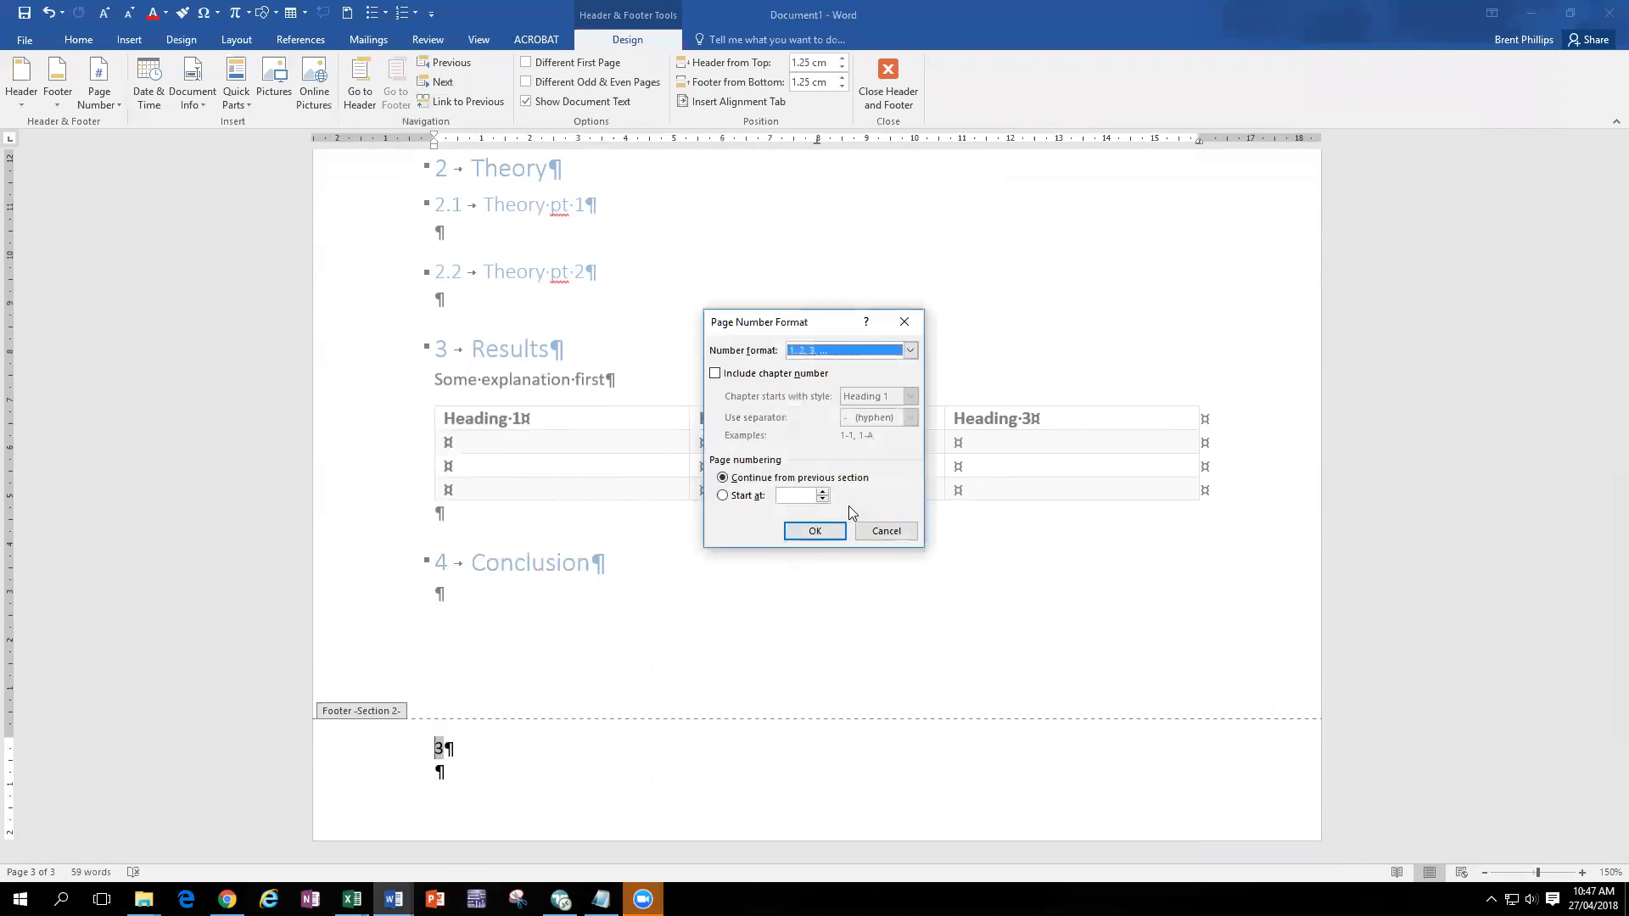
left_click(752, 500)
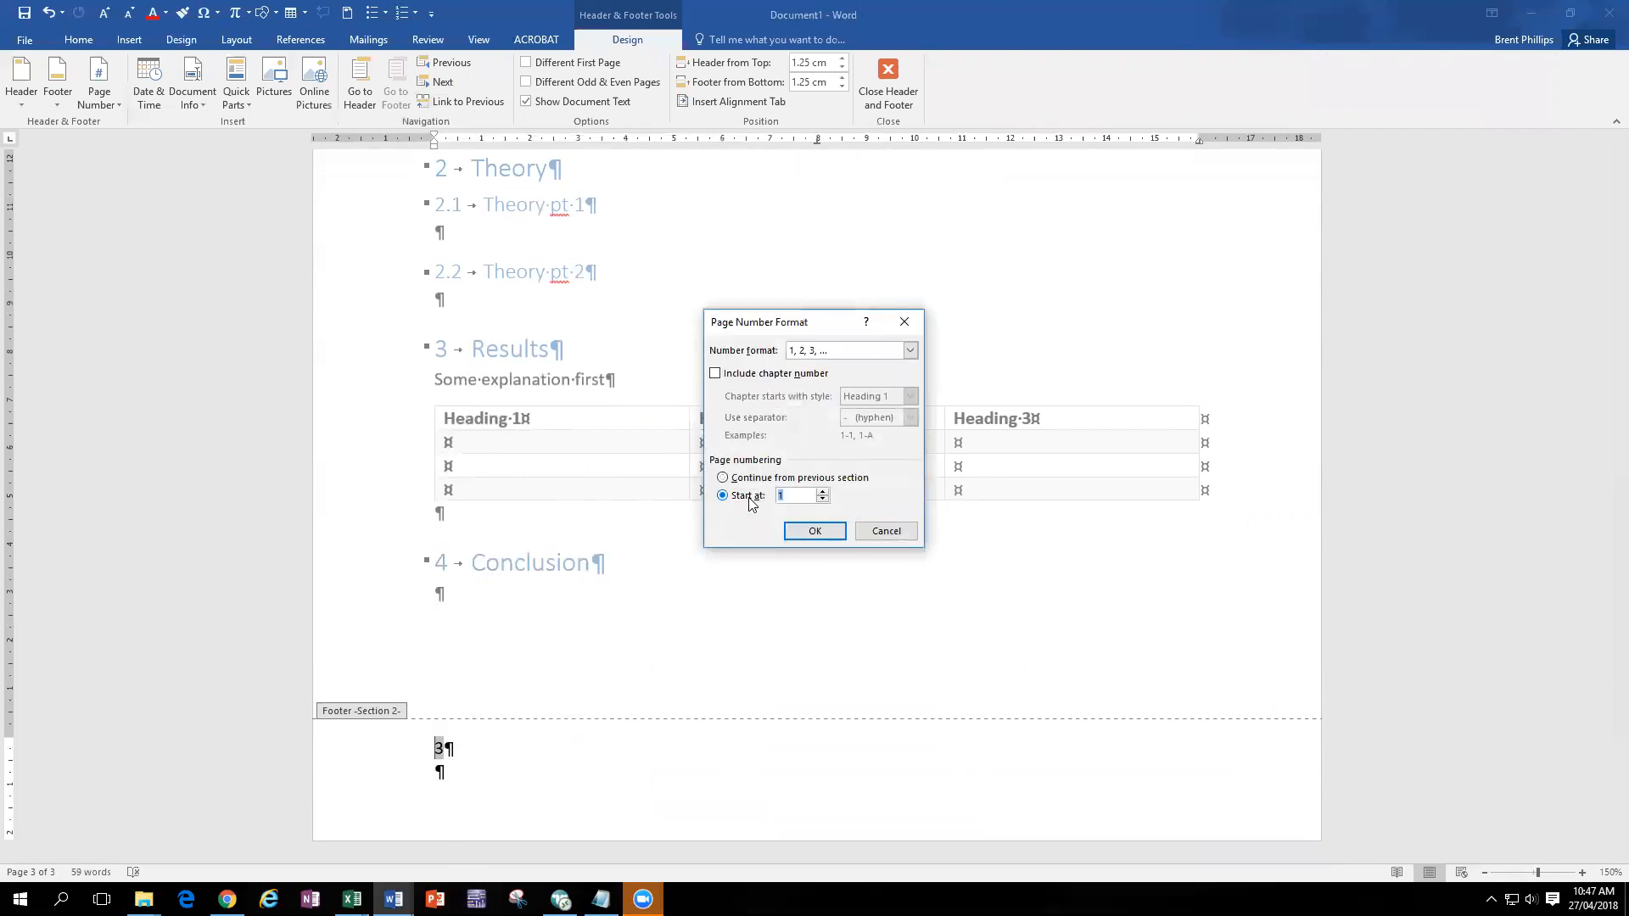
left_click(811, 532)
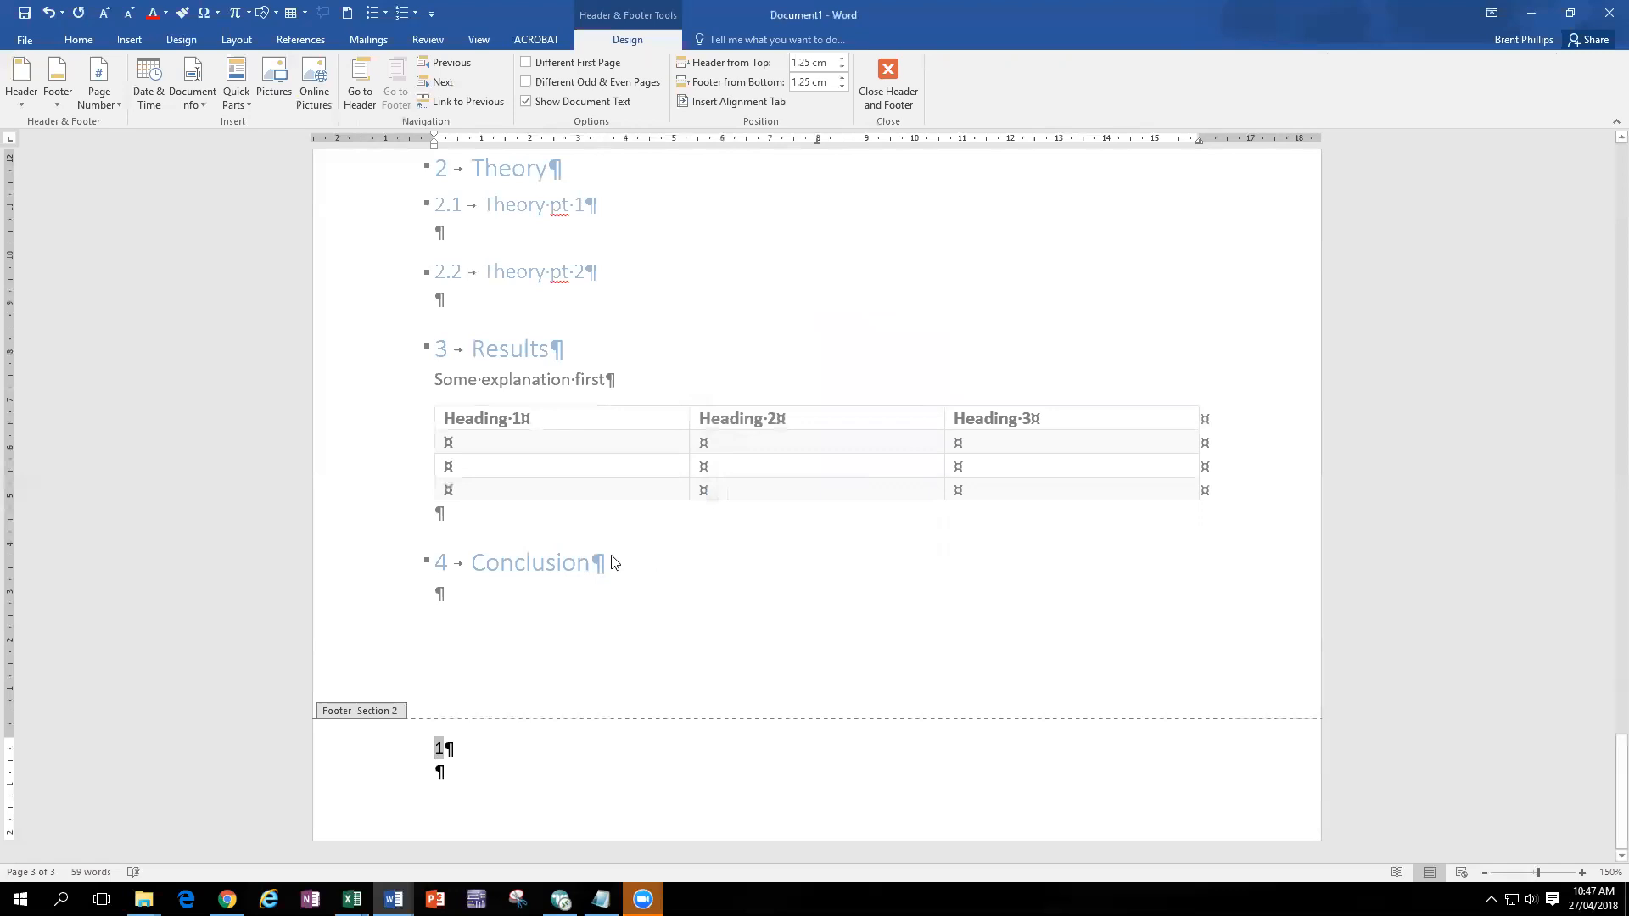
- Delete the page number from the Section 1 footer and close the header and footer
scroll(611, 563, "up", 8)
scroll(614, 563, "up", 6)
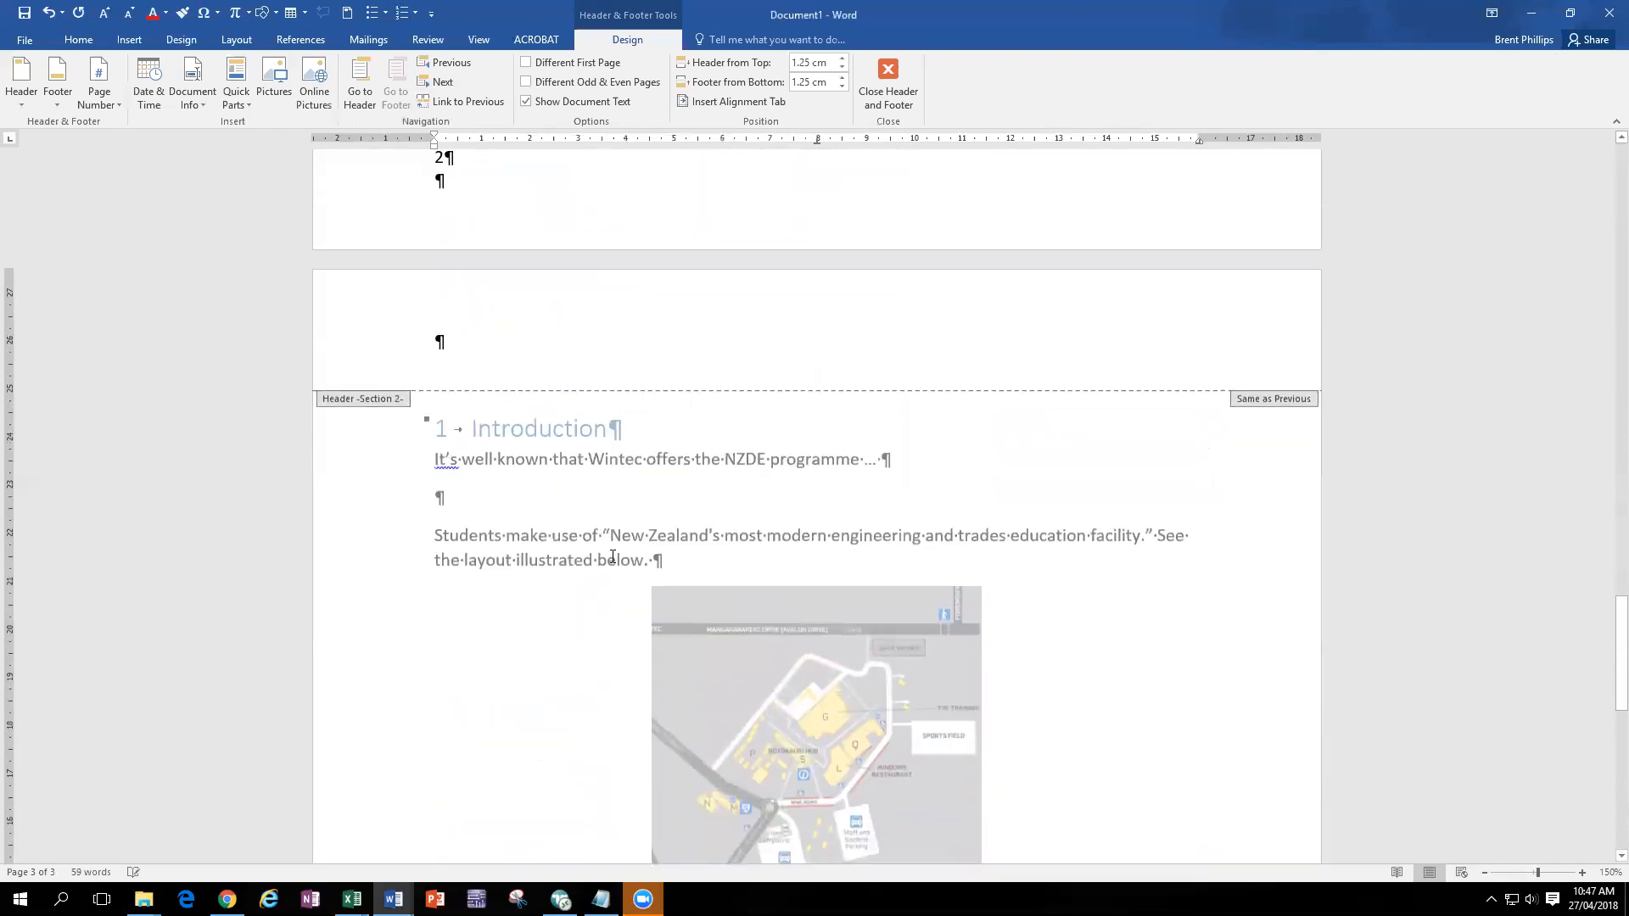
left_click(521, 519)
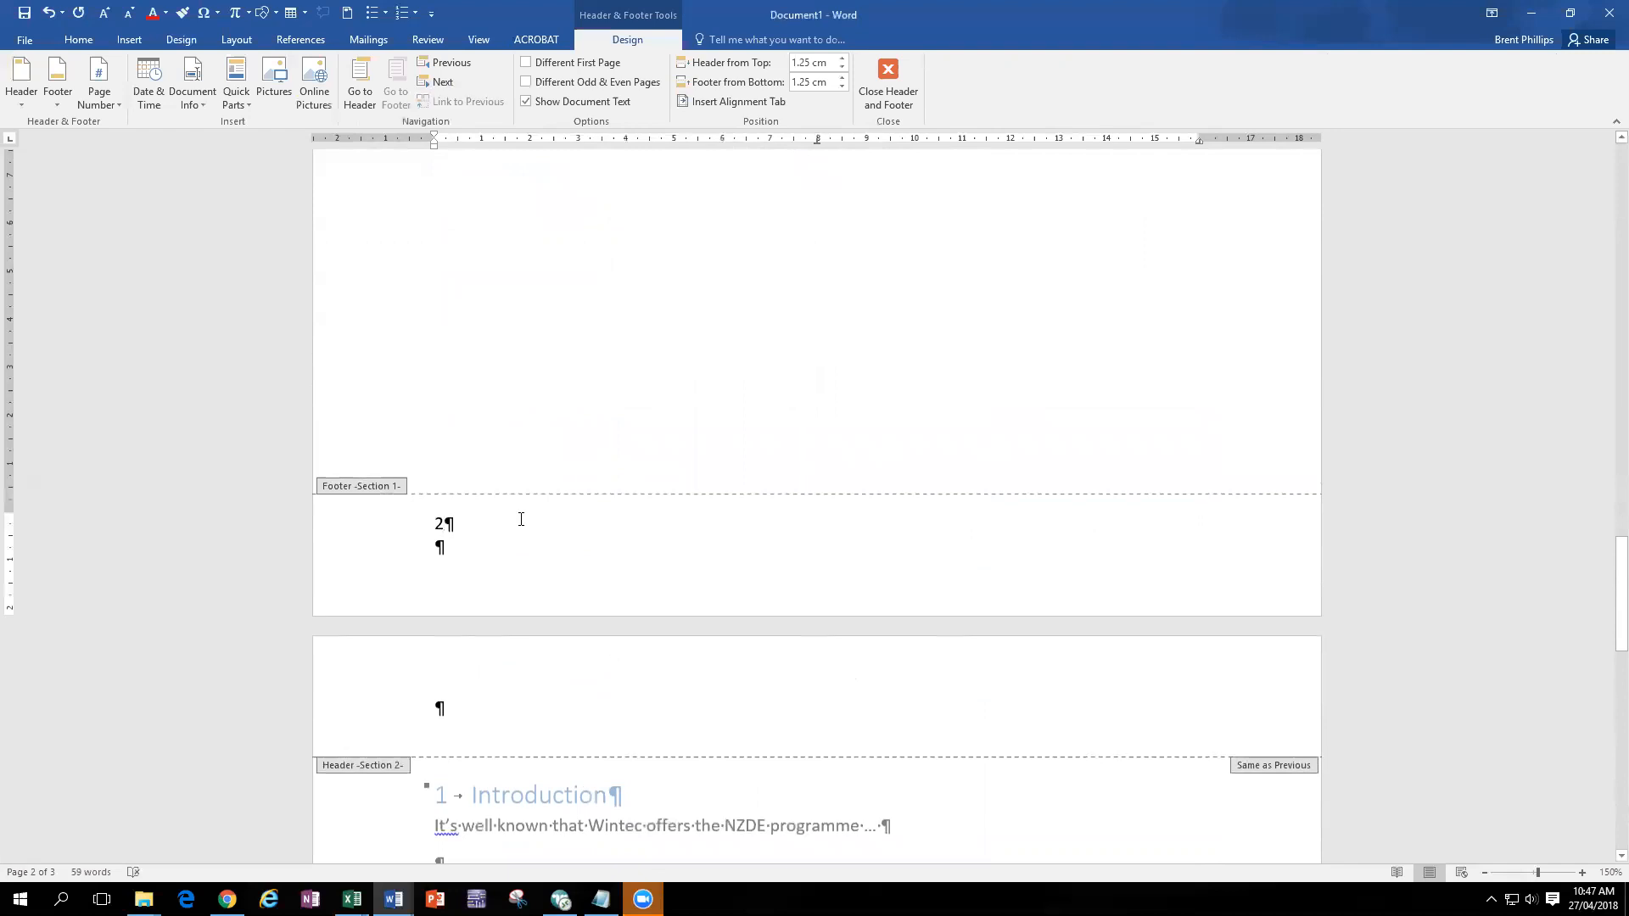
key("shift+Left")
key("BackSpace")
key("Delete")
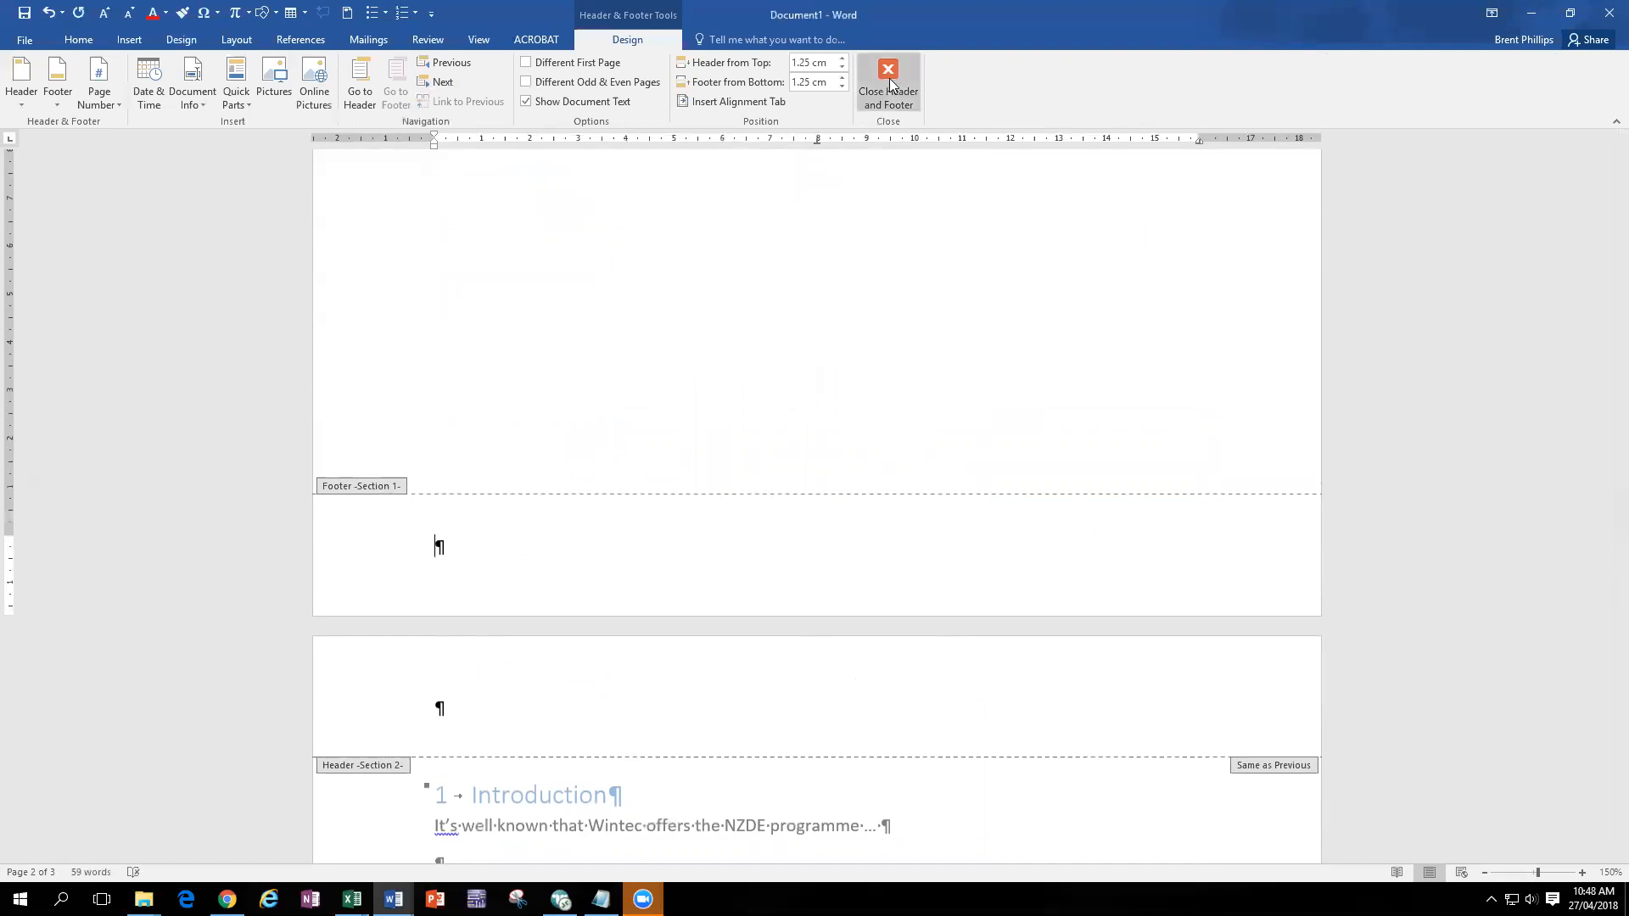
left_click(890, 85)
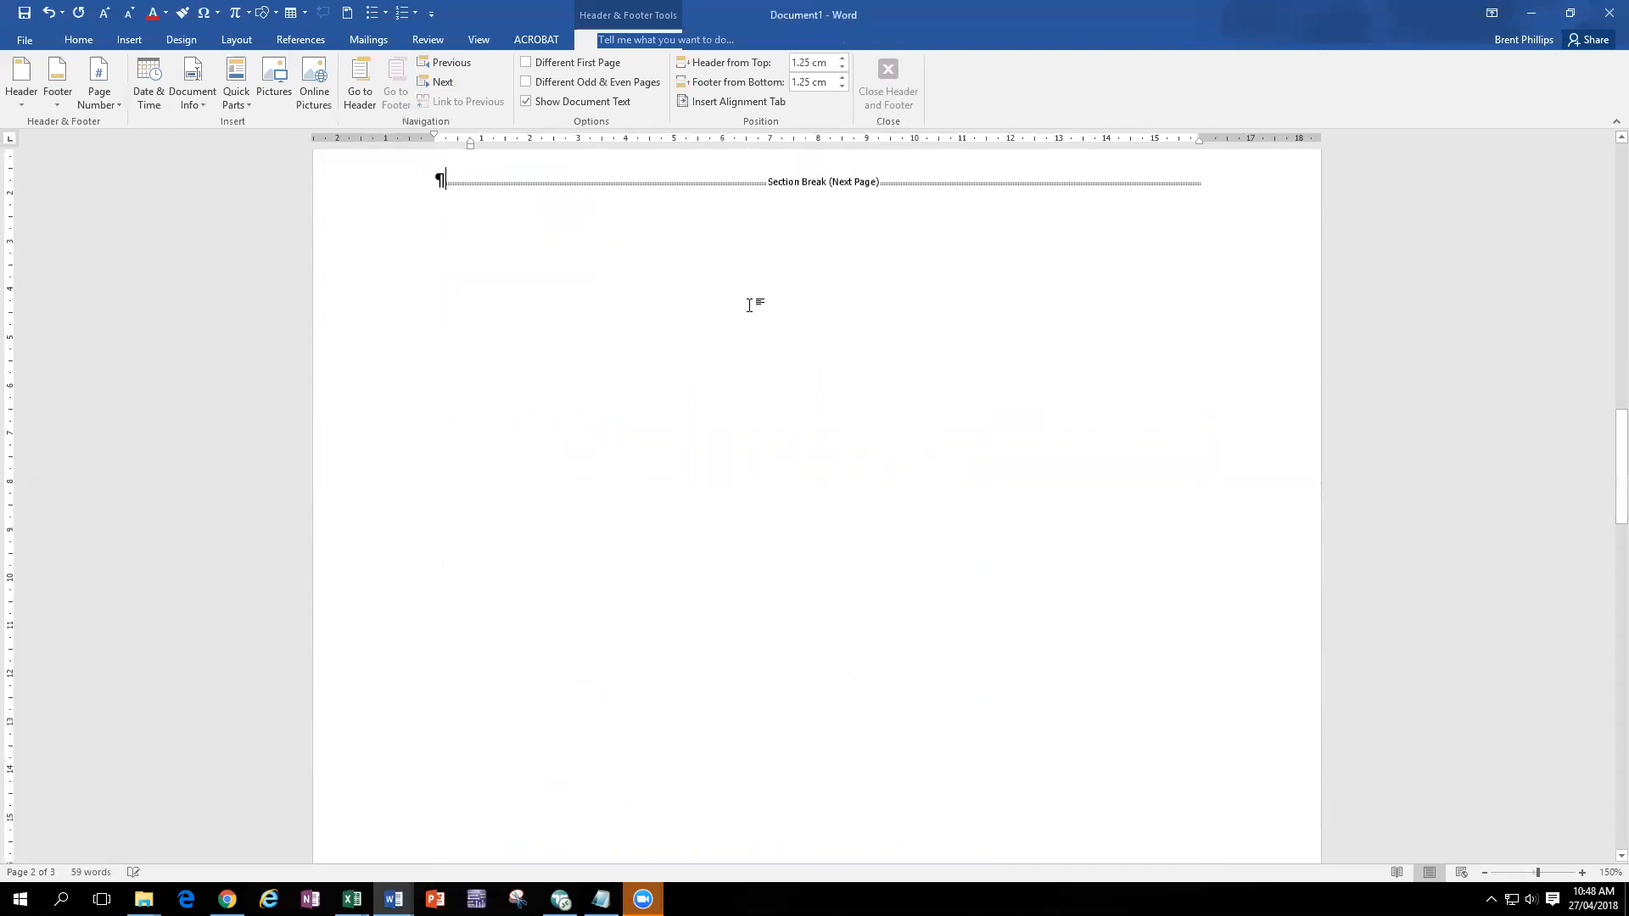
- Check the Section 1 pages and place the cursor in the empty paragraph below "Contents to go here"
scroll(683, 348, "up", 3)
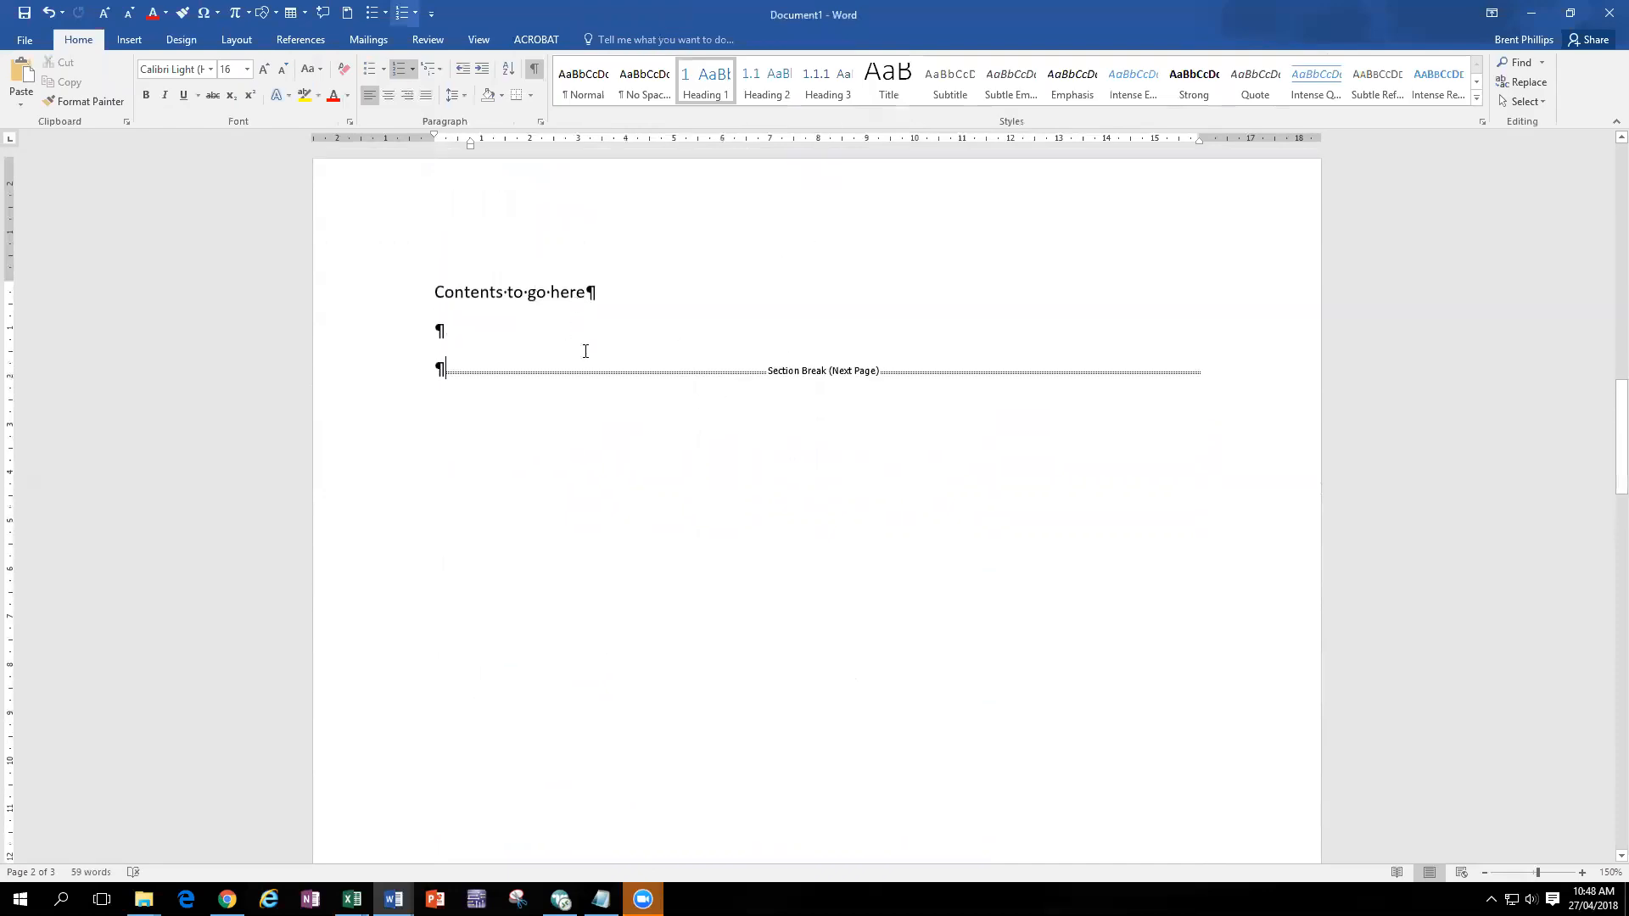
scroll(560, 357, "up", 8)
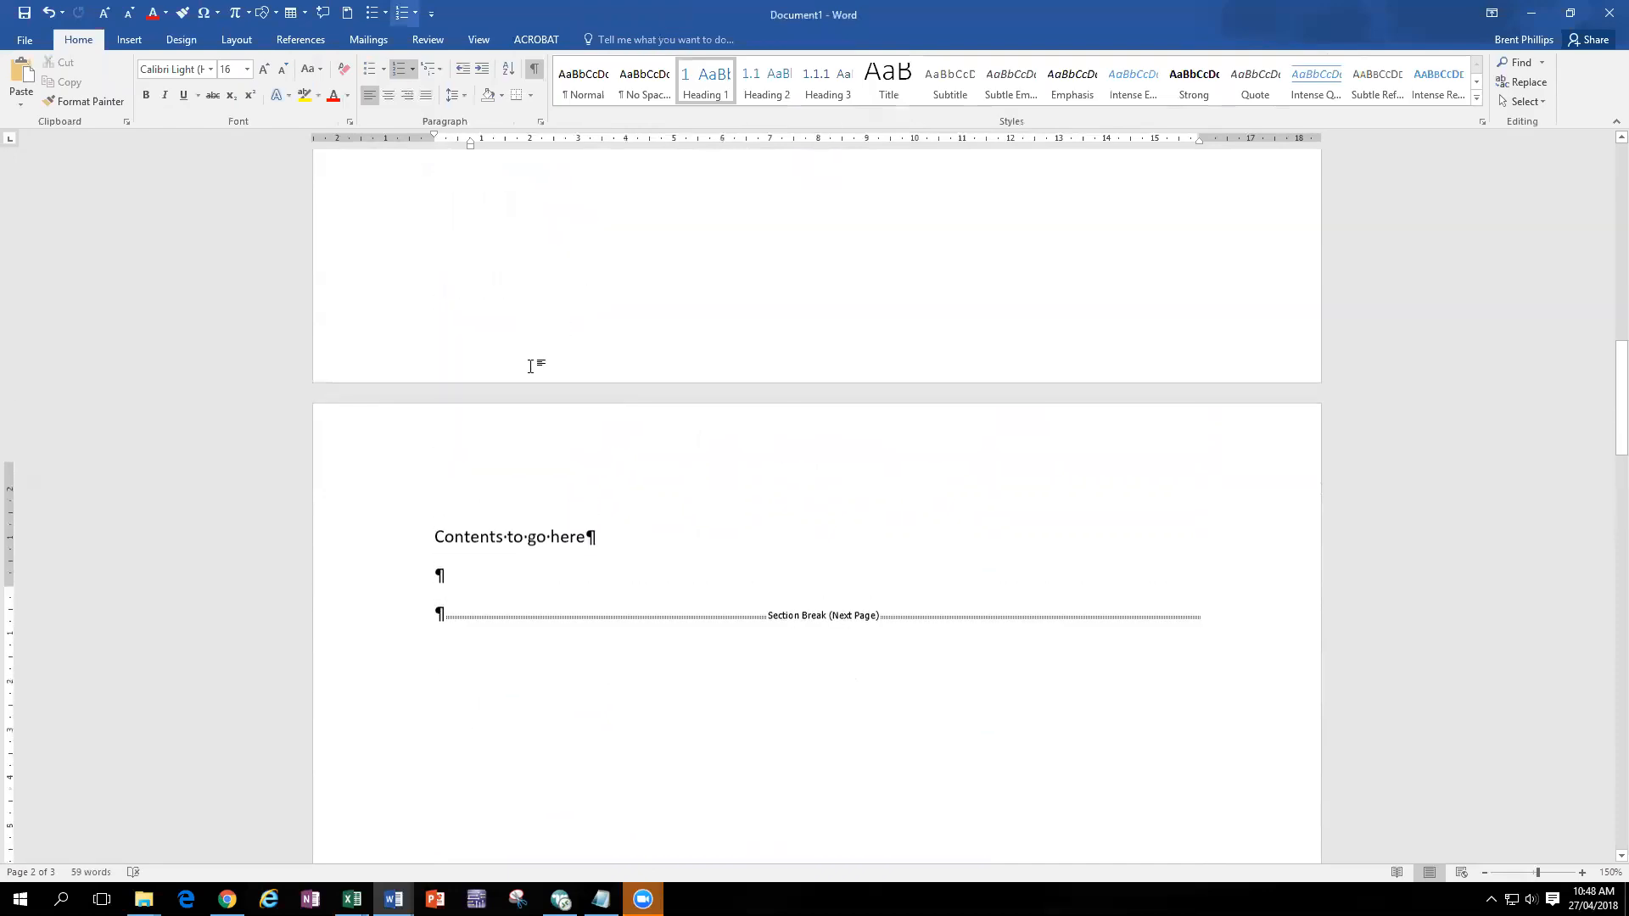
scroll(492, 503, "down", 7)
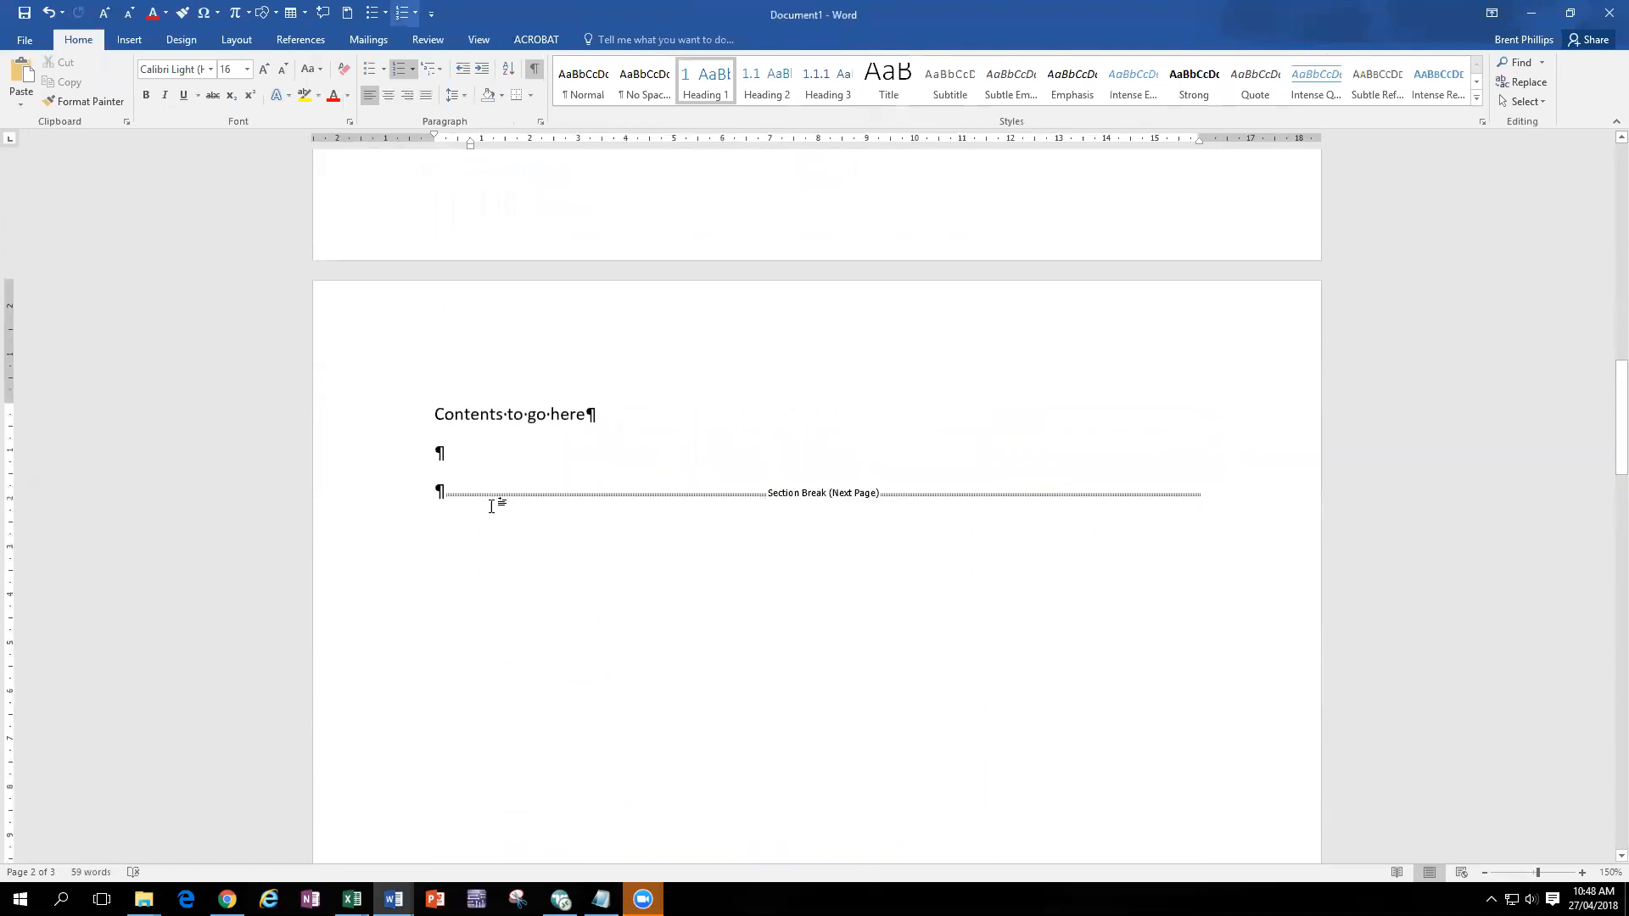
left_click_drag(1614, 424, 1606, 360)
left_click(507, 401)
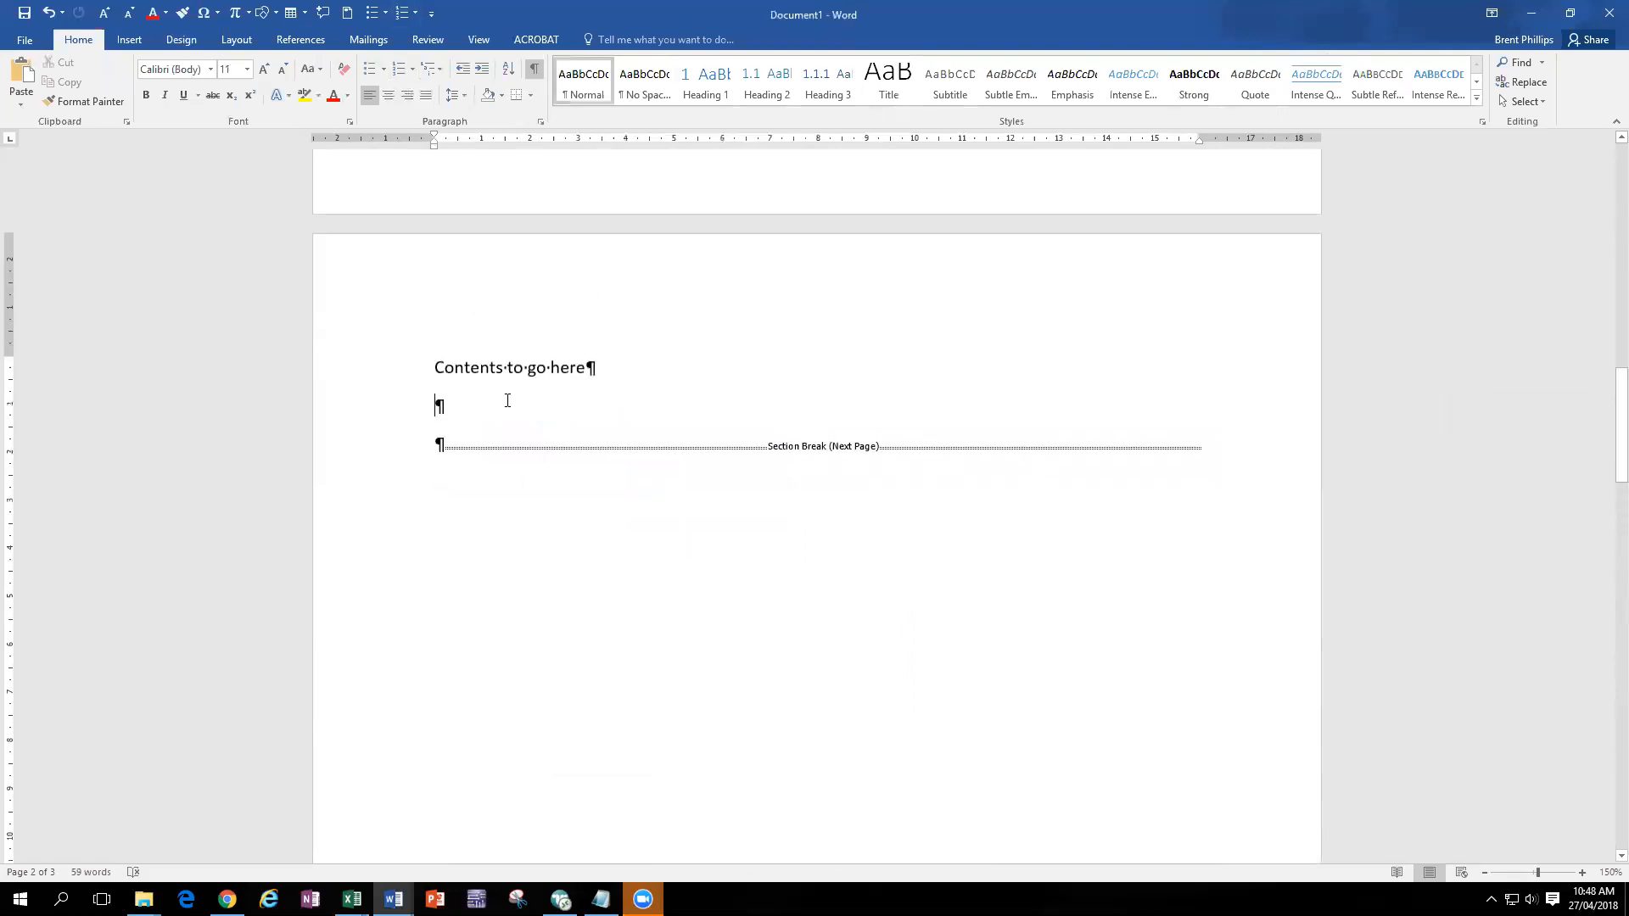
- Insert the Automatic Table 1 table of contents in the empty paragraph and delete the "Contents to go here" line above it
left_click(133, 47)
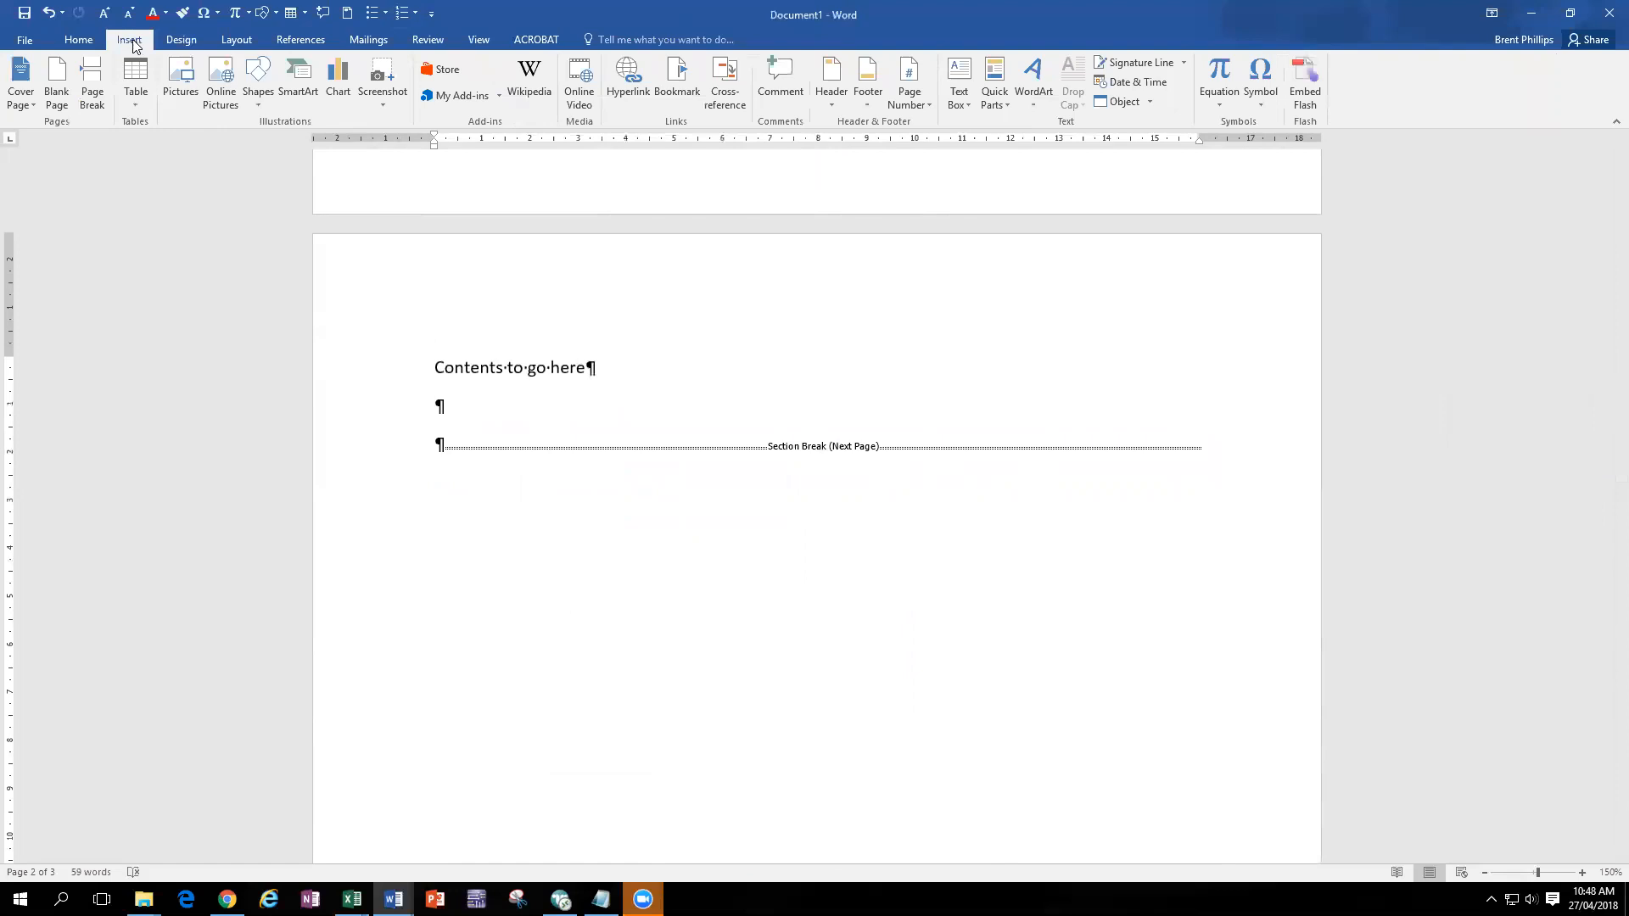
left_click(22, 103)
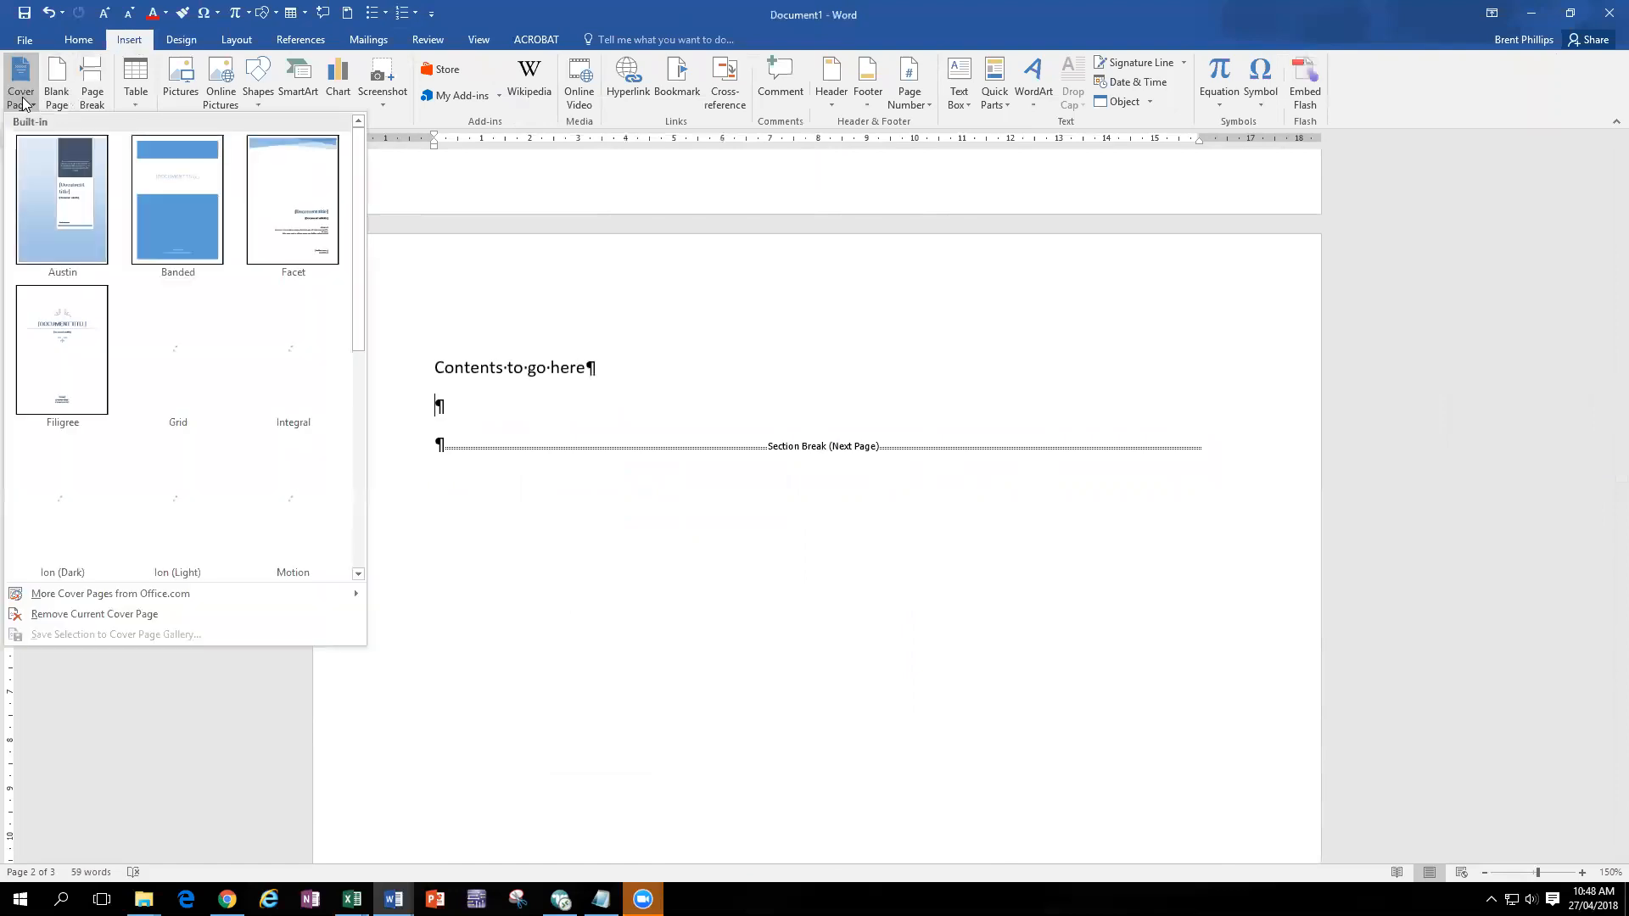
left_click(292, 39)
left_click(292, 39)
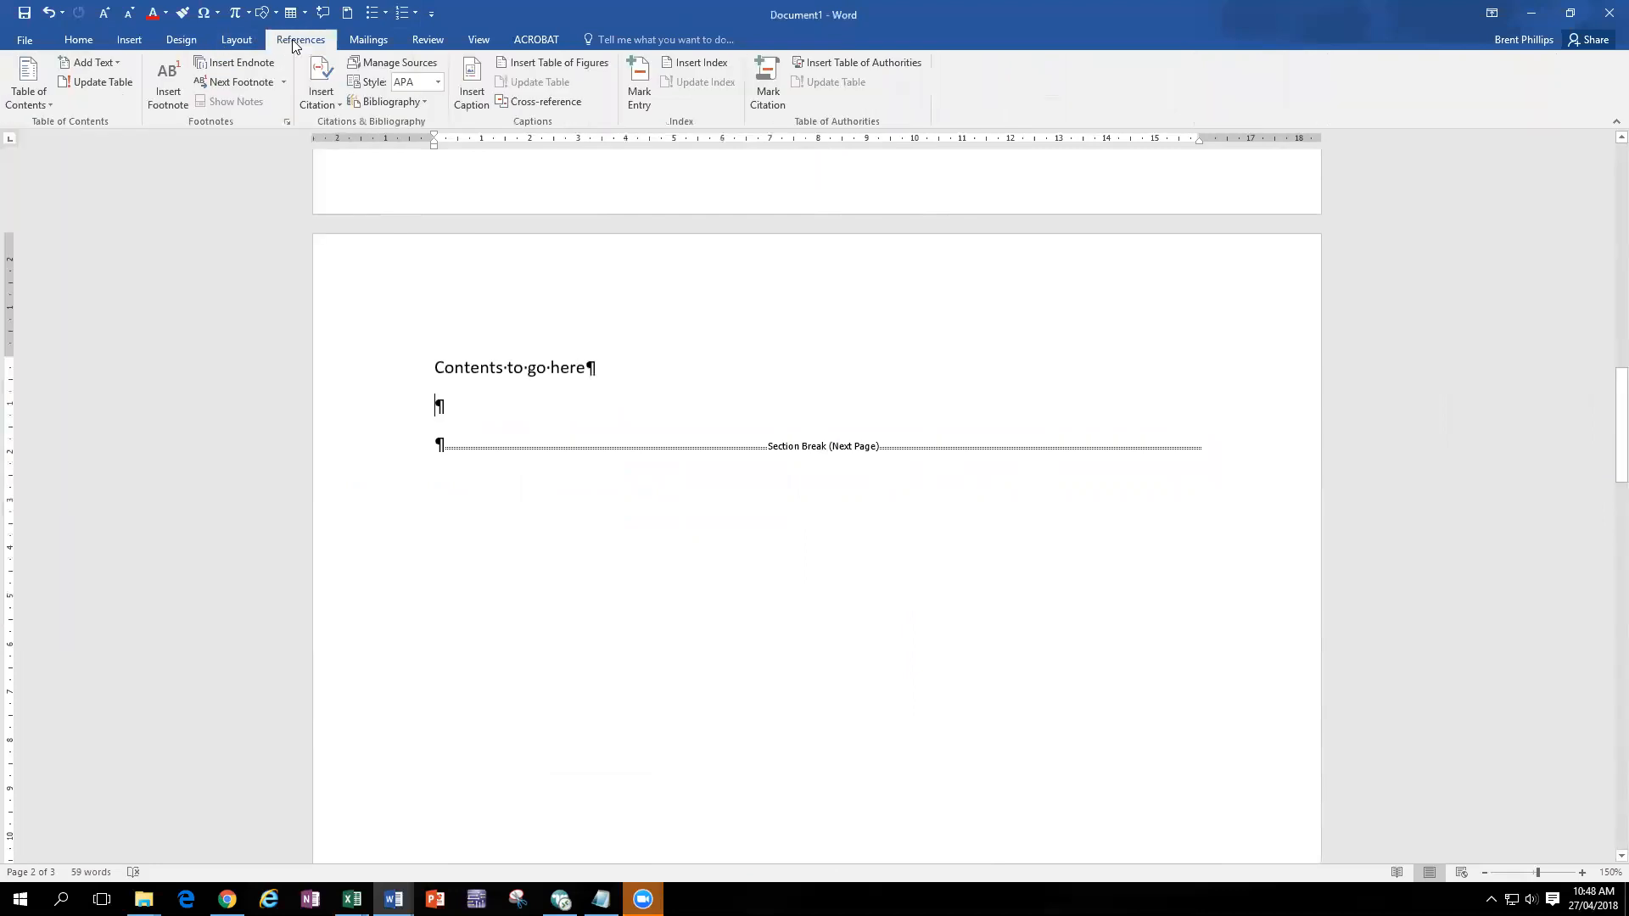
left_click(41, 101)
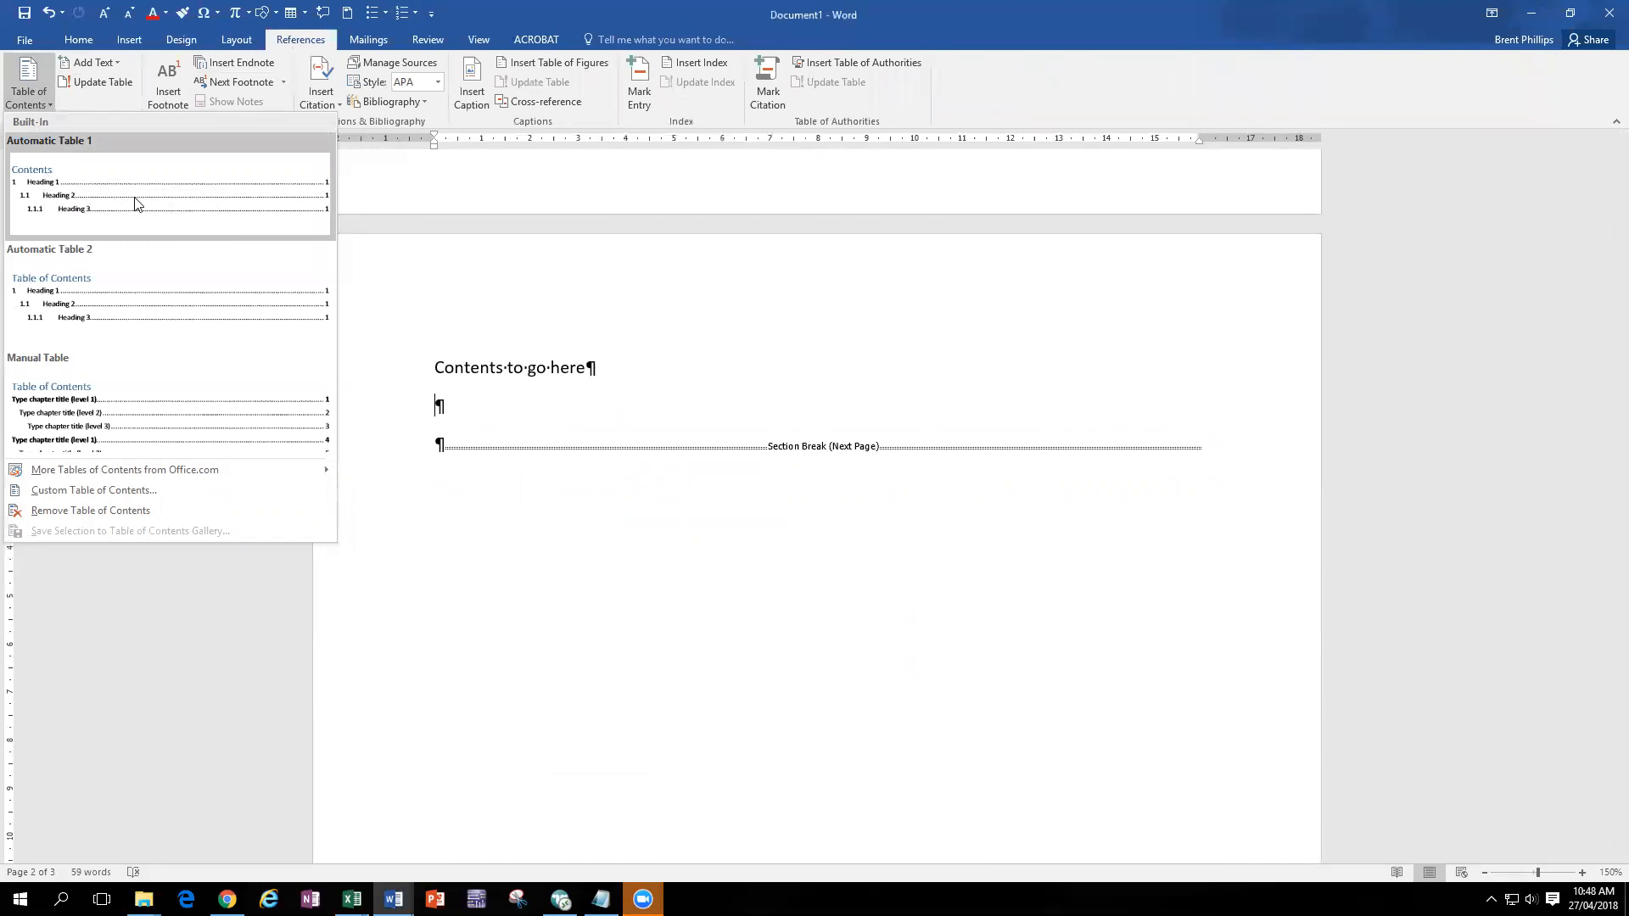
left_click(136, 204)
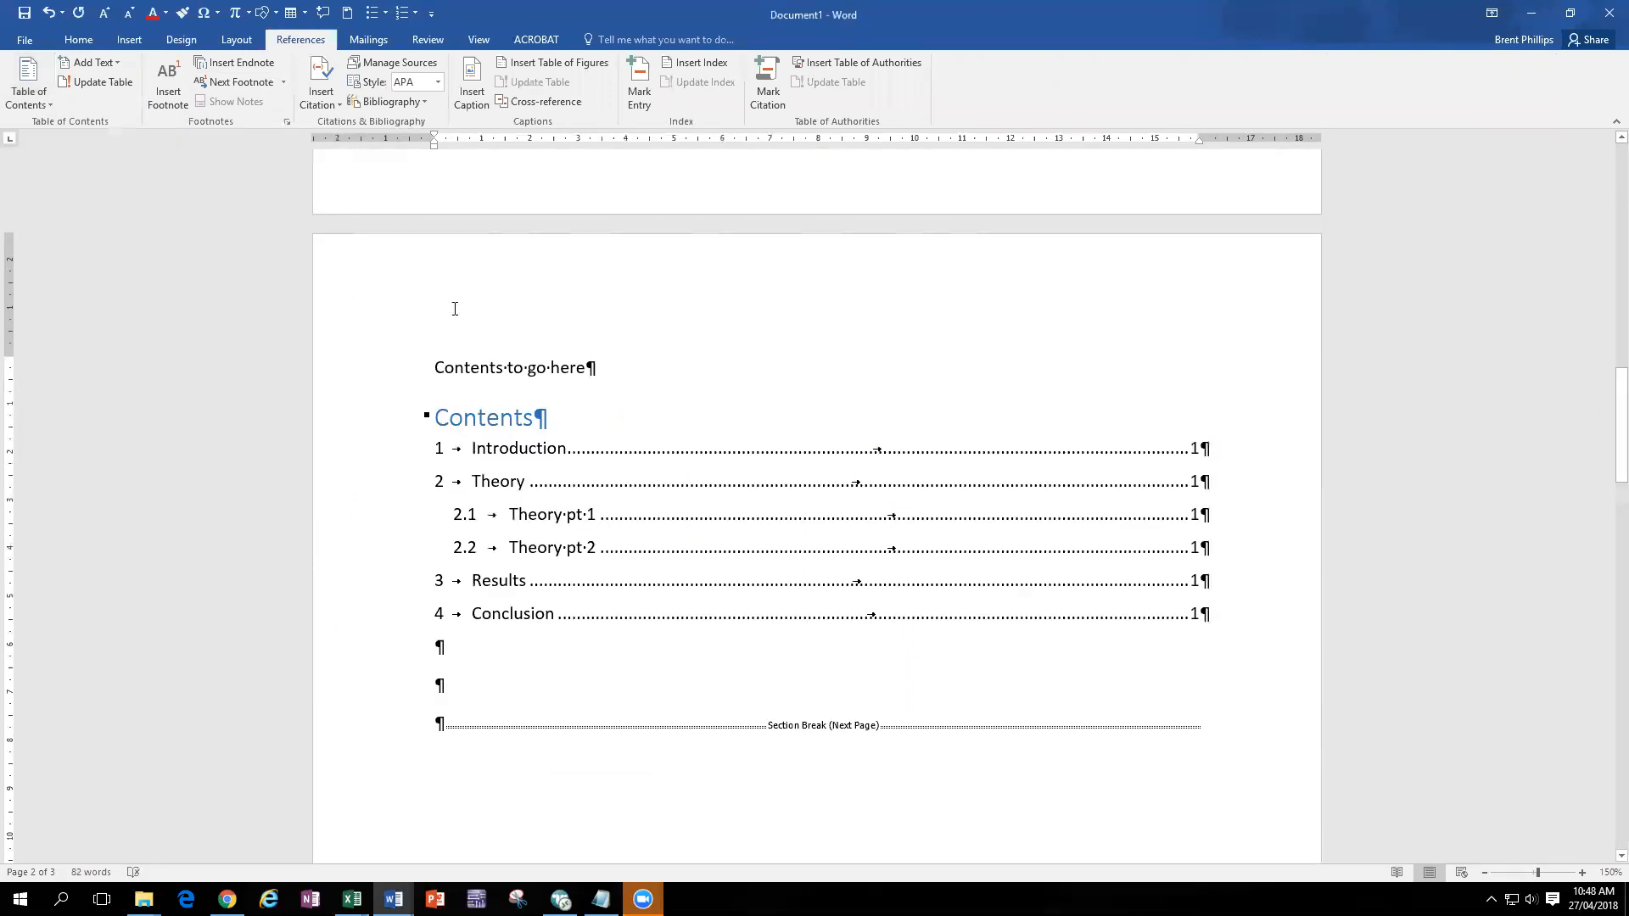
left_click(399, 376)
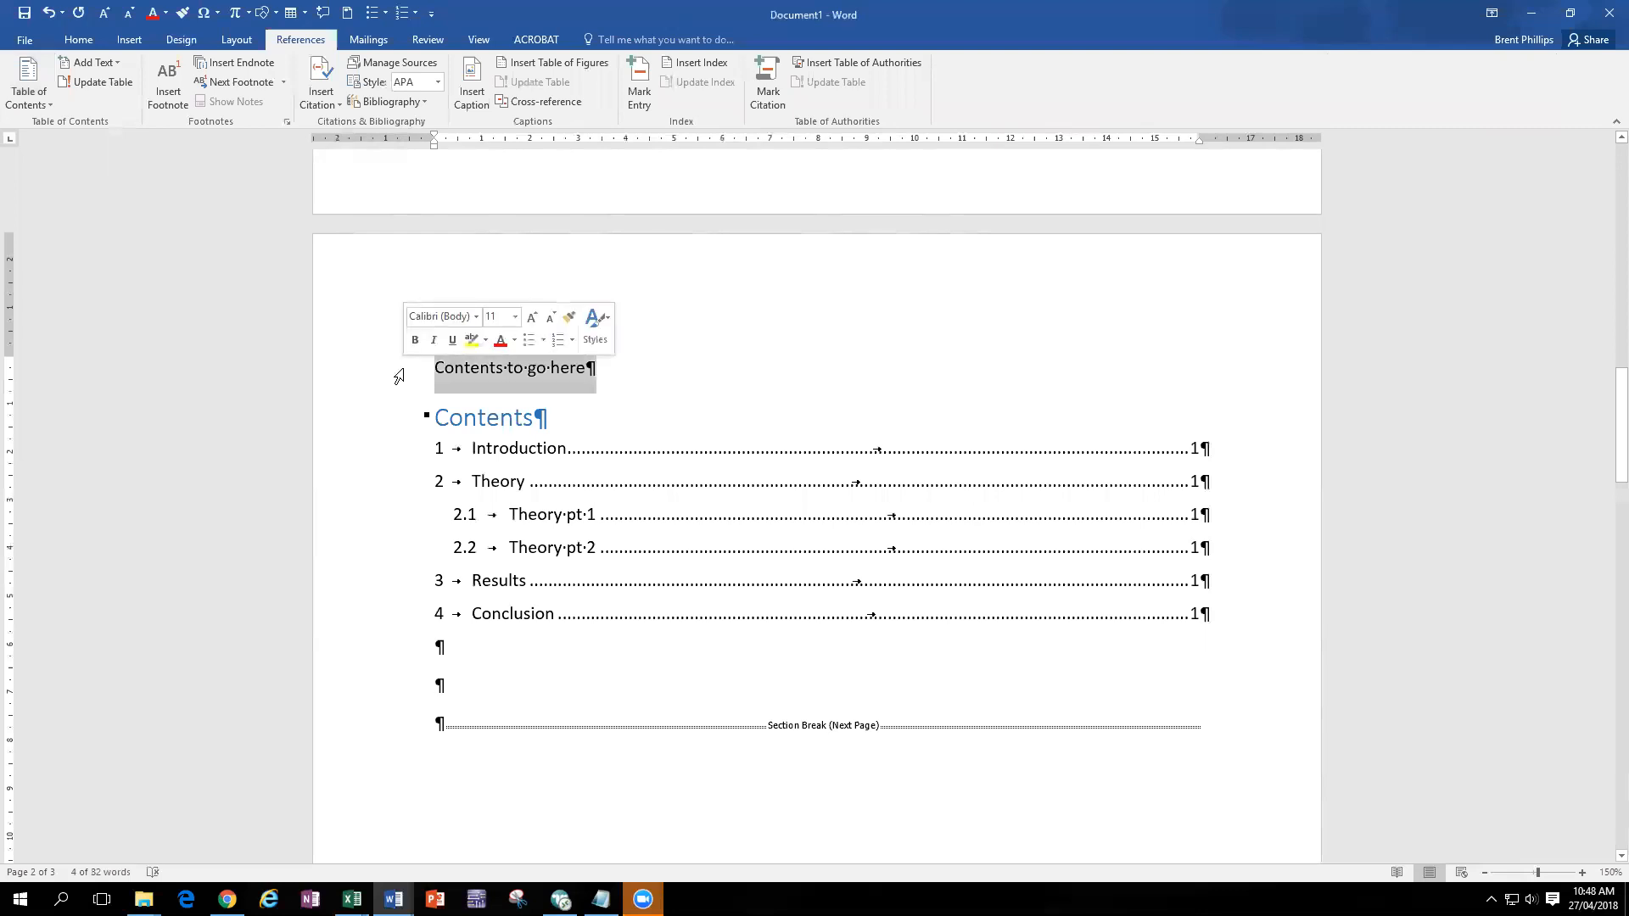
key("Delete")
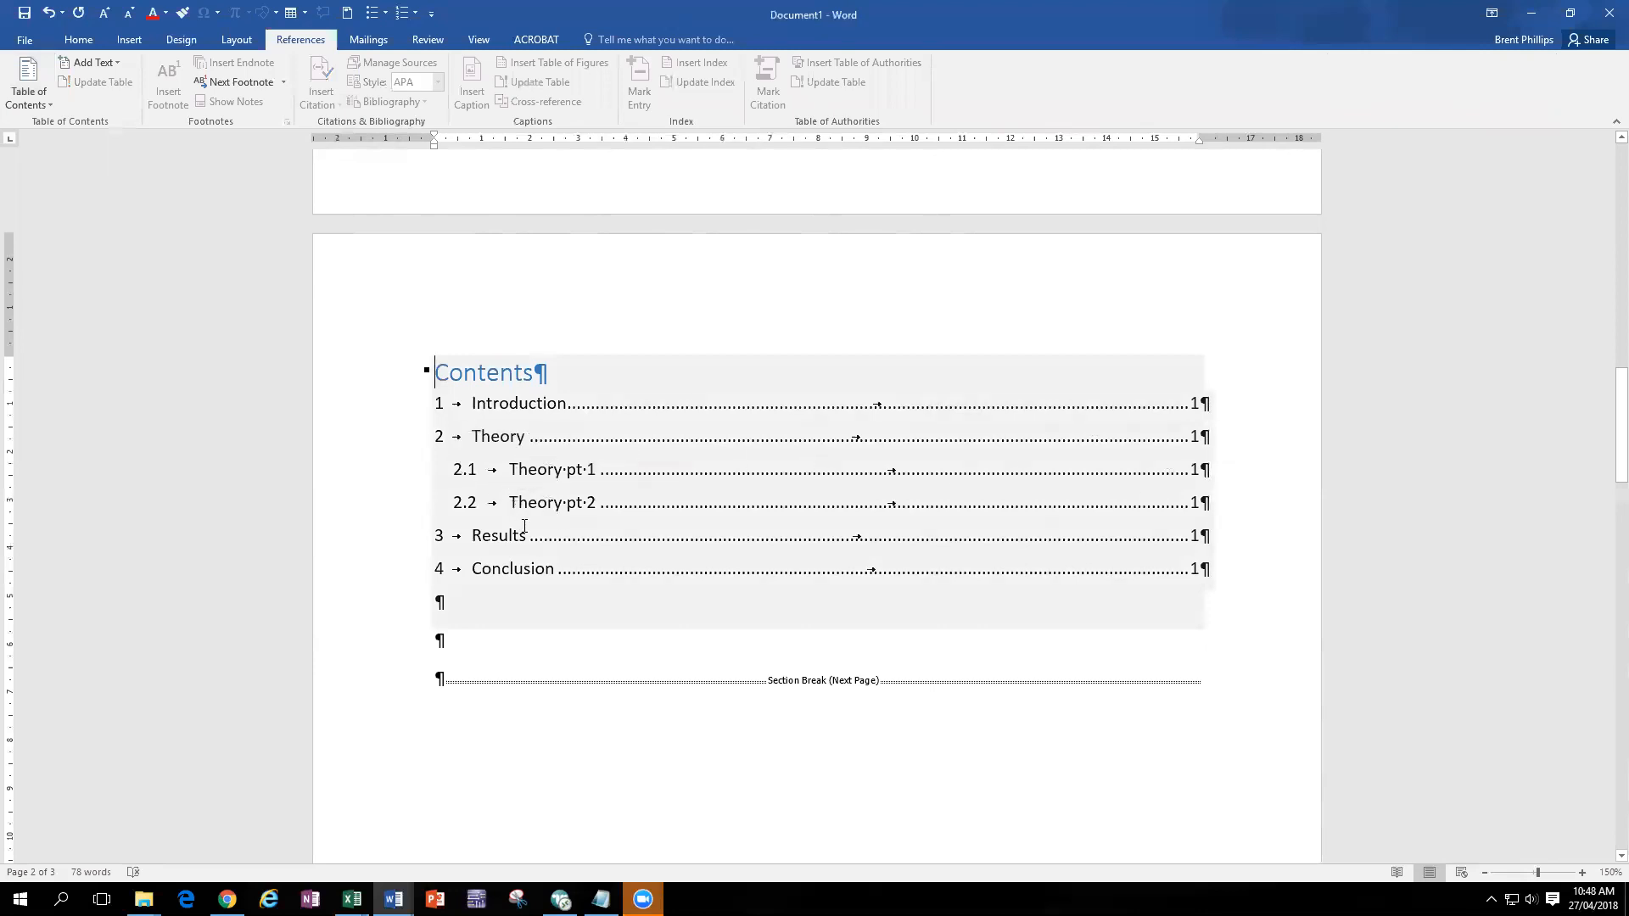
- Insert a page break directly before the text of the "Conclusion" heading
left_click_drag(1603, 411, 1605, 789)
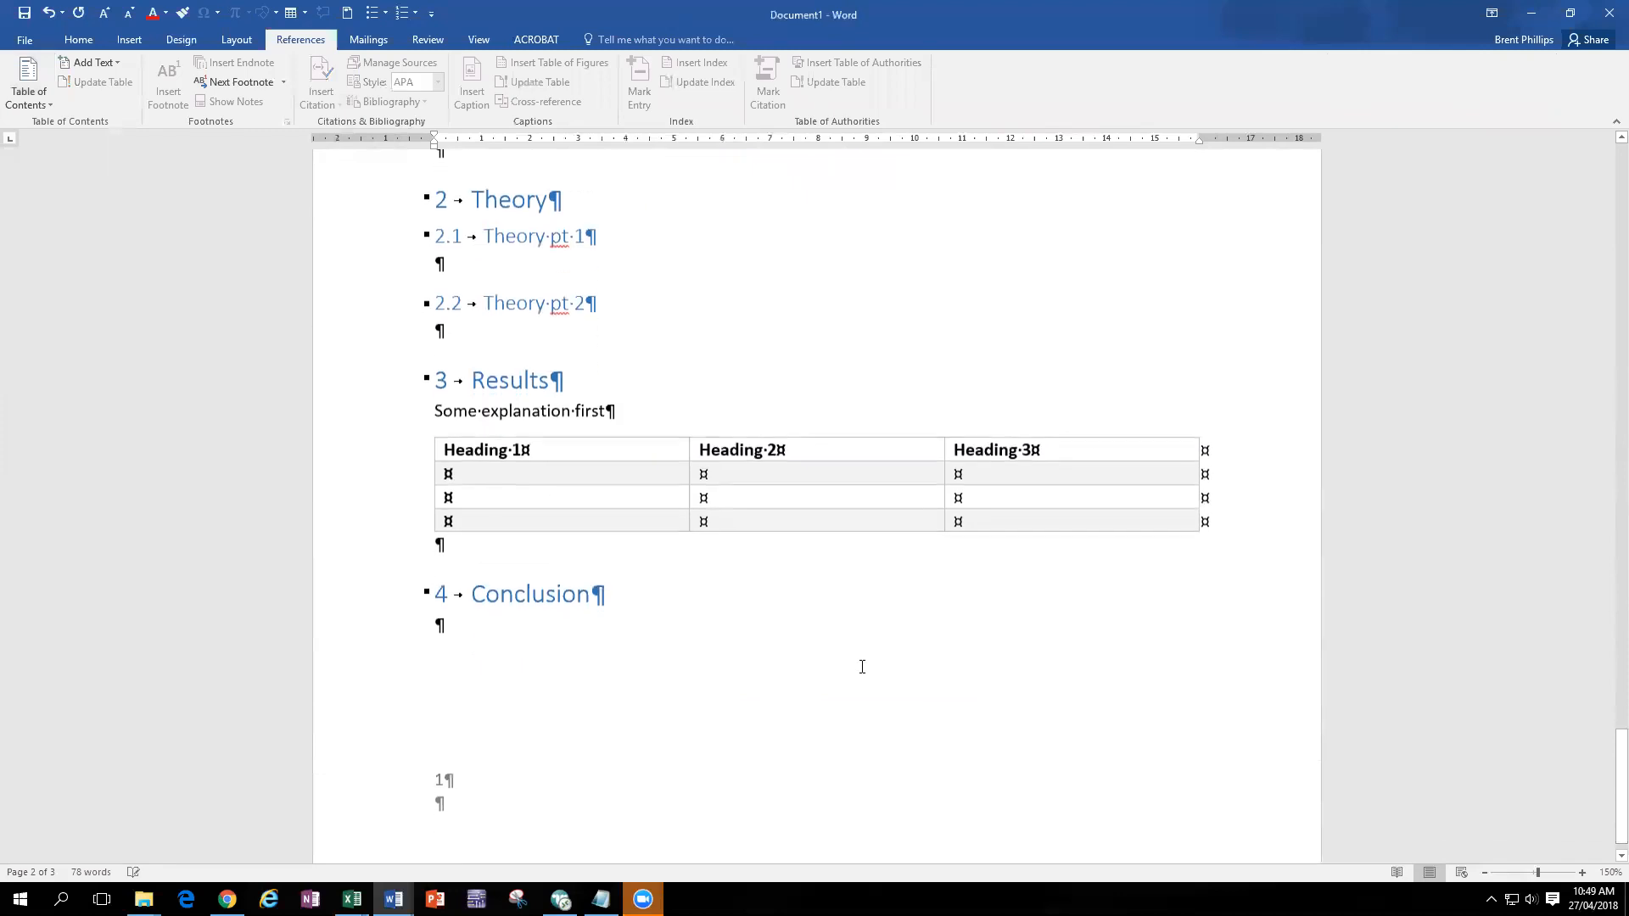
left_click(472, 594)
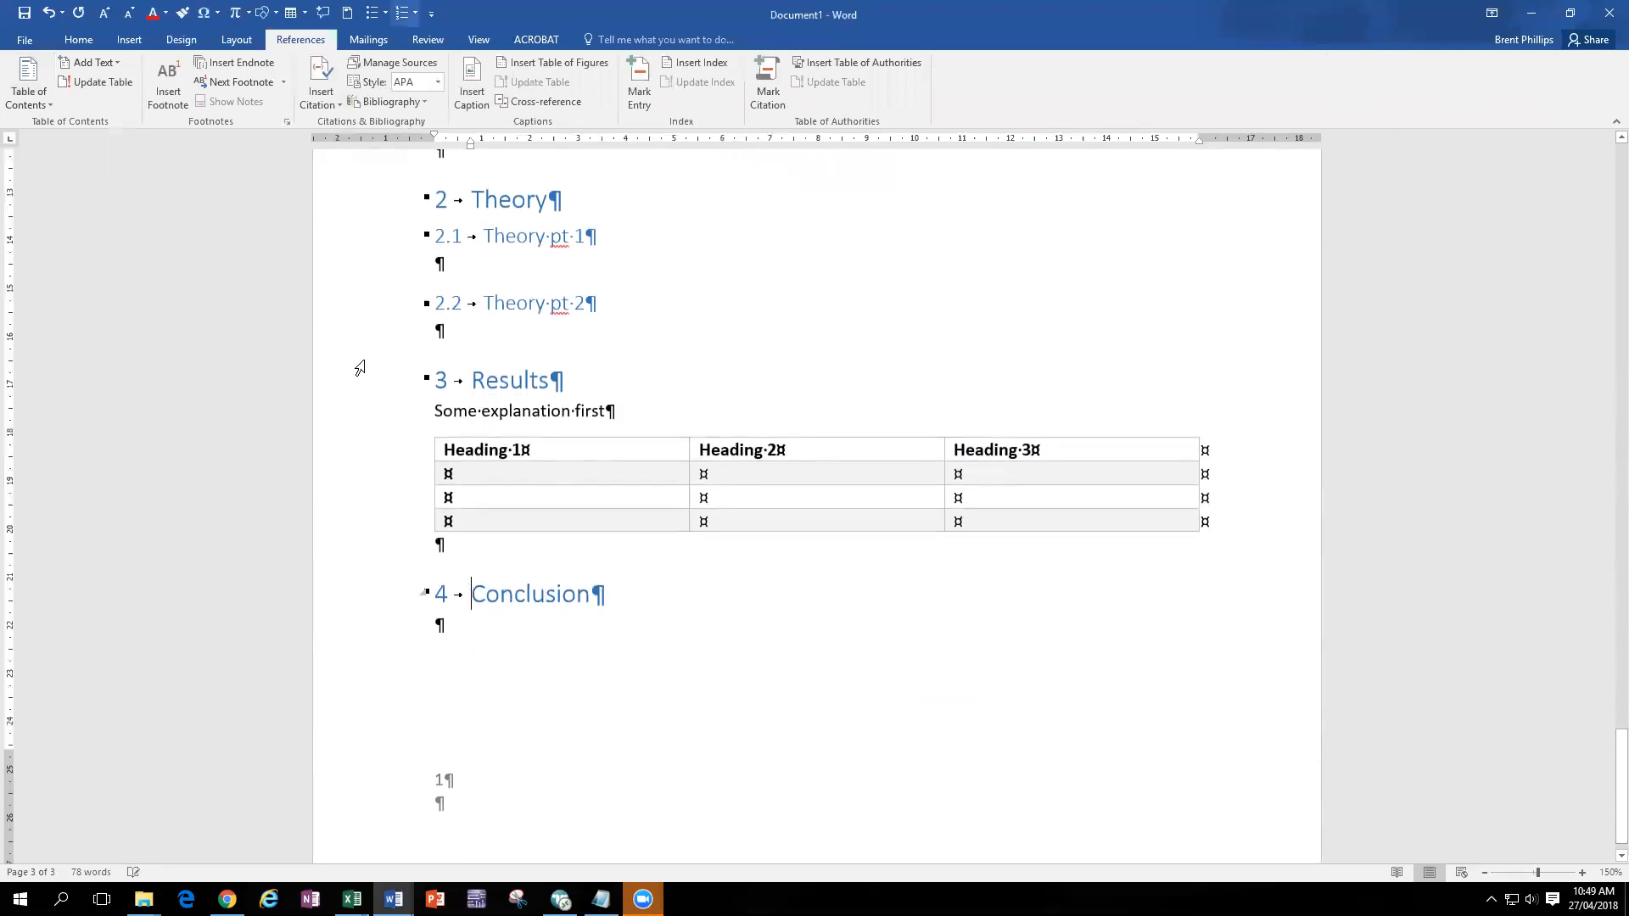
left_click(129, 40)
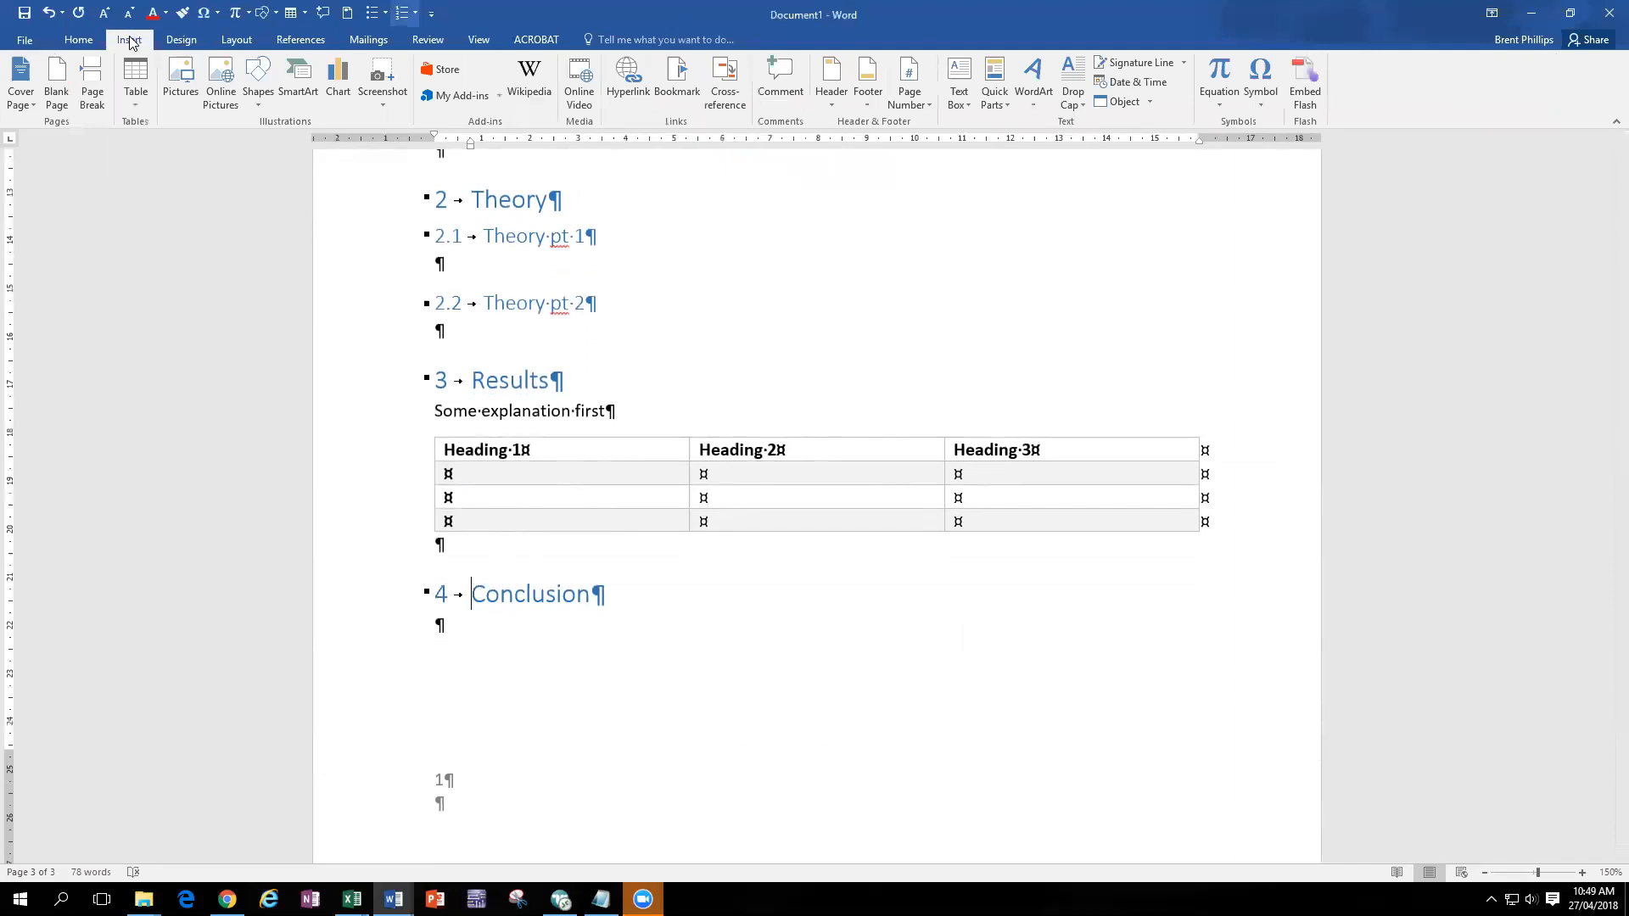
left_click(231, 40)
left_click(207, 63)
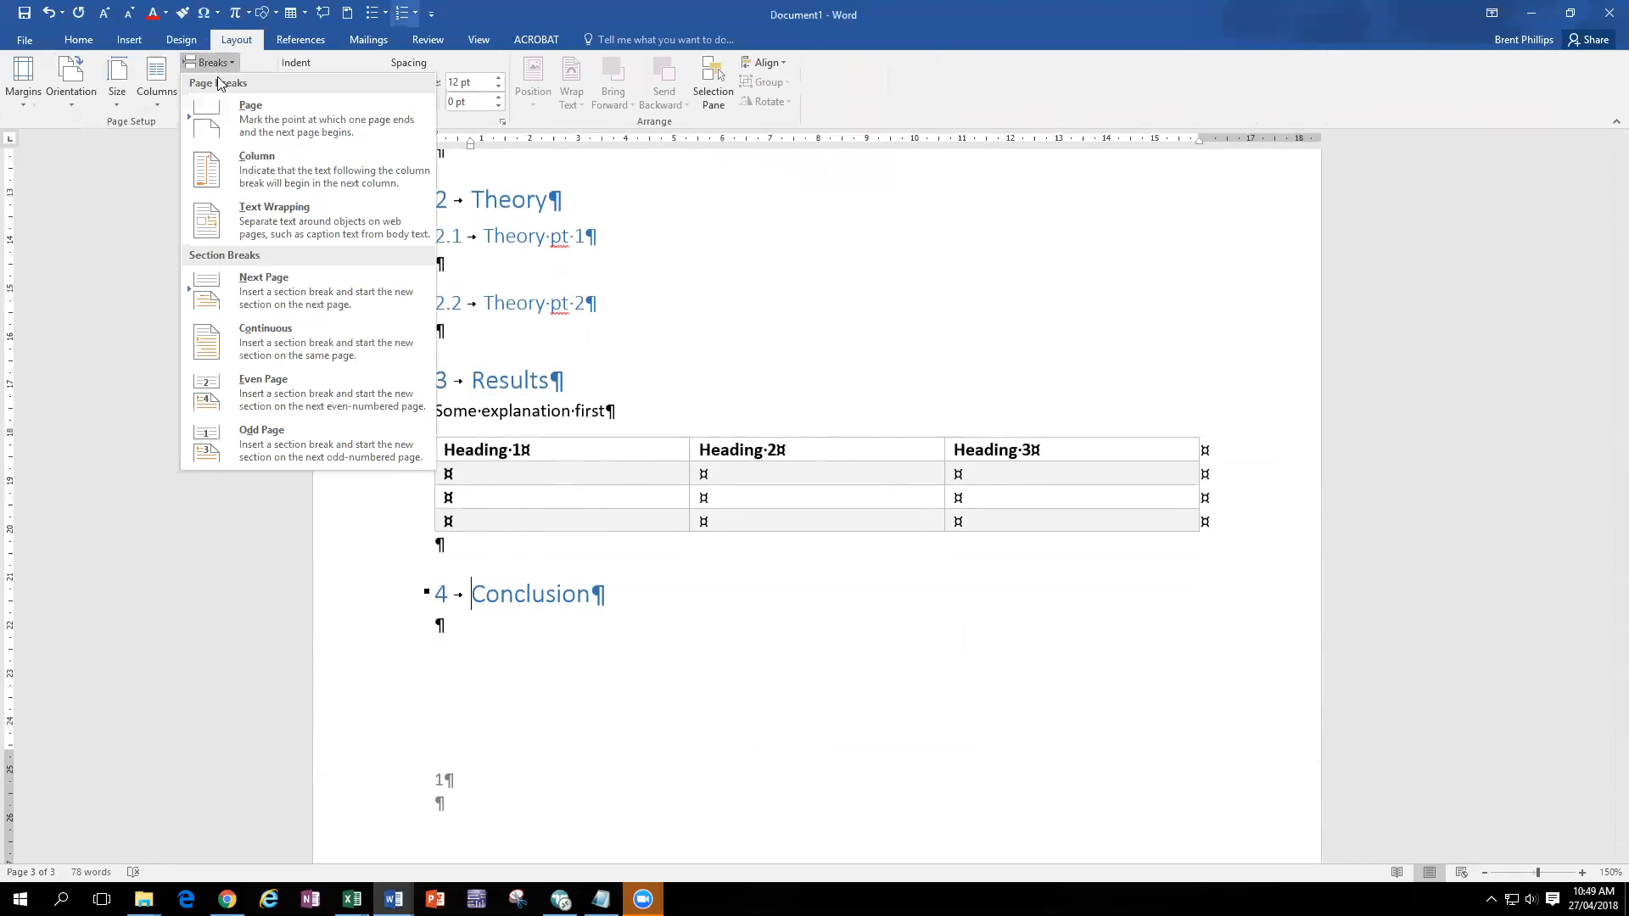
left_click(283, 123)
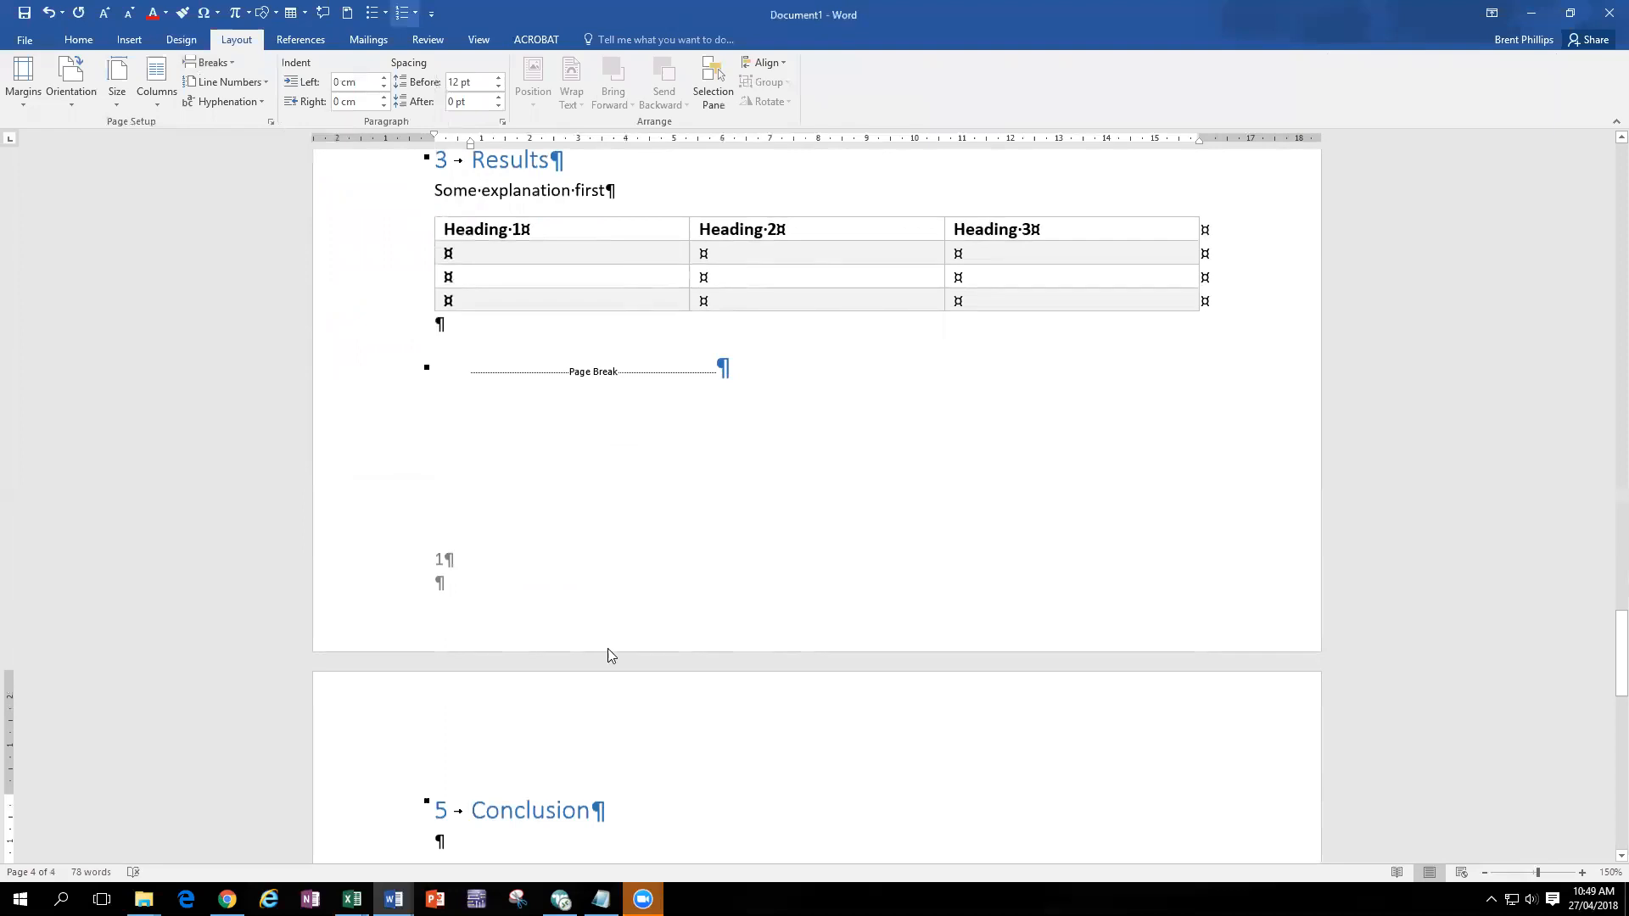
- Update the table of contents with the option to update page numbers only
left_click_drag(1618, 652, 1603, 316)
left_click(1183, 427)
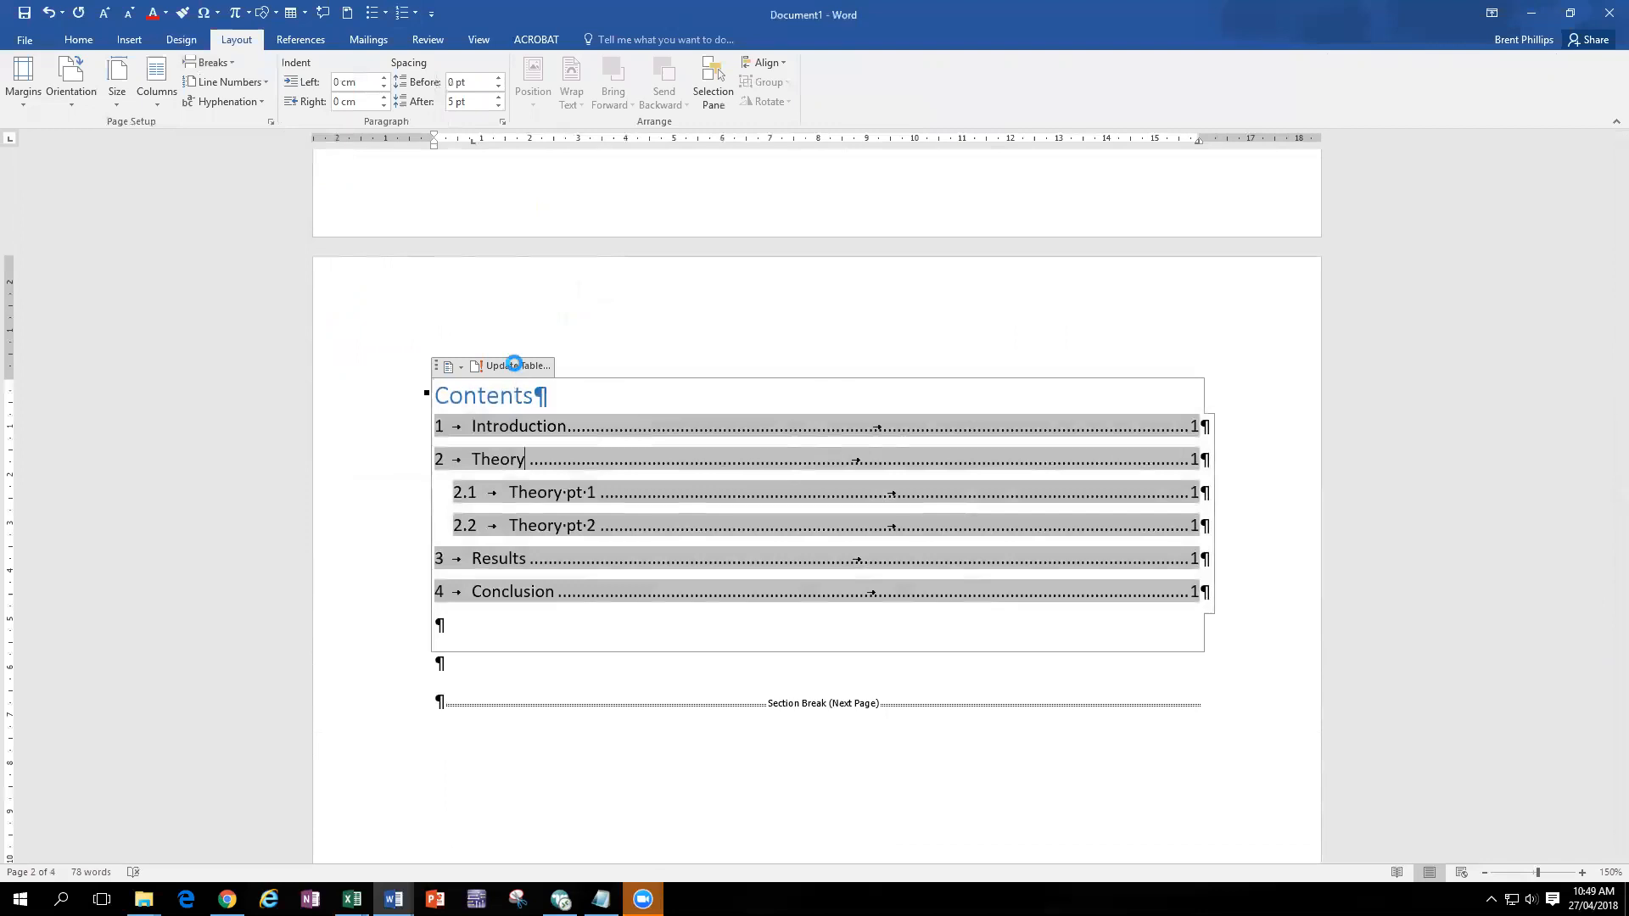
left_click(517, 366)
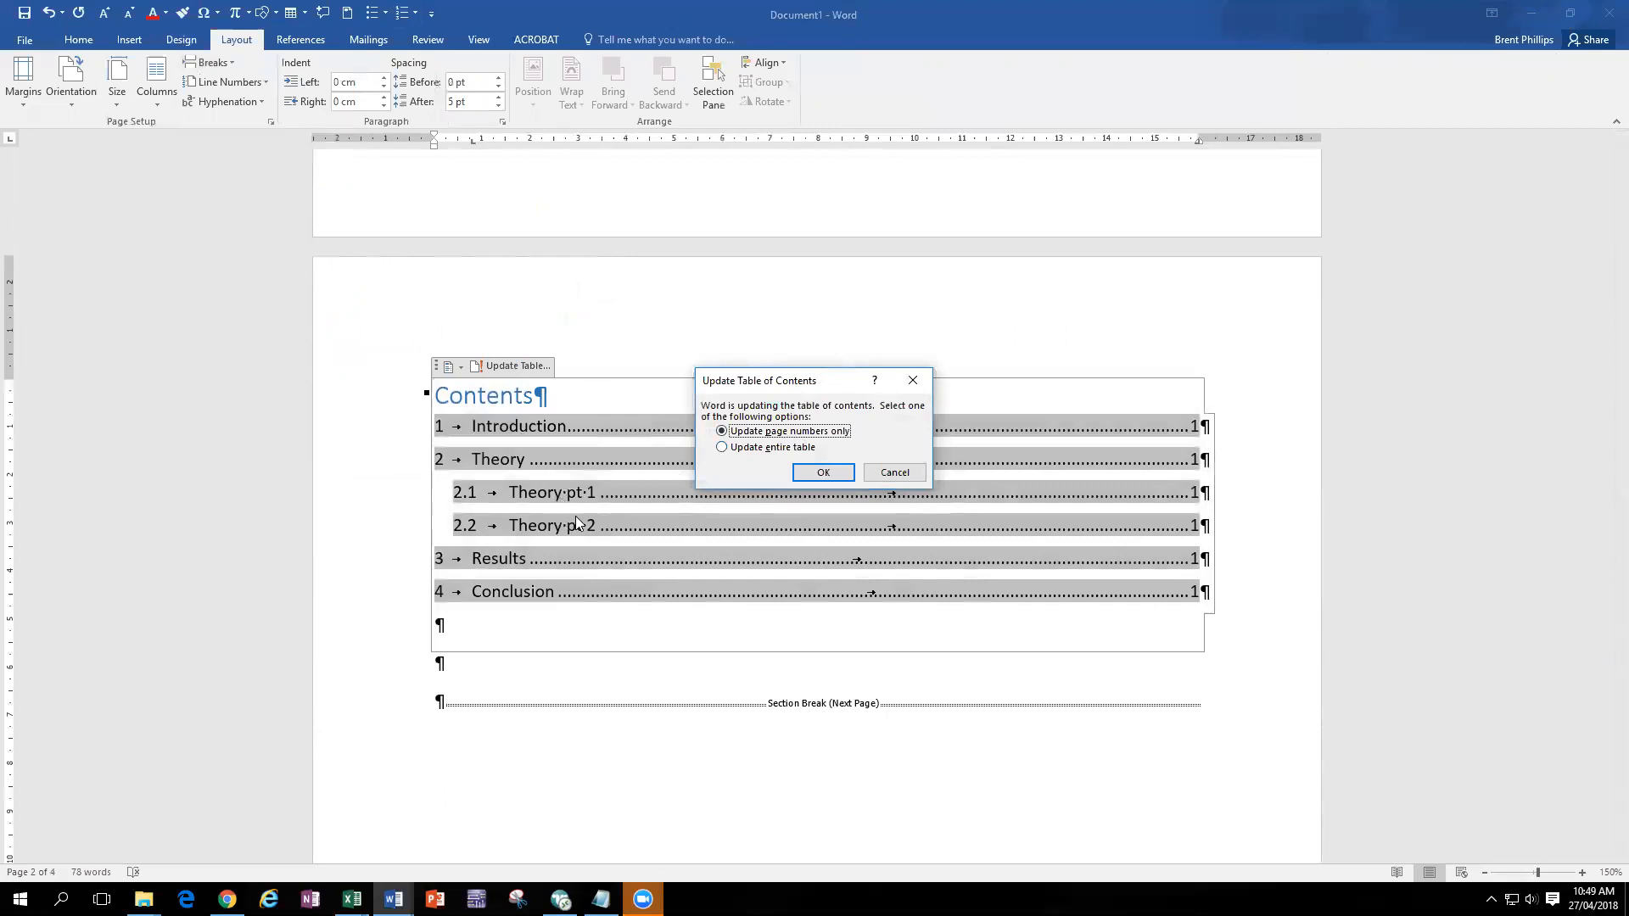
left_click(823, 473)
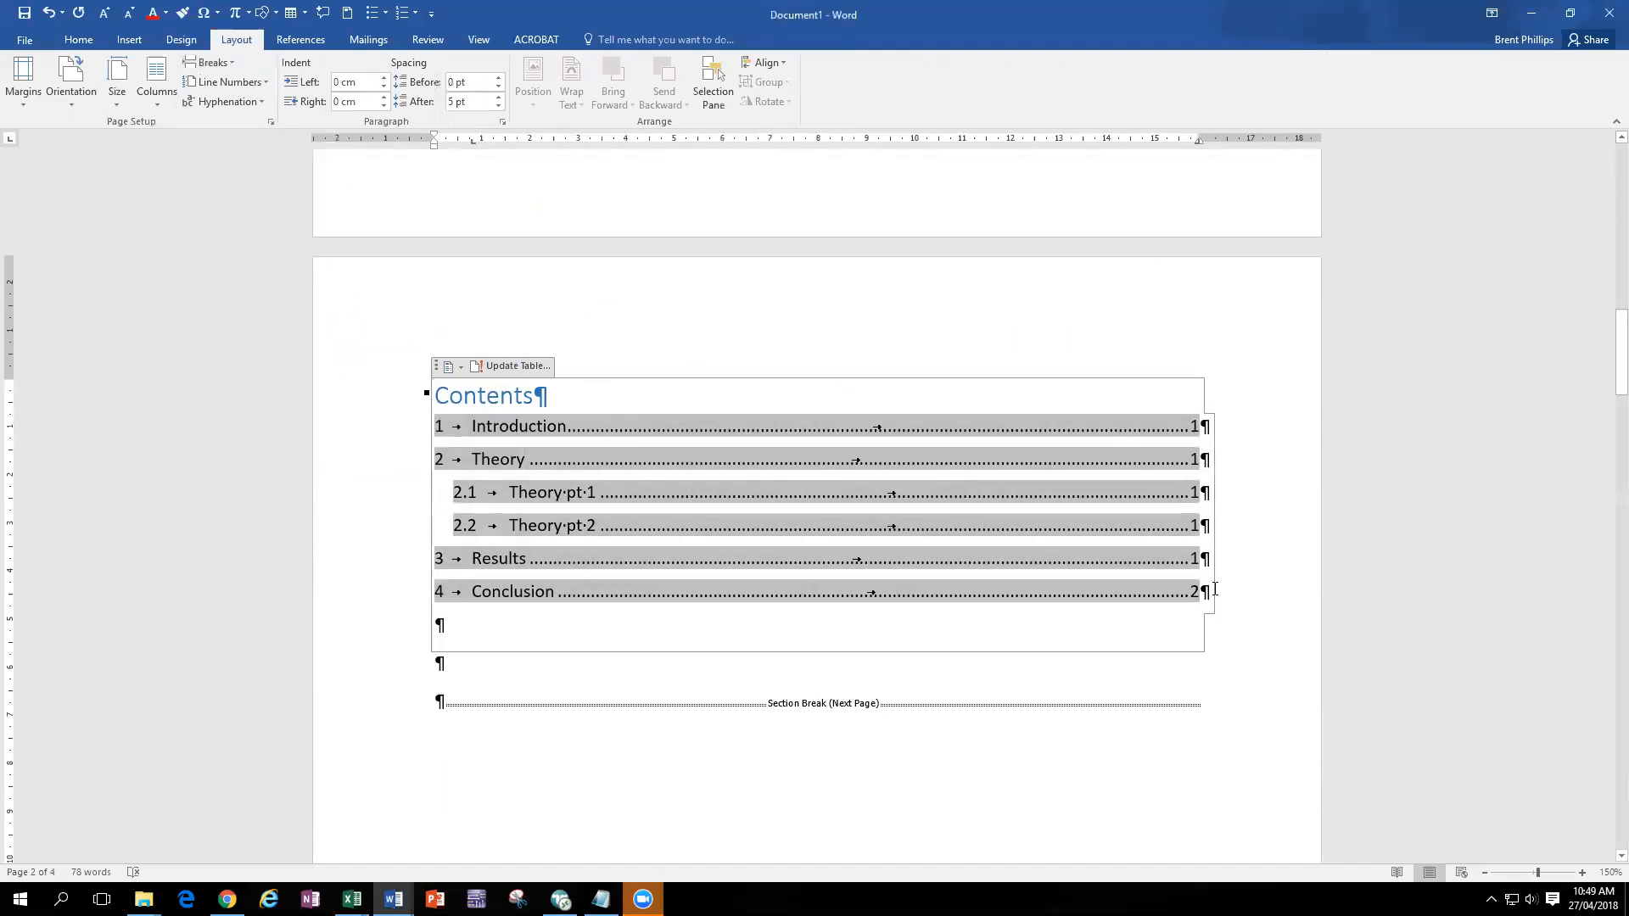
- Place the cursor after the quotation about the education facility in the Introduction and choose APA Sixth Edition as the citation style
left_click_drag(1610, 384, 1604, 584)
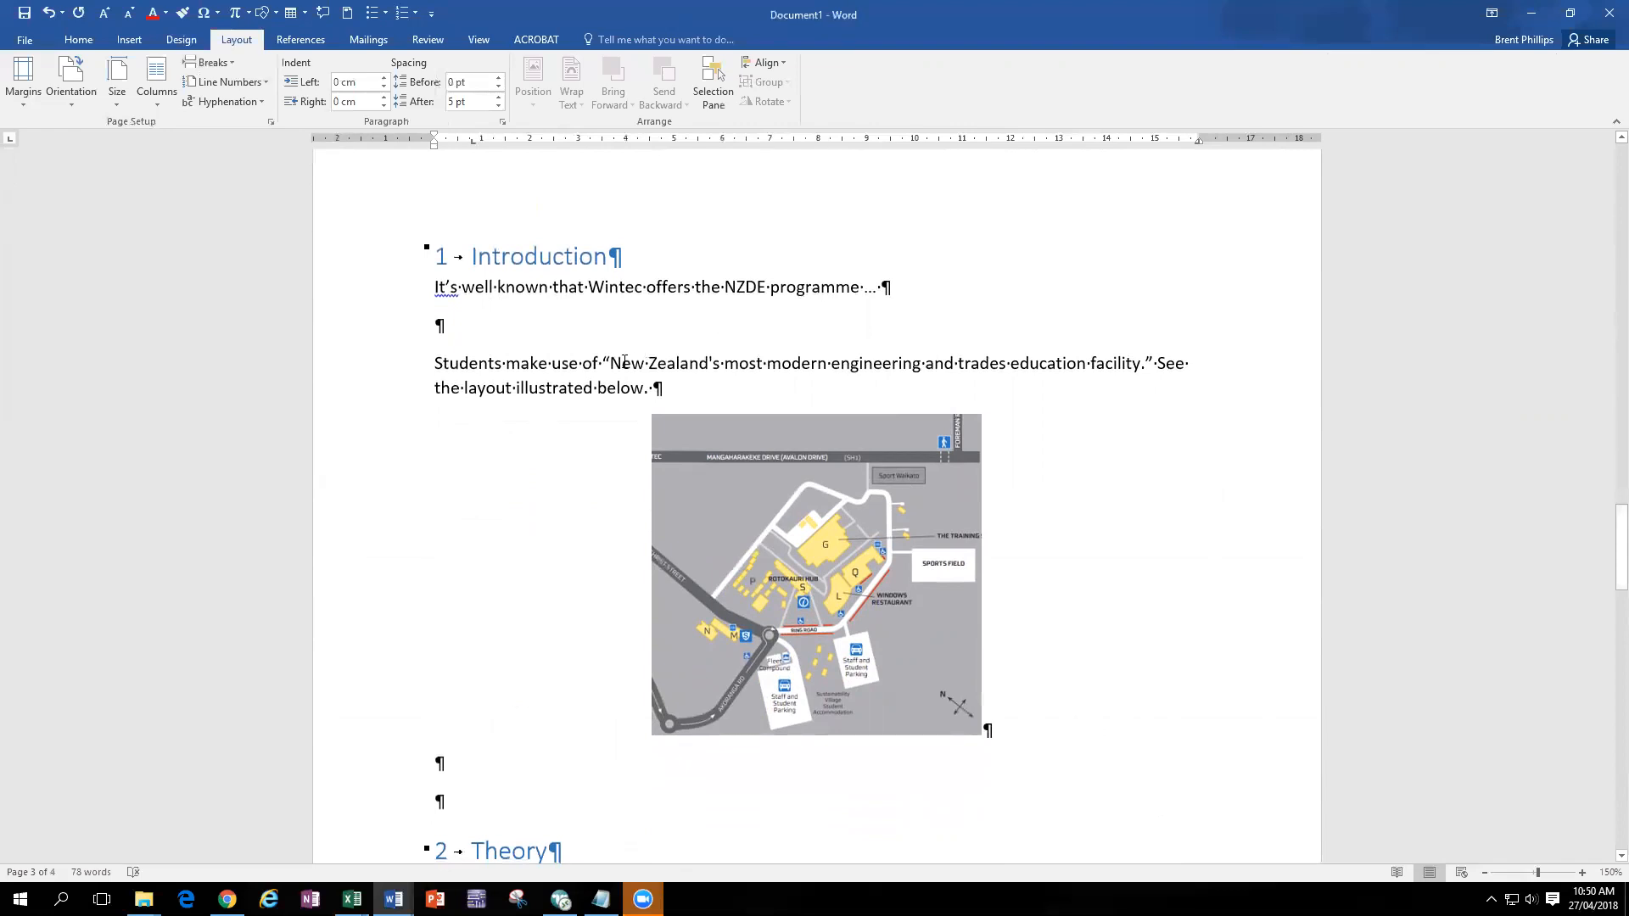
left_click_drag(623, 361, 1153, 363)
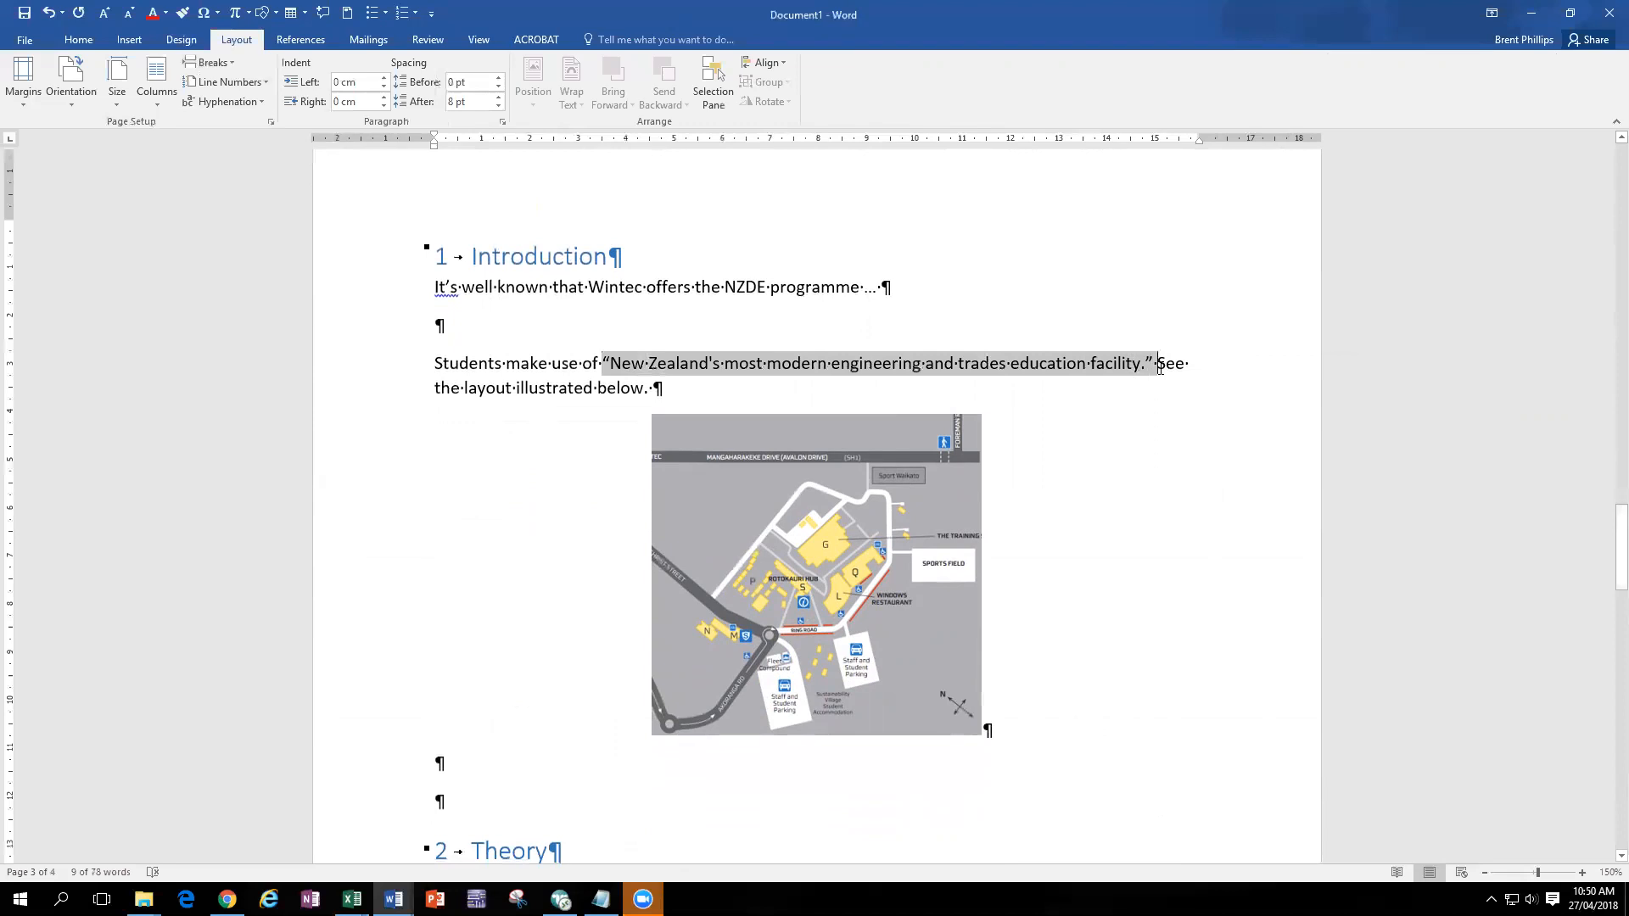
left_click(1158, 365)
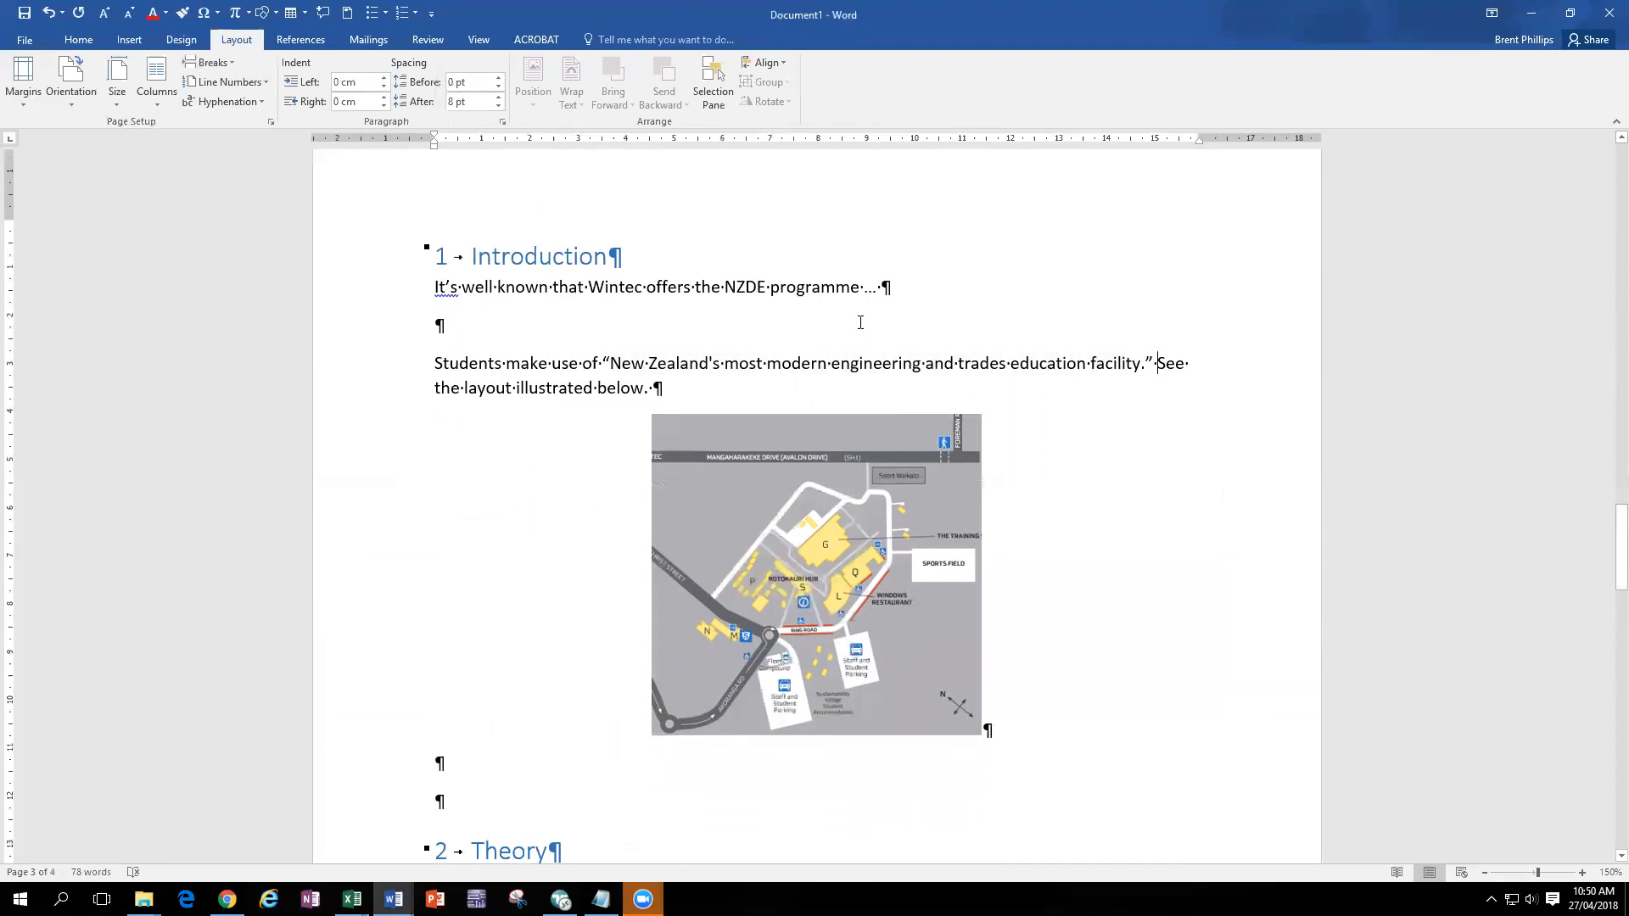
left_click(302, 40)
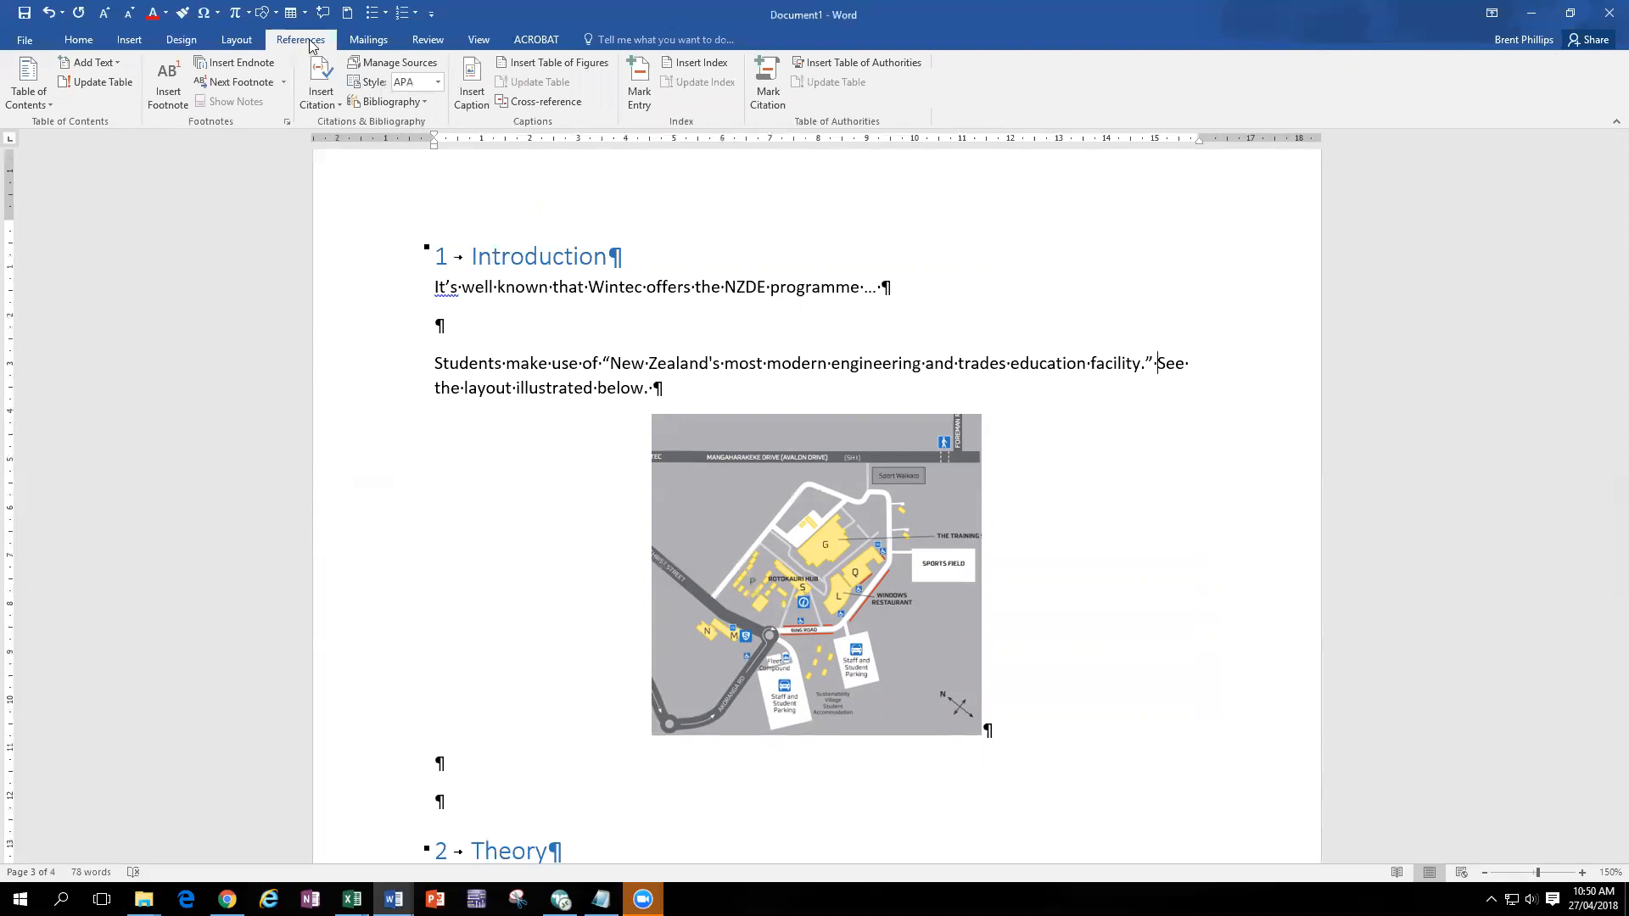
left_click(439, 82)
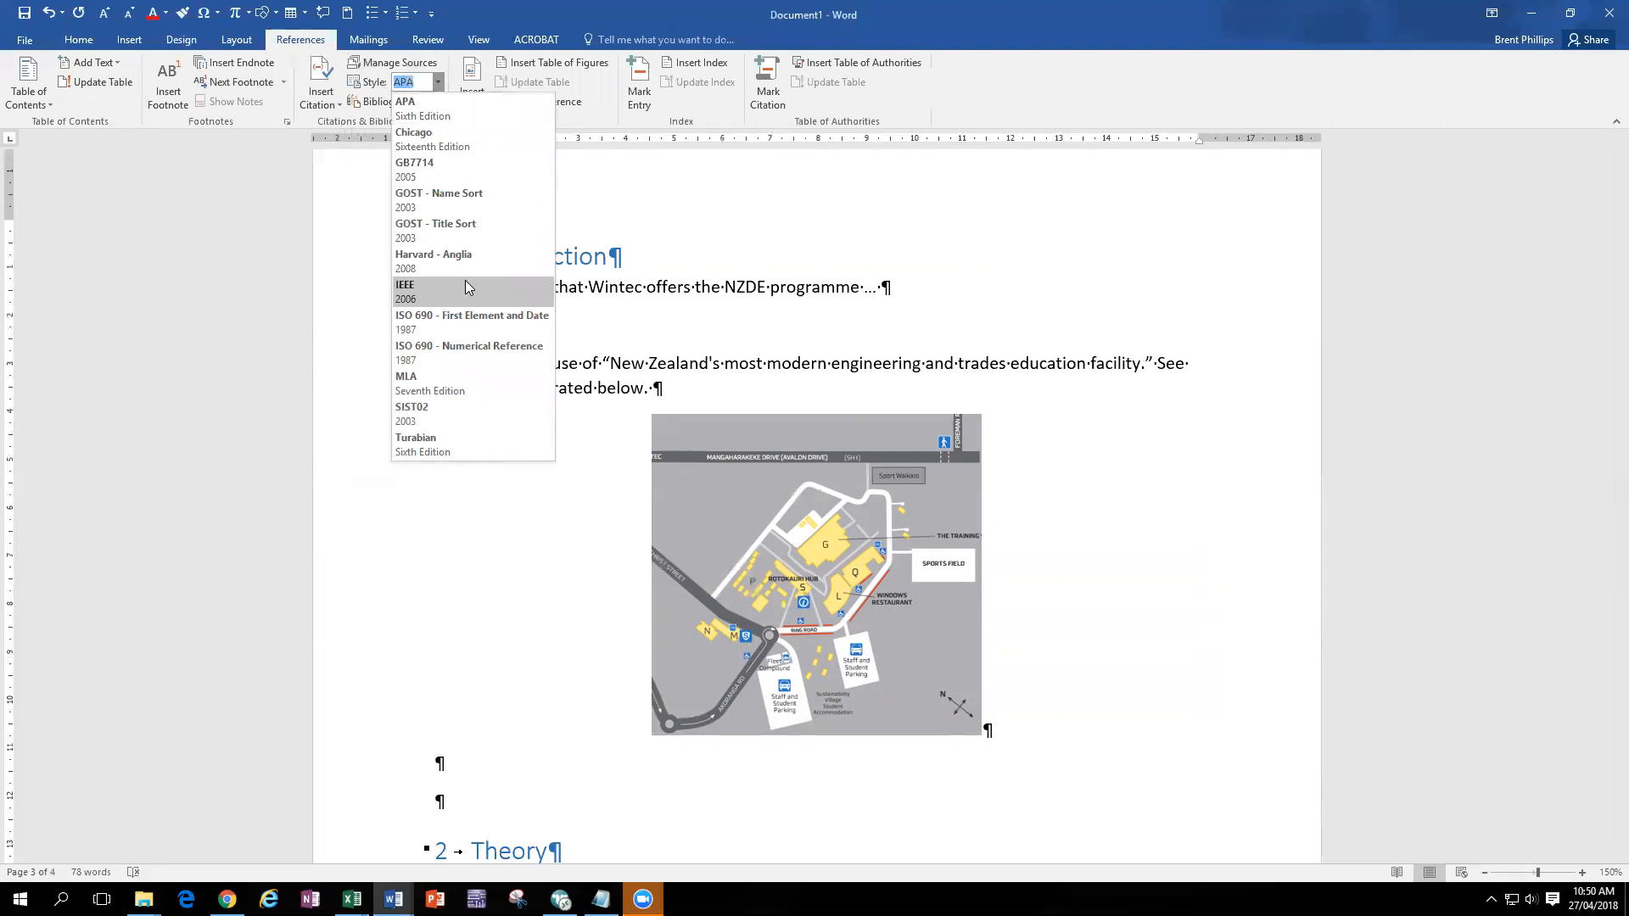
left_click(442, 117)
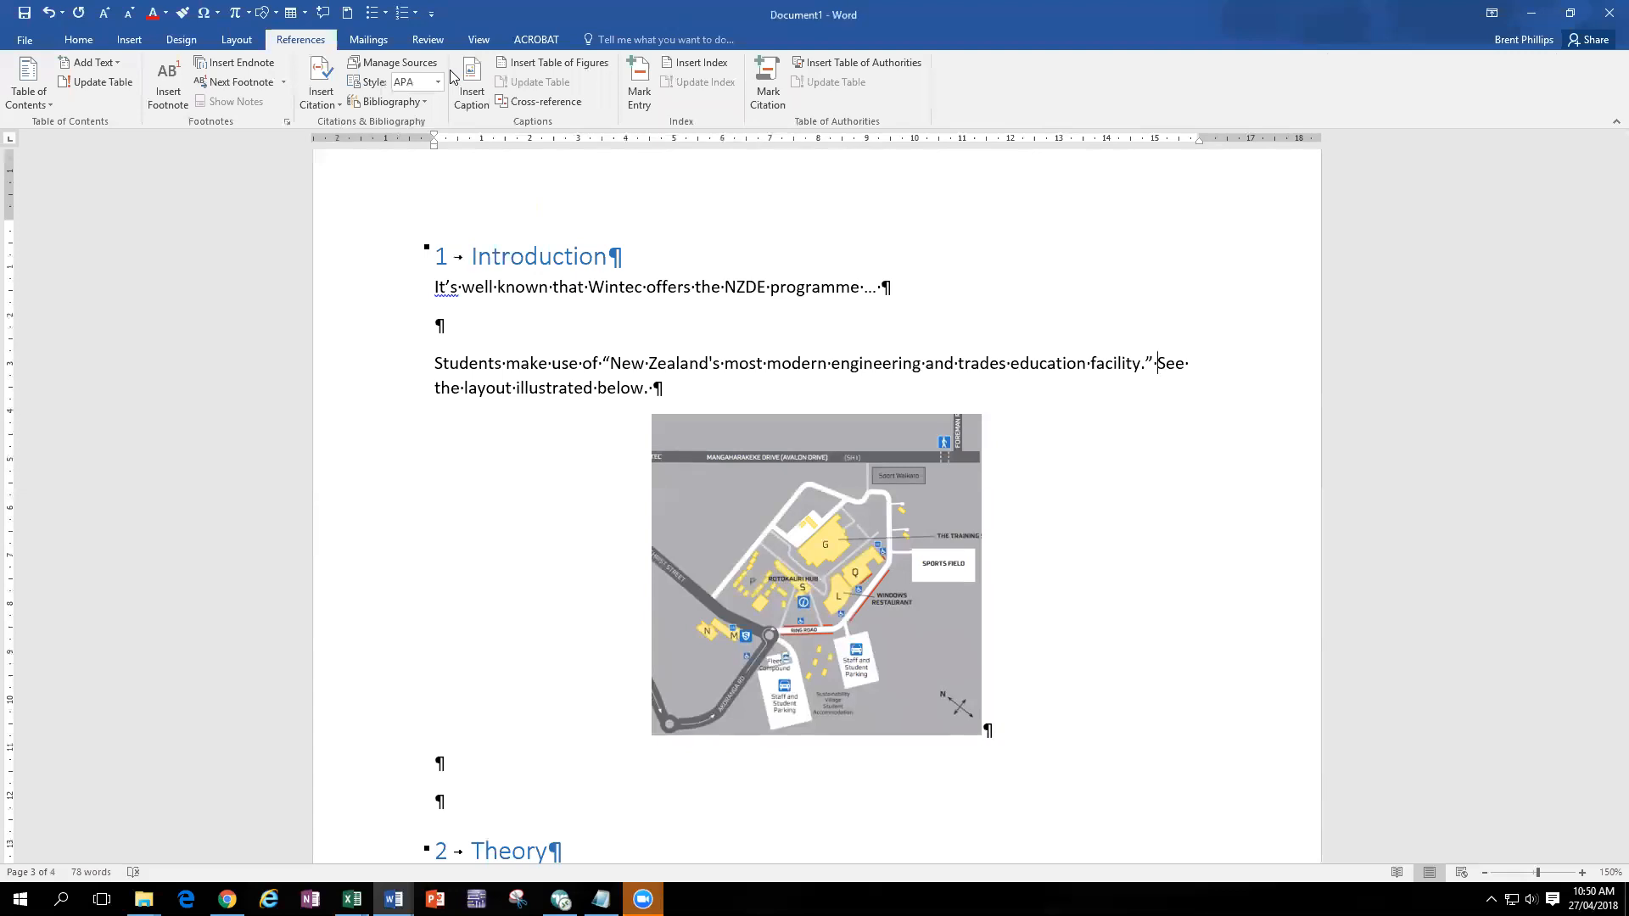
left_click(324, 105)
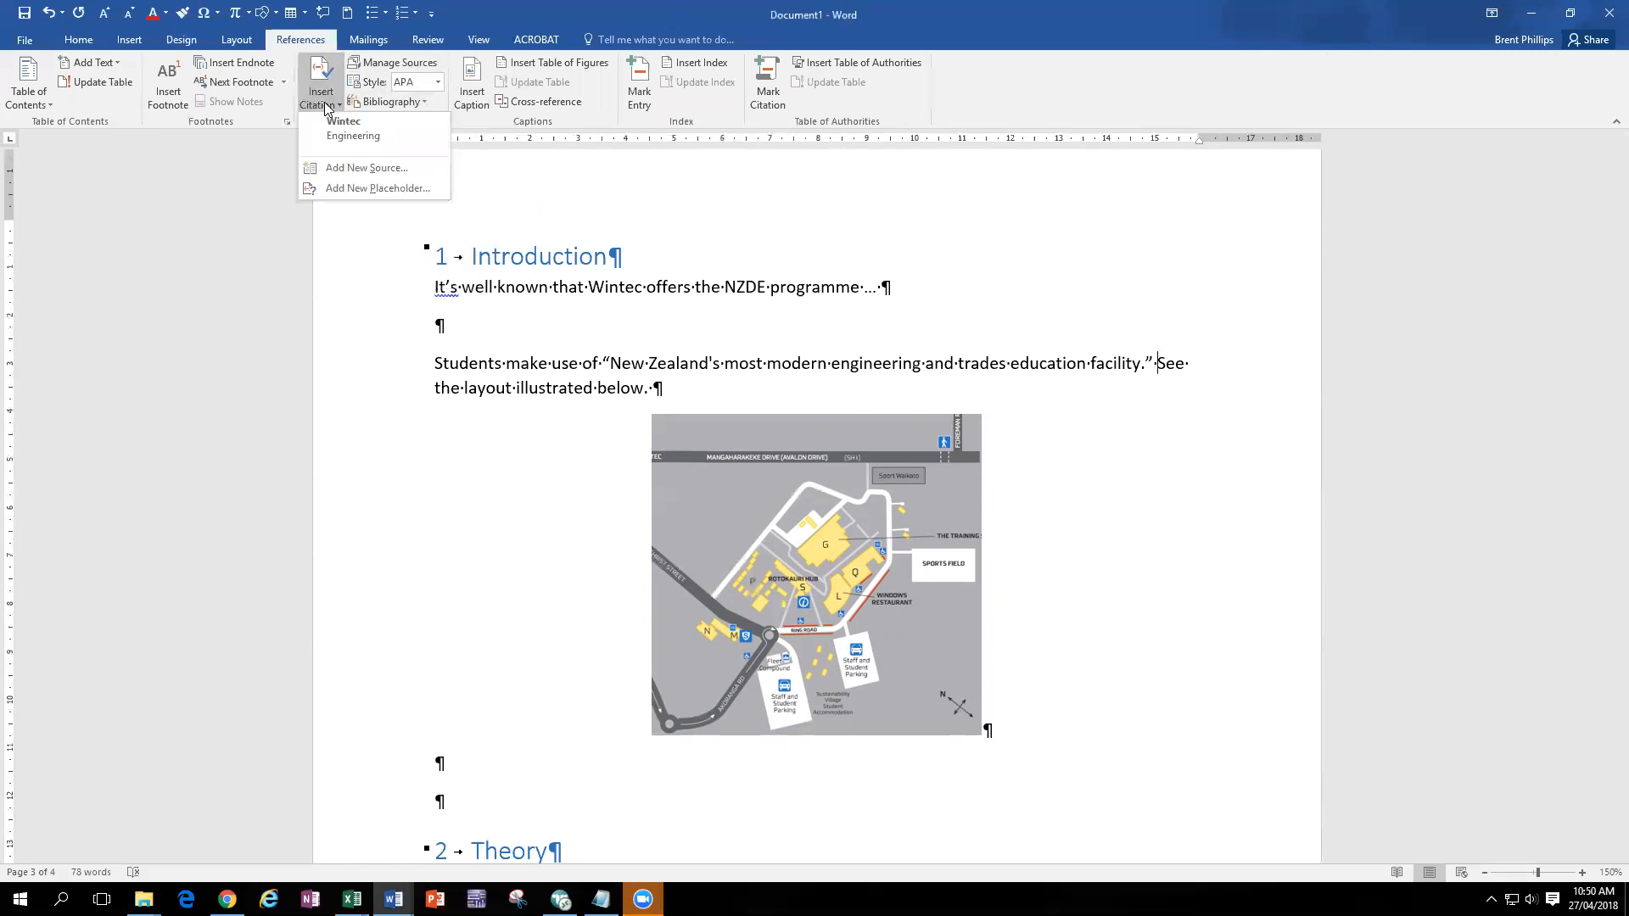
left_click(416, 168)
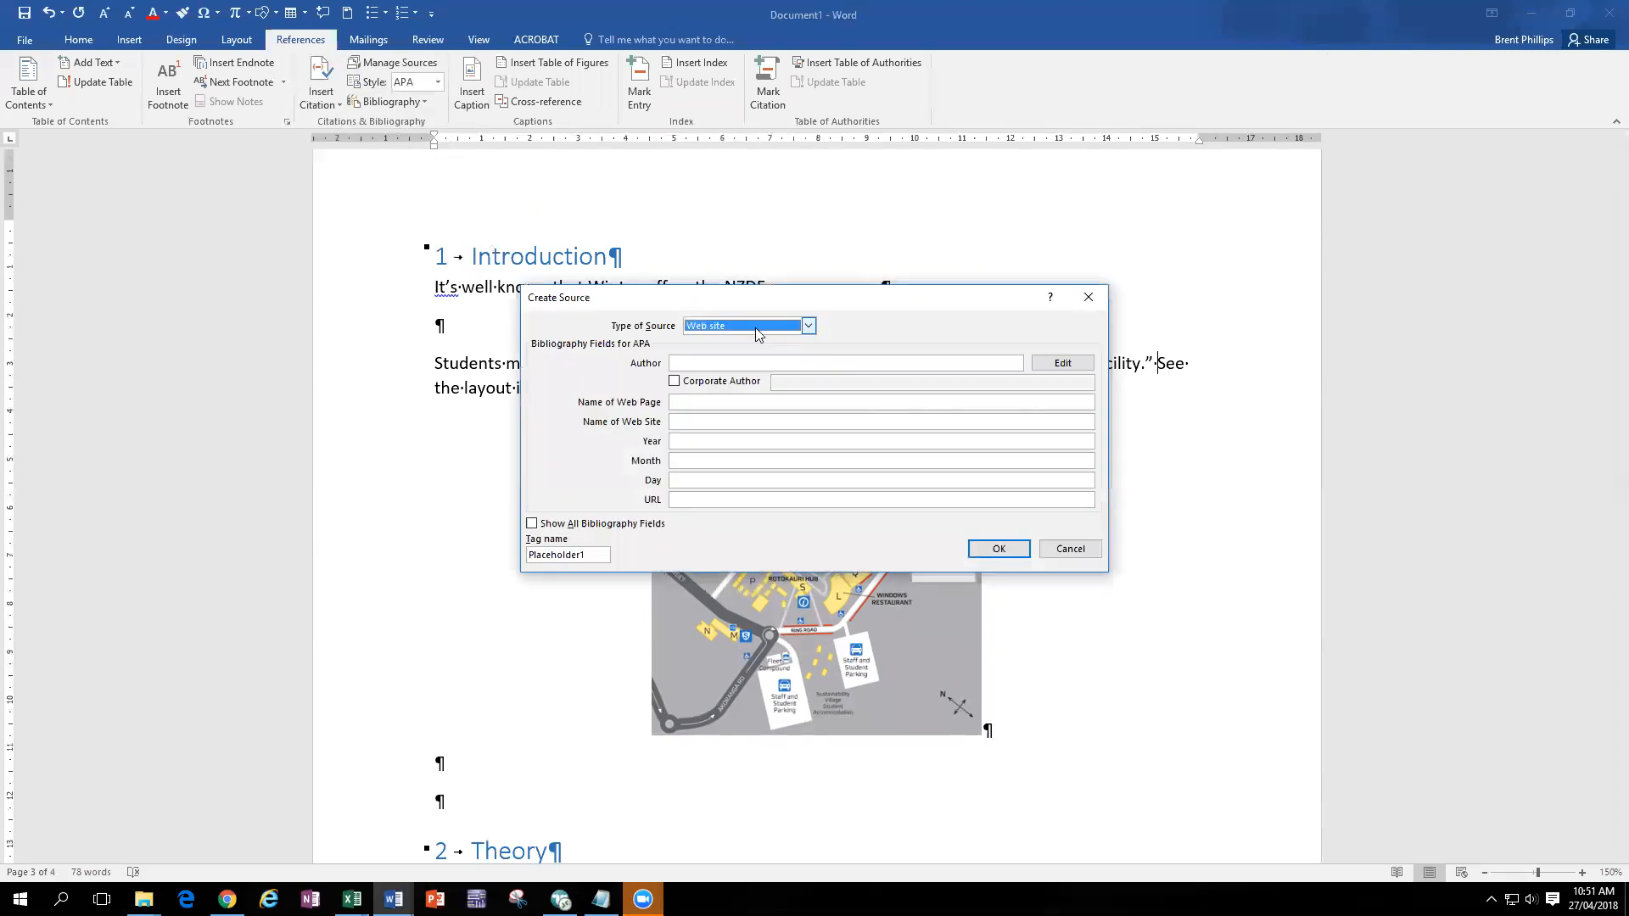
left_click(694, 365)
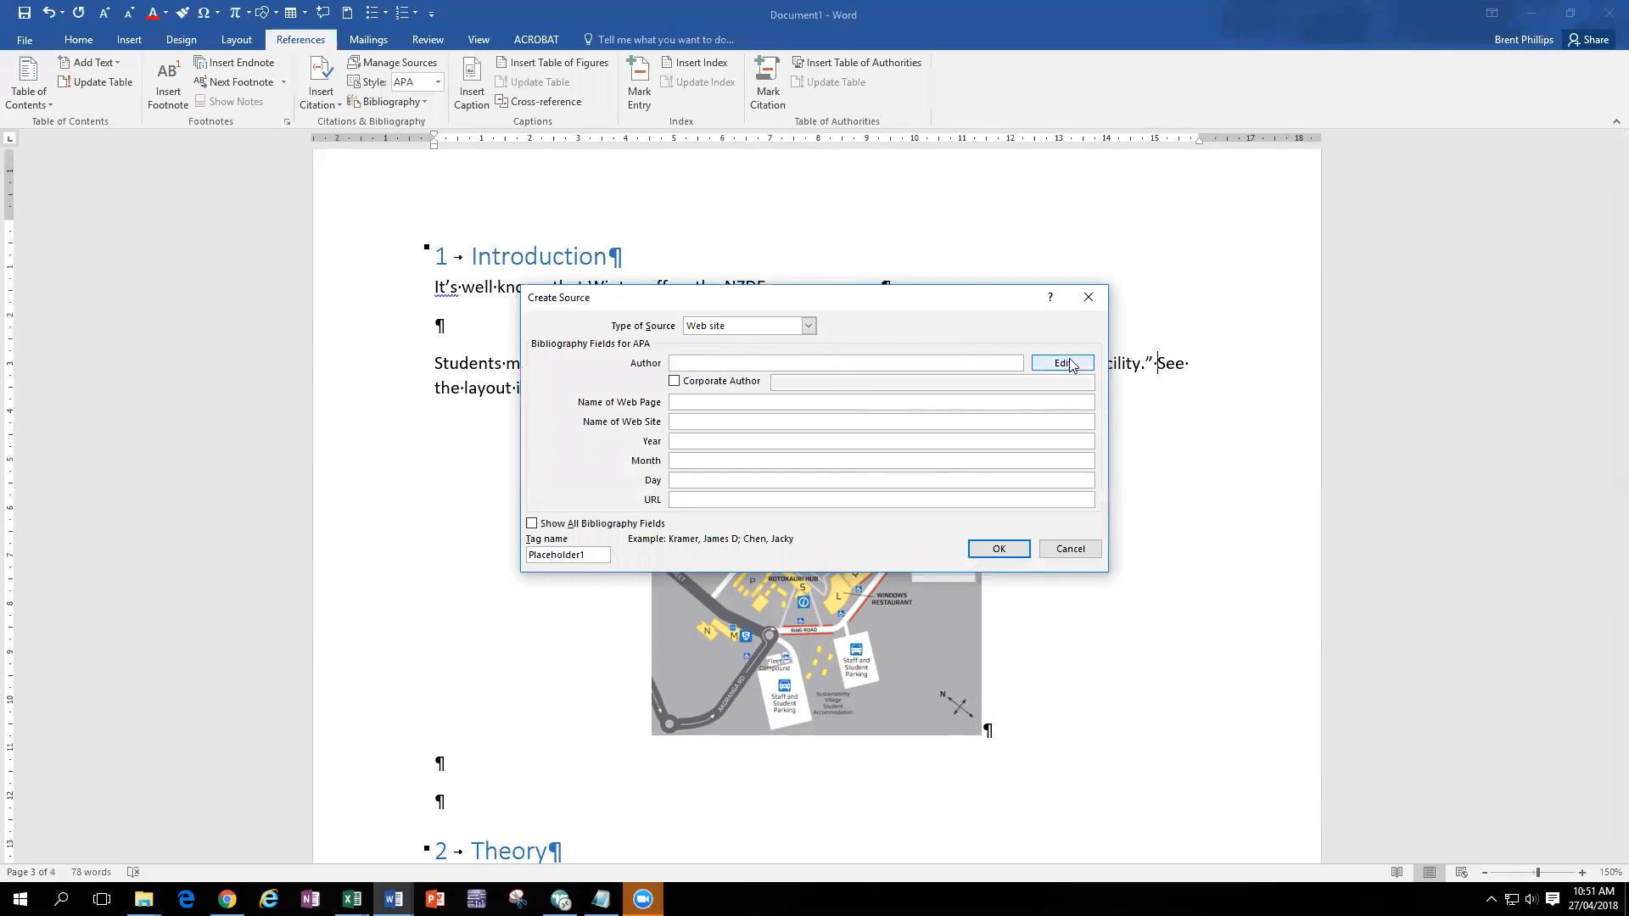
left_click(1071, 365)
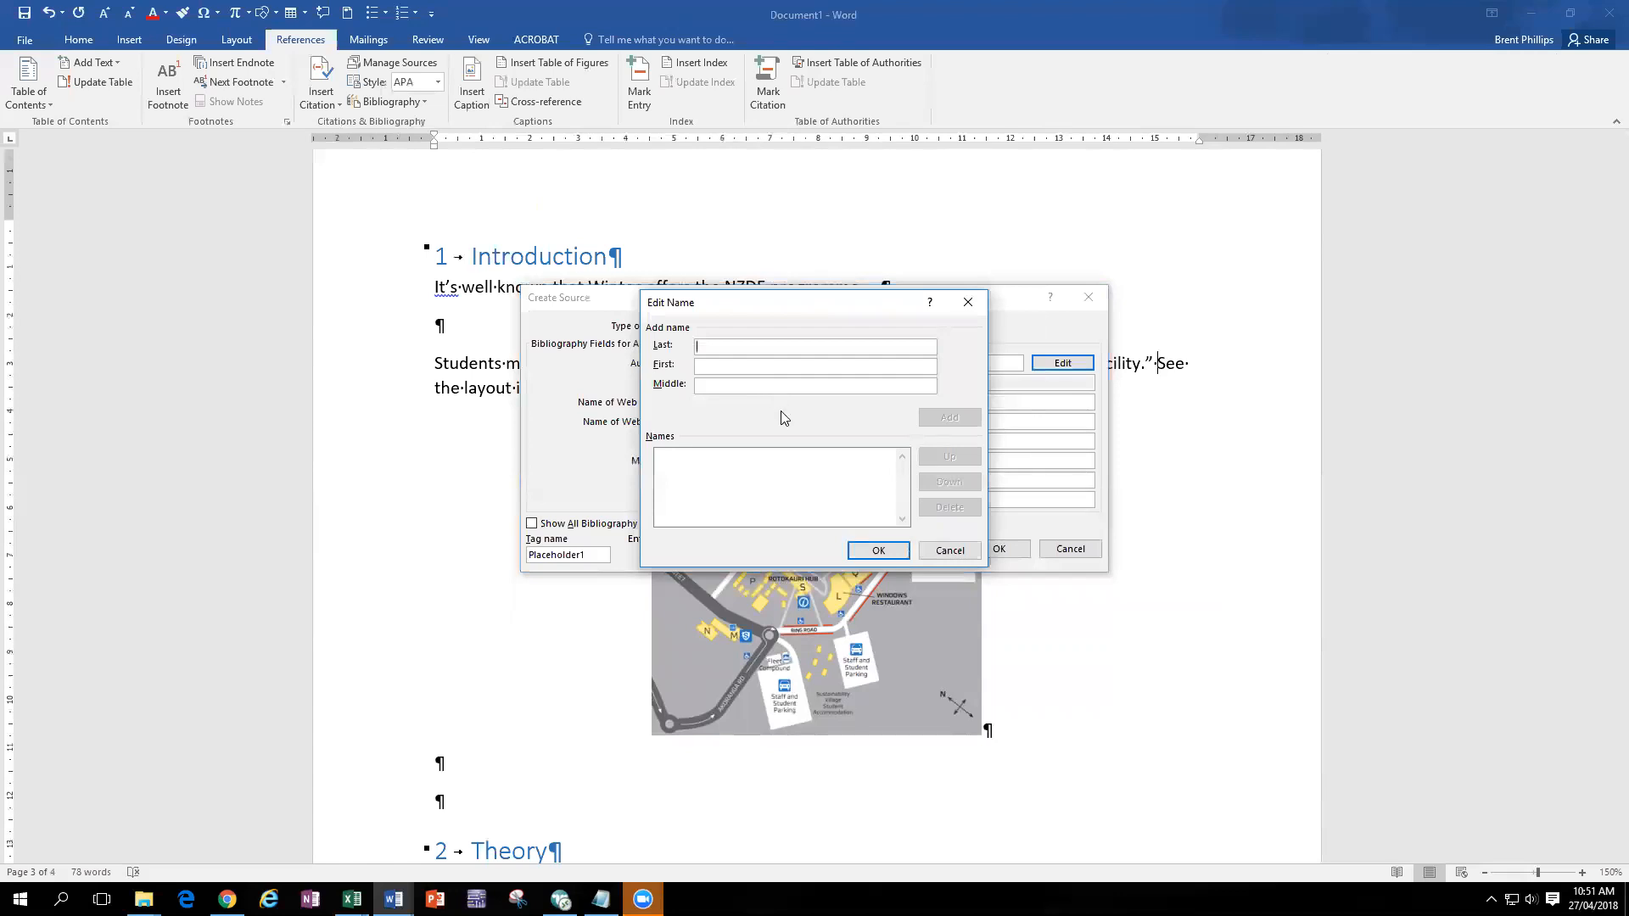
left_click(949, 551)
left_click(719, 383)
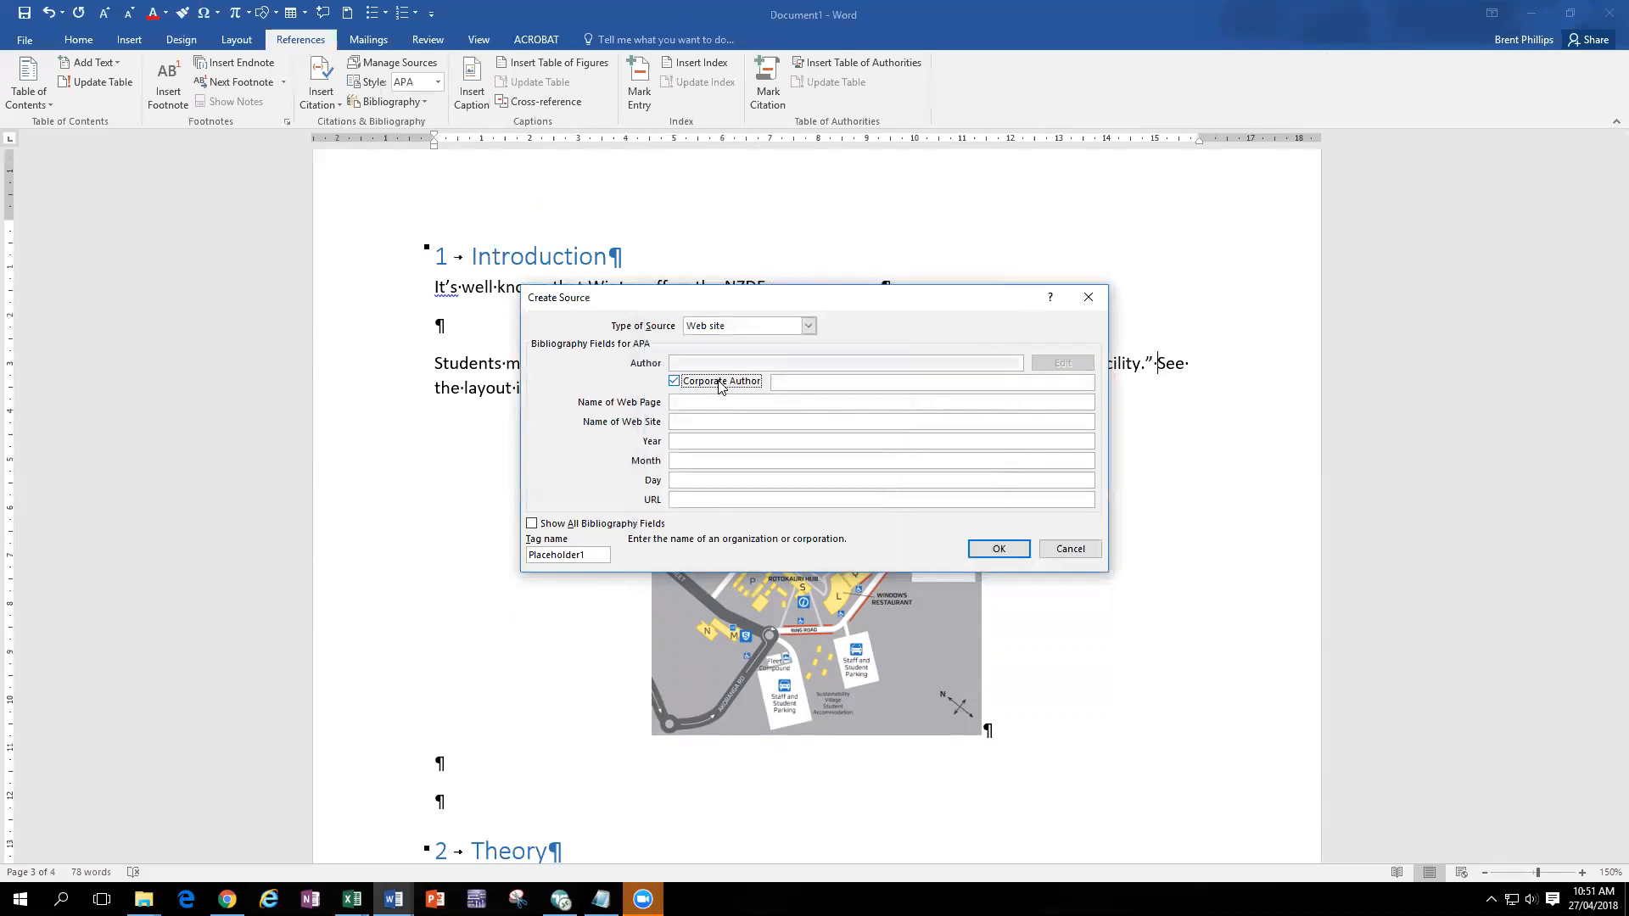
left_click(787, 383)
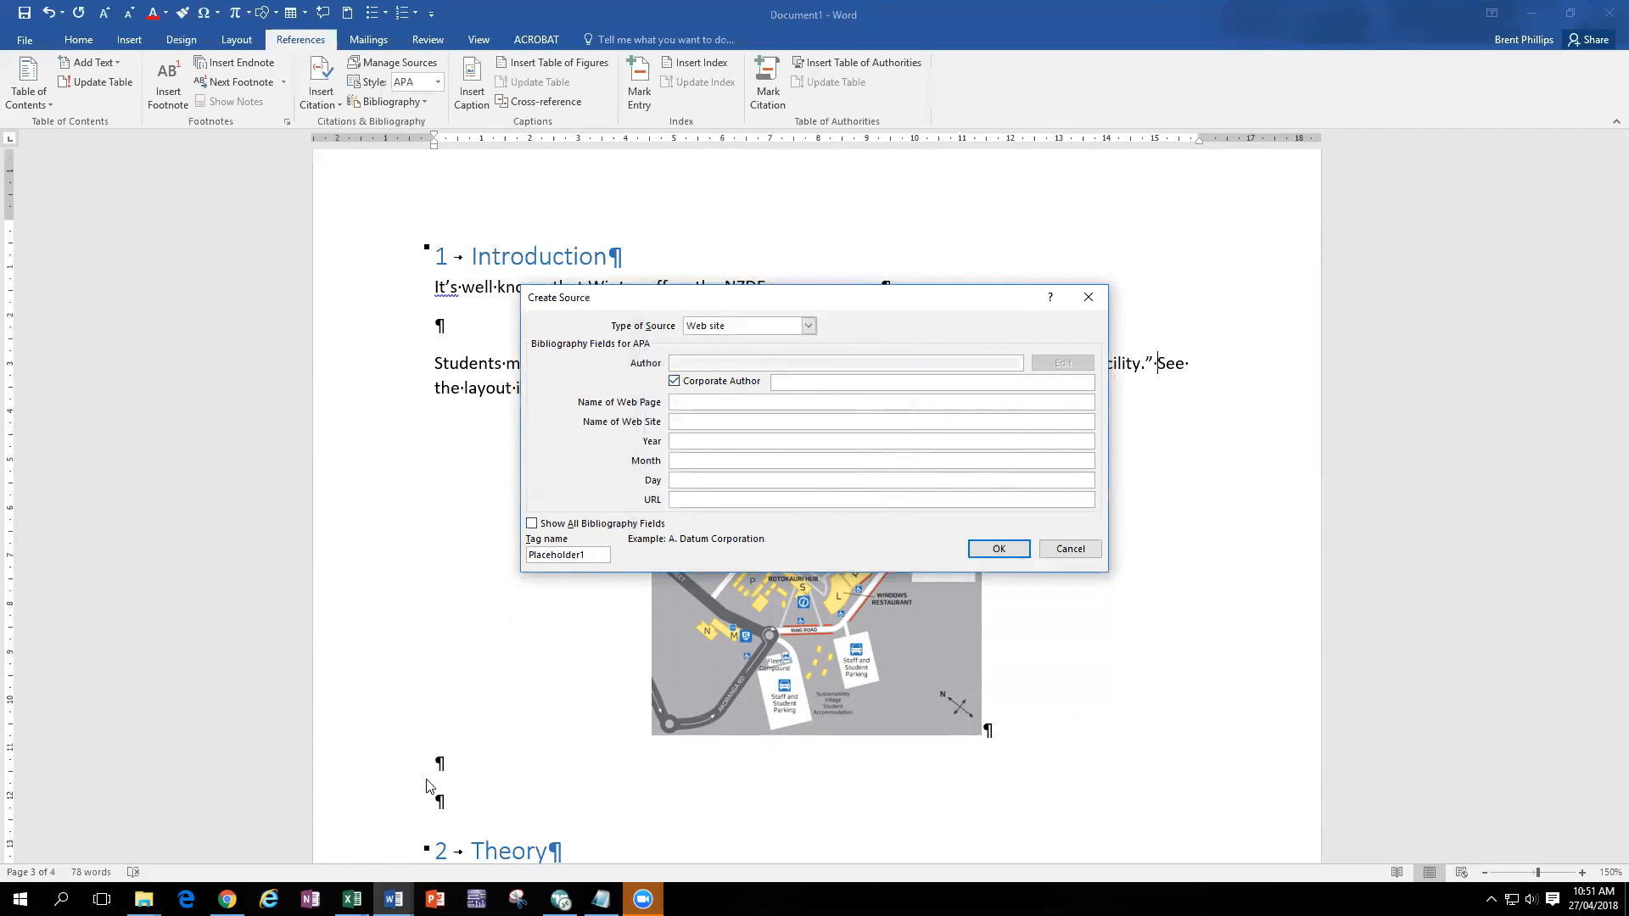
left_click(227, 899)
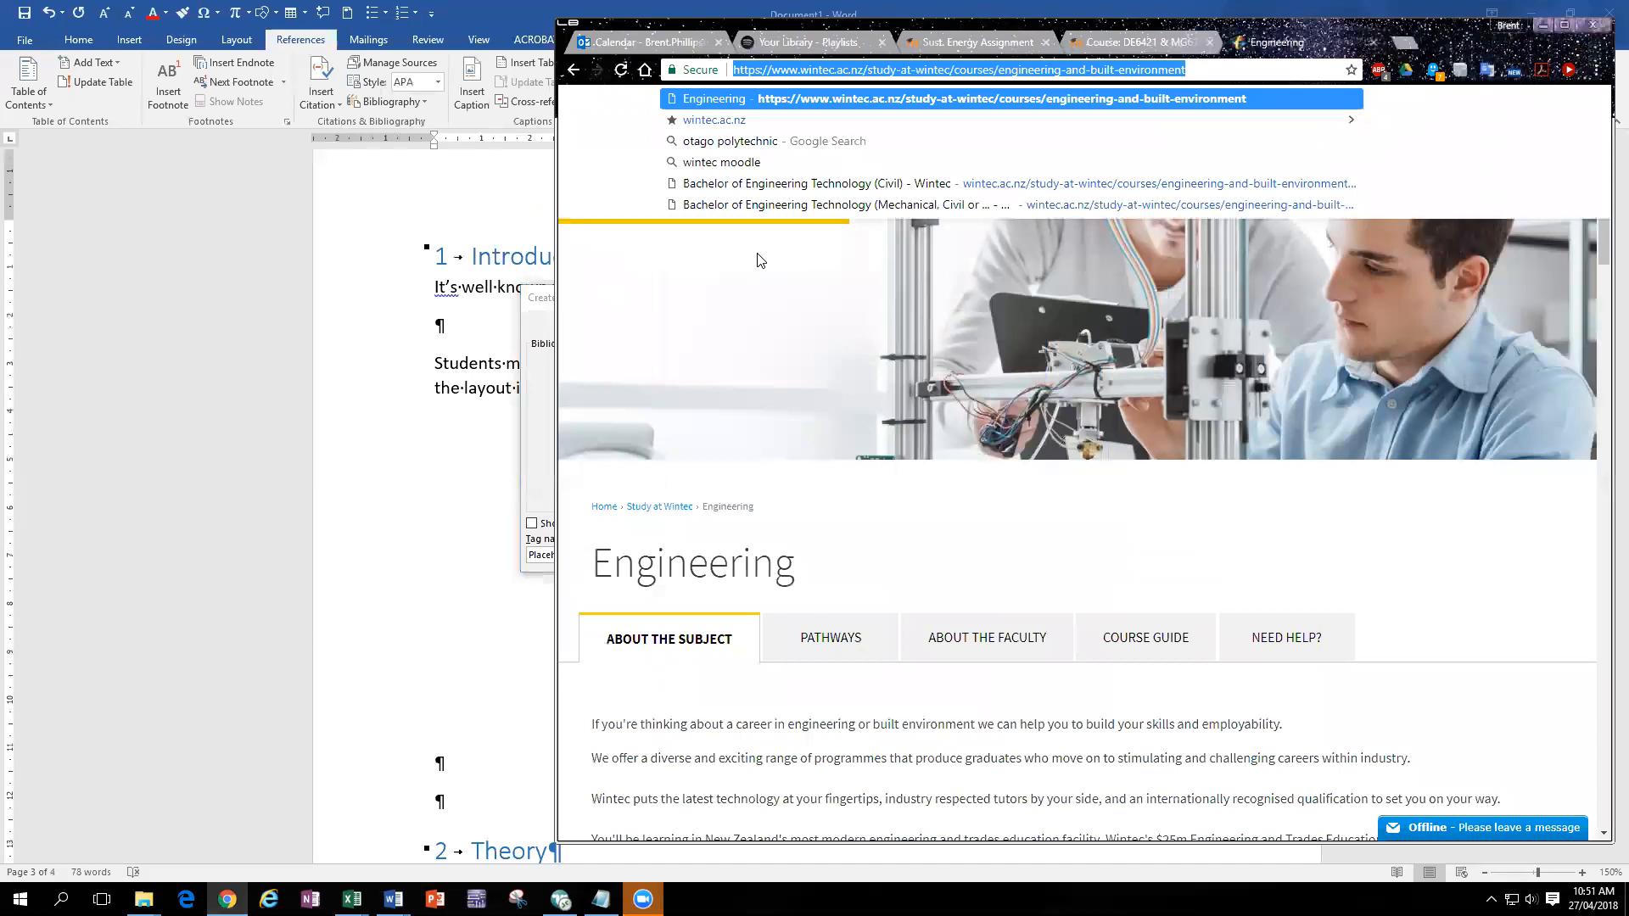
left_click(1097, 563)
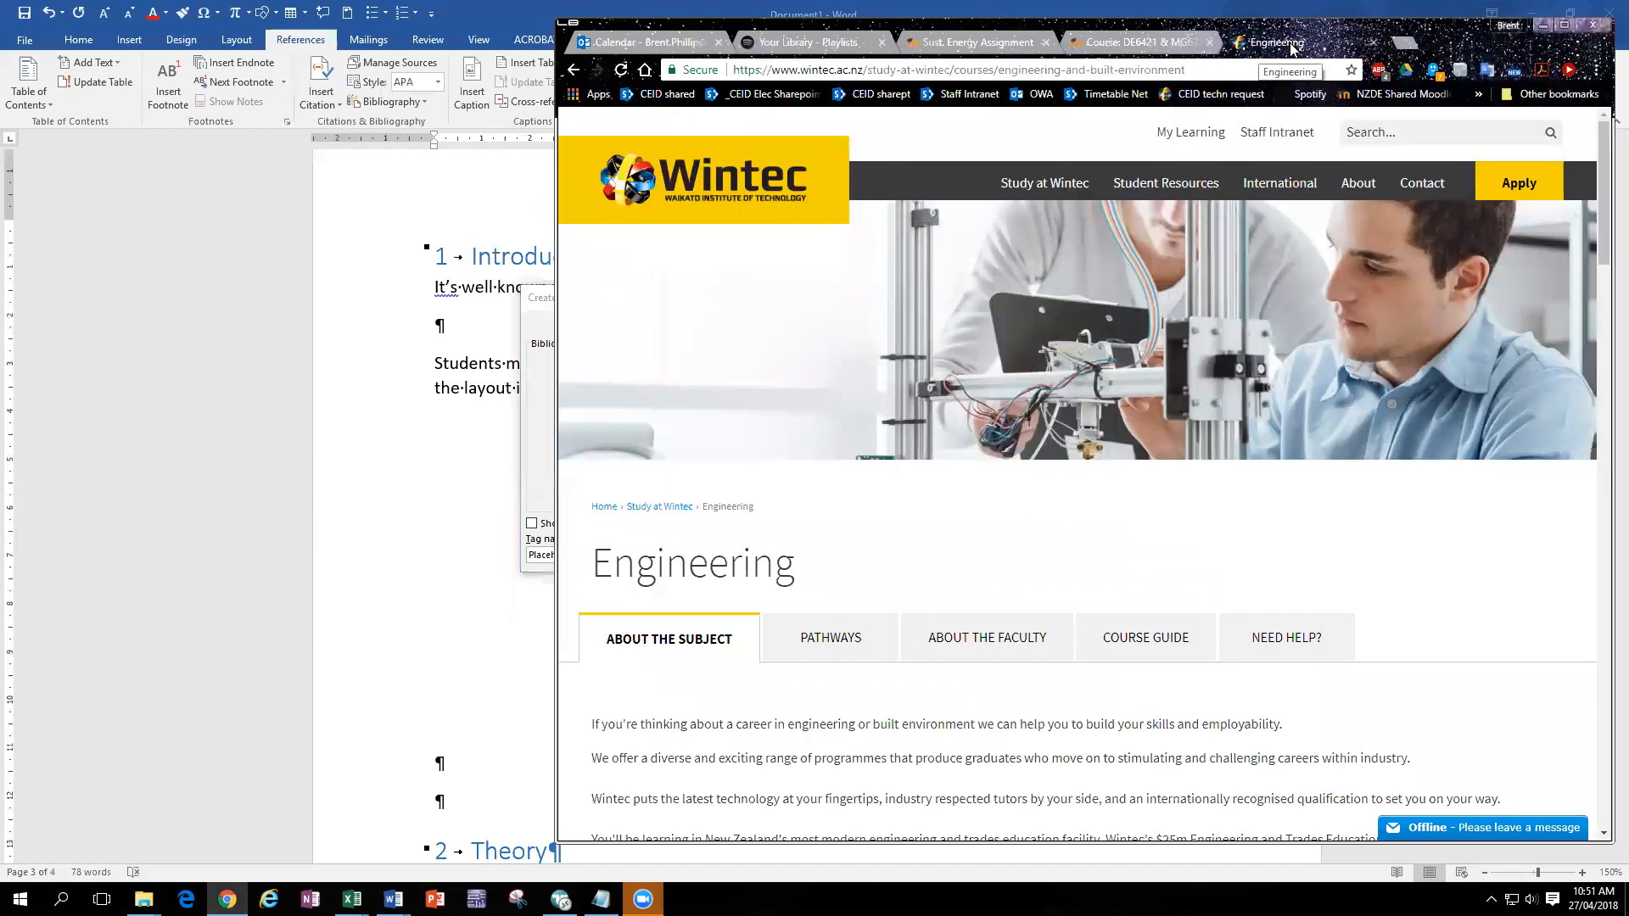
left_click(1544, 25)
left_click(691, 498)
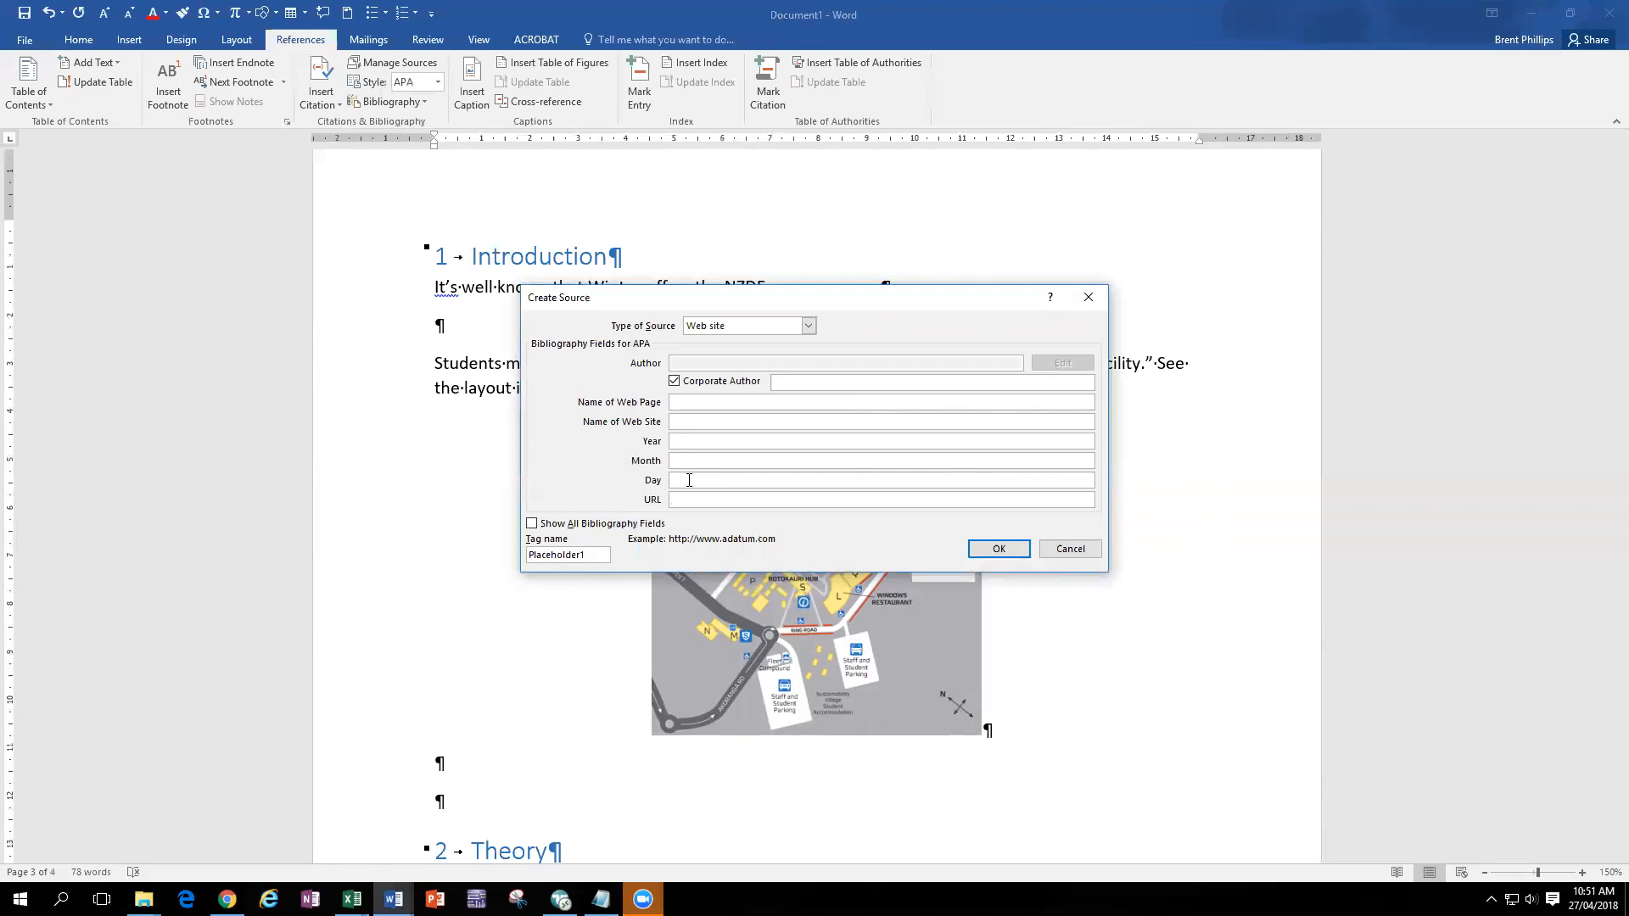
left_click(582, 524)
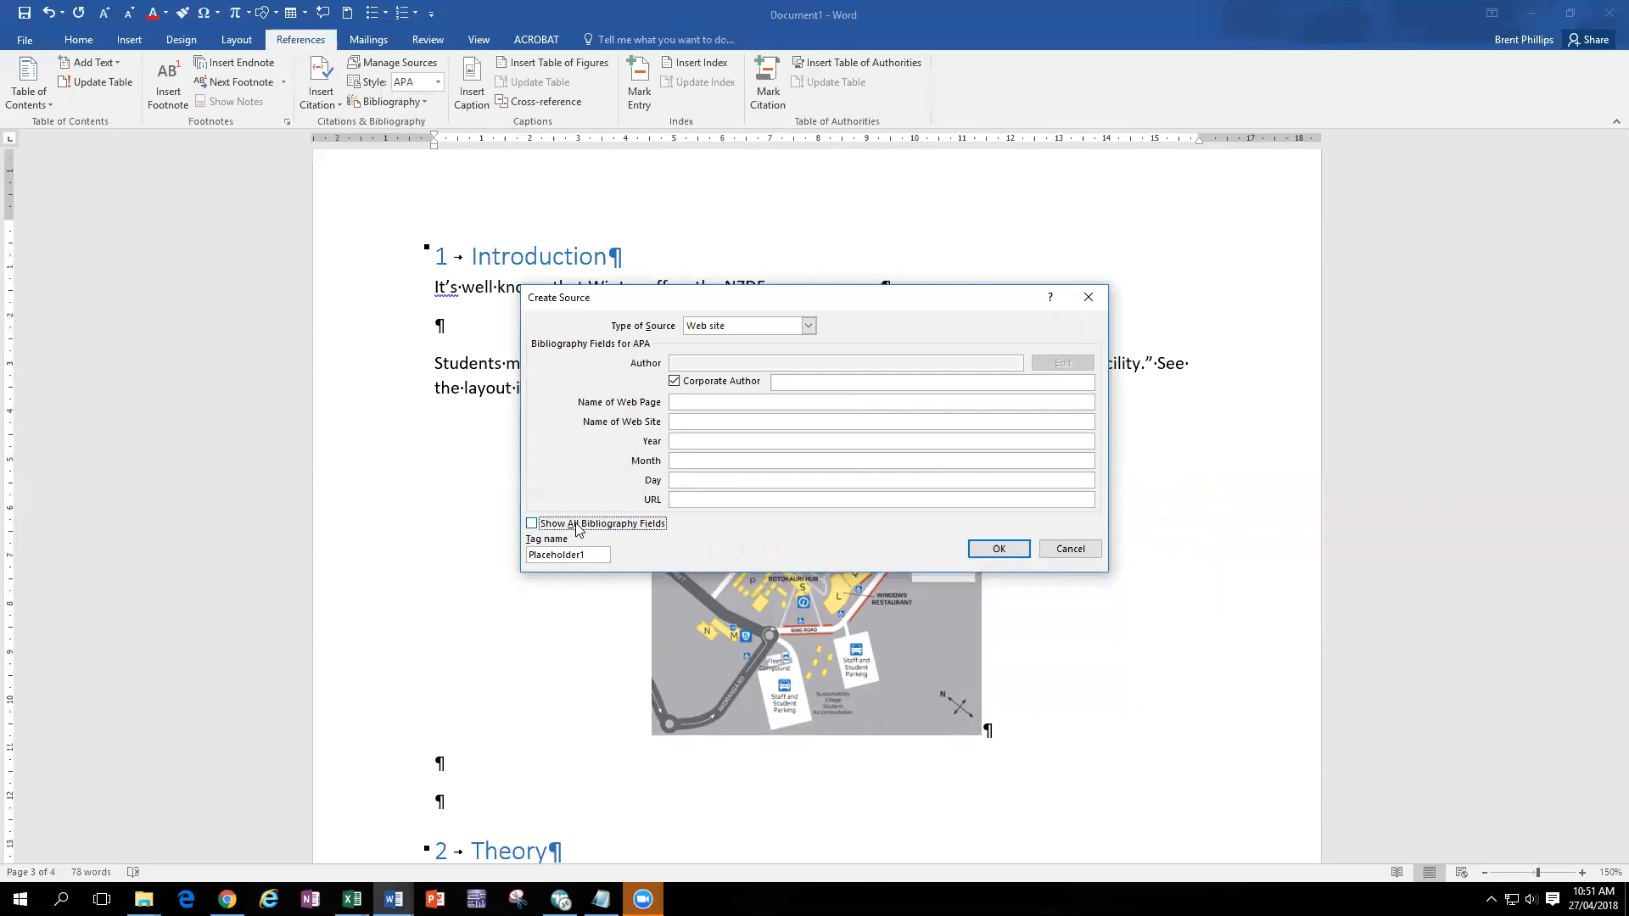
left_click_drag(1086, 436, 1088, 497)
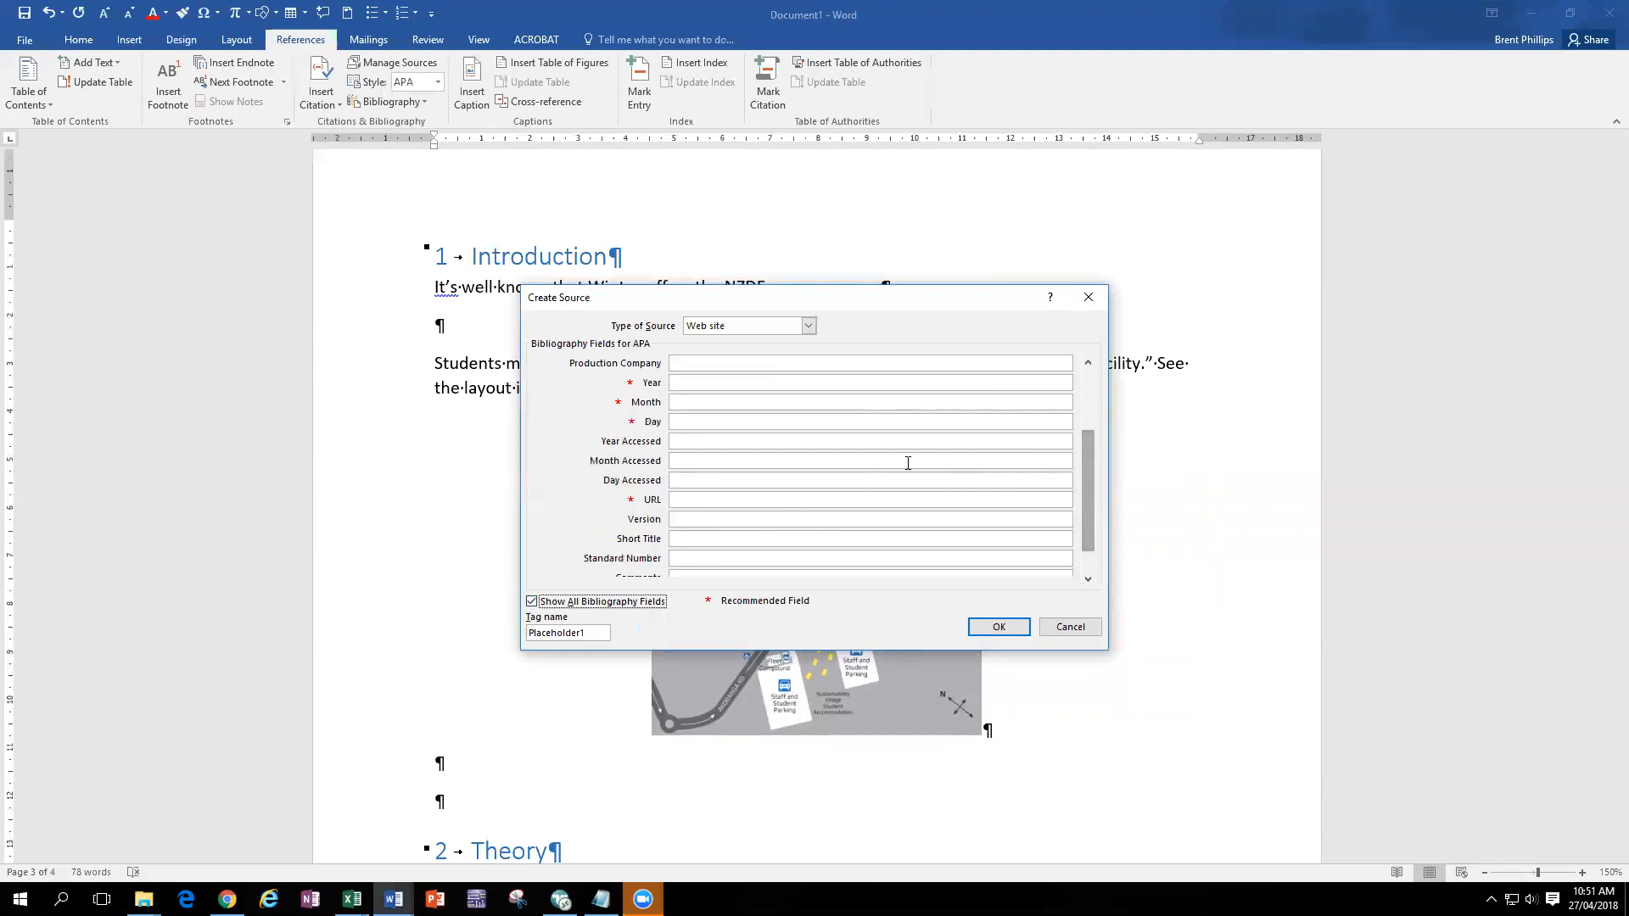
left_click(691, 441)
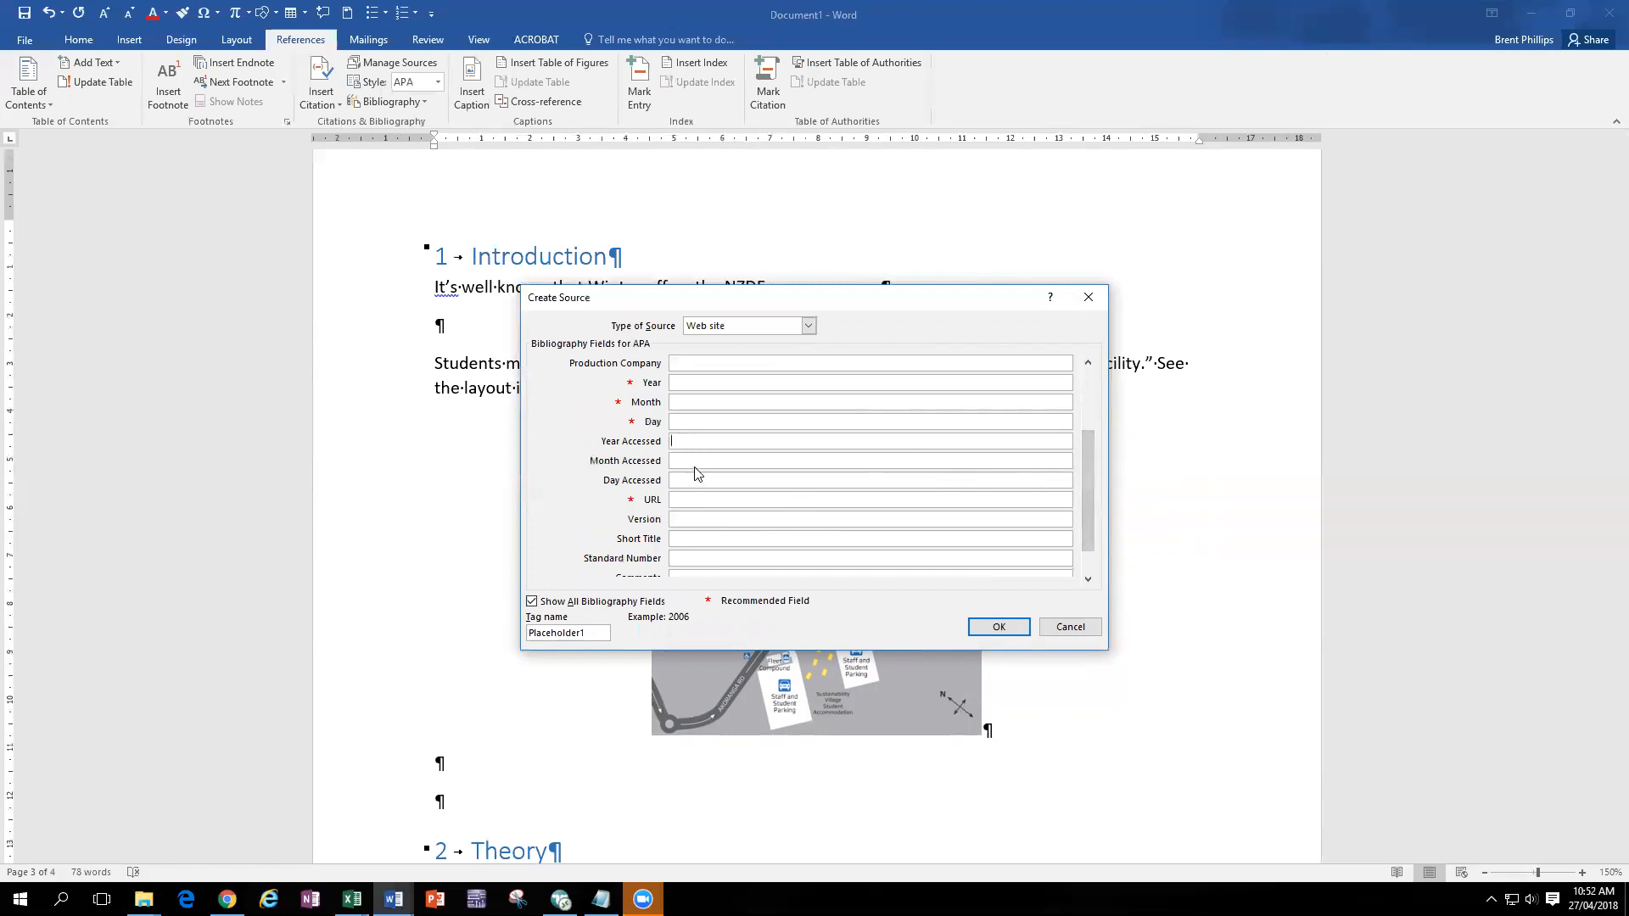
left_click_drag(1083, 495, 1084, 447)
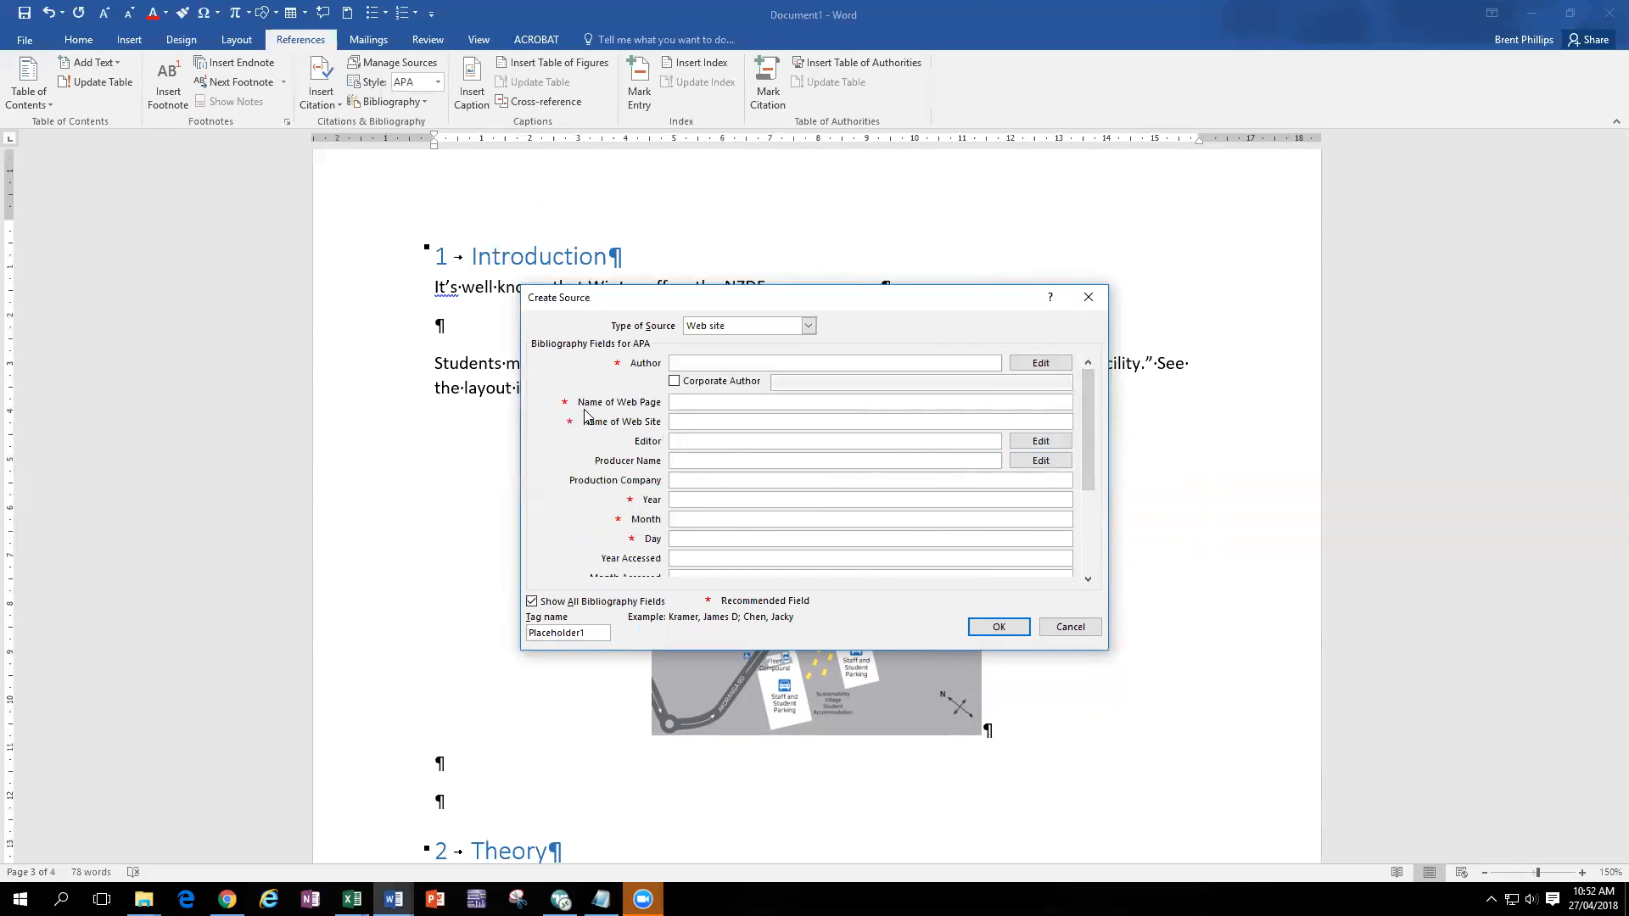
left_click(1070, 626)
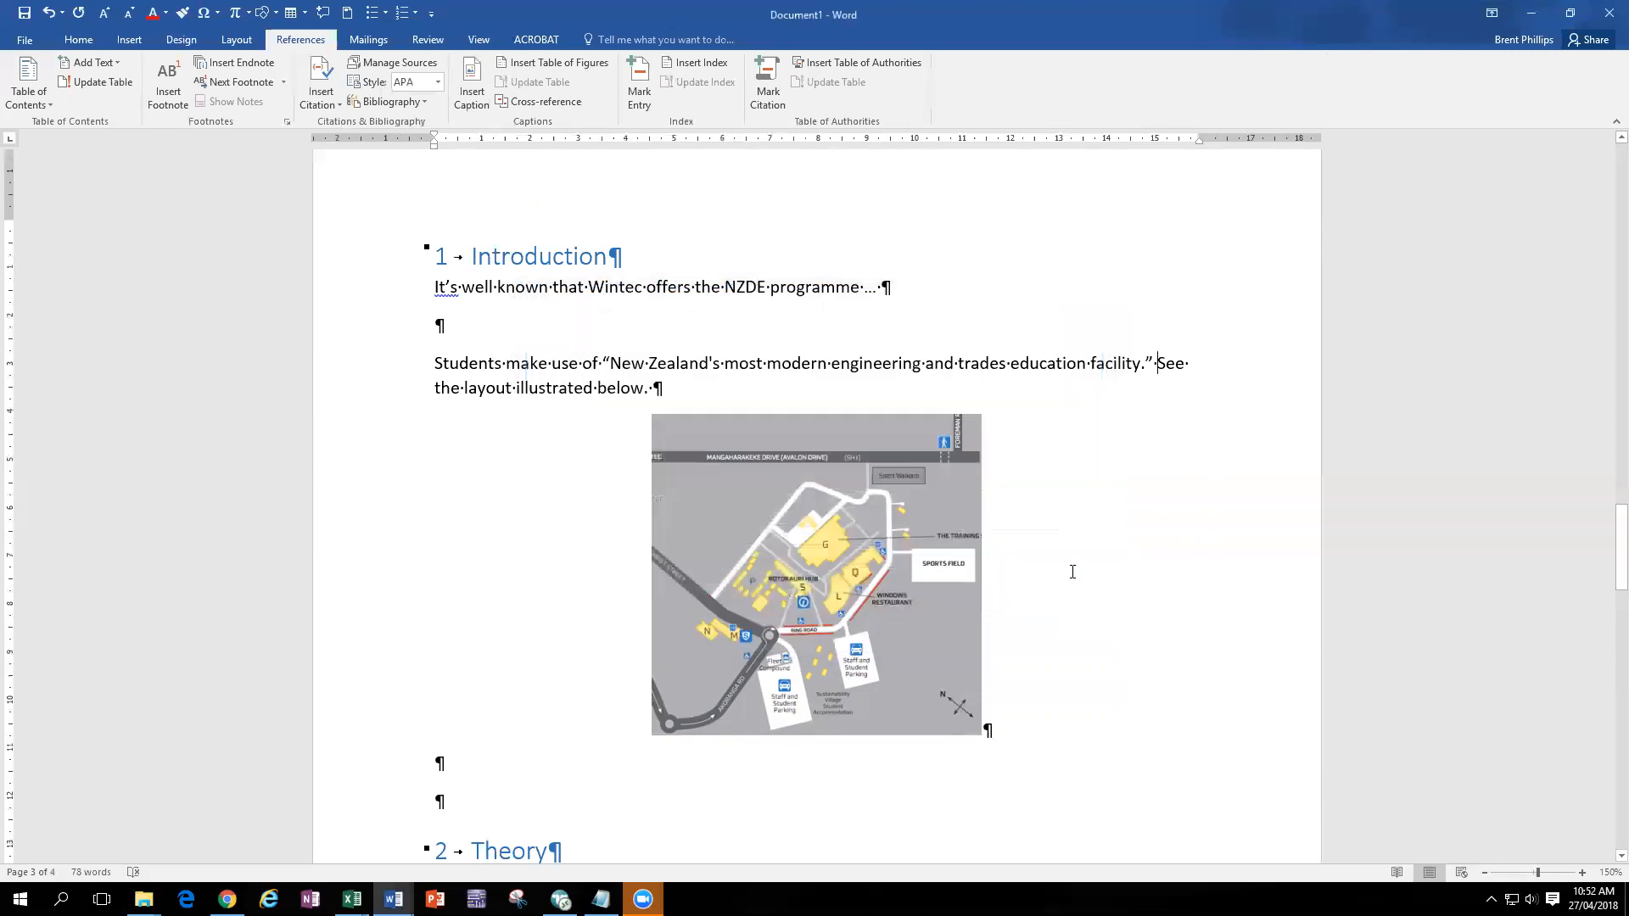
- Cite the Wintec "Engineering" source after the quotation and add "(2018)" after "Wintec" in the Introduction's first sentence
left_click(322, 95)
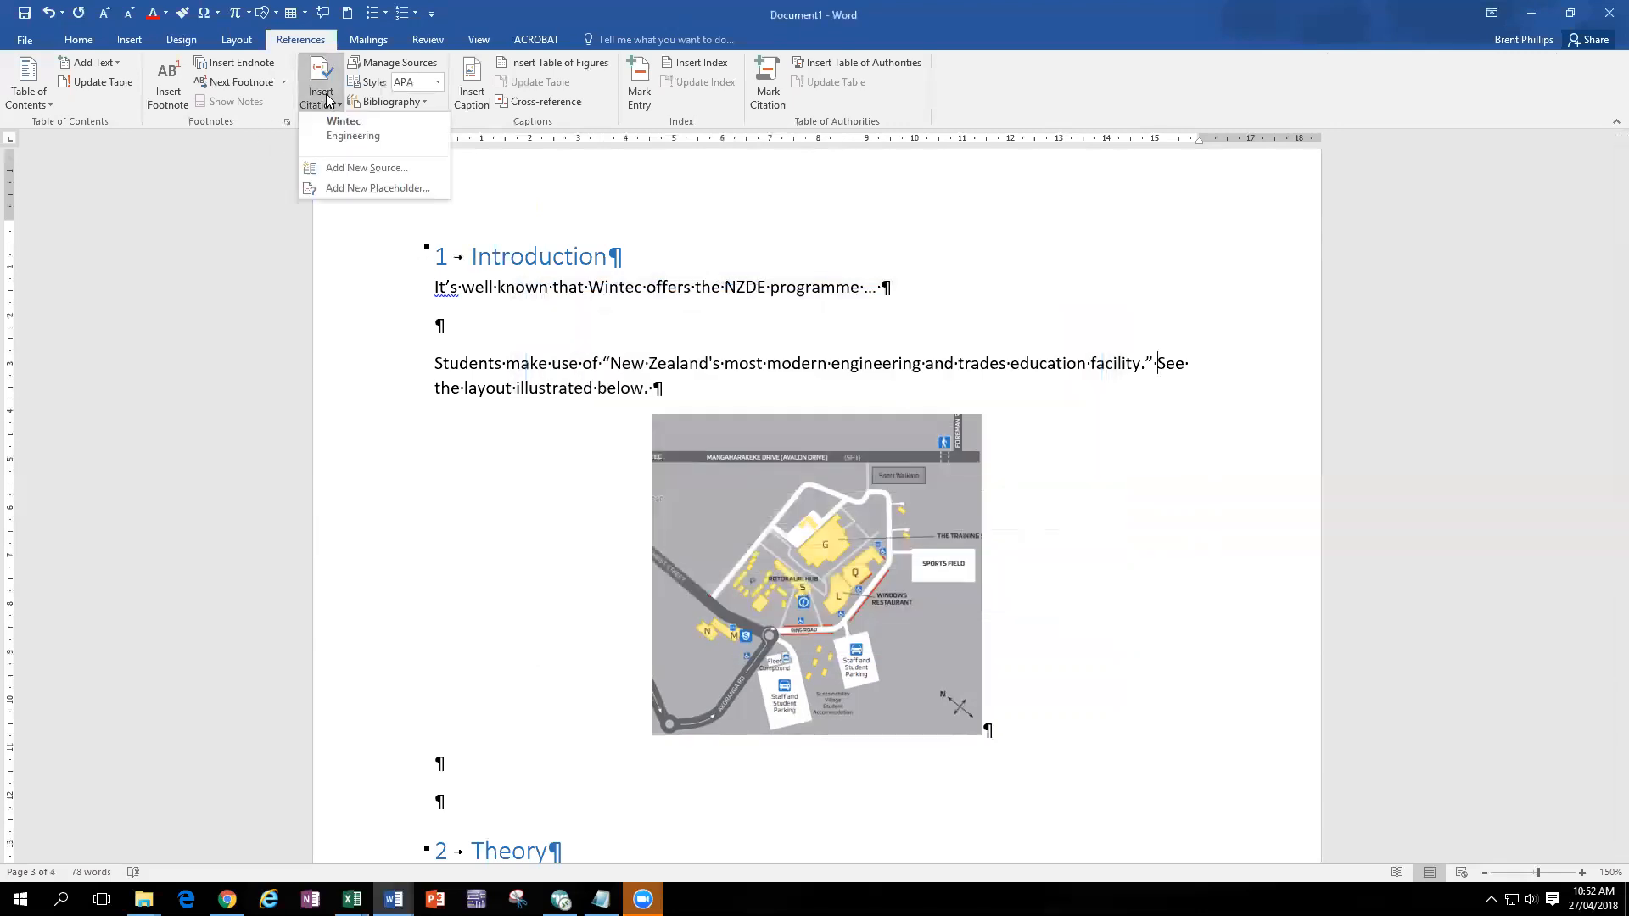
left_click(365, 133)
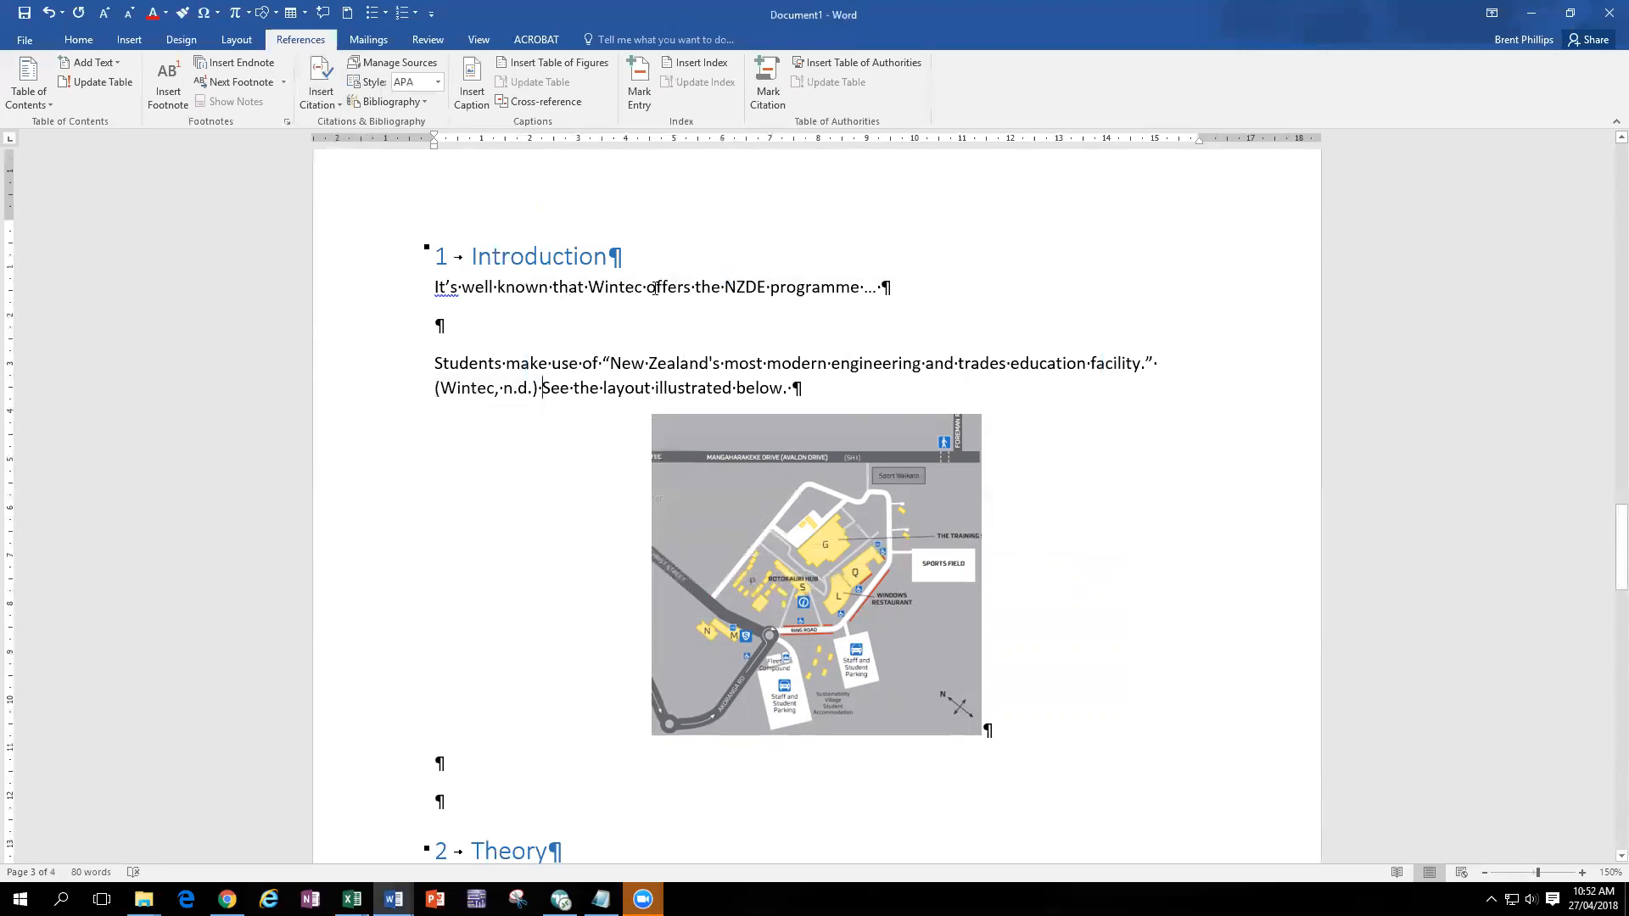
left_click_drag(590, 285, 814, 290)
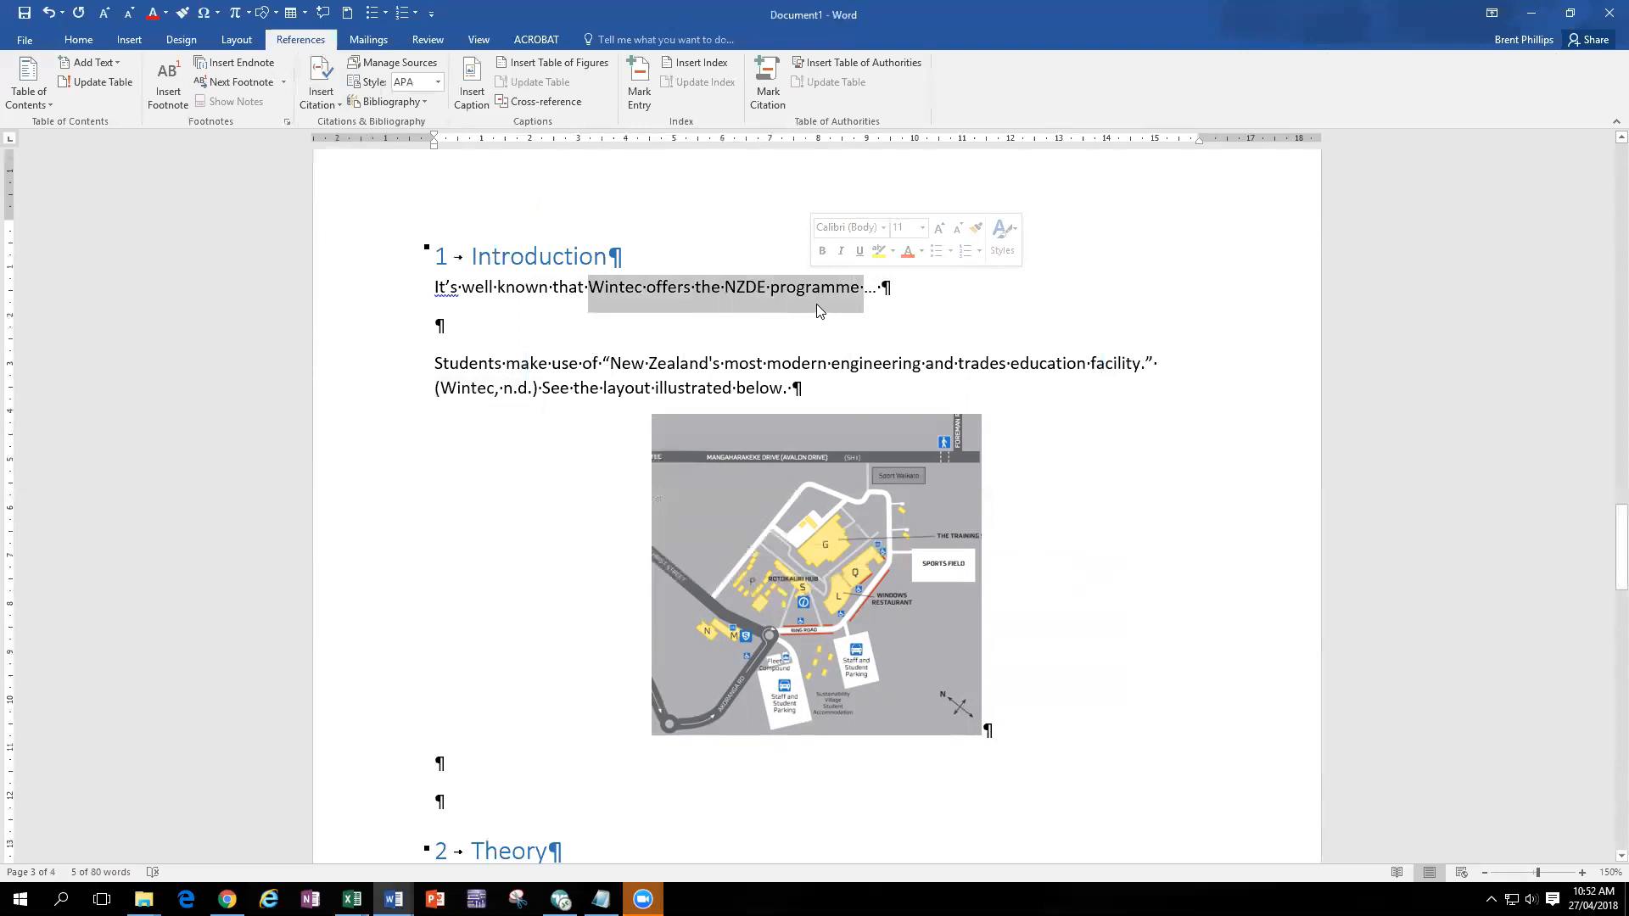
left_click(646, 288)
left_click(647, 289)
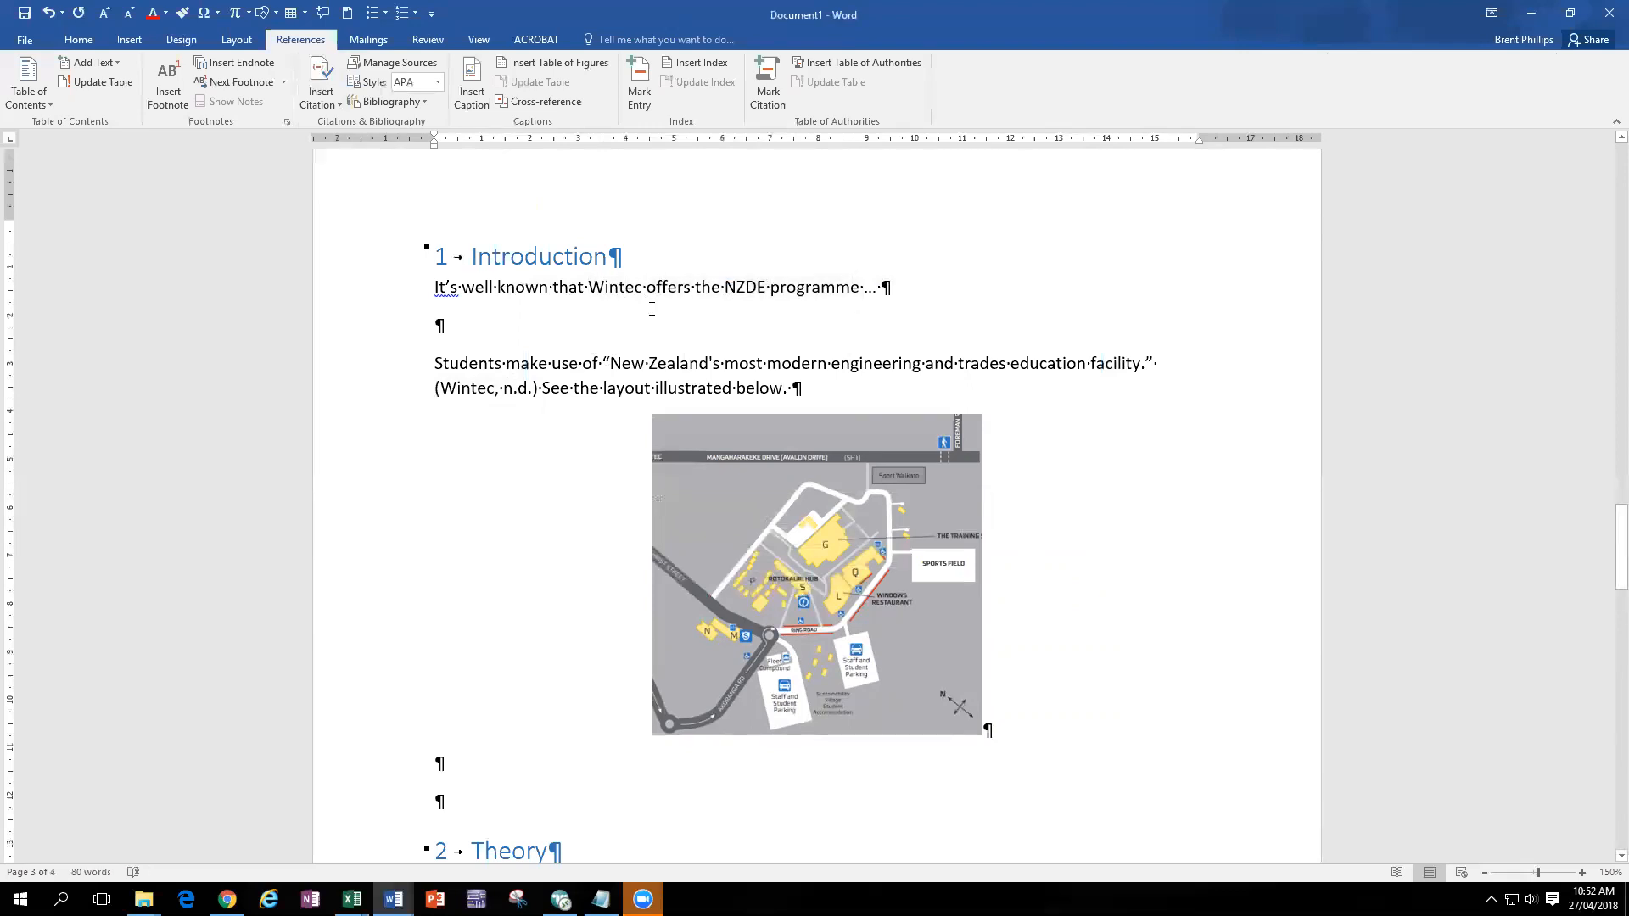
type("() ")
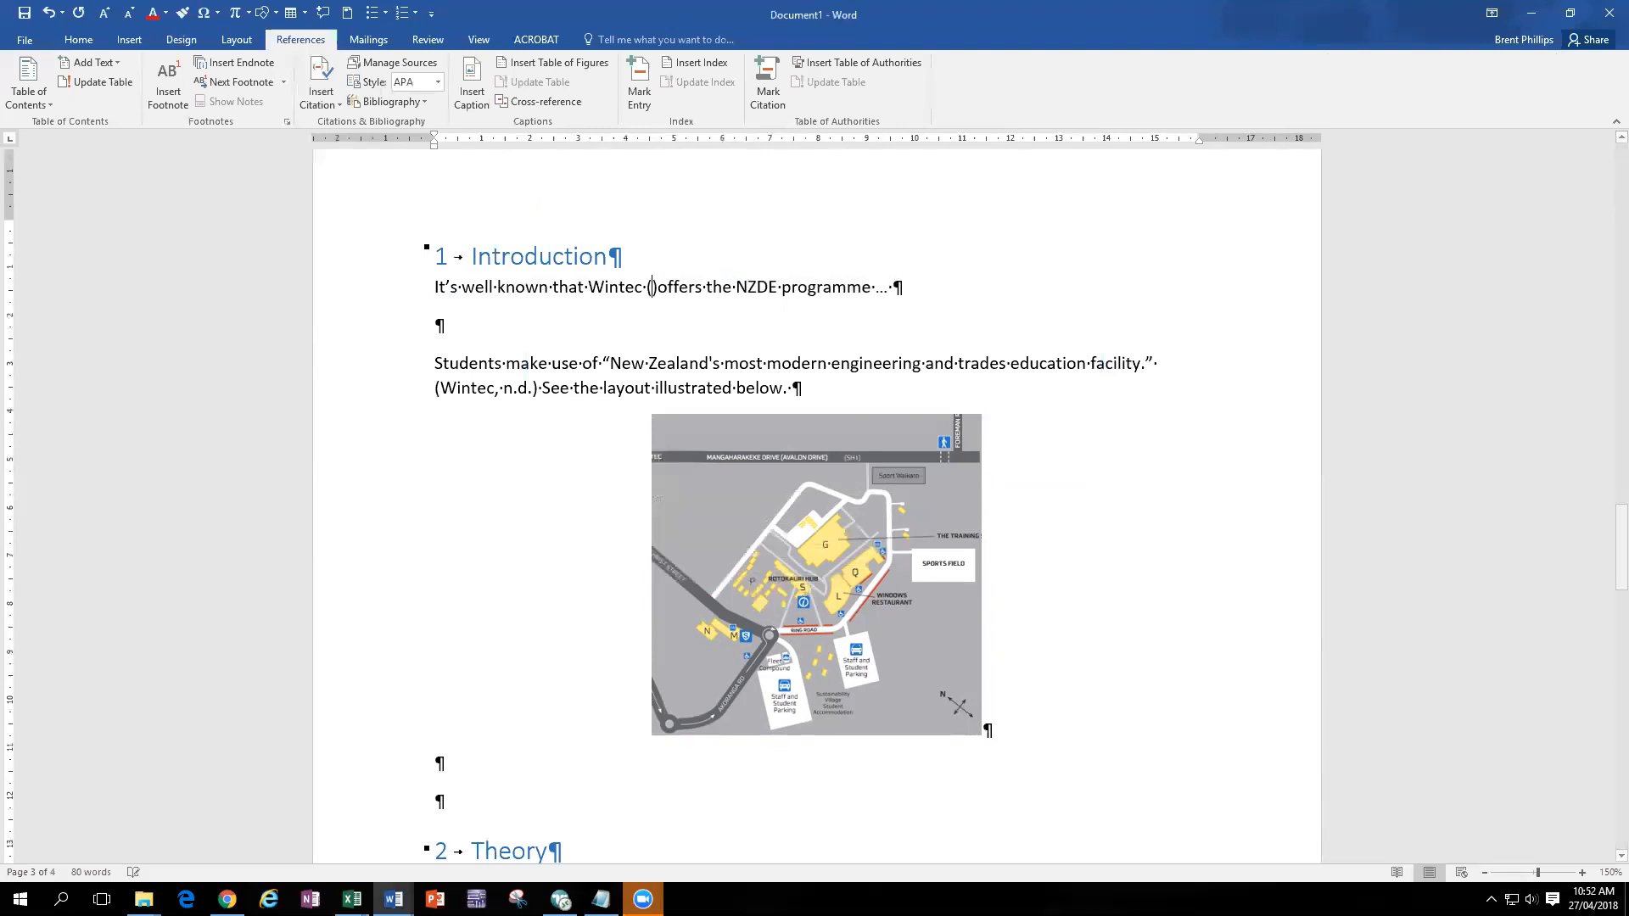
type("2018")
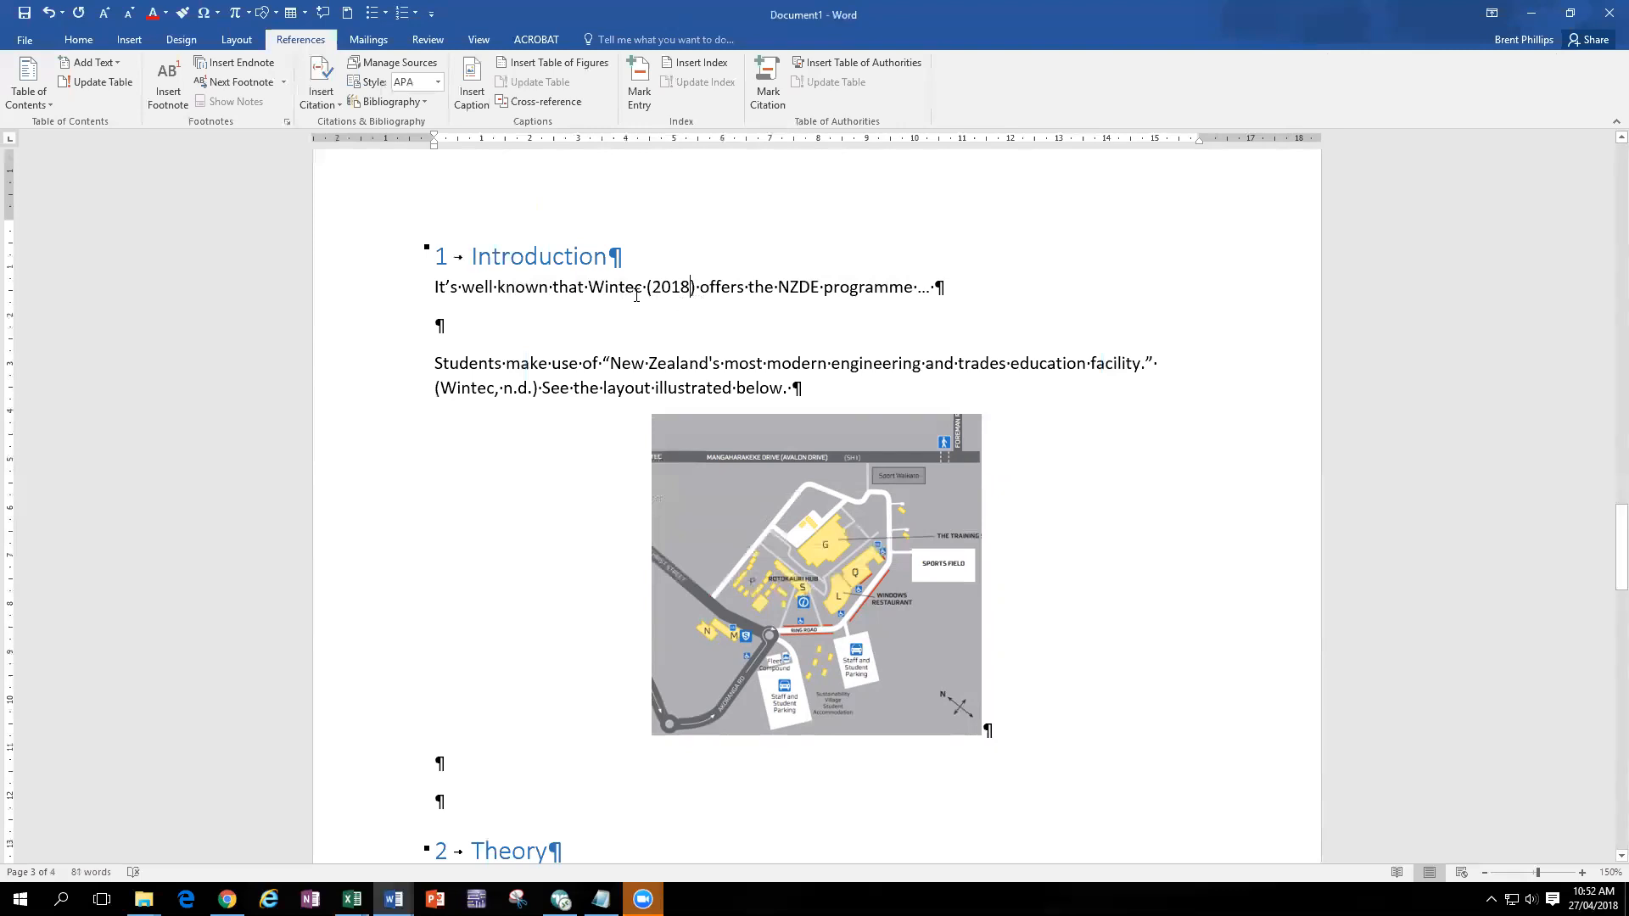
- Fill the empty Introduction paragraph with an example in-text citation: the author's surname followed by "(2018) said that..."
left_click(573, 324)
type("Ph")
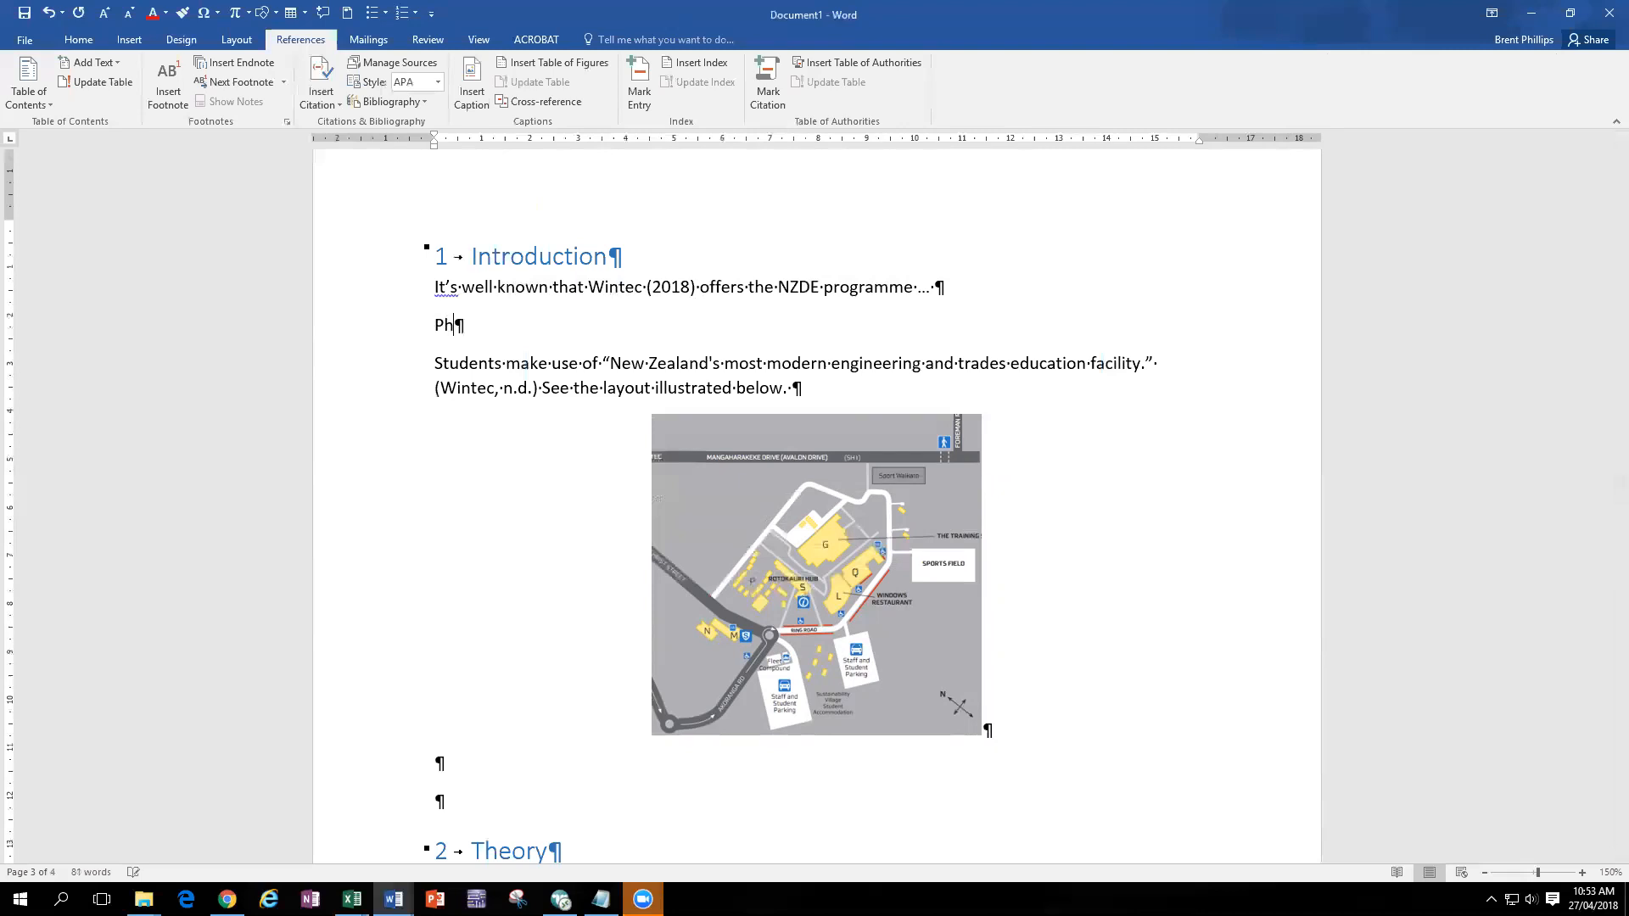
type("illips (2018")
type(") ")
type("said that...")
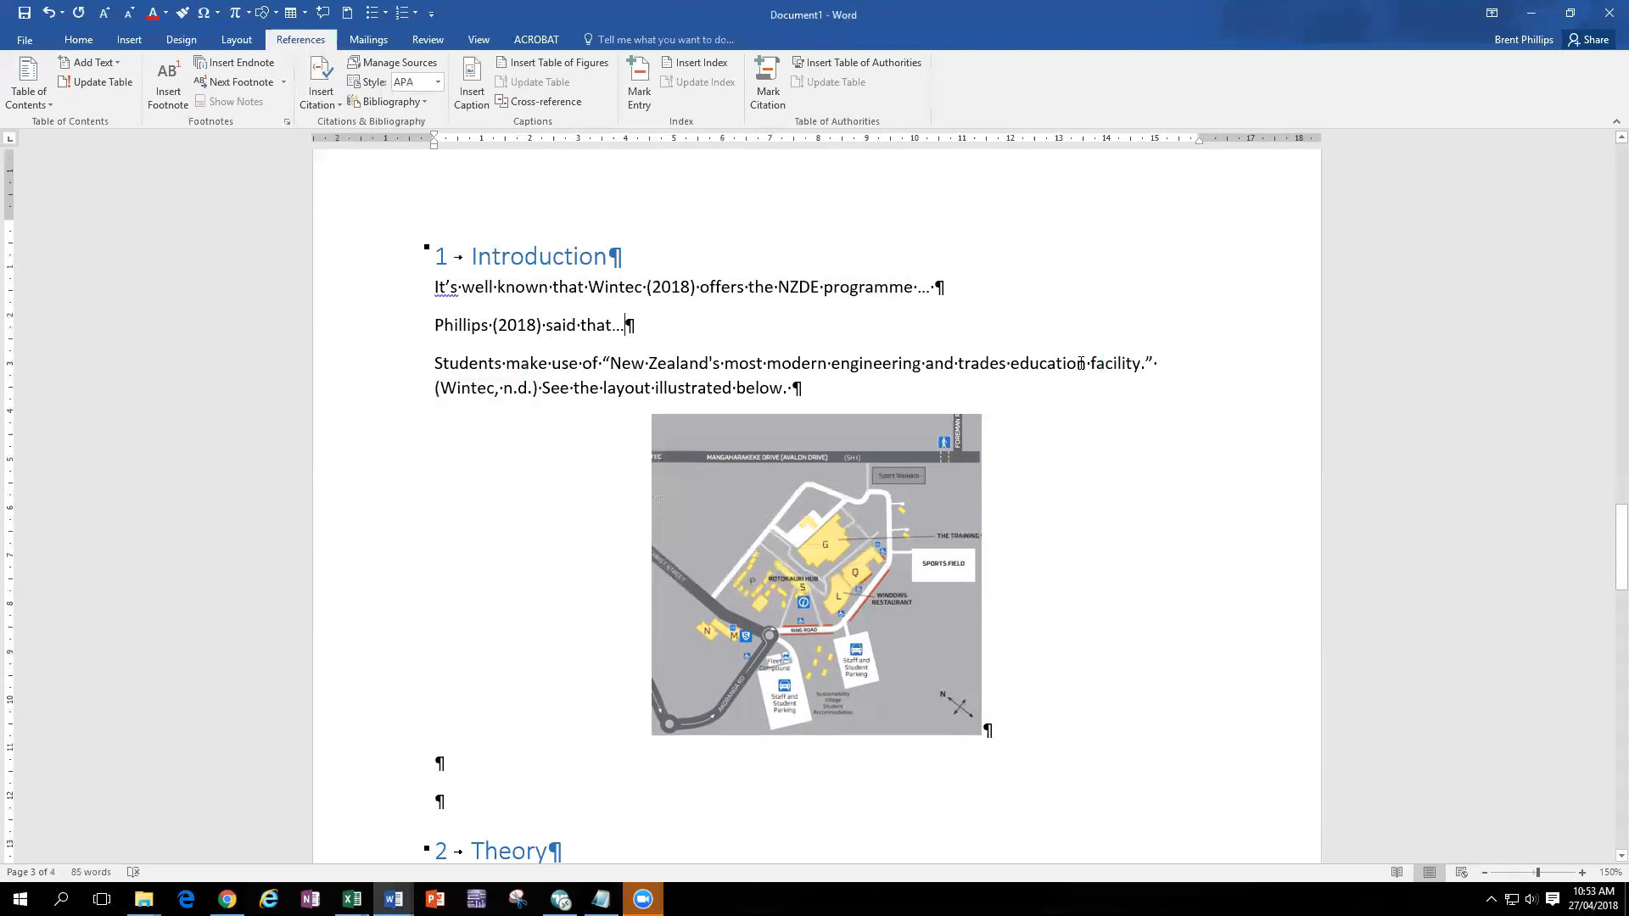
- Add a new paragraph below the Conclusion section and insert the built-in "References" bibliography there
left_click_drag(1620, 530, 1603, 665)
left_click(718, 661)
key("Return")
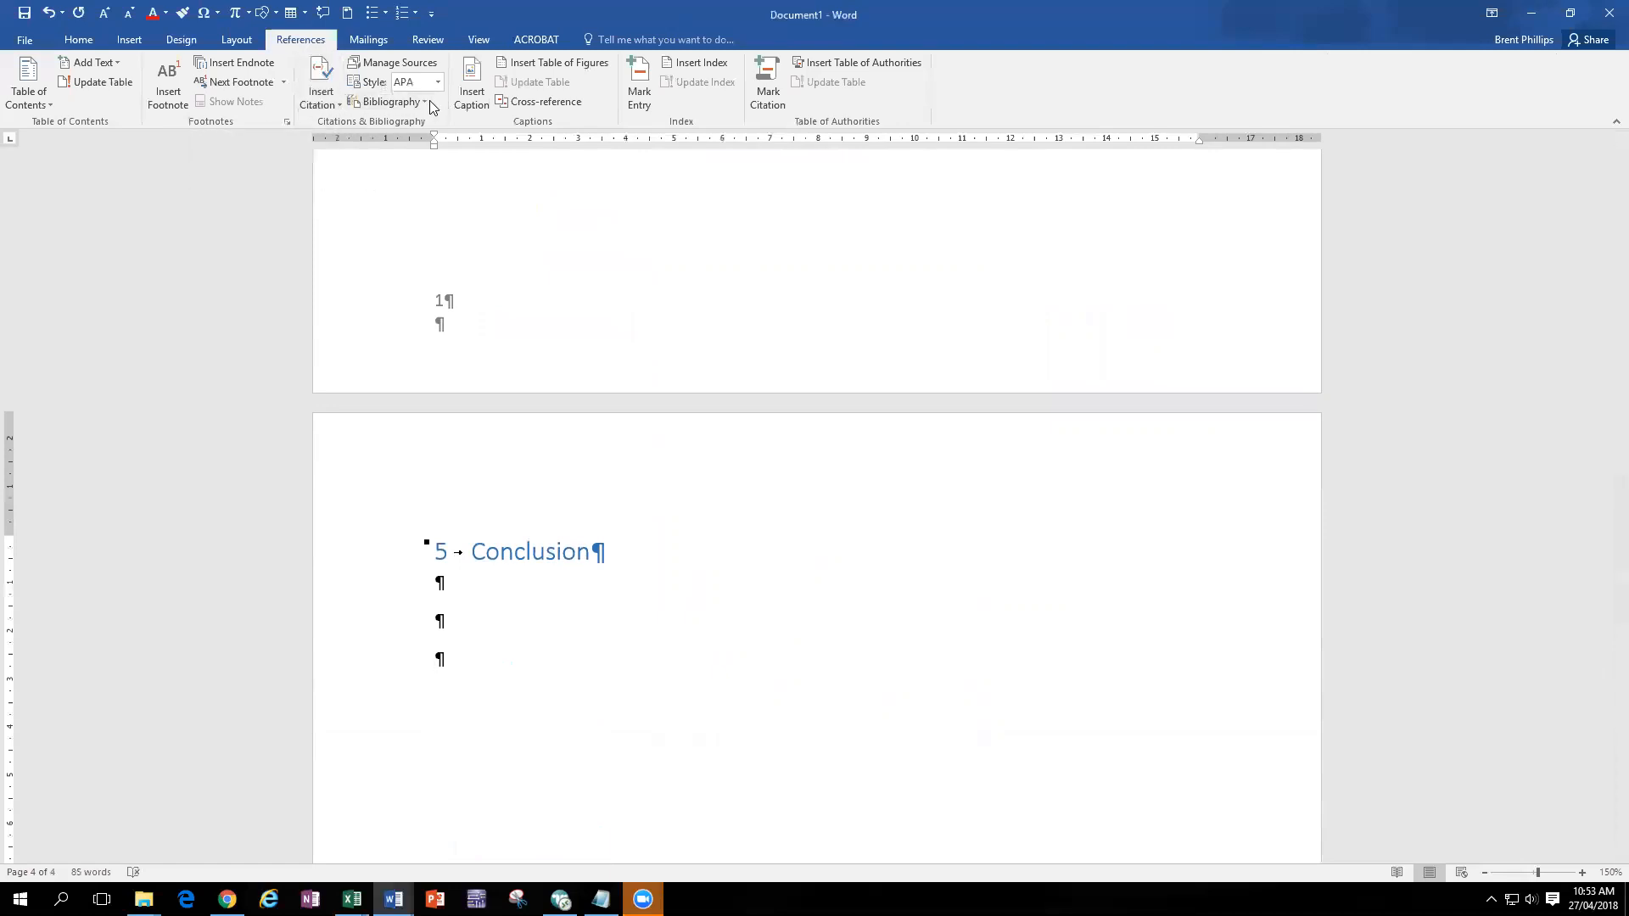
left_click(382, 102)
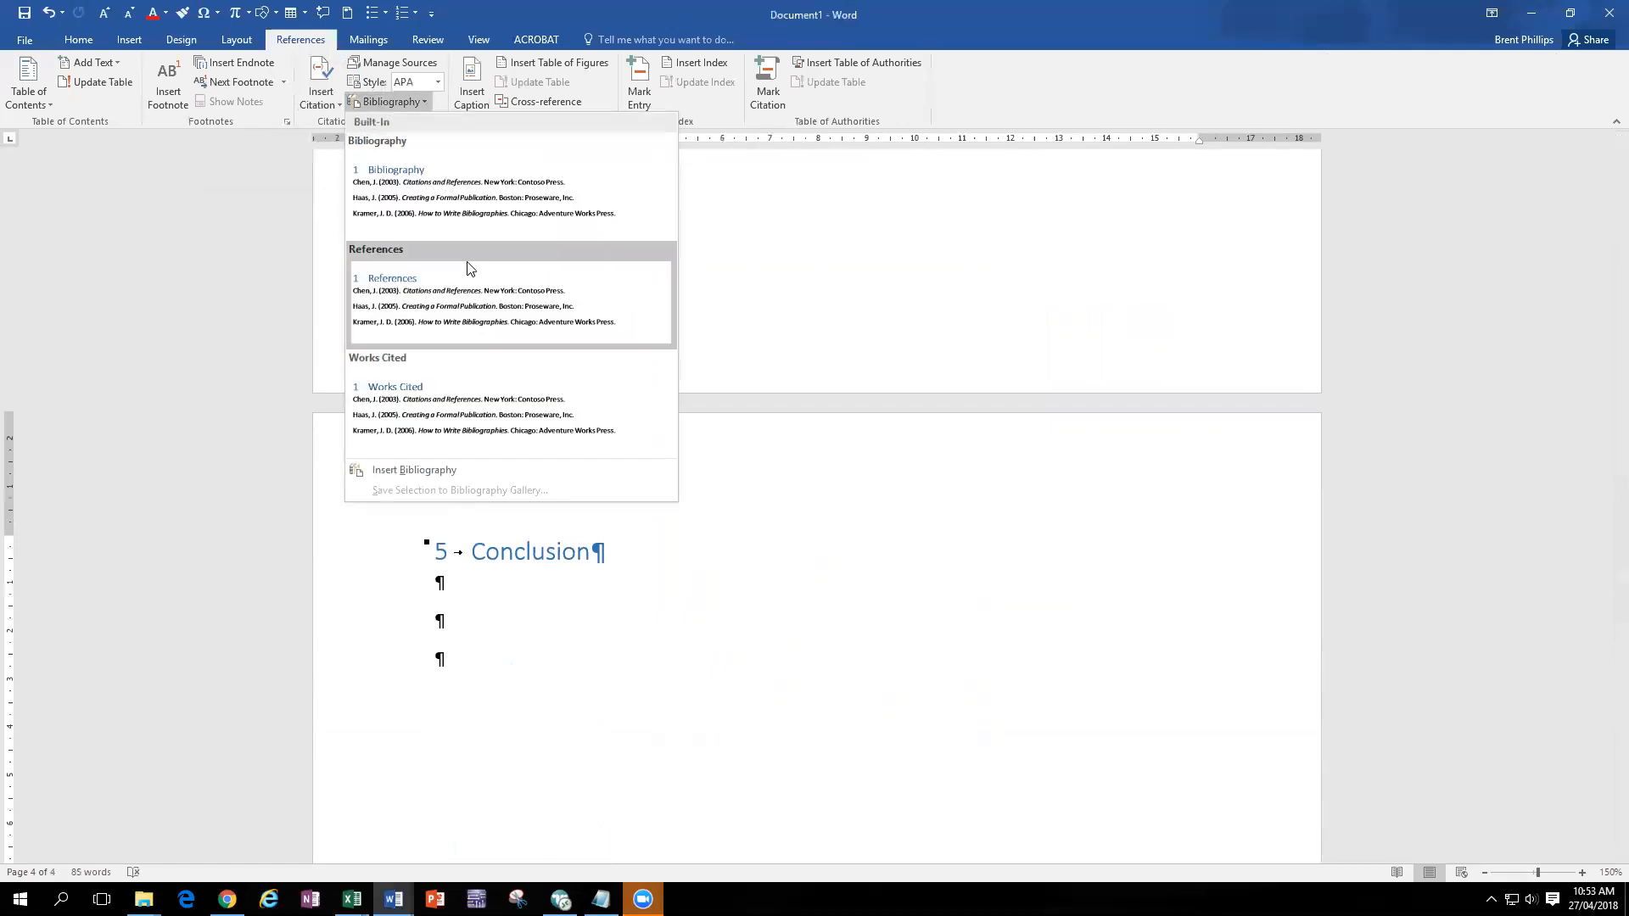
left_click(496, 297)
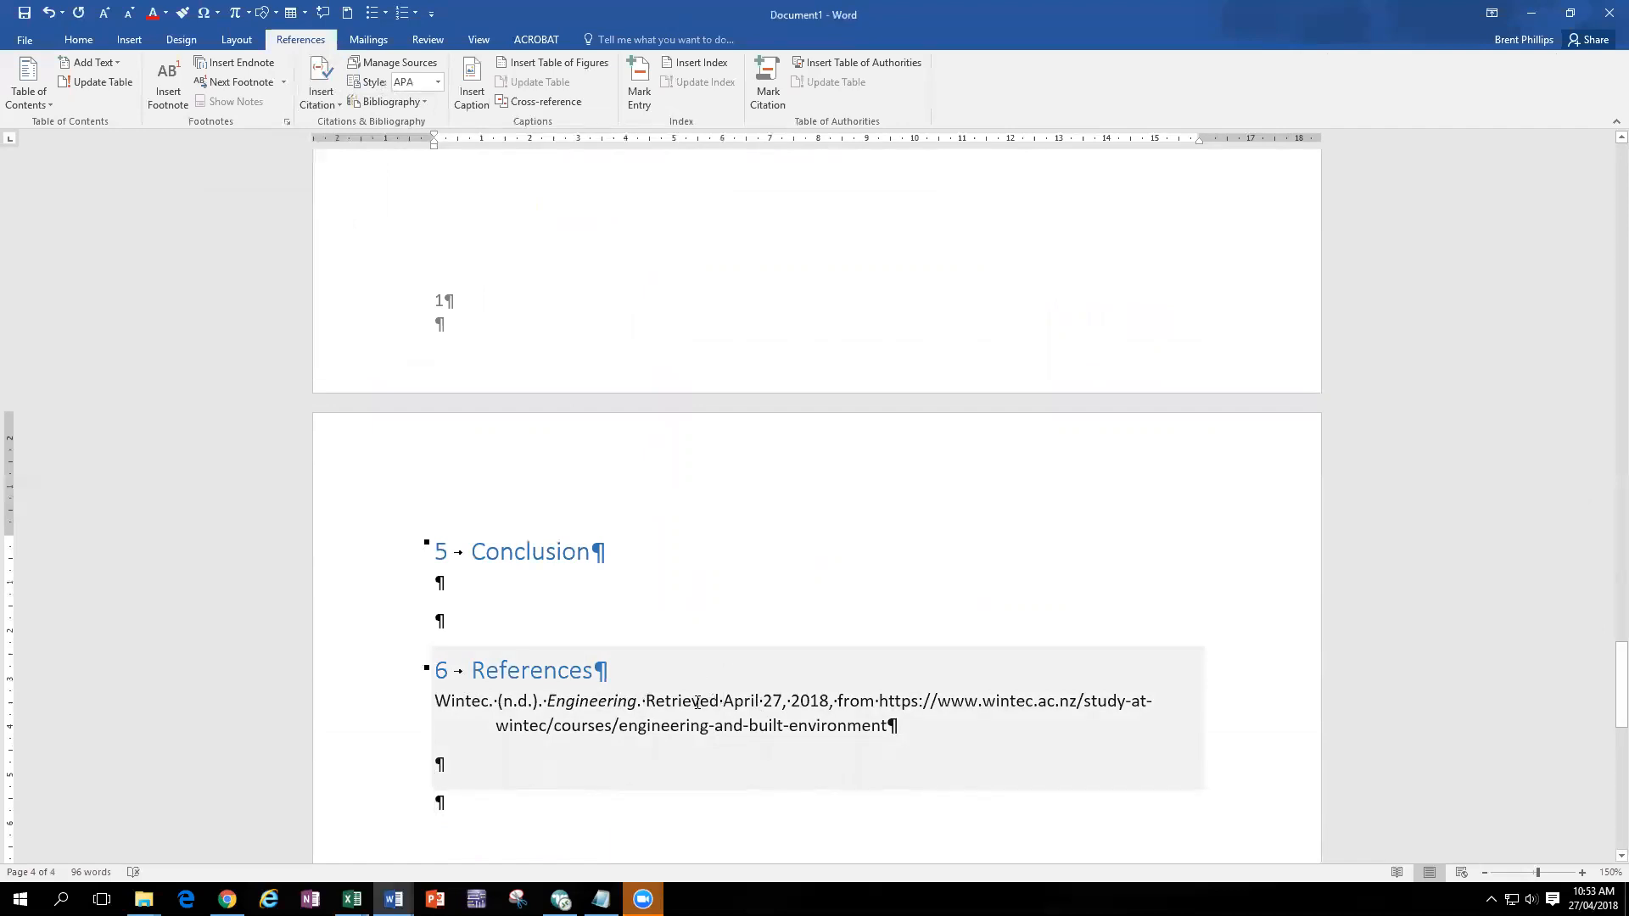
- Review the References list, then the Introduction's in-text citations, the map and the sentence that refers to it
scroll(701, 645, "down", 3)
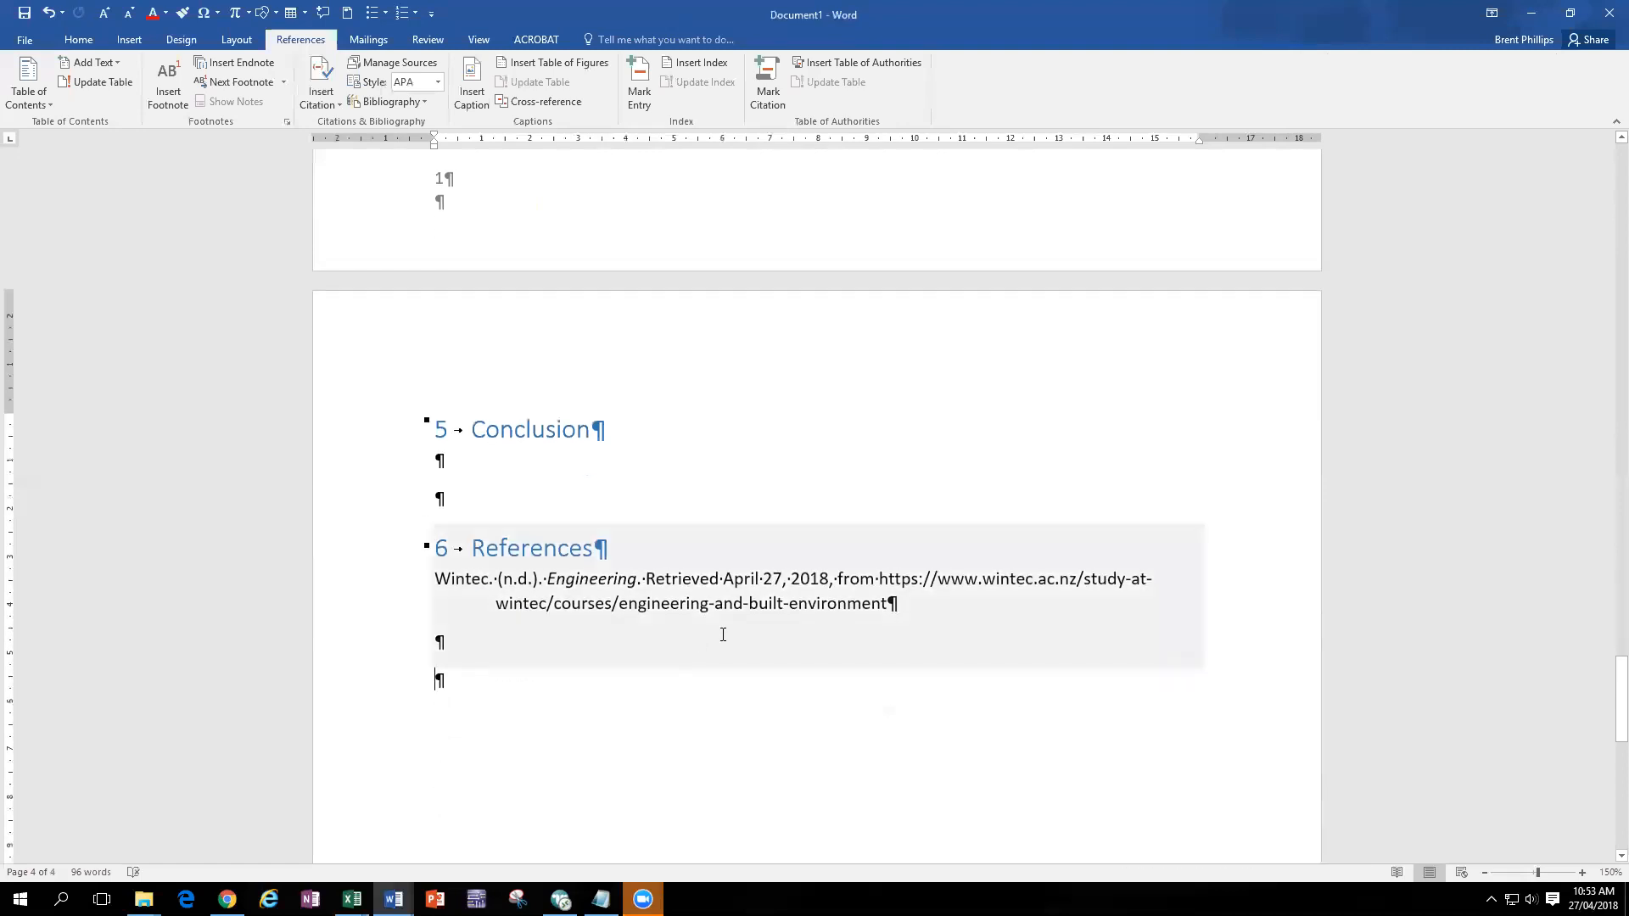
scroll(694, 581, "up", 9)
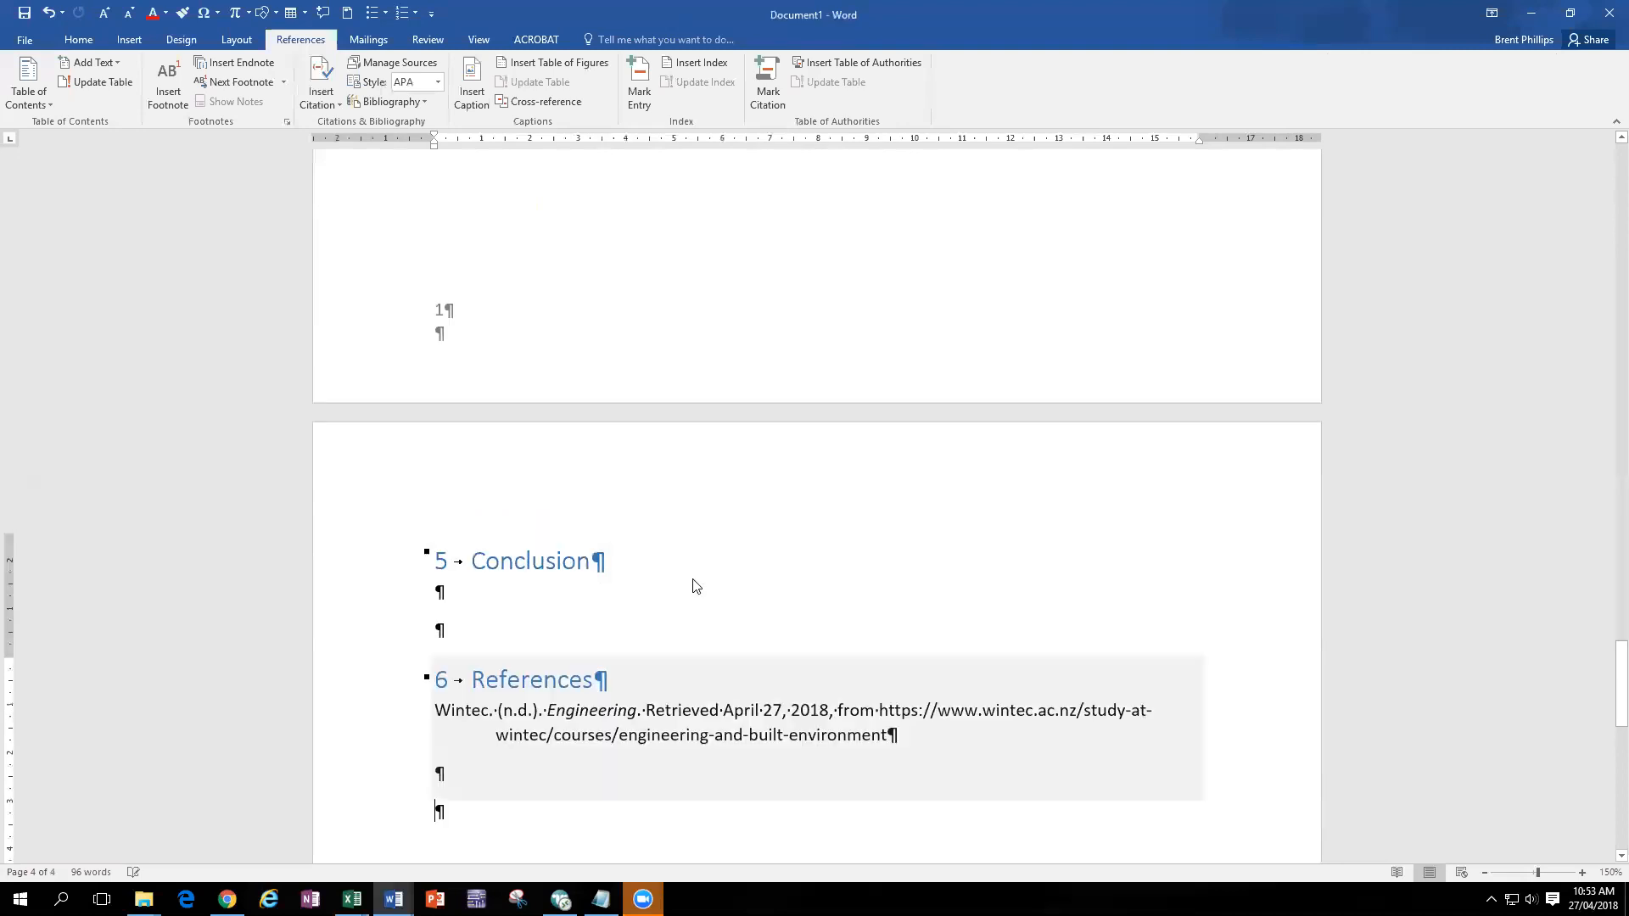
scroll(690, 577, "up", 9)
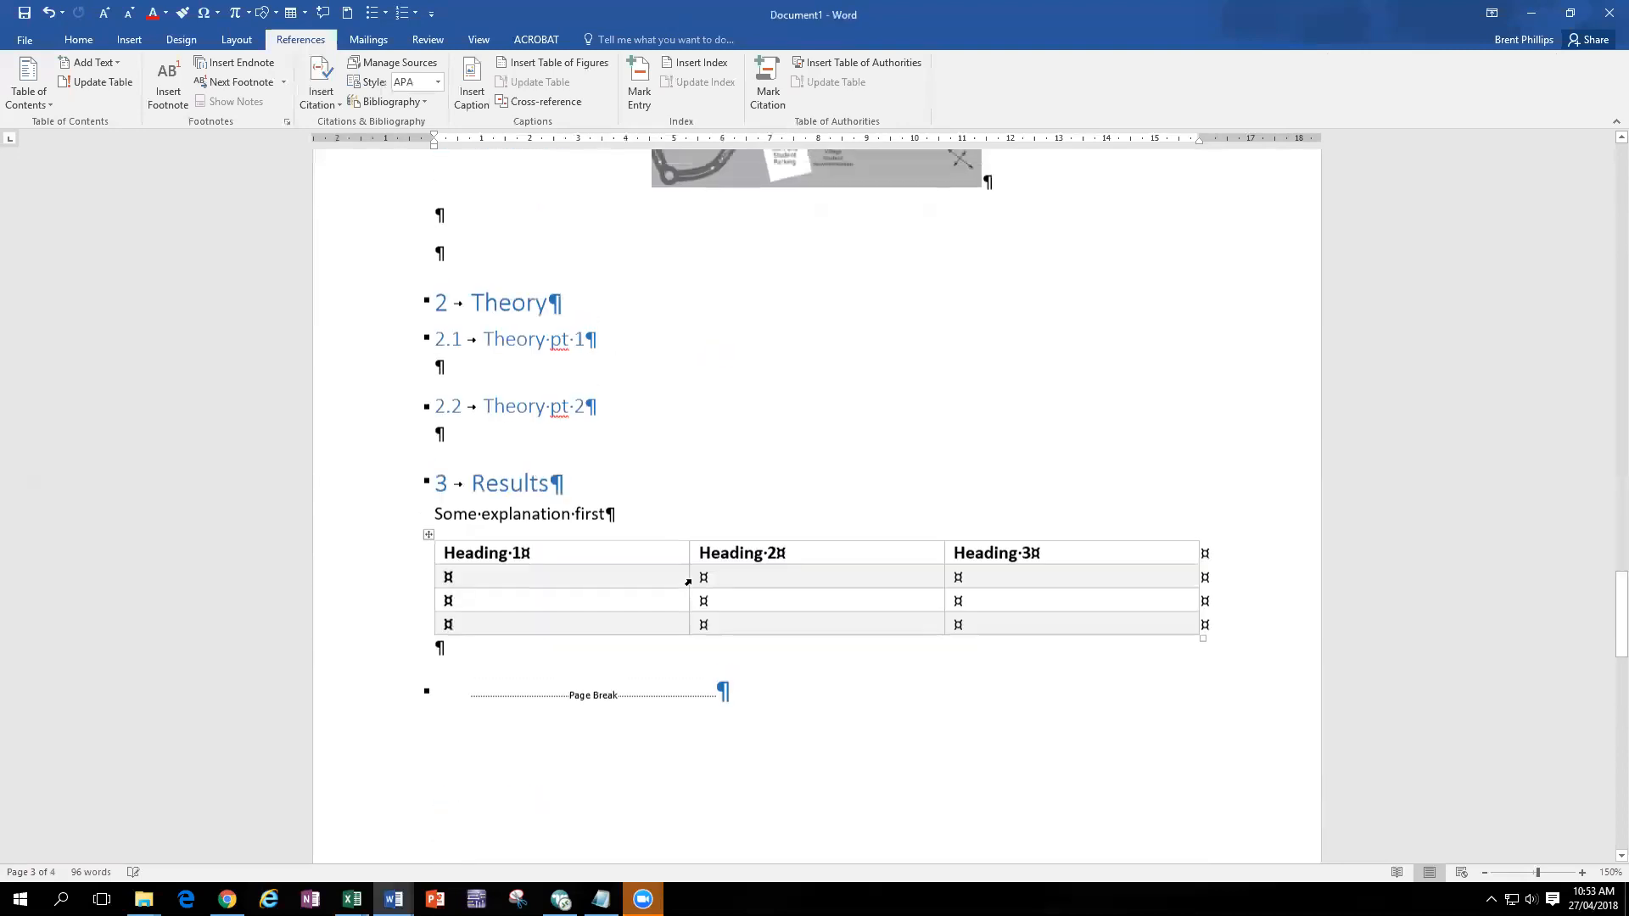
scroll(688, 581, "up", 12)
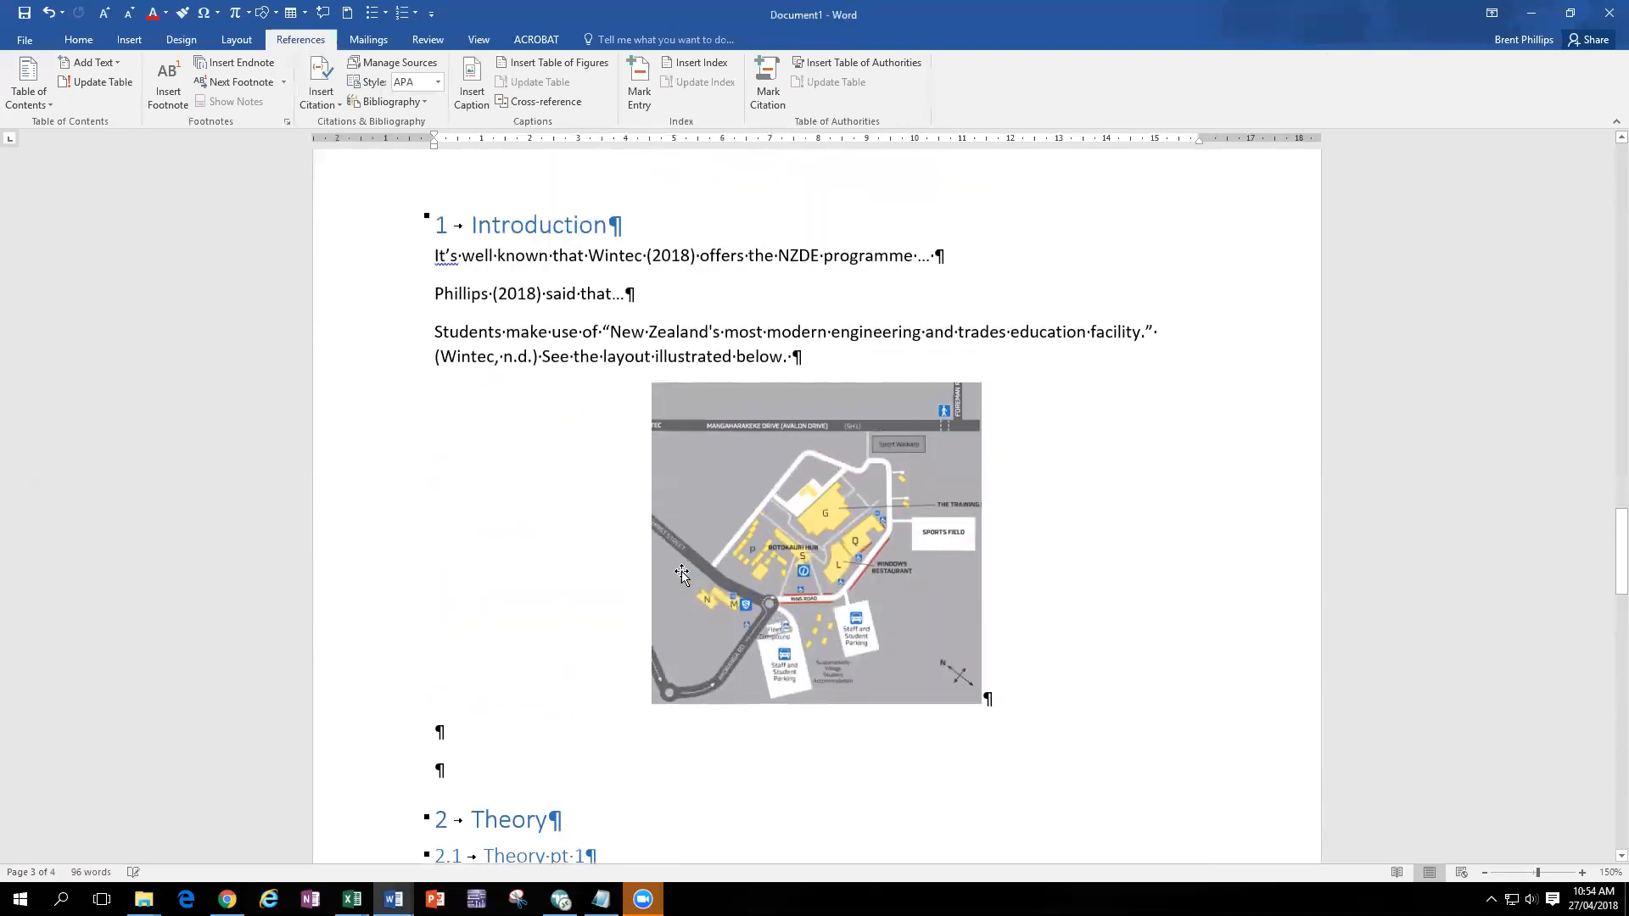
left_click(672, 295)
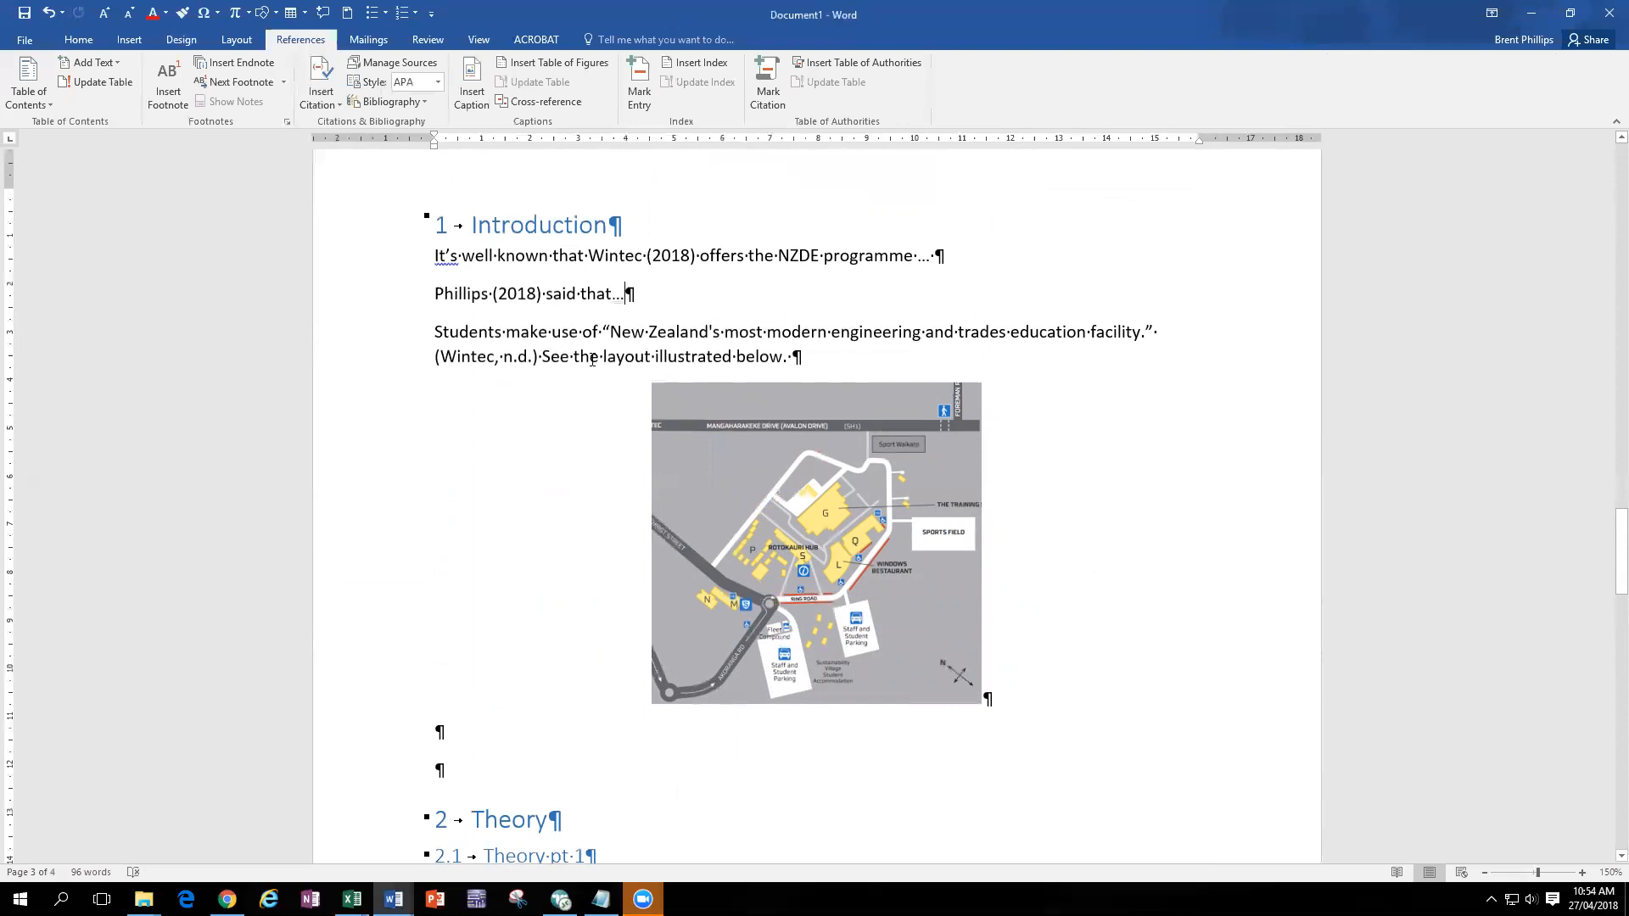
scroll(590, 361, "down", 1)
left_click(787, 397)
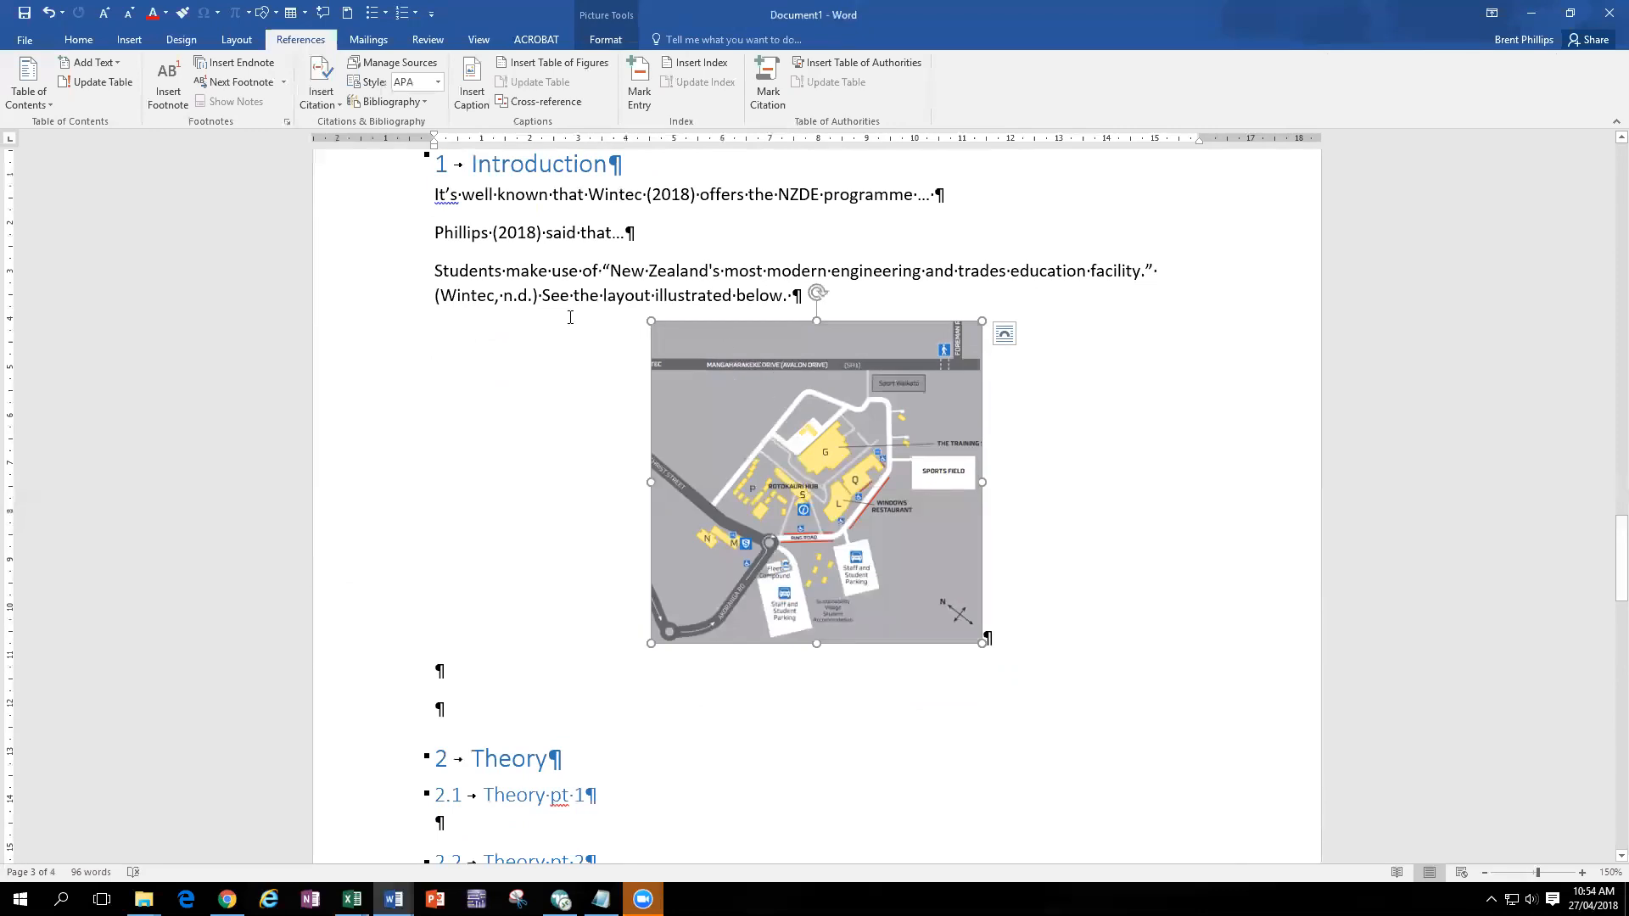
left_click_drag(543, 295, 778, 297)
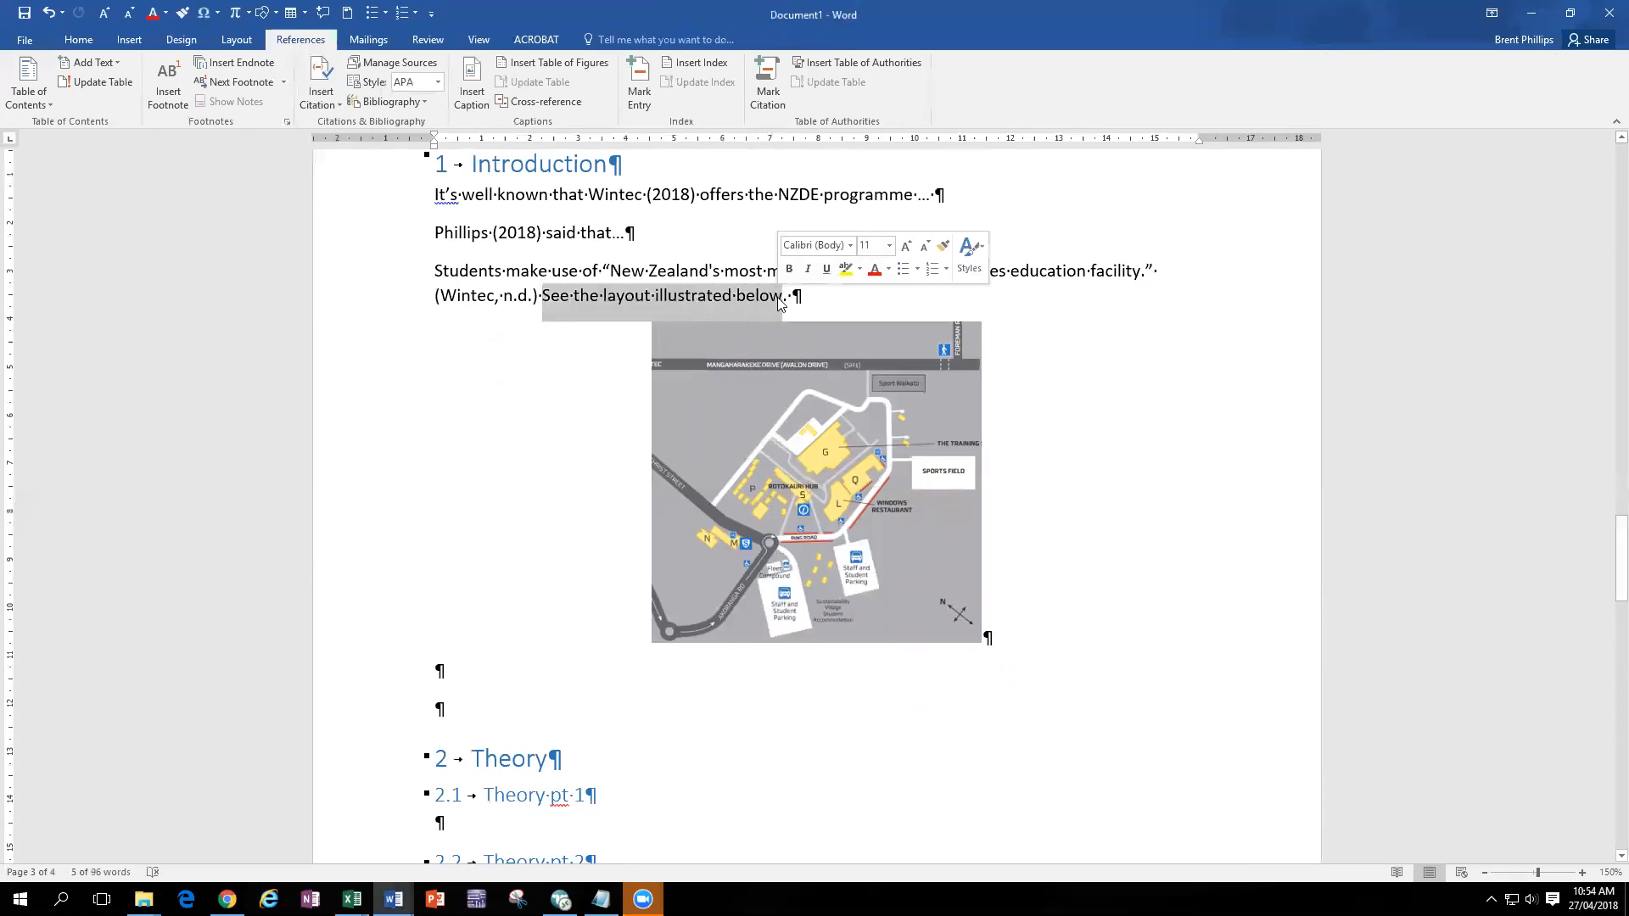
- Hide the paragraph and formatting marks in the document and deselect the sentence about the layout
left_click(78, 40)
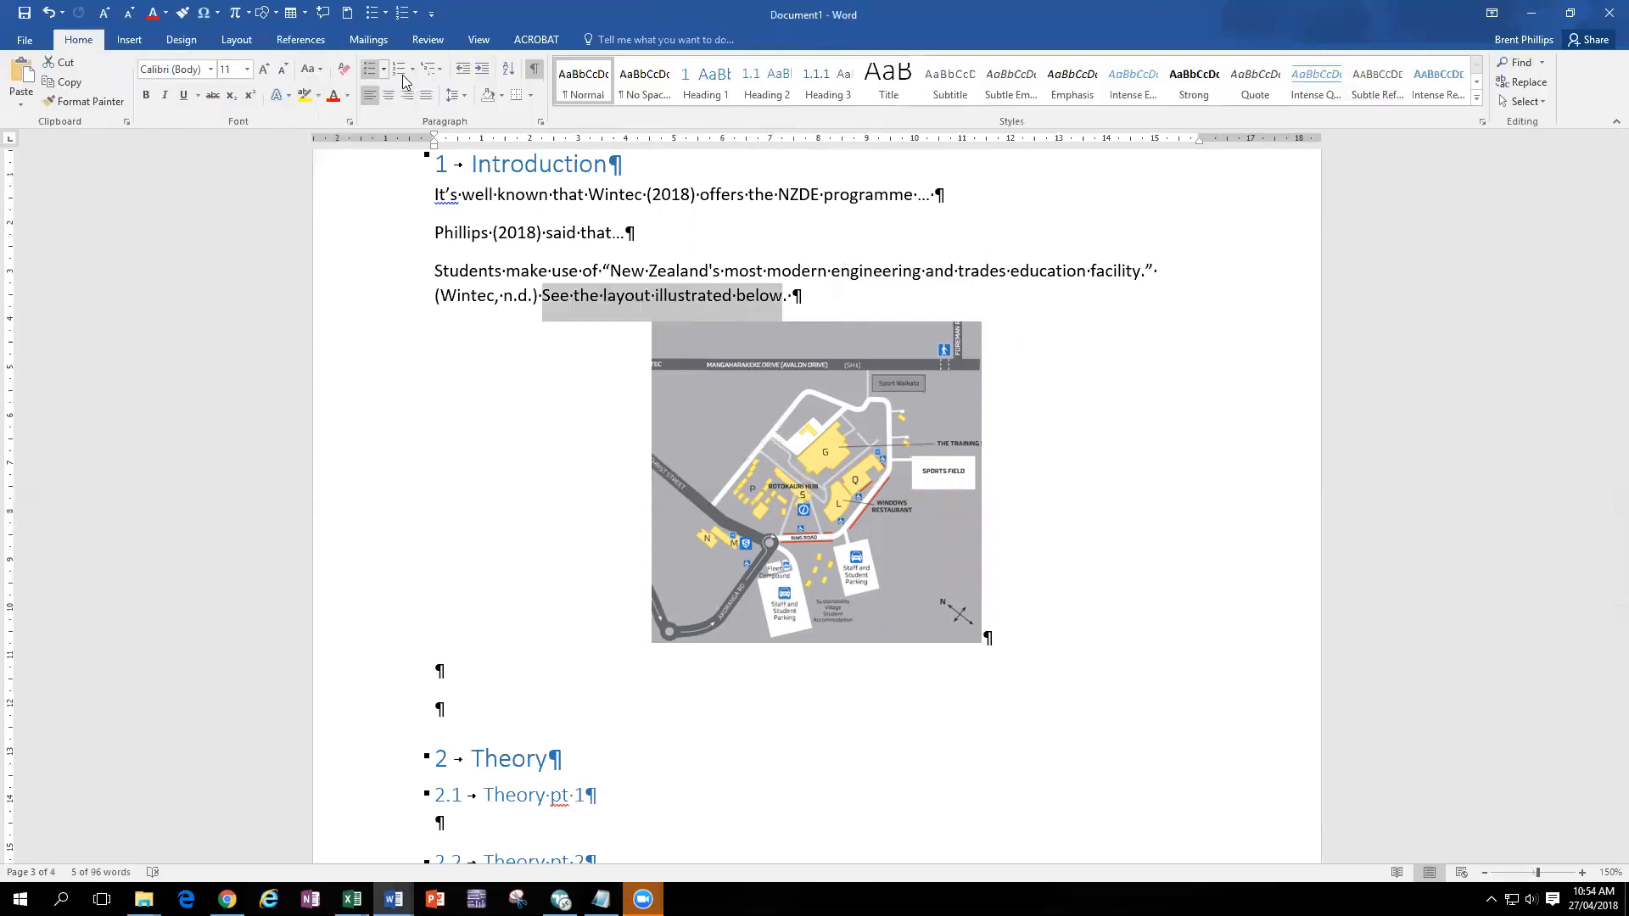
left_click(533, 73)
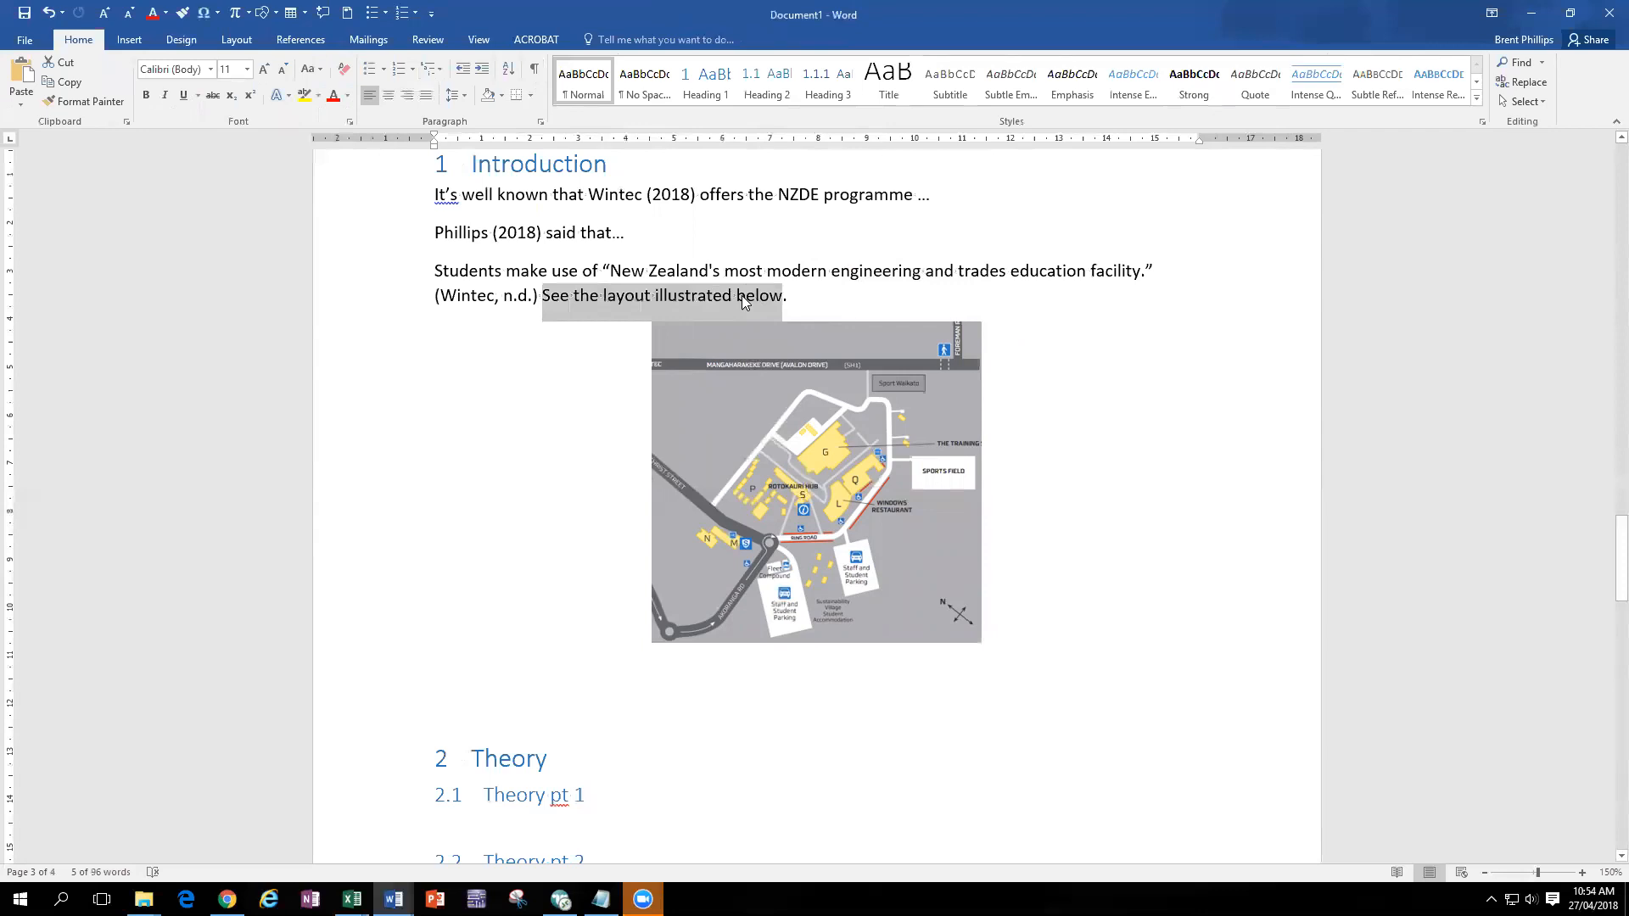
left_click(826, 300)
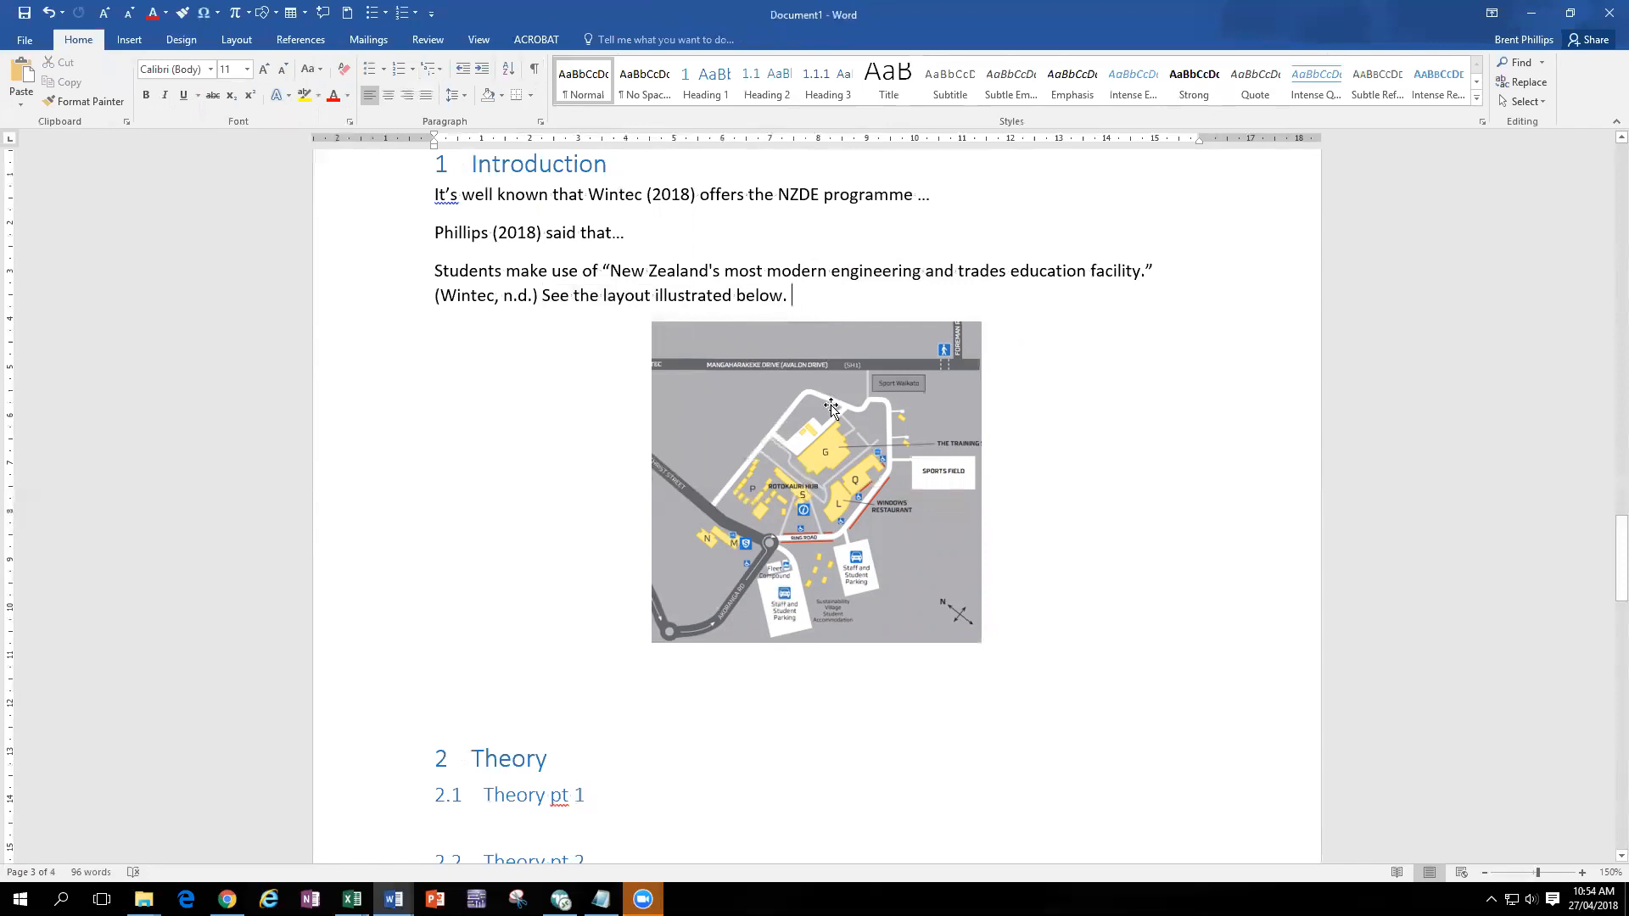
- Add the caption "Figure 1 map" below the campus map picture in the Introduction
left_click(903, 543)
right_click(903, 543)
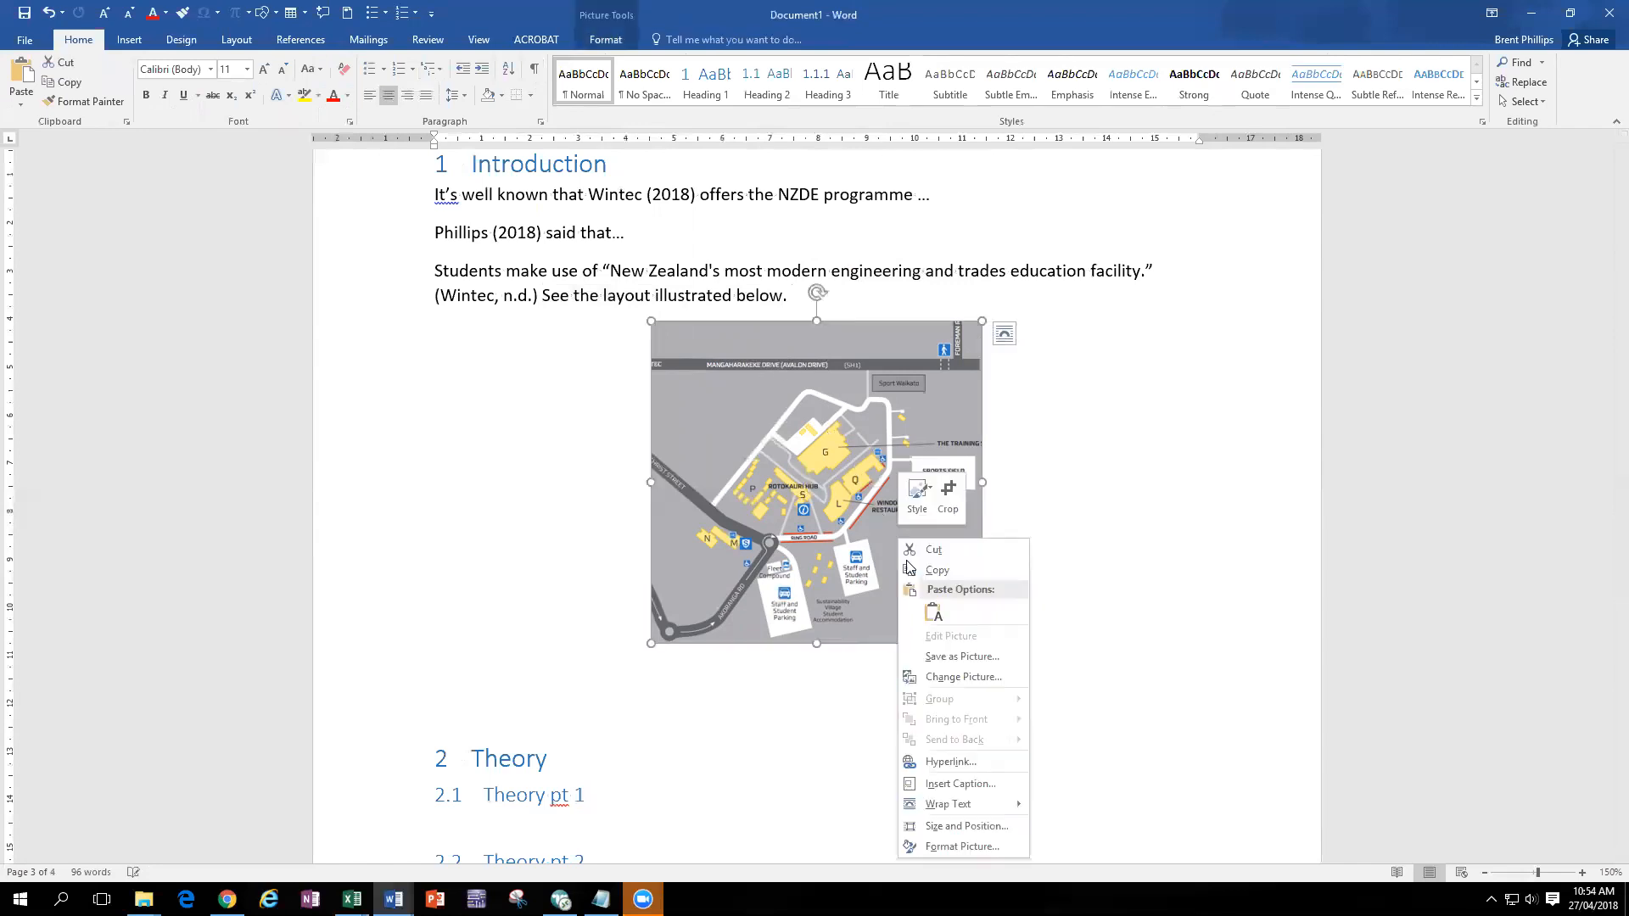
left_click(991, 786)
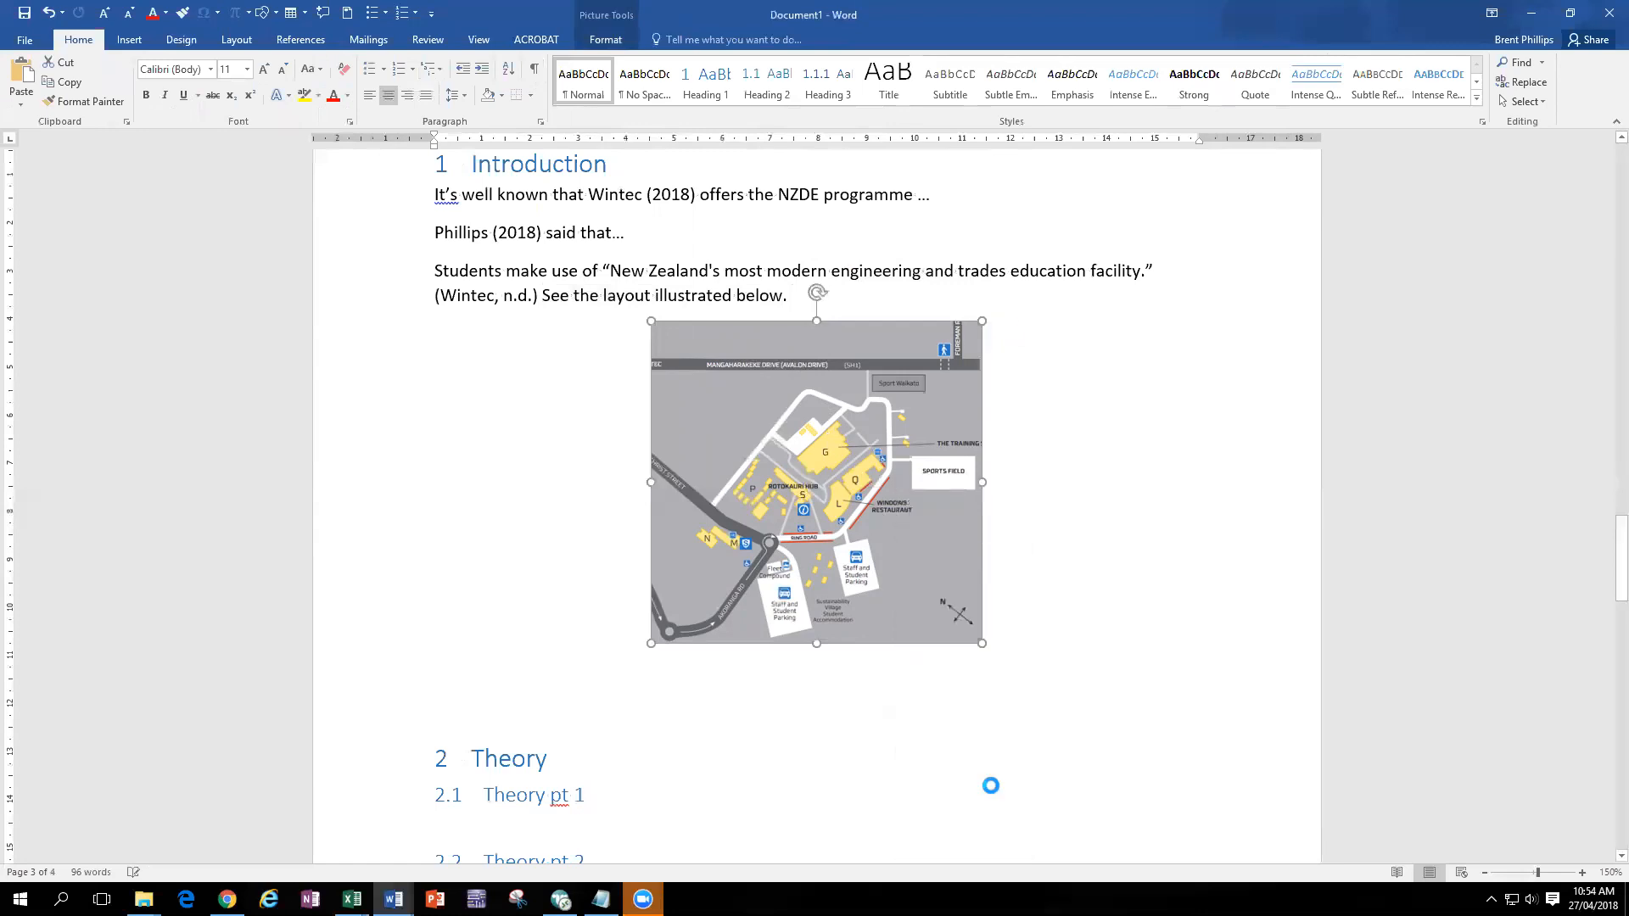
type("map")
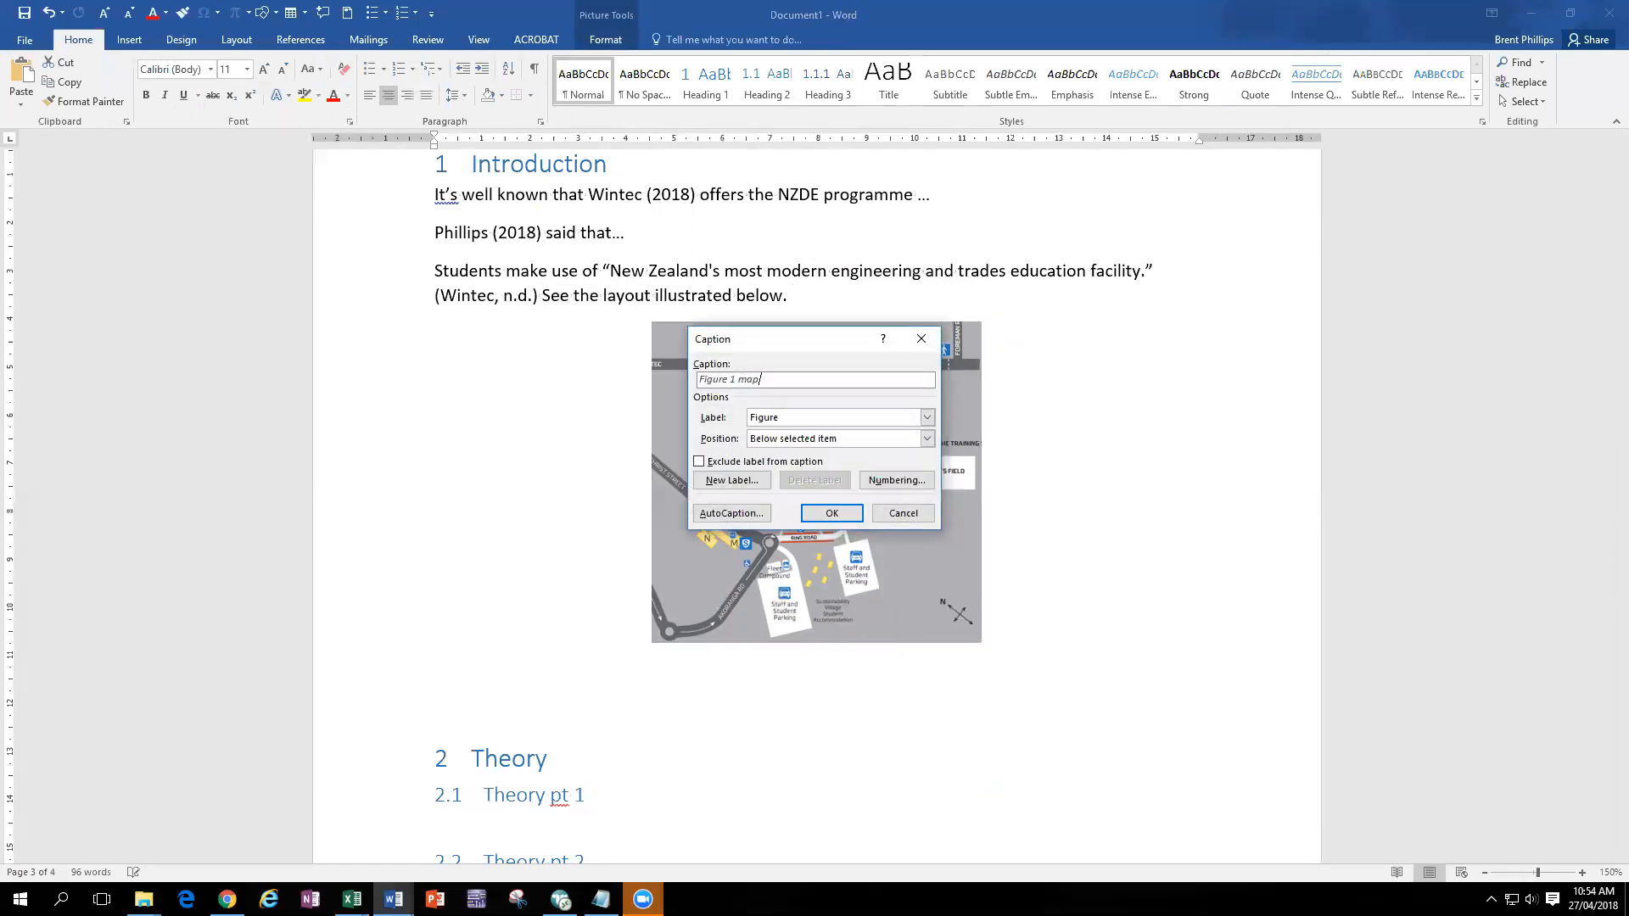
key("Return")
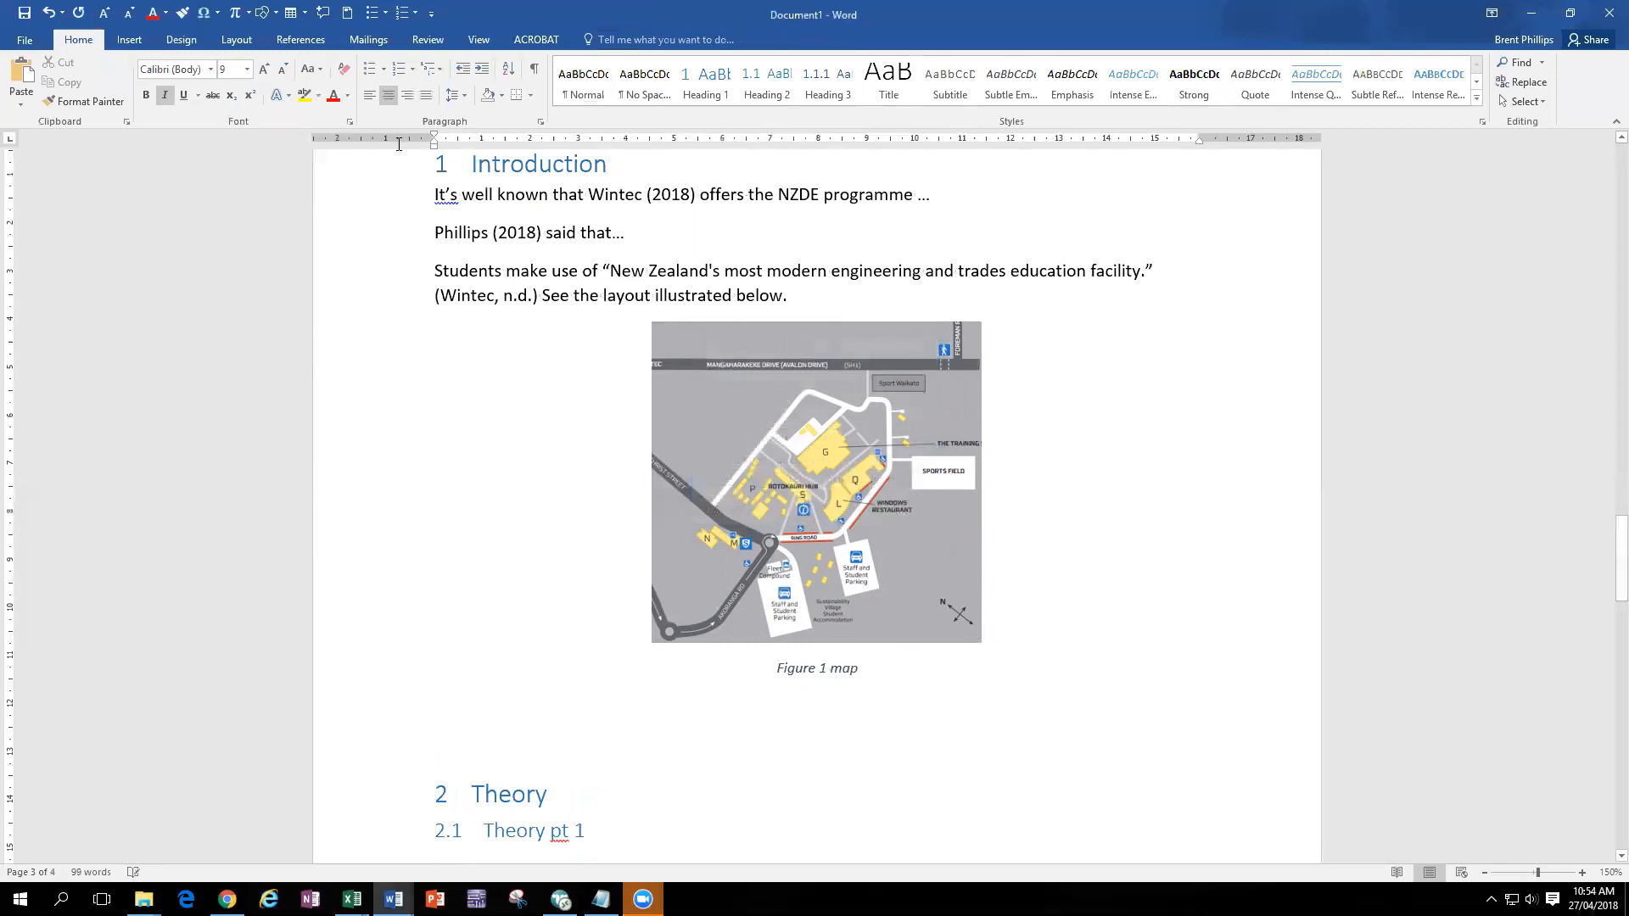
- Insert the citation for the Wintec "Engineering" source at the end of the map's caption
left_click(301, 40)
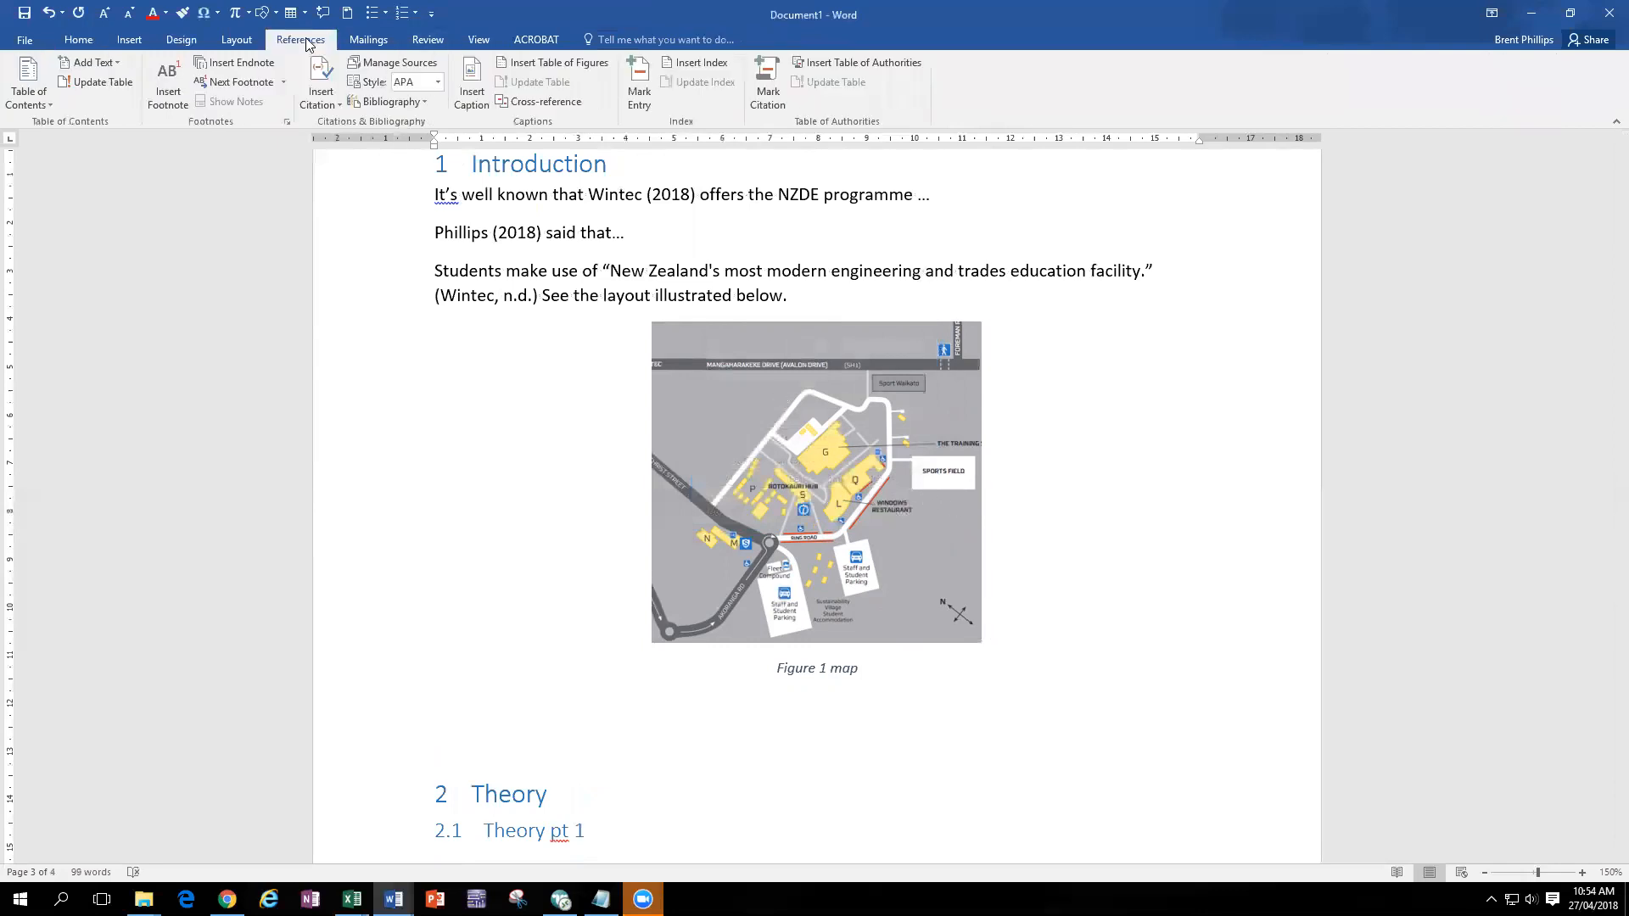
left_click(327, 97)
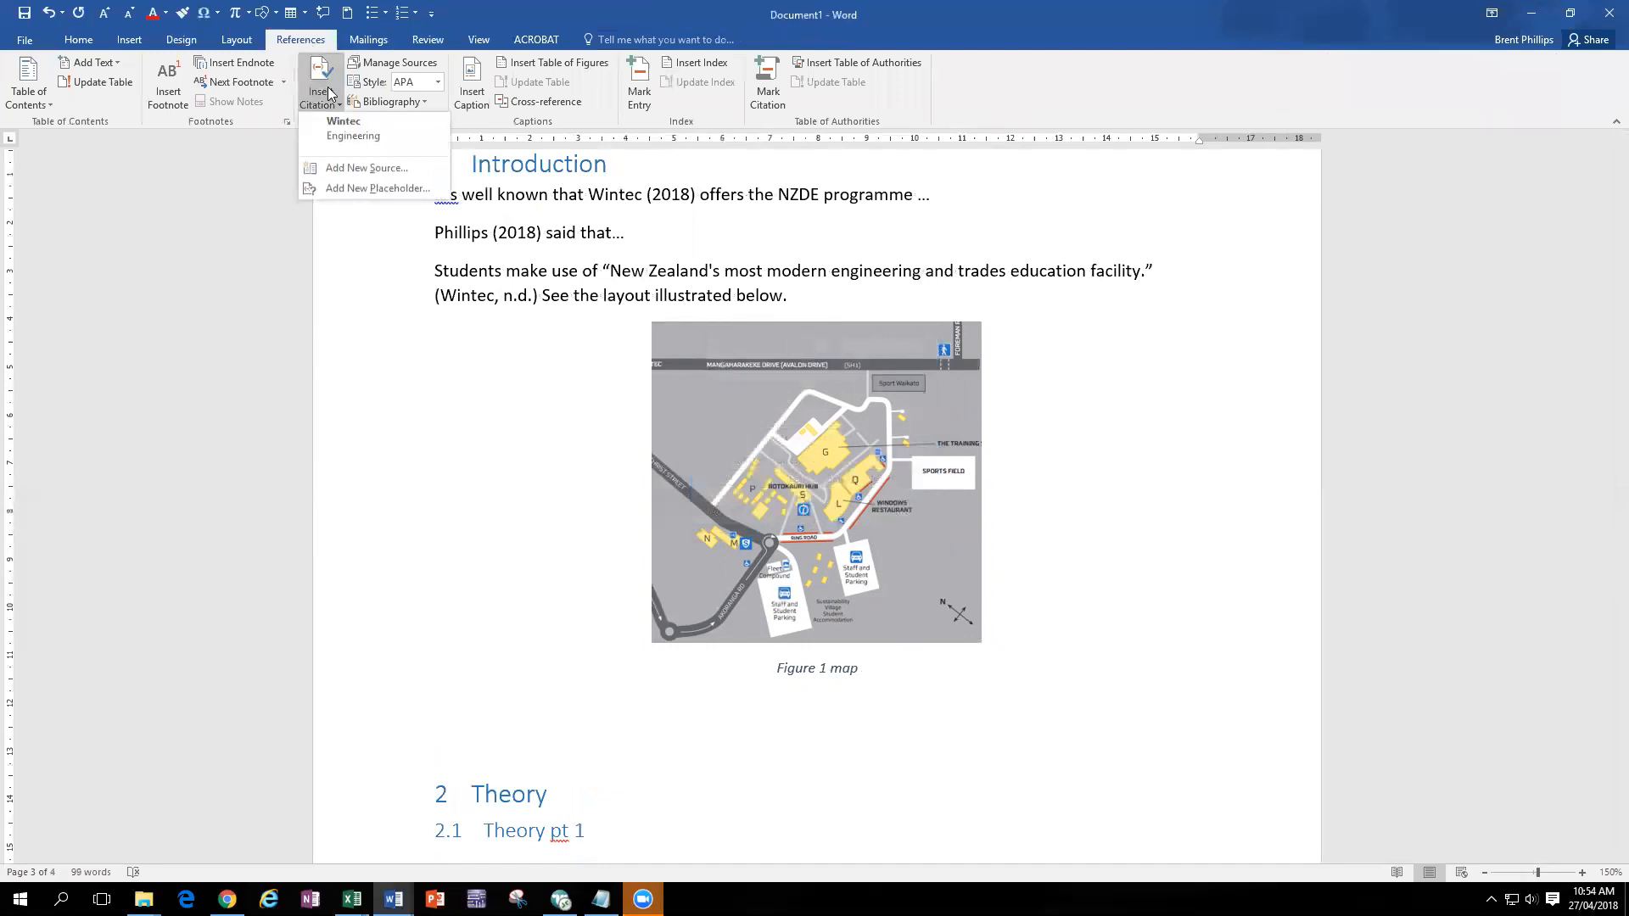
left_click(360, 140)
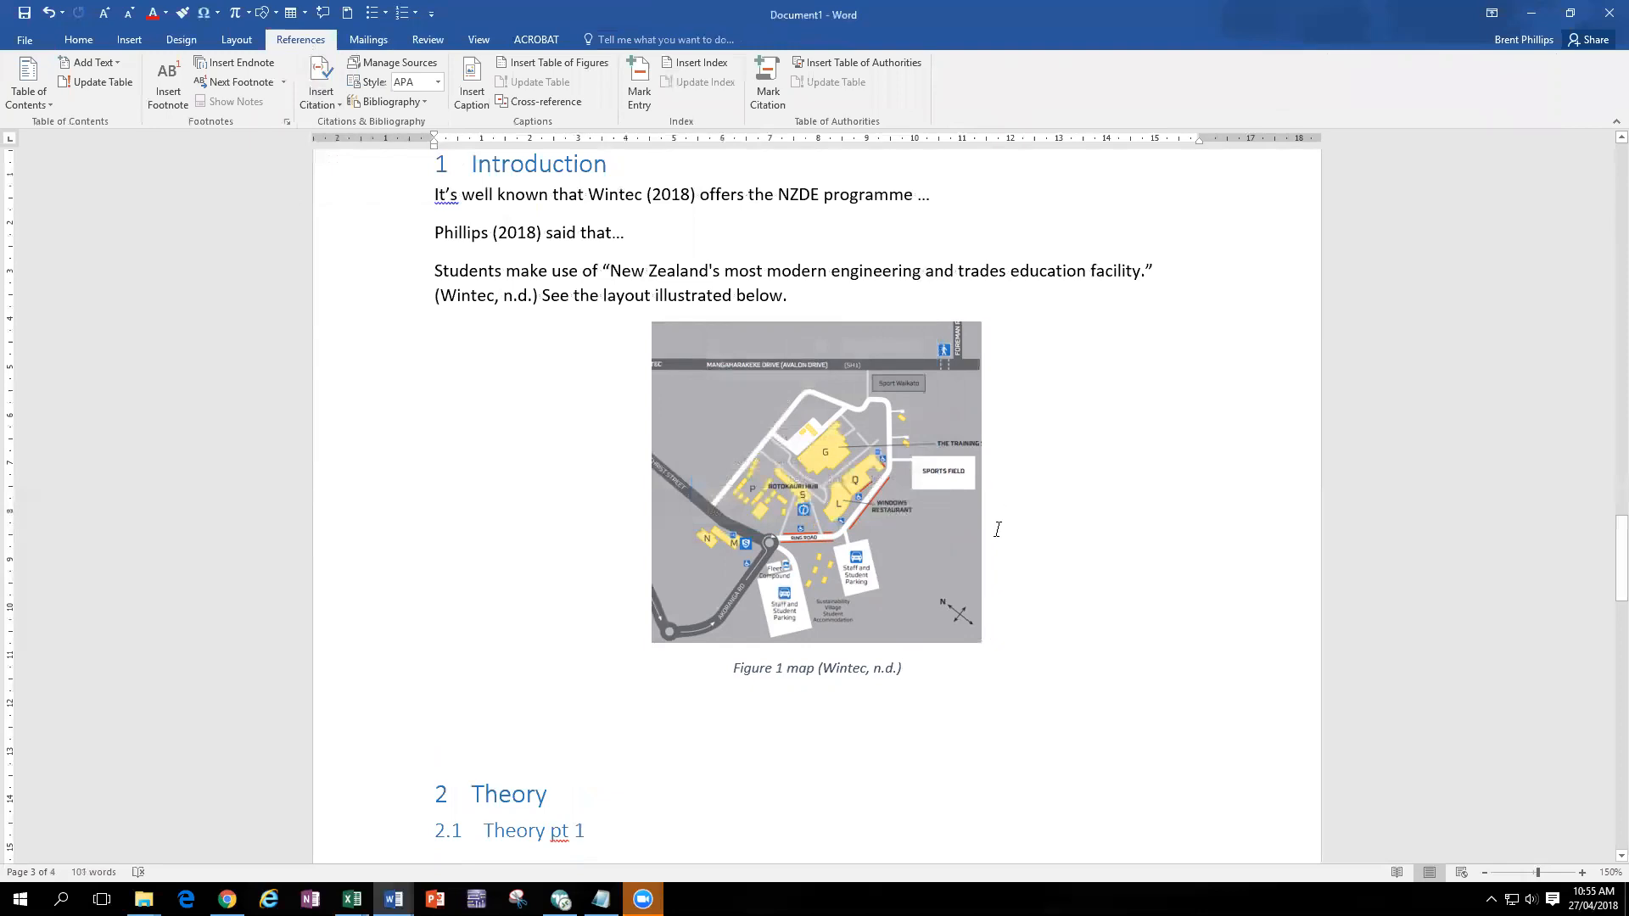
- Turn off the First Column style option for the table in the Results section, leaving Header Row enabled
scroll(998, 530, "down", 5)
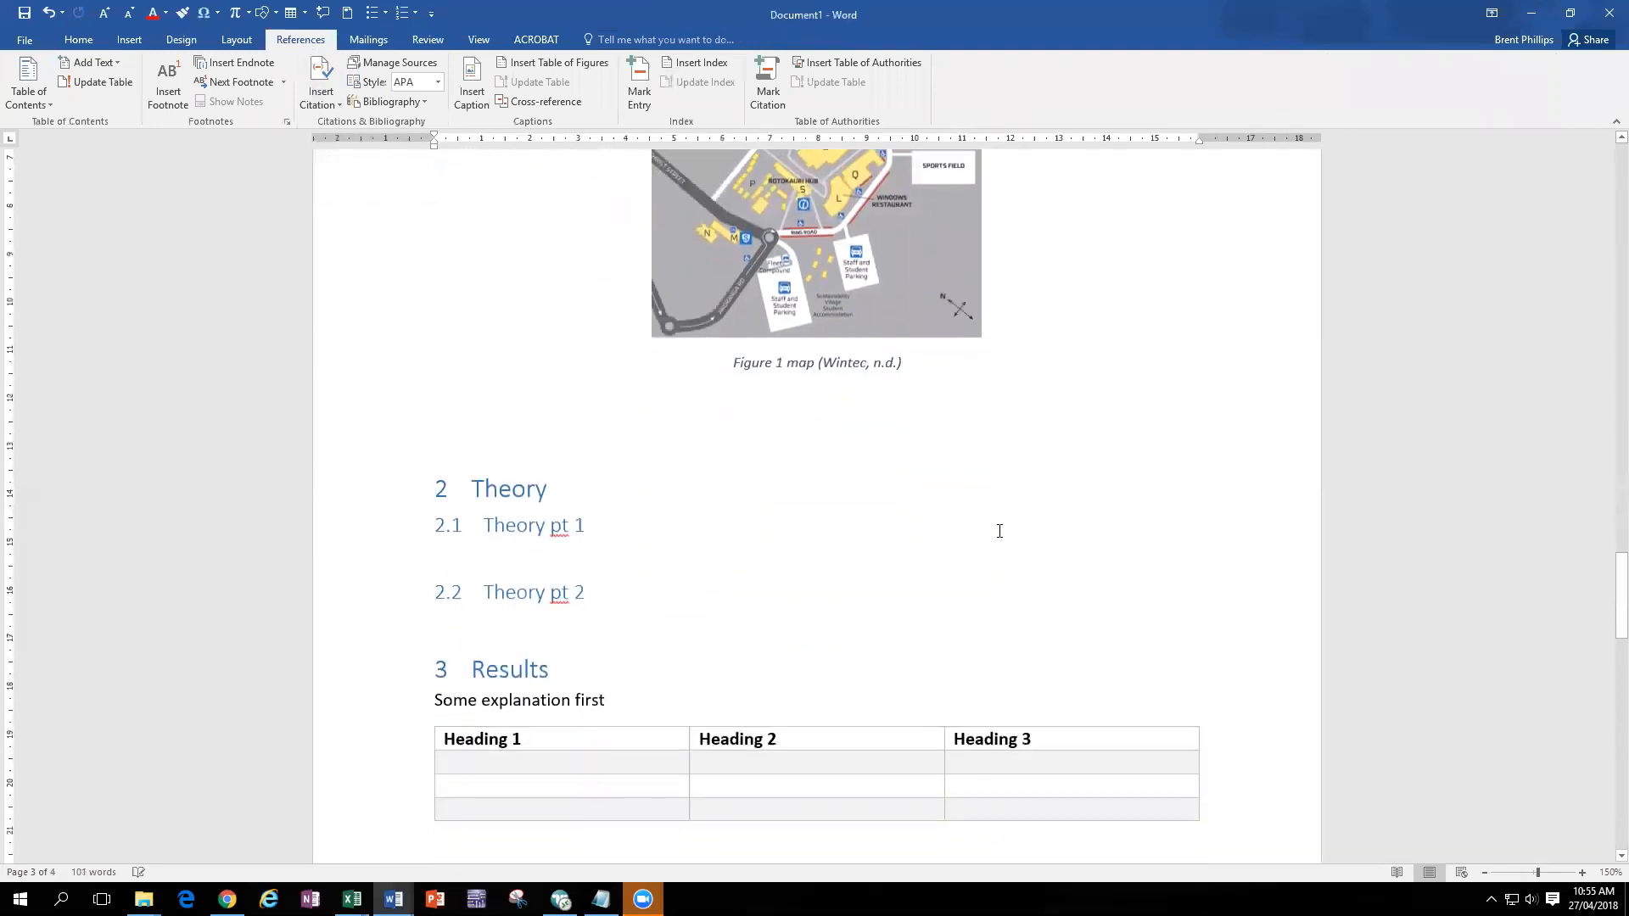
left_click(745, 625)
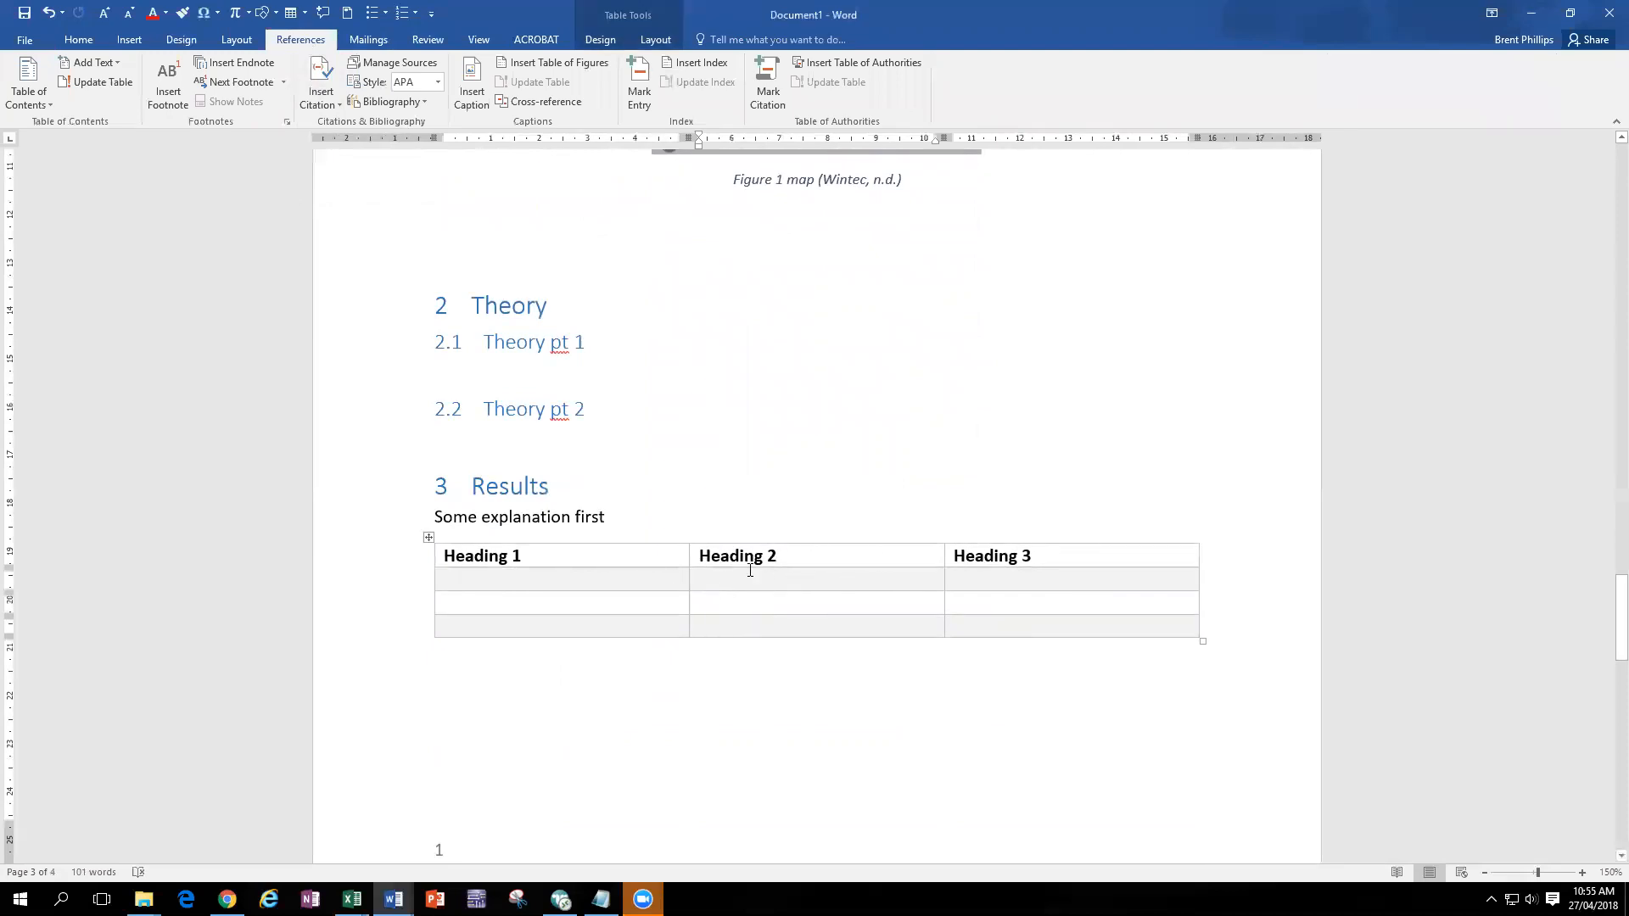
left_click(601, 39)
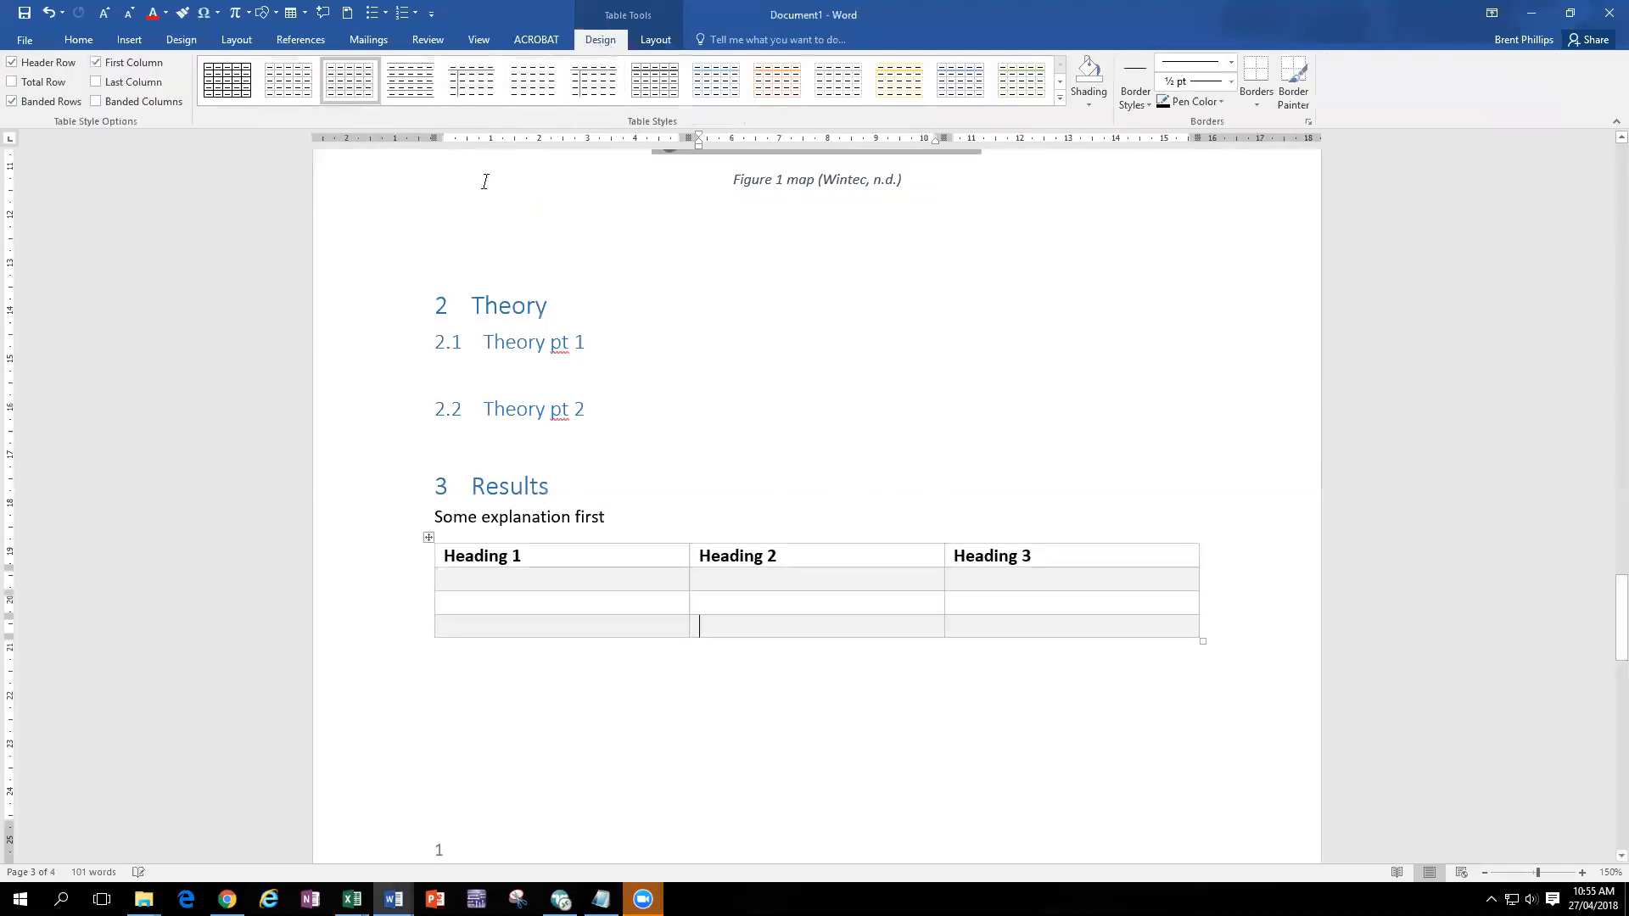
left_click(66, 70)
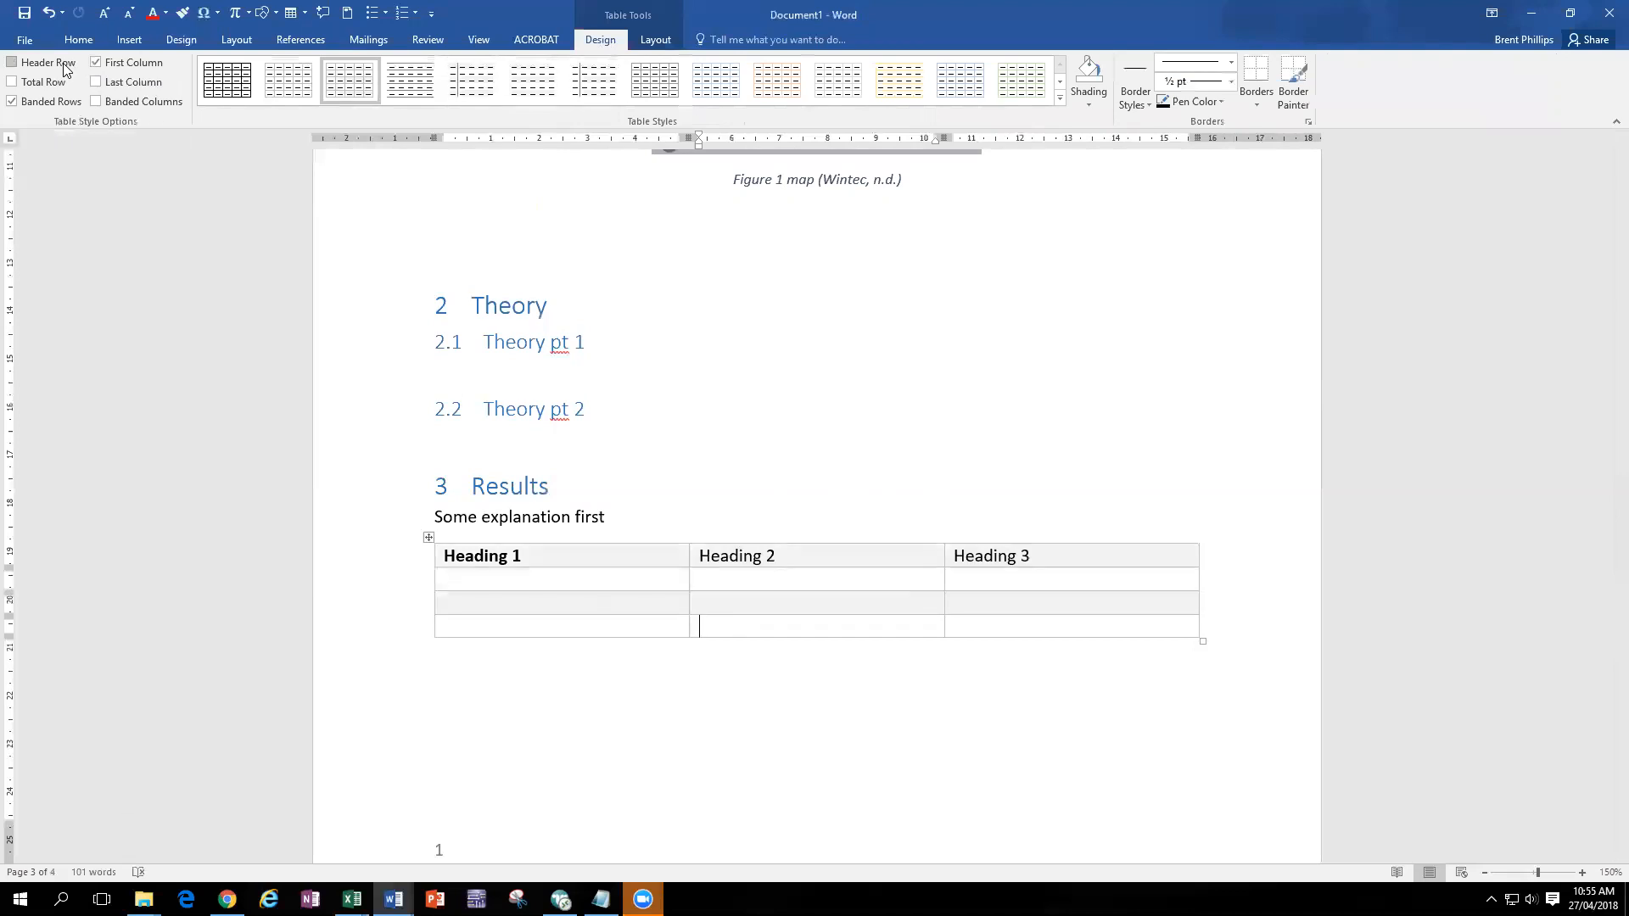
left_click(66, 70)
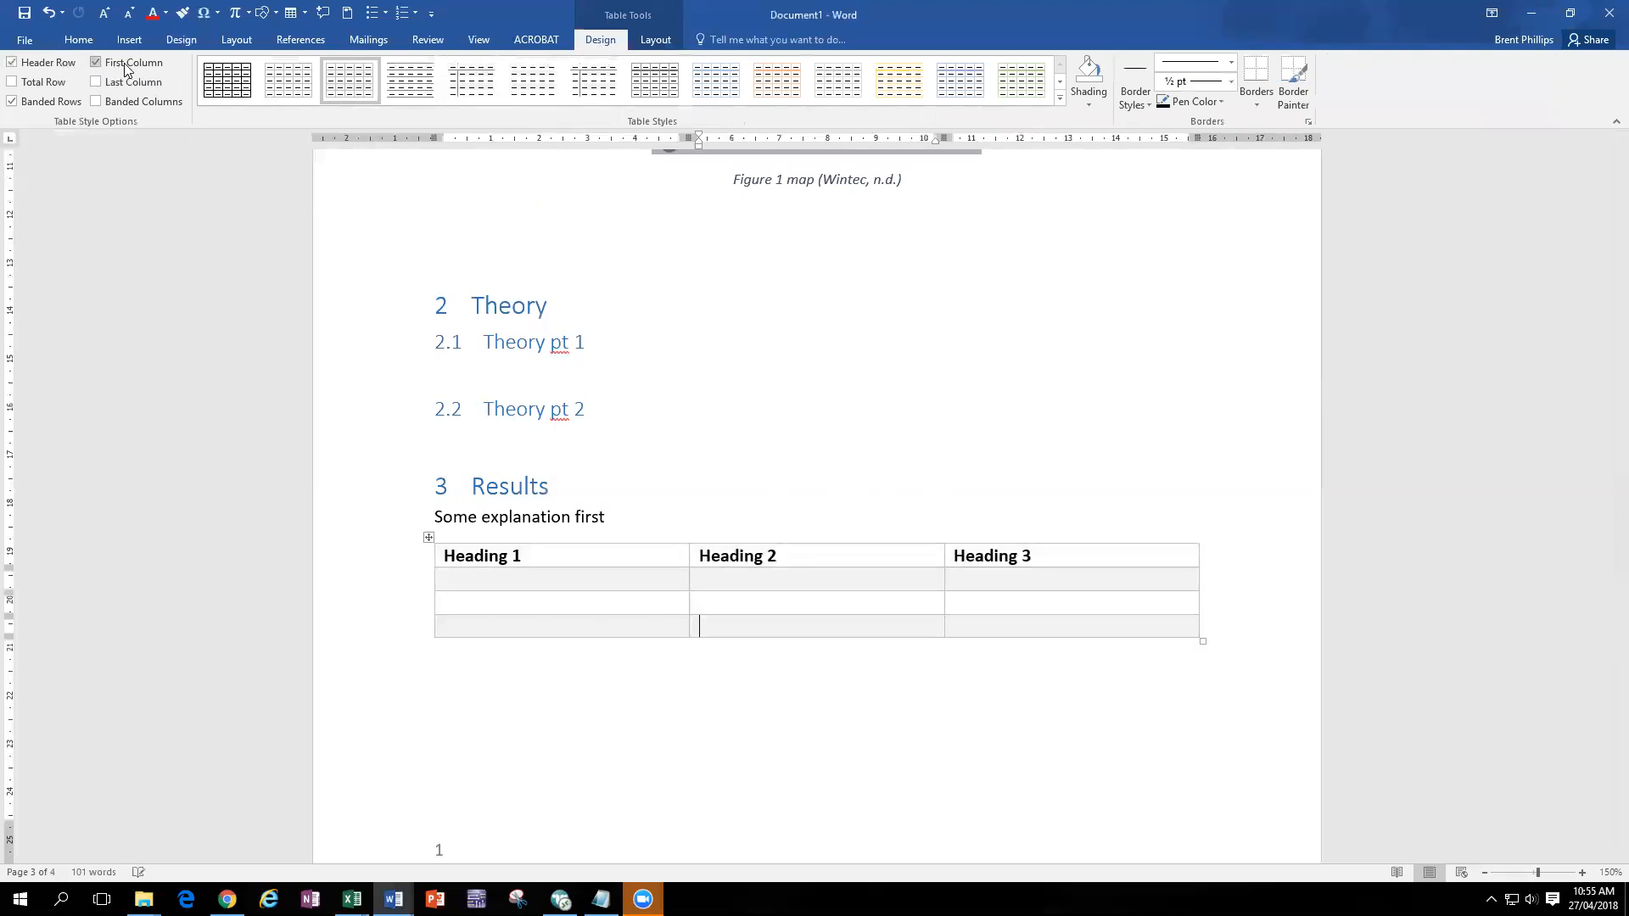
left_click(126, 68)
right_click(746, 631)
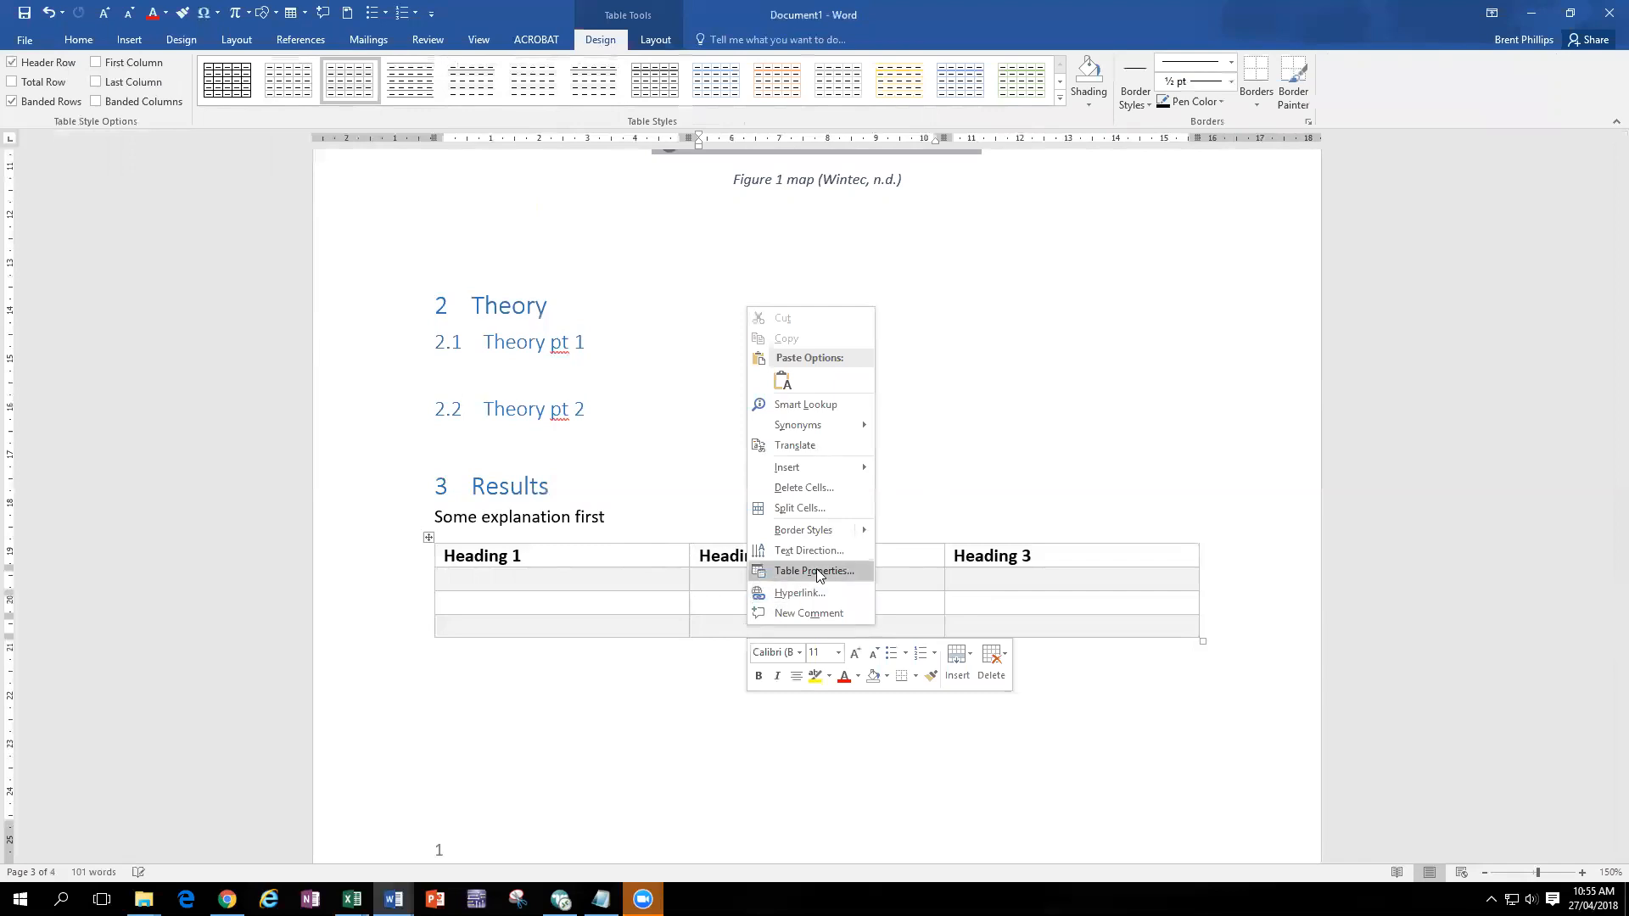
left_click(613, 560)
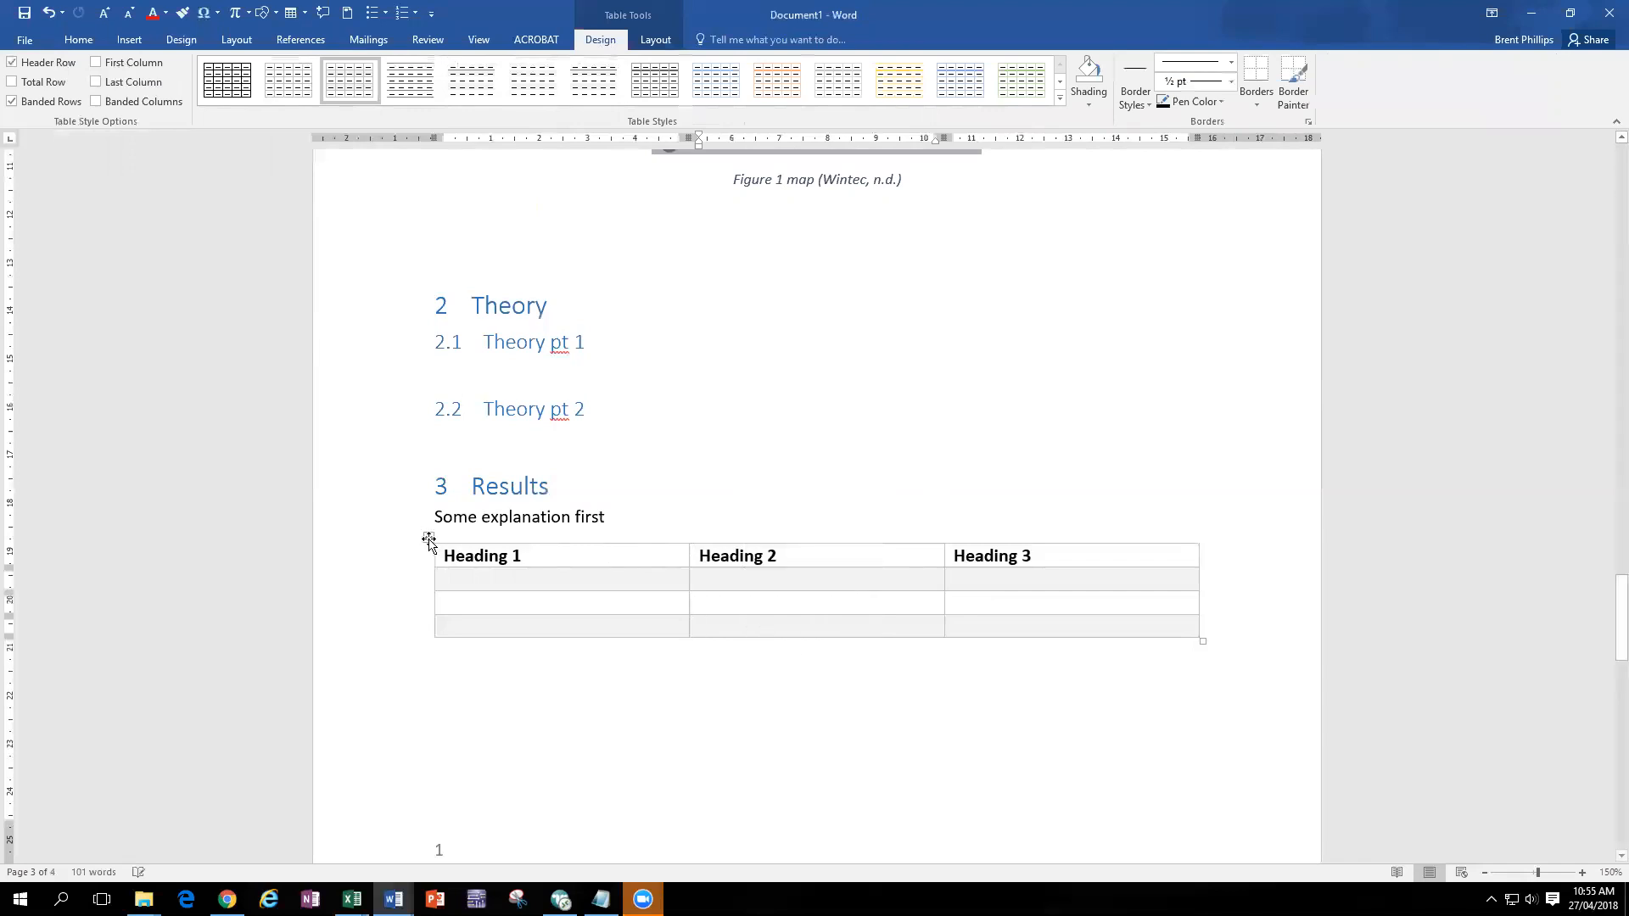
- Try captioning the Results table with the Table label and the text "results from x test" above it, and undo that caption
left_click(428, 541)
right_click(577, 555)
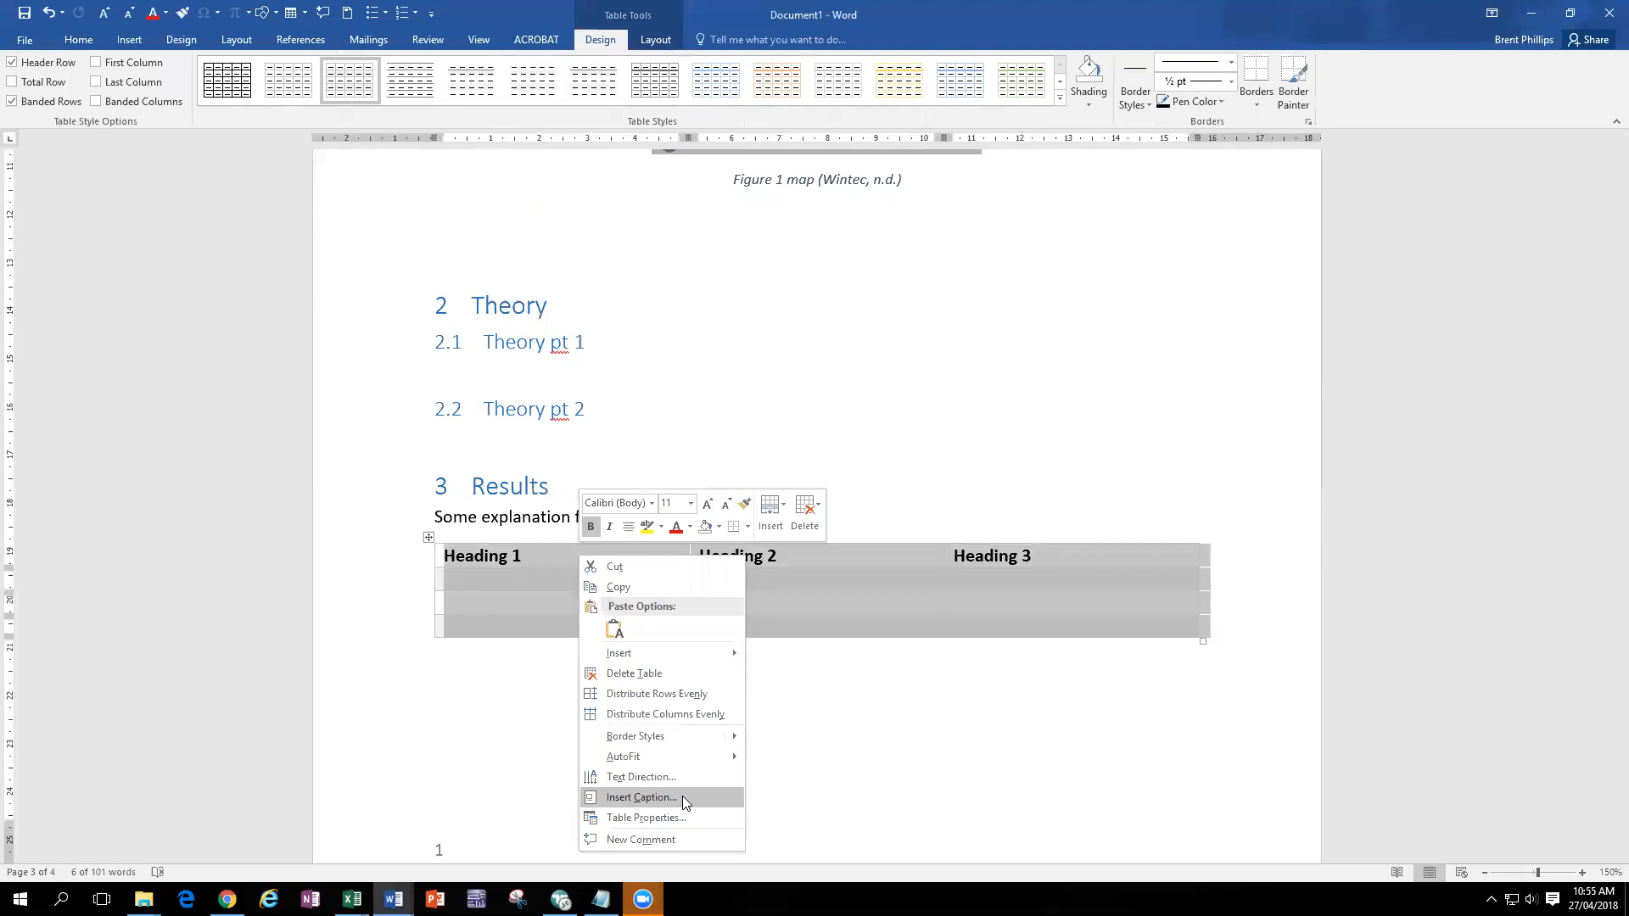
left_click(642, 797)
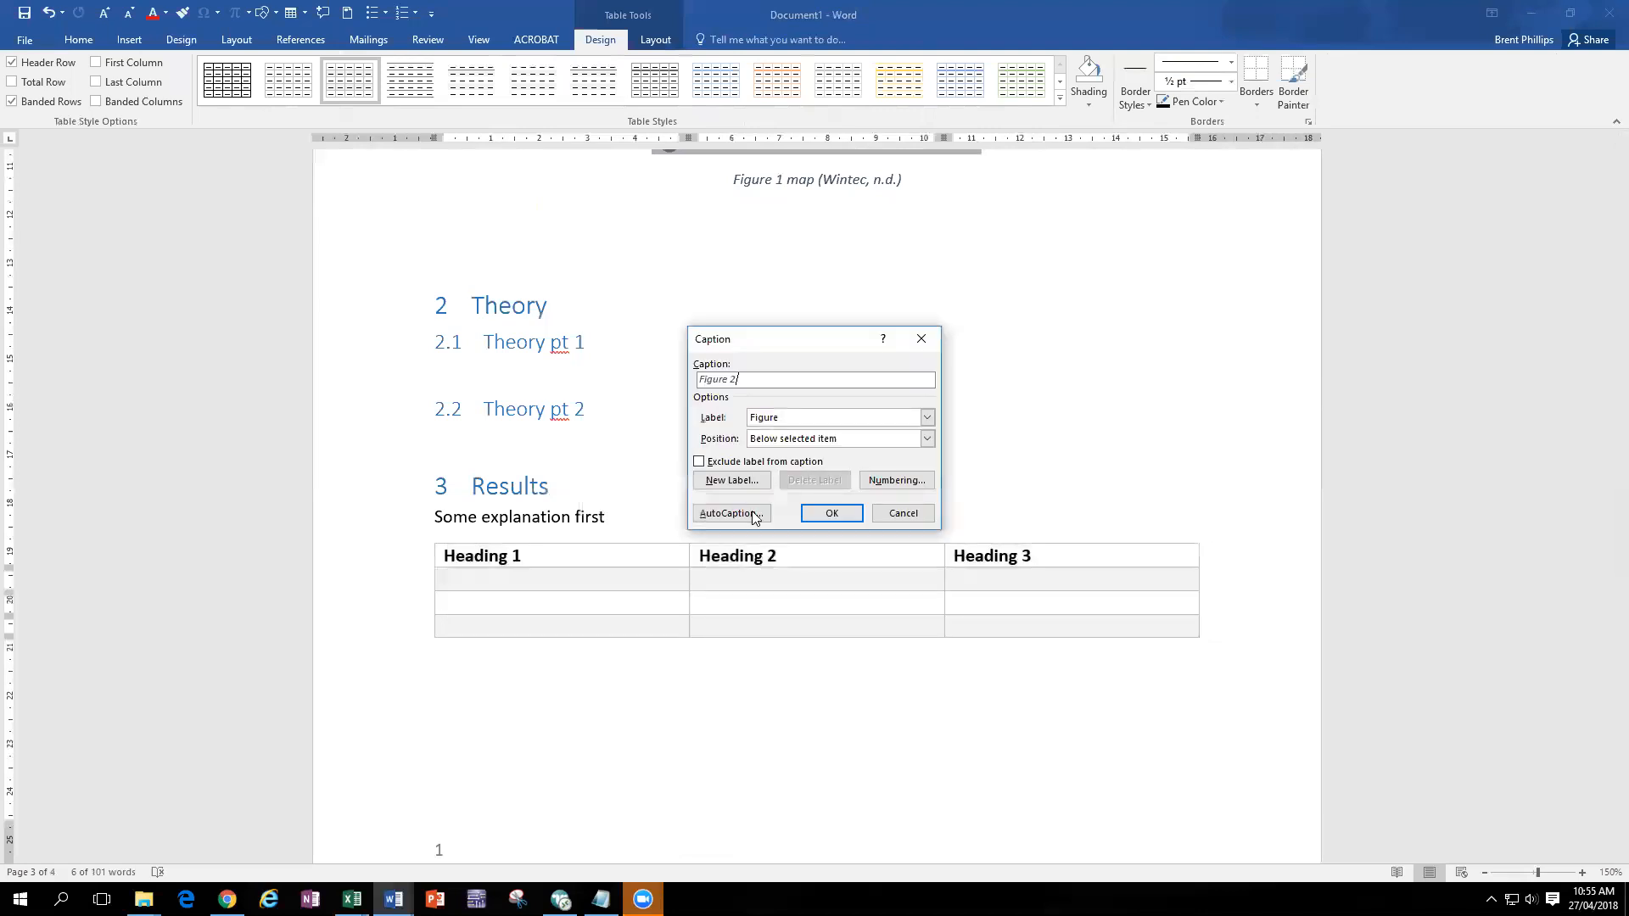
left_click_drag(810, 339, 832, 289)
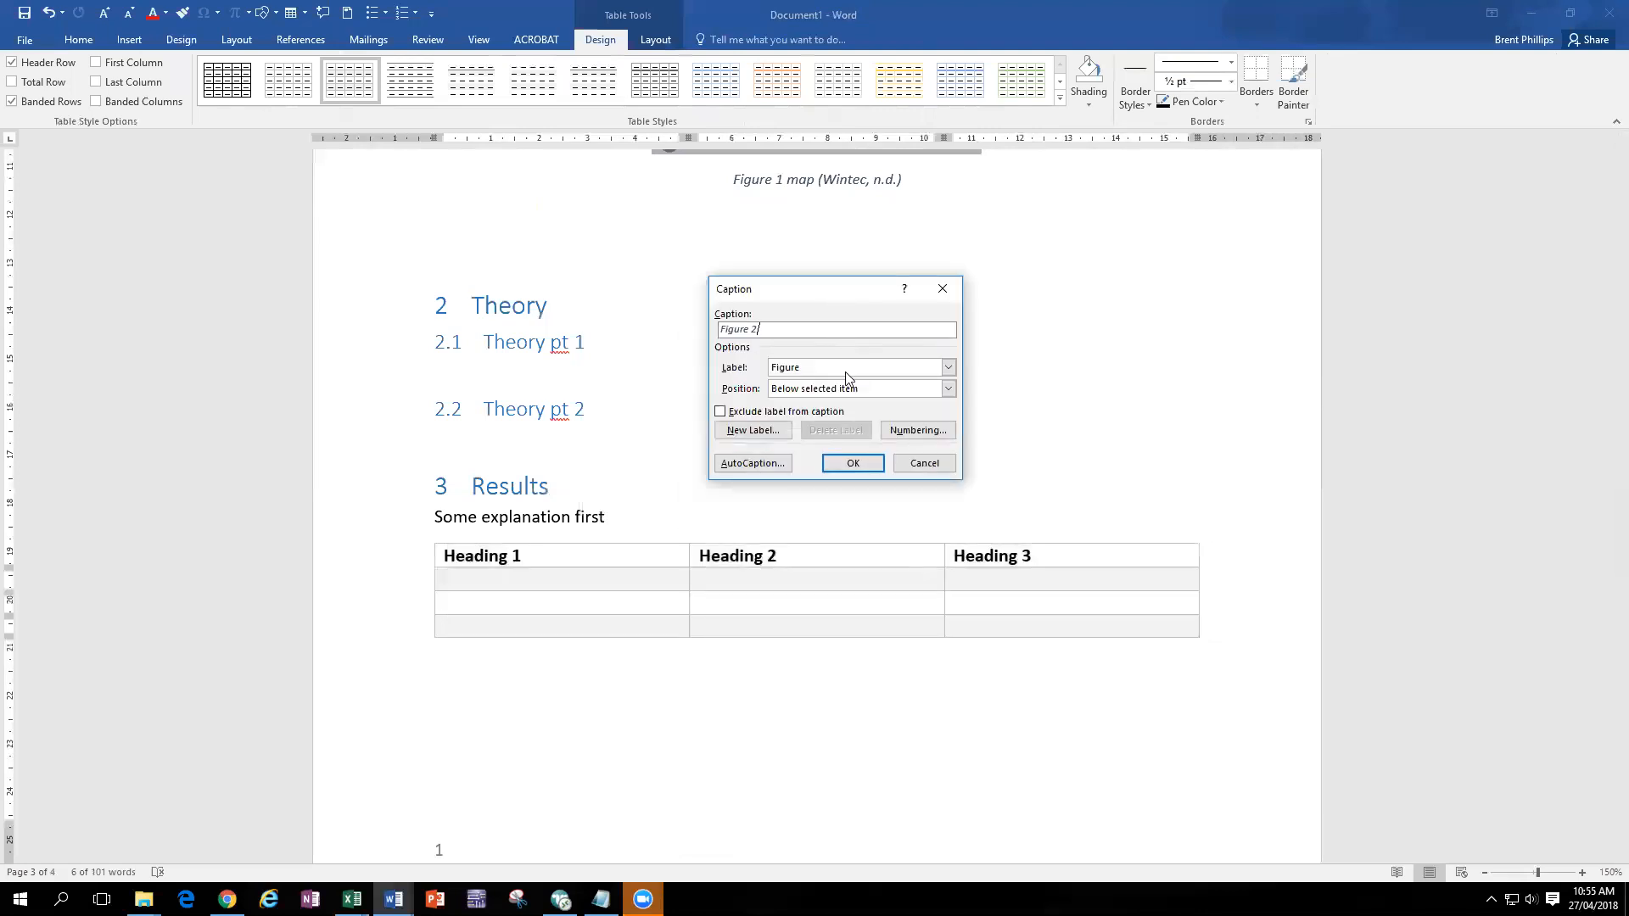
left_click(862, 389)
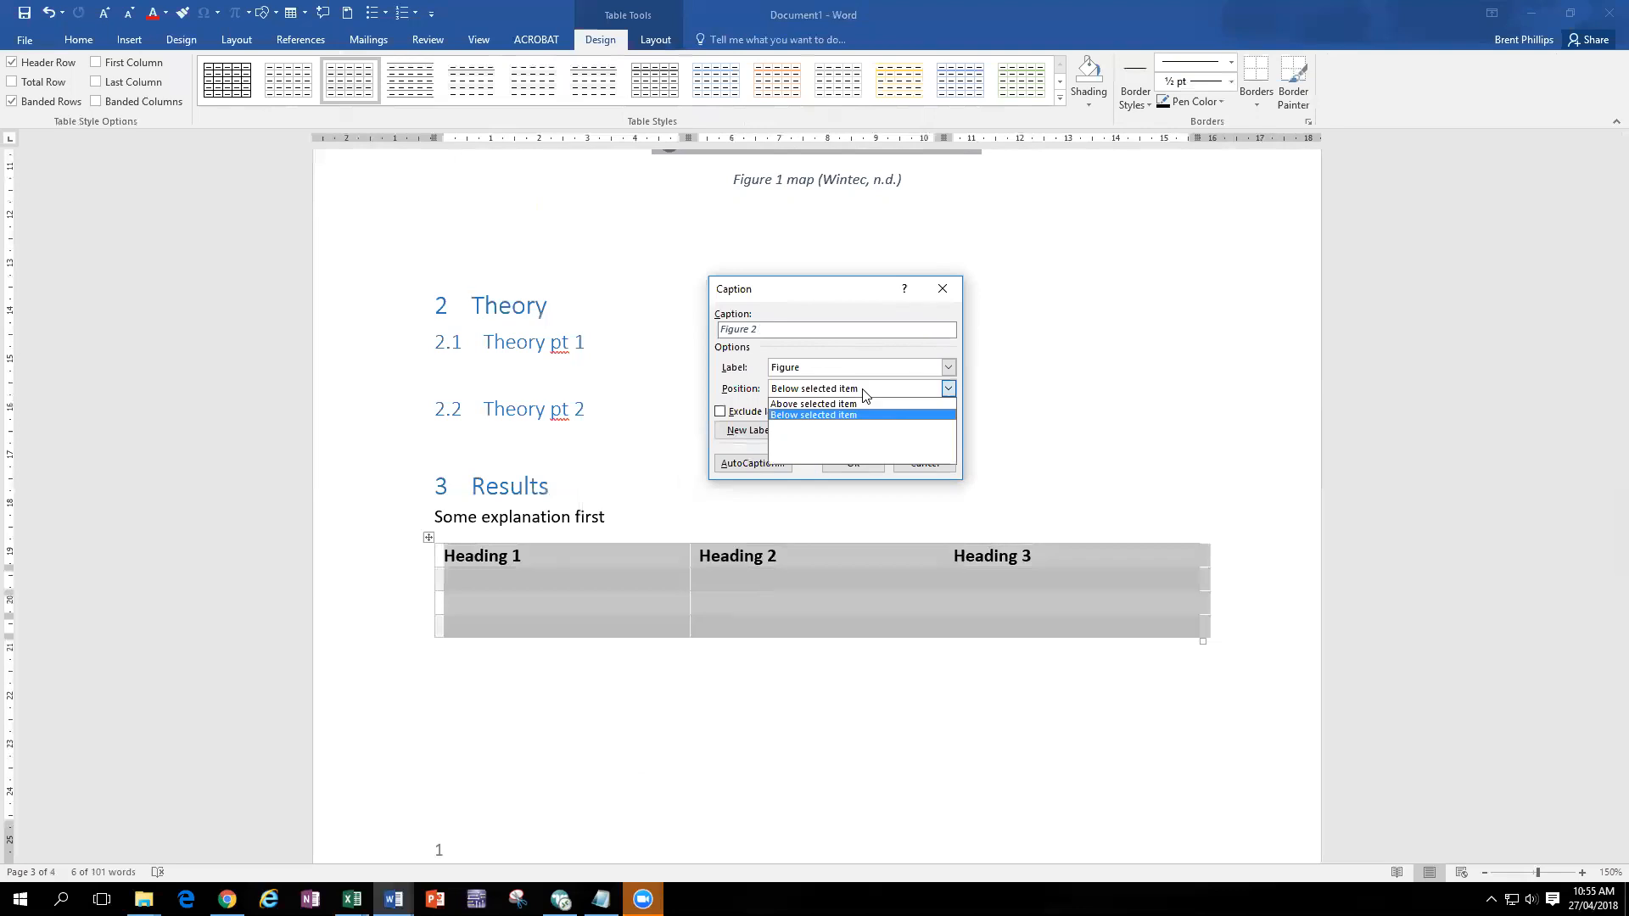
left_click(862, 391)
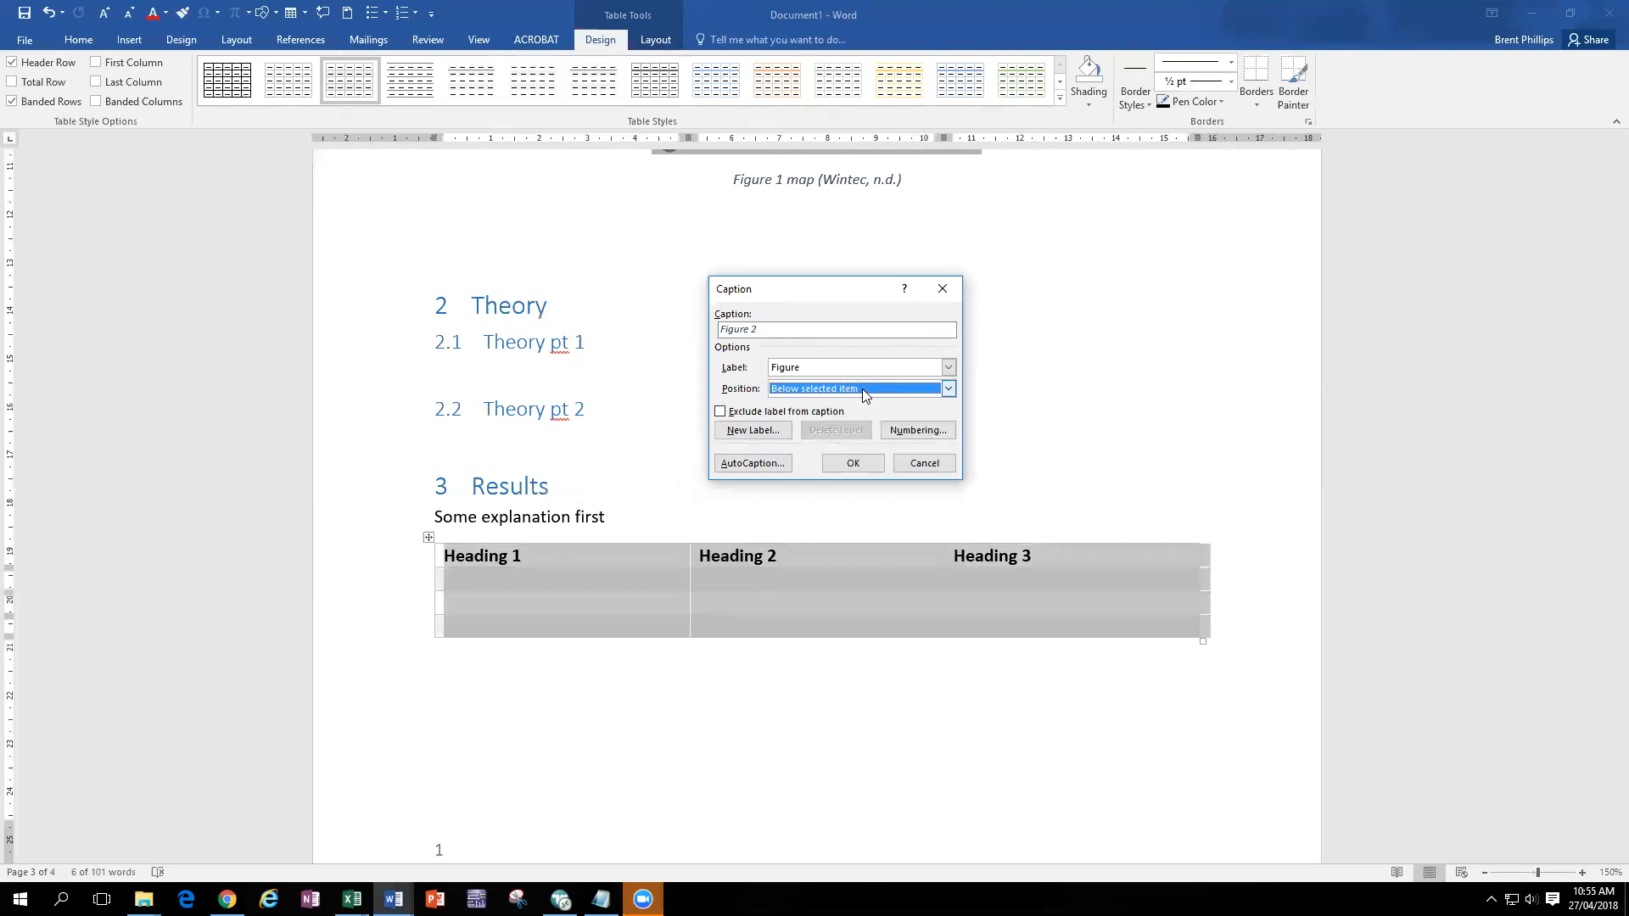
left_click(835, 332)
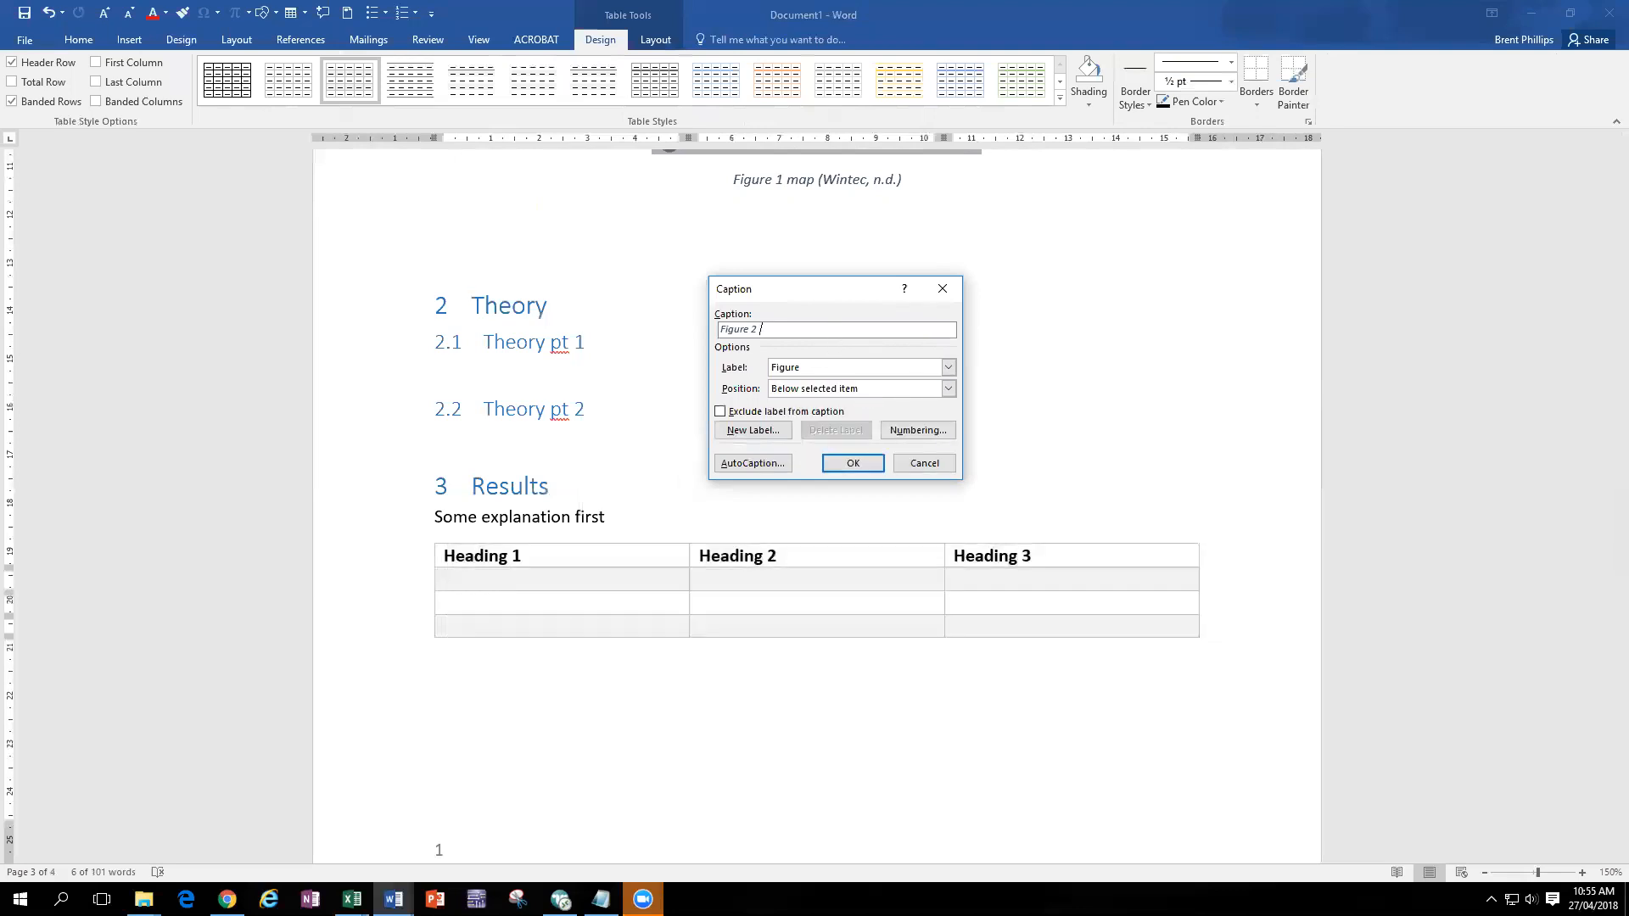
type("results from x test")
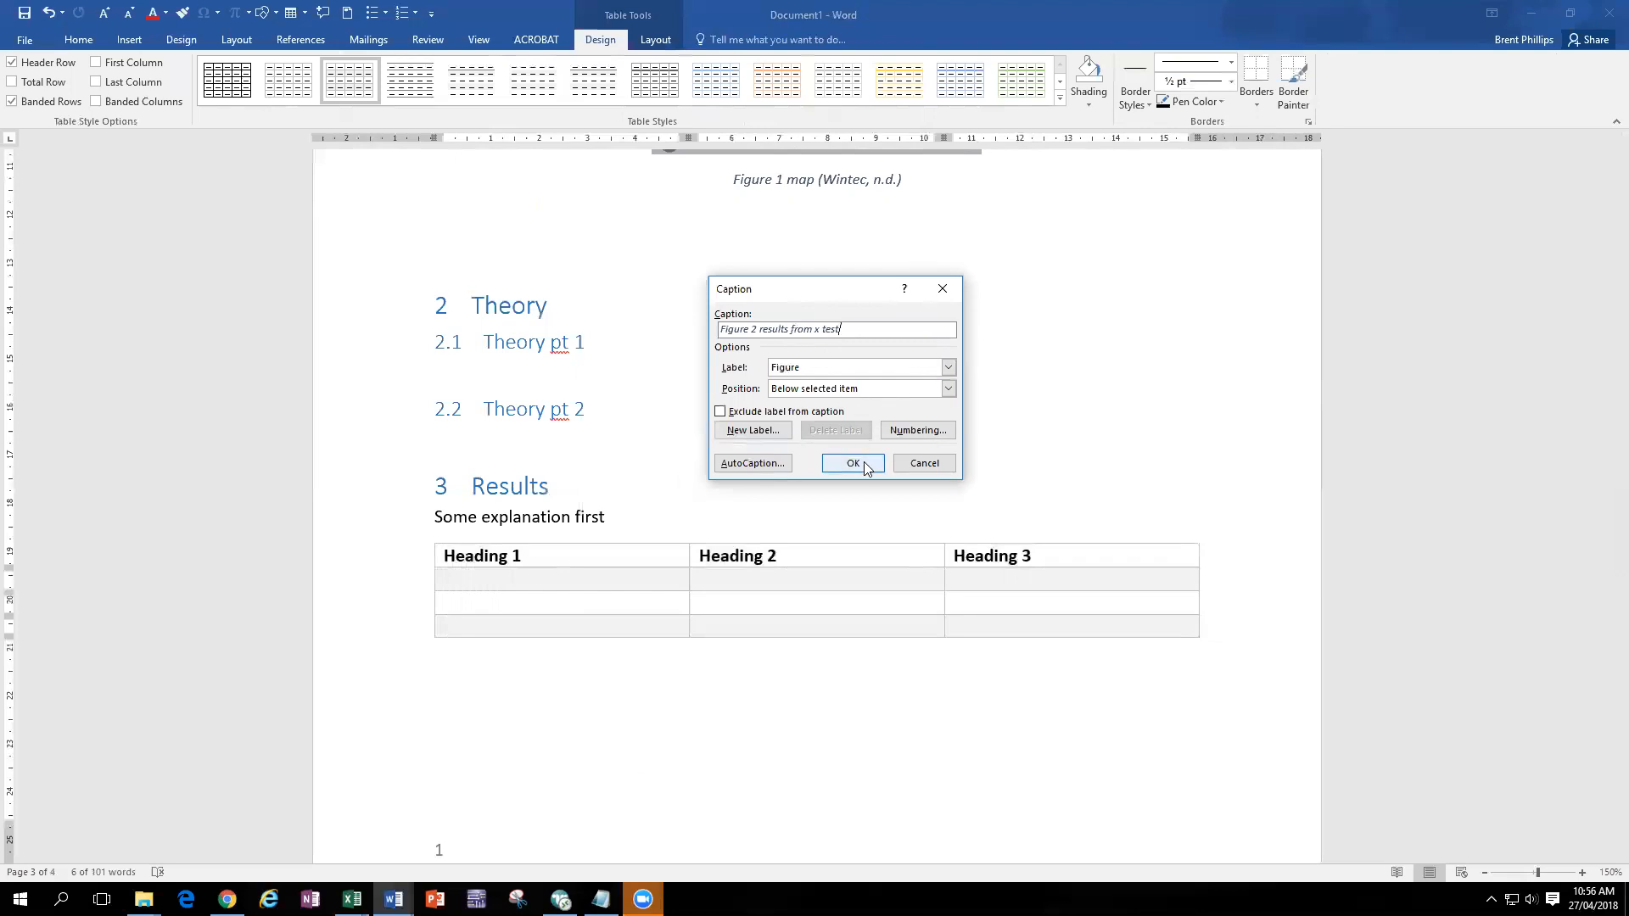
left_click(888, 370)
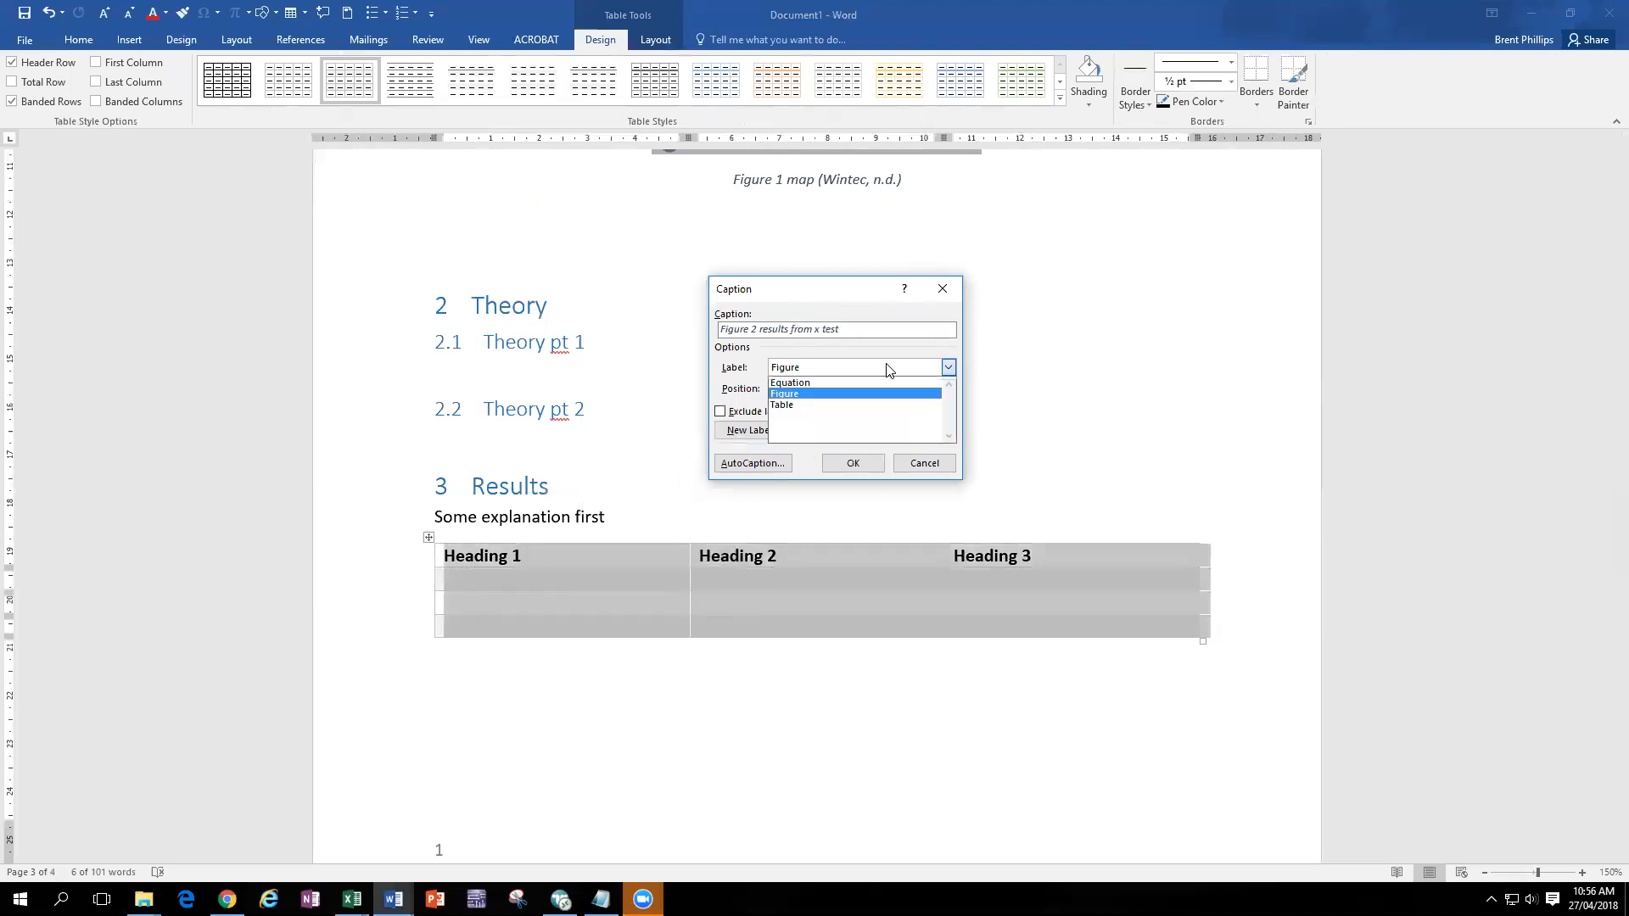
left_click(858, 403)
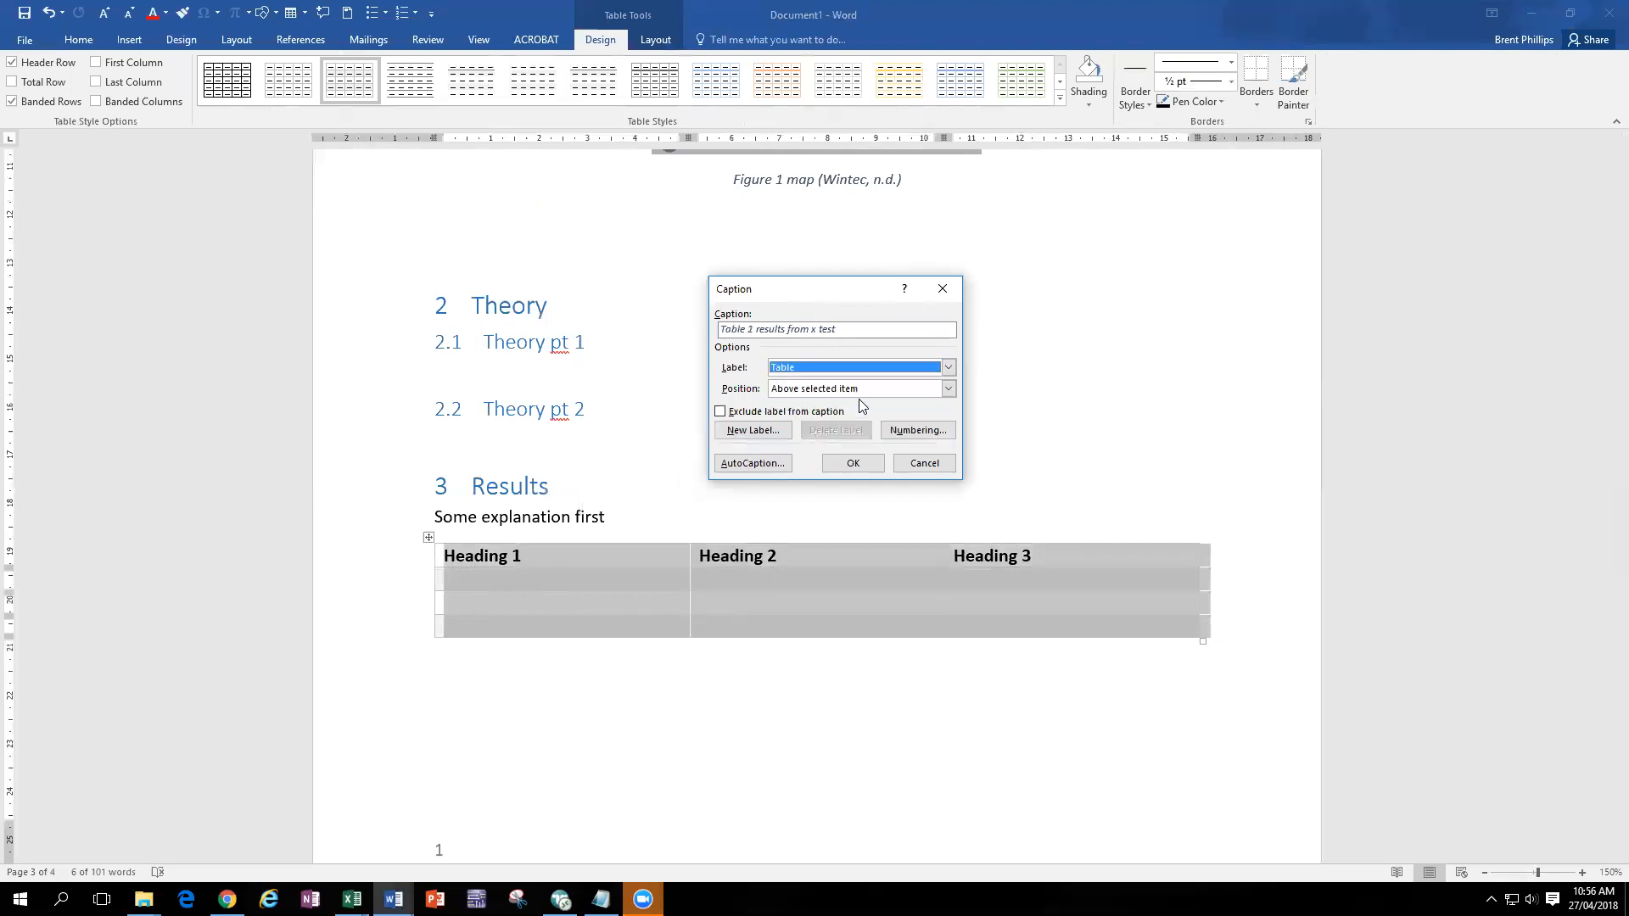
left_click(852, 463)
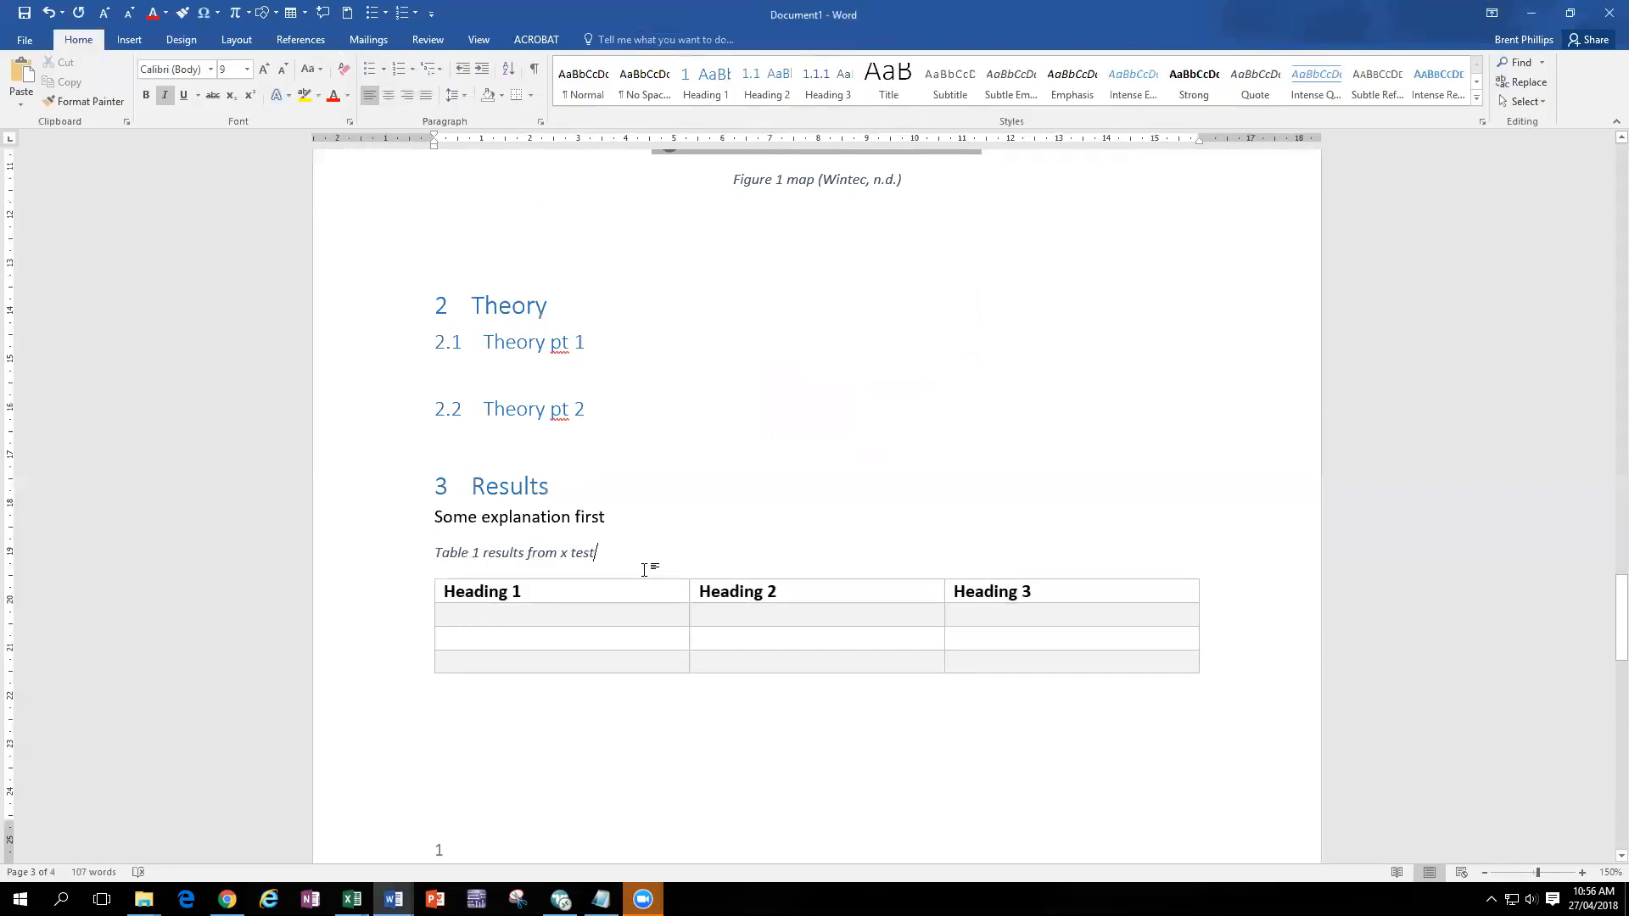
key("ctrl+z")
- Insert the caption "Table 1 results" below the table in the Results section
right_click(534, 554)
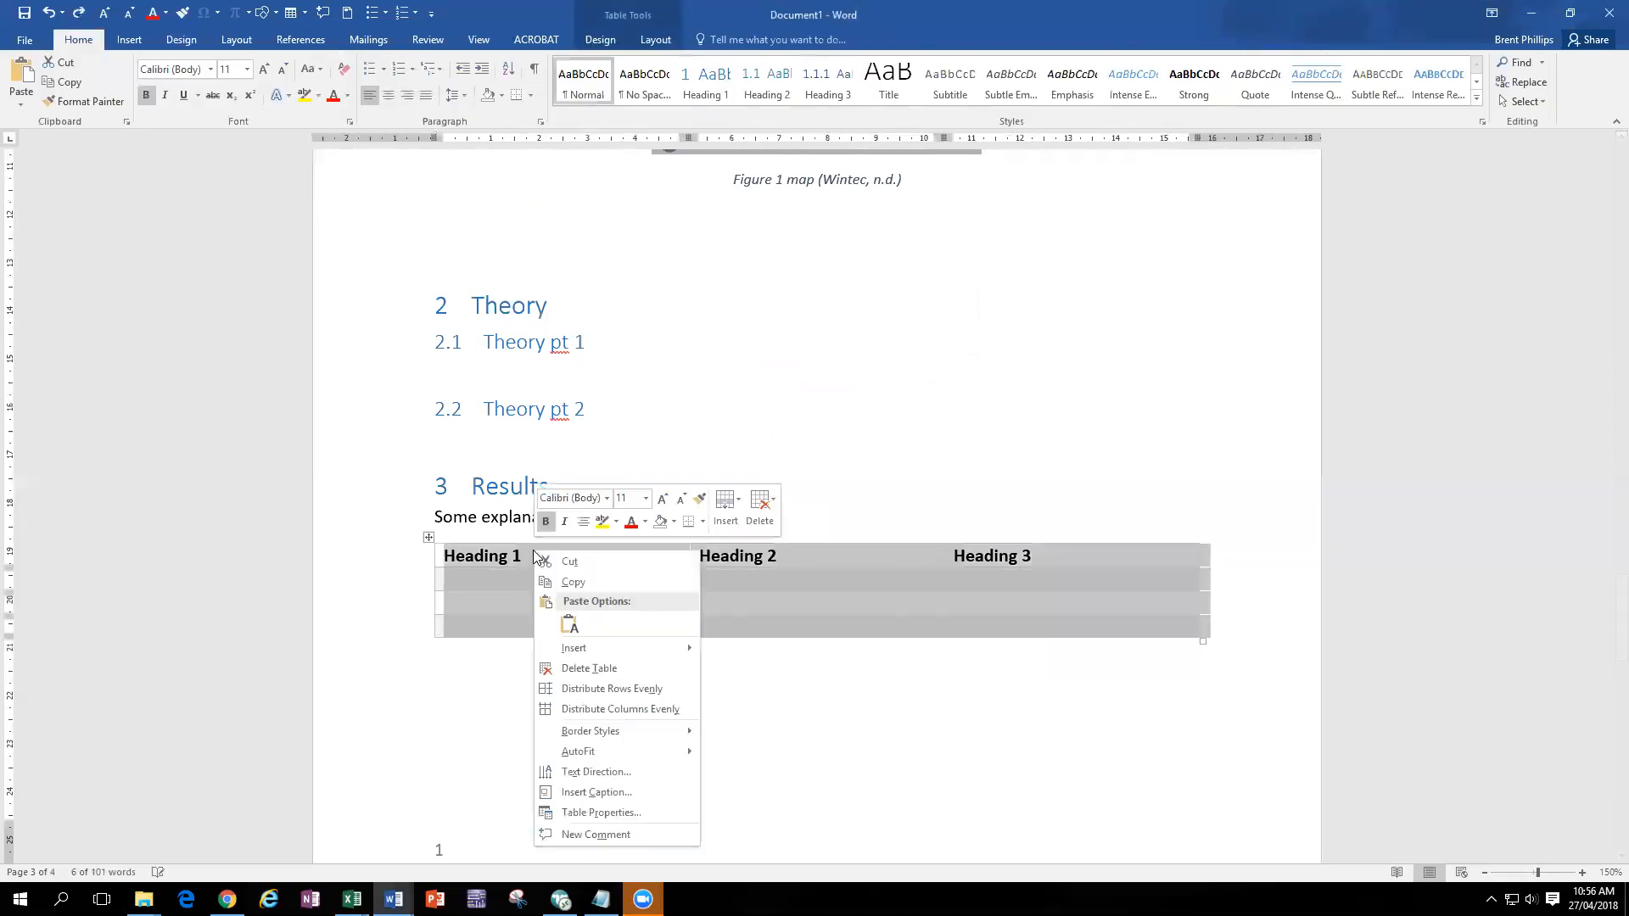
left_click(636, 792)
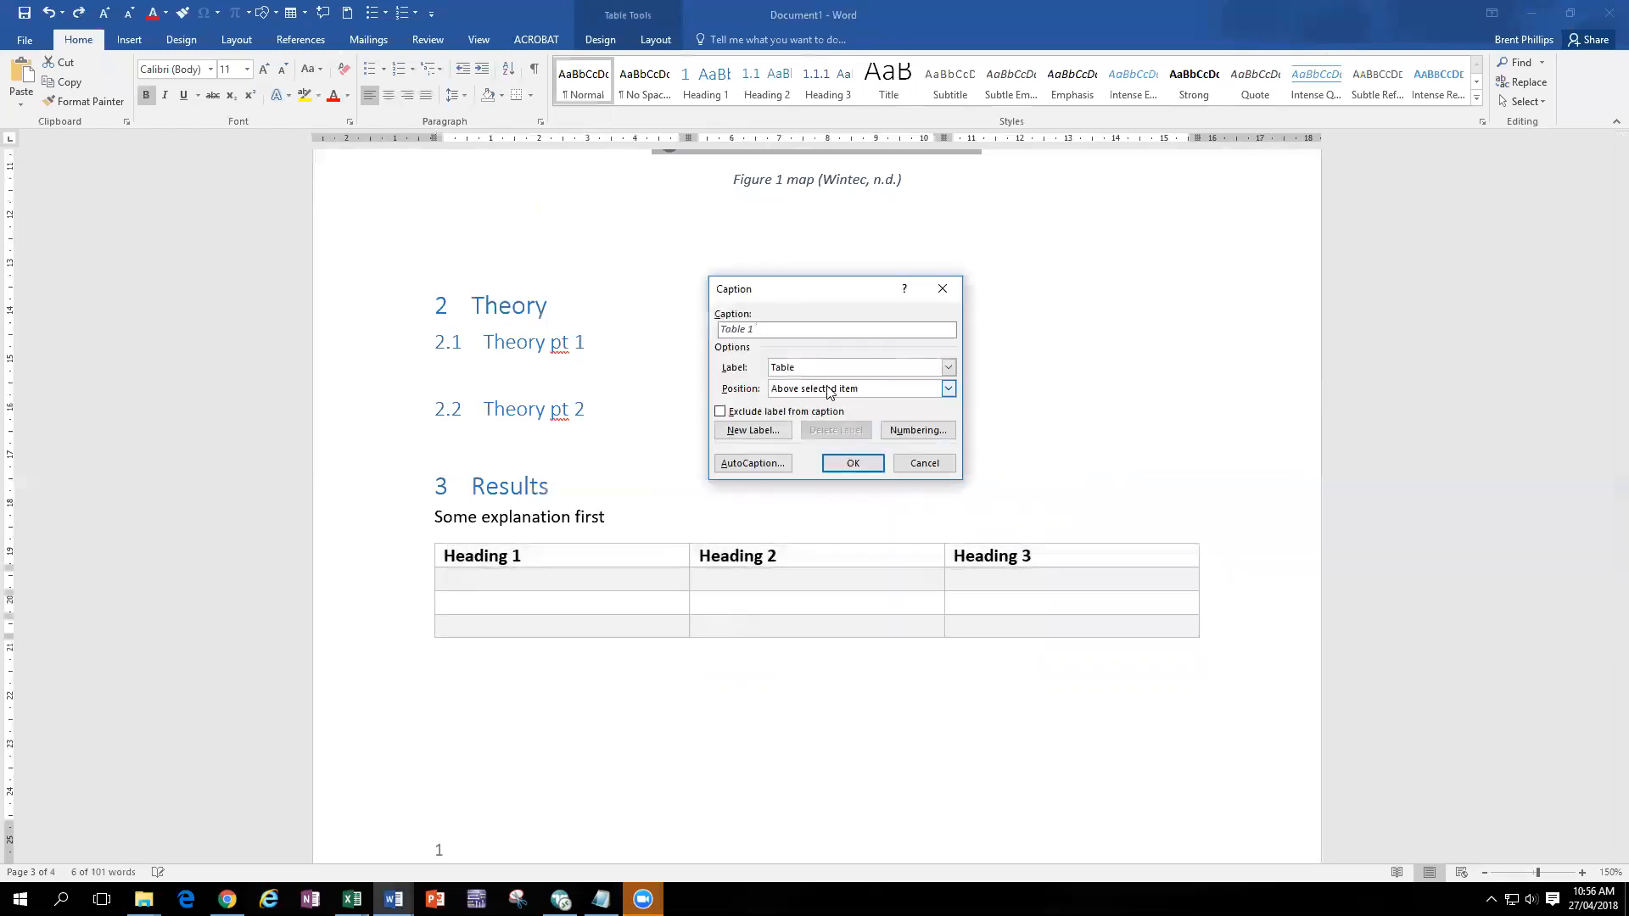
left_click(827, 388)
left_click(842, 415)
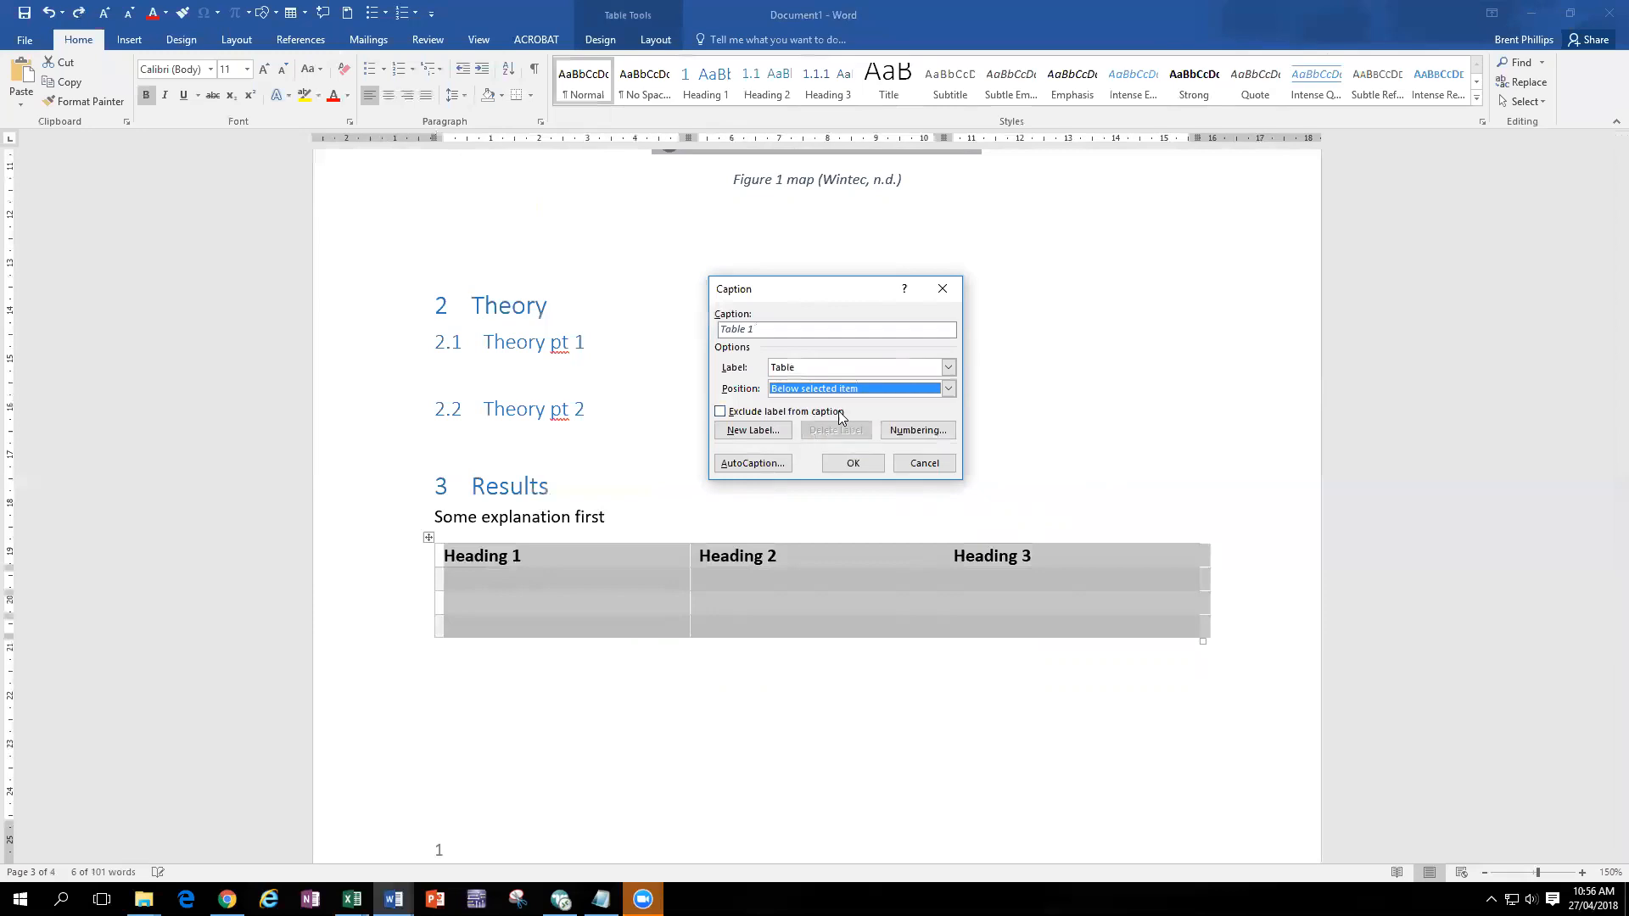
left_click(801, 330)
type("reults")
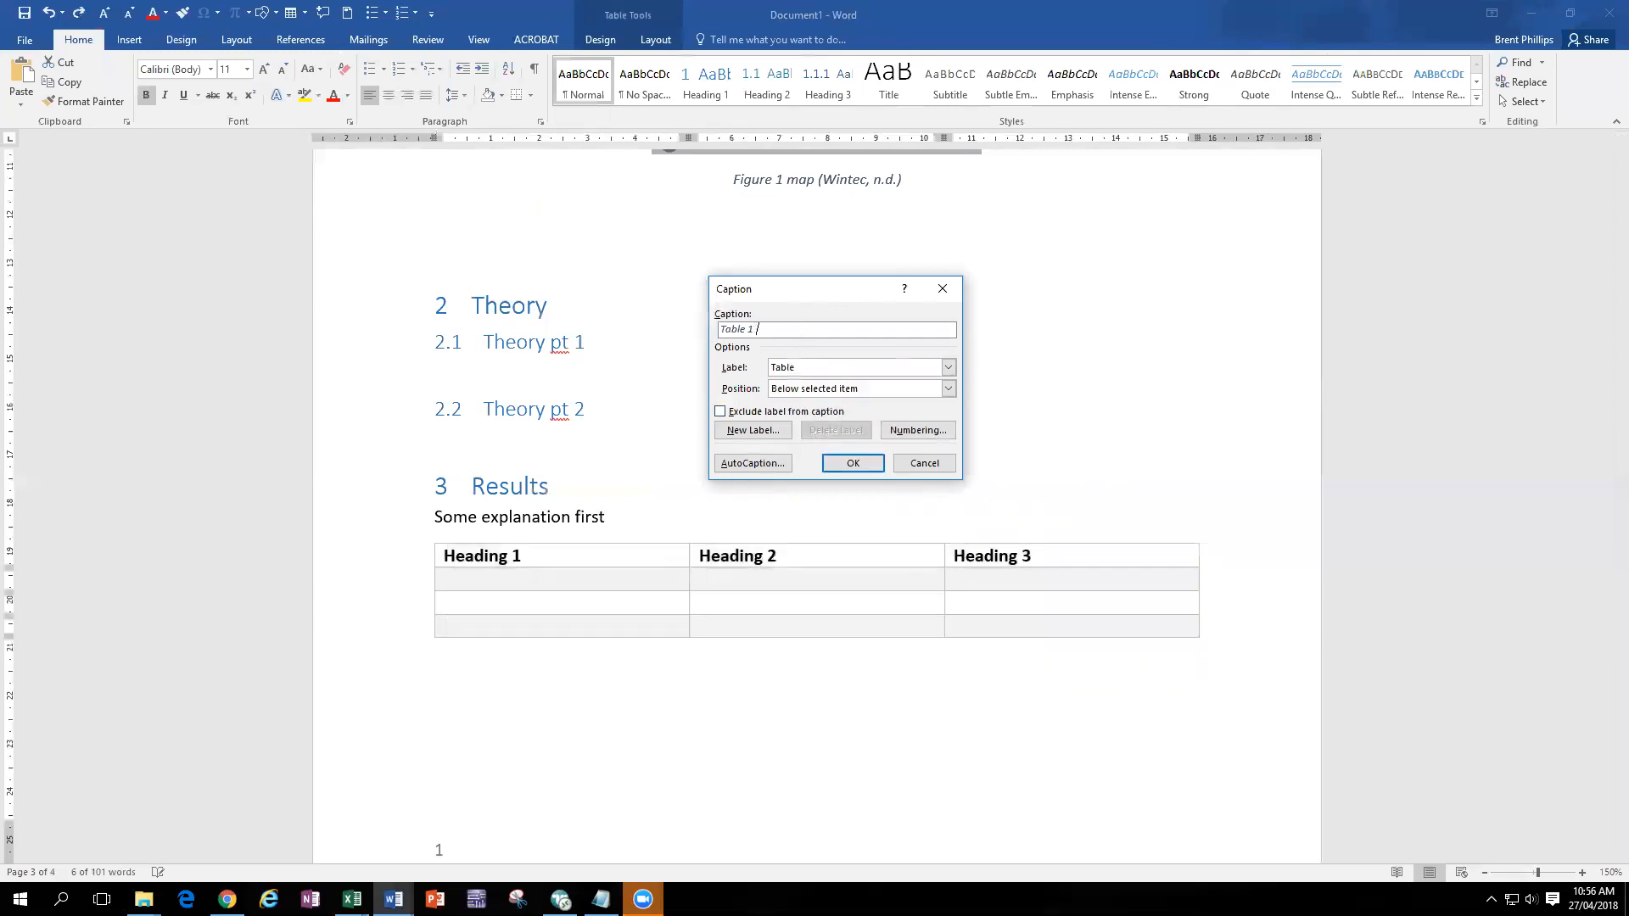
key("Left")
key("Left")
key("Left")
key("Left")
type("s")
left_click(852, 463)
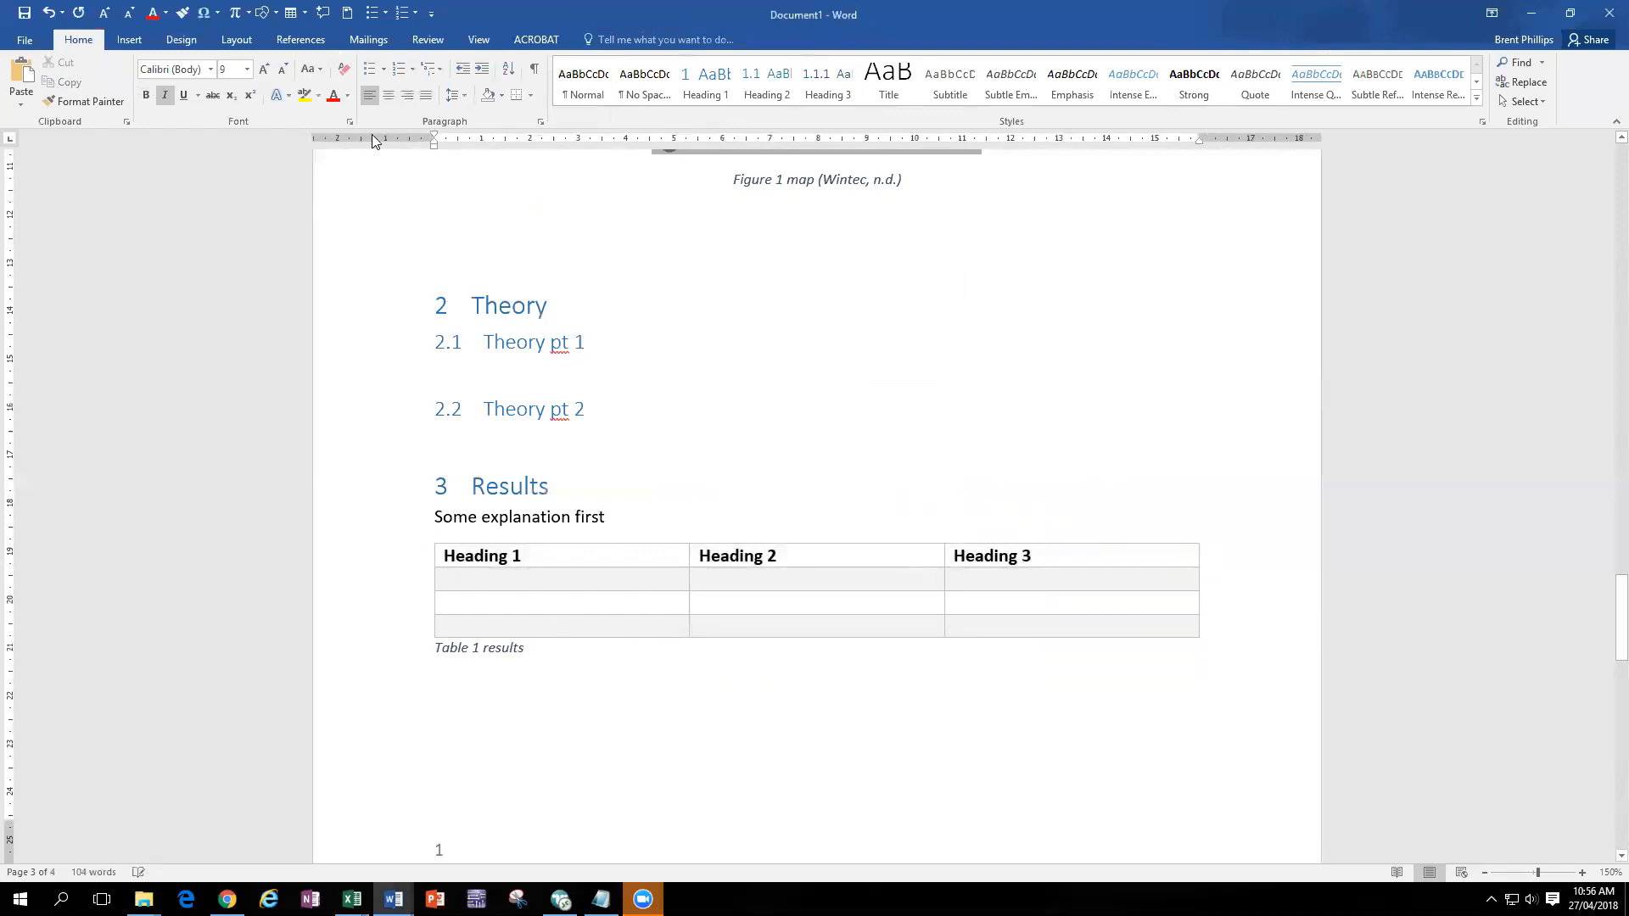
- Centre the results caption beneath the table and return to the end of the sentence "Some explanation first"
left_click(388, 95)
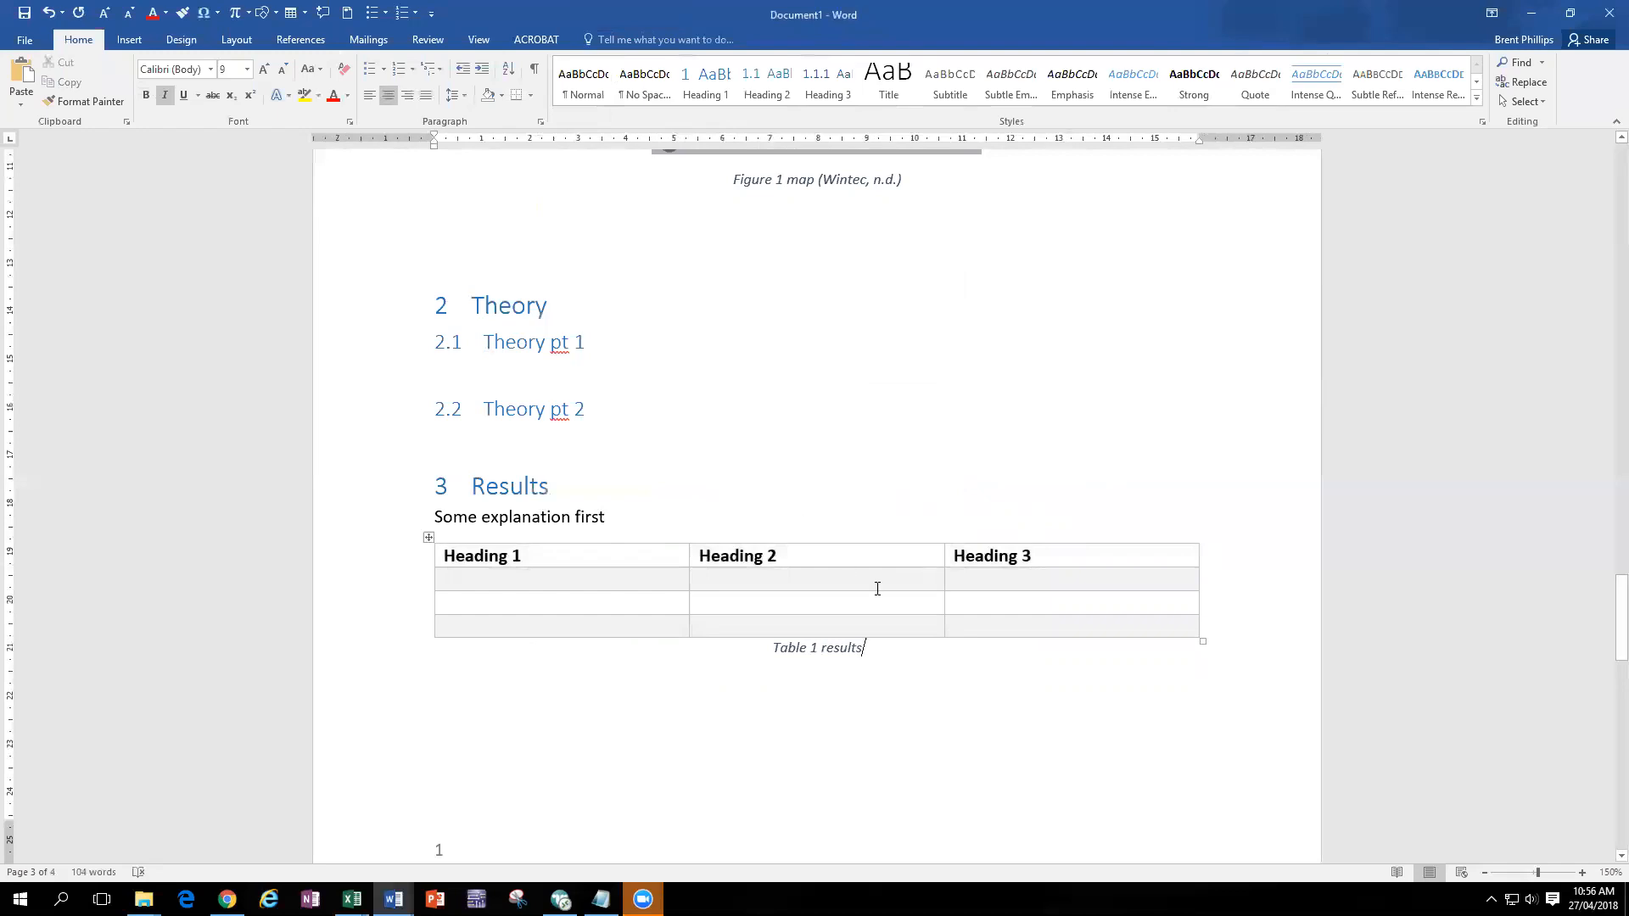
triple_click(496, 517)
left_click(632, 531)
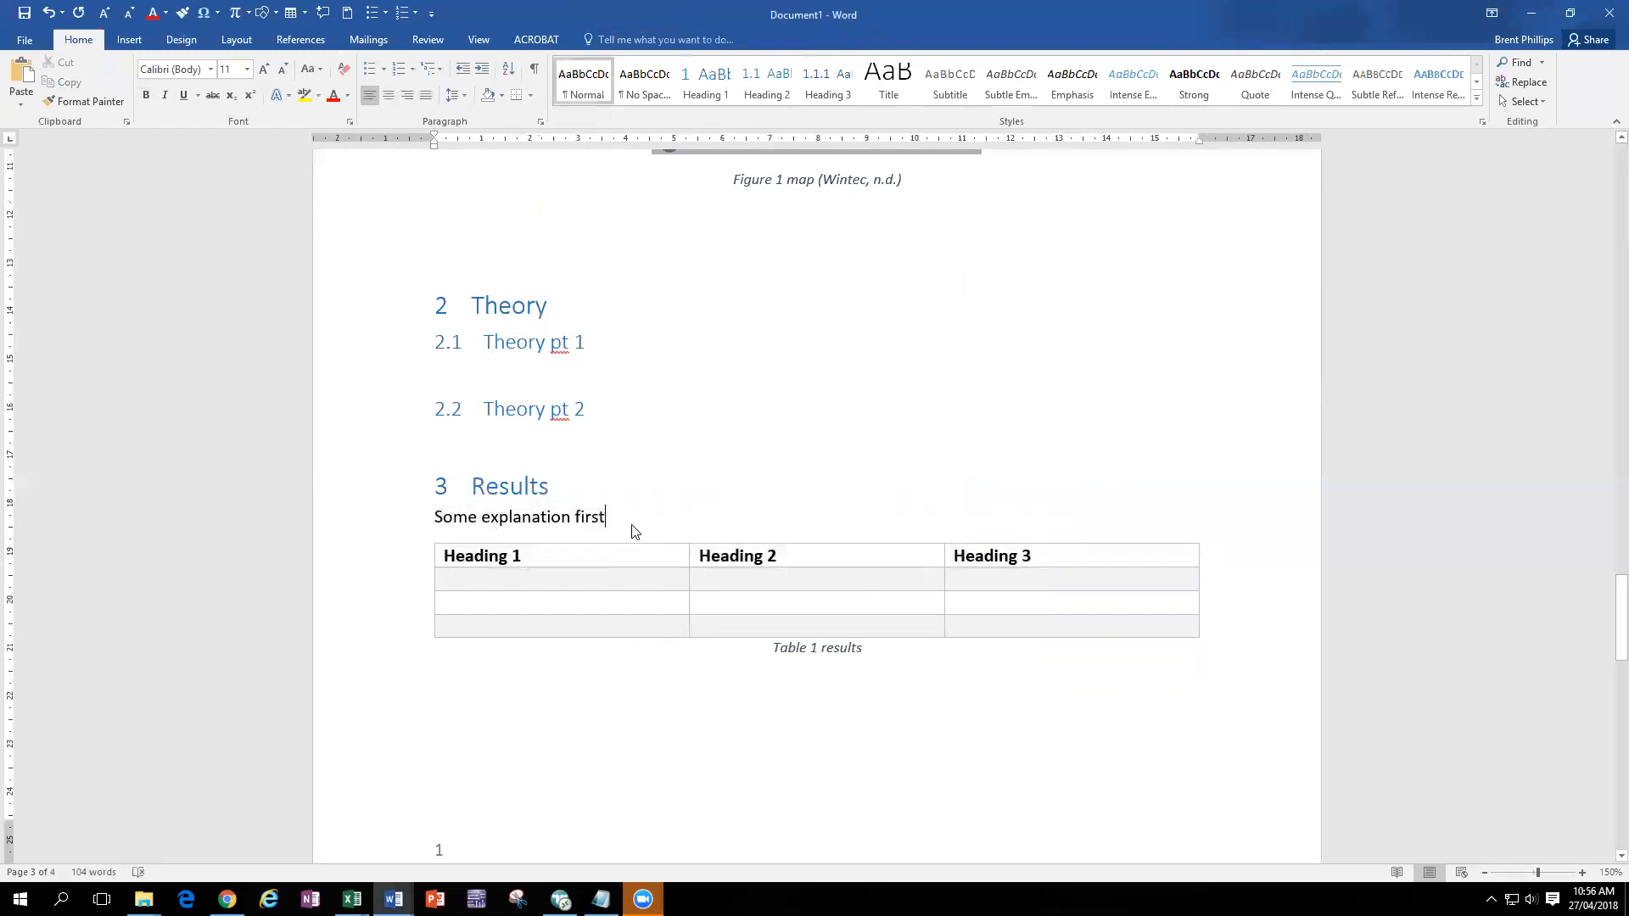
- Update the entire table of contents, including headings and page numbers
mouse_move(702, 530)
scroll(702, 530, "up", 5)
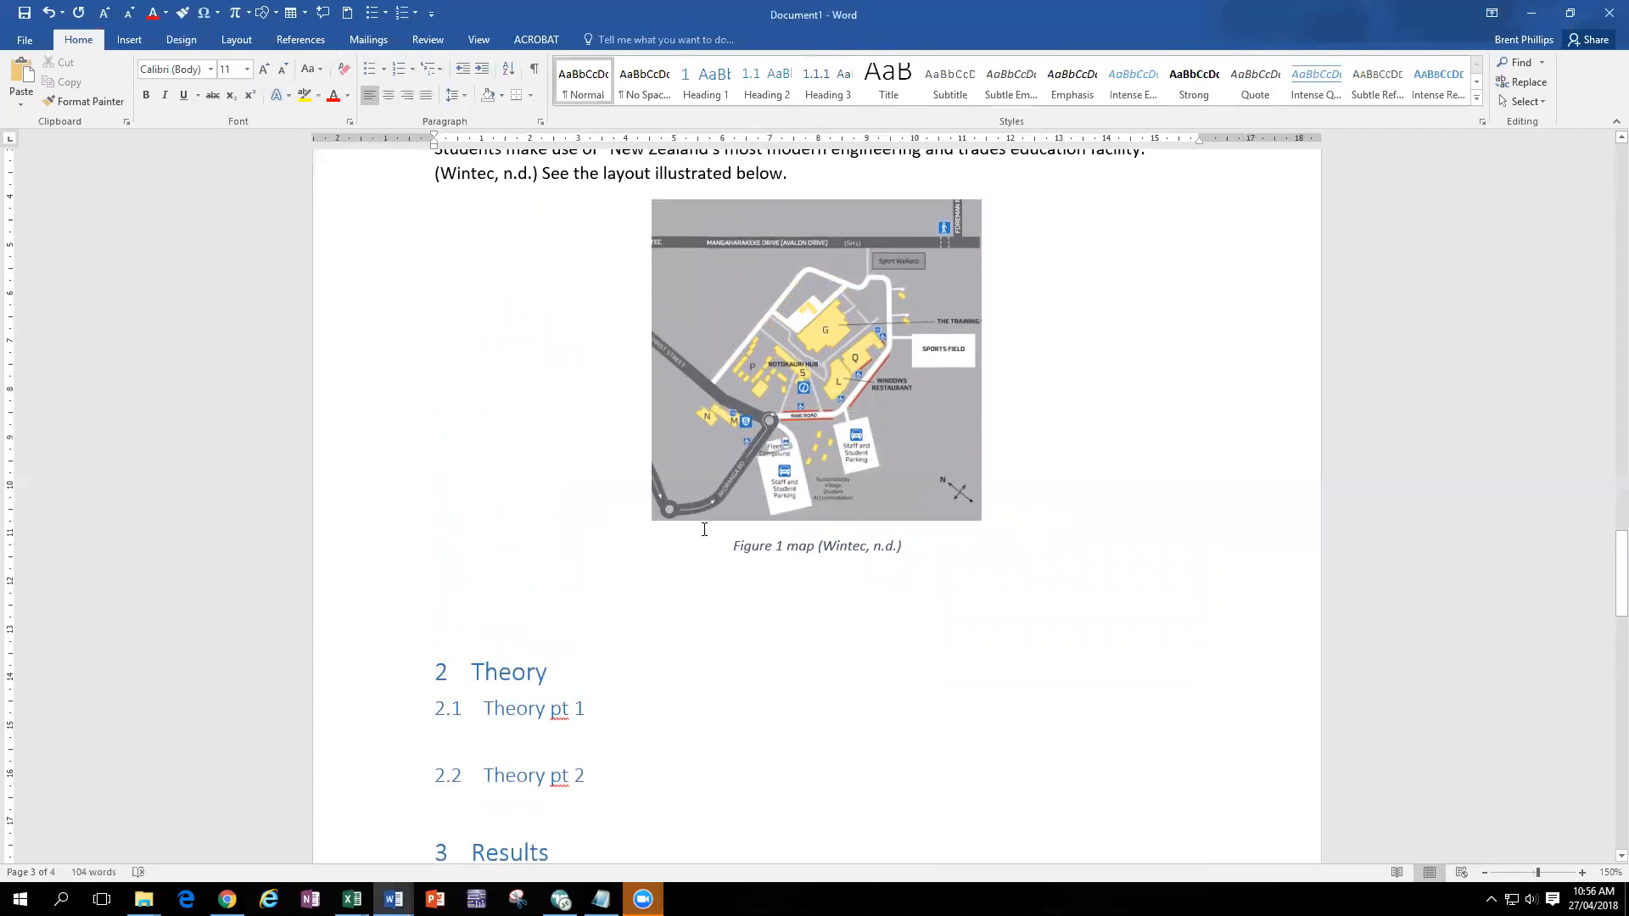
scroll(704, 529, "up", 1)
scroll(702, 529, "up", 2)
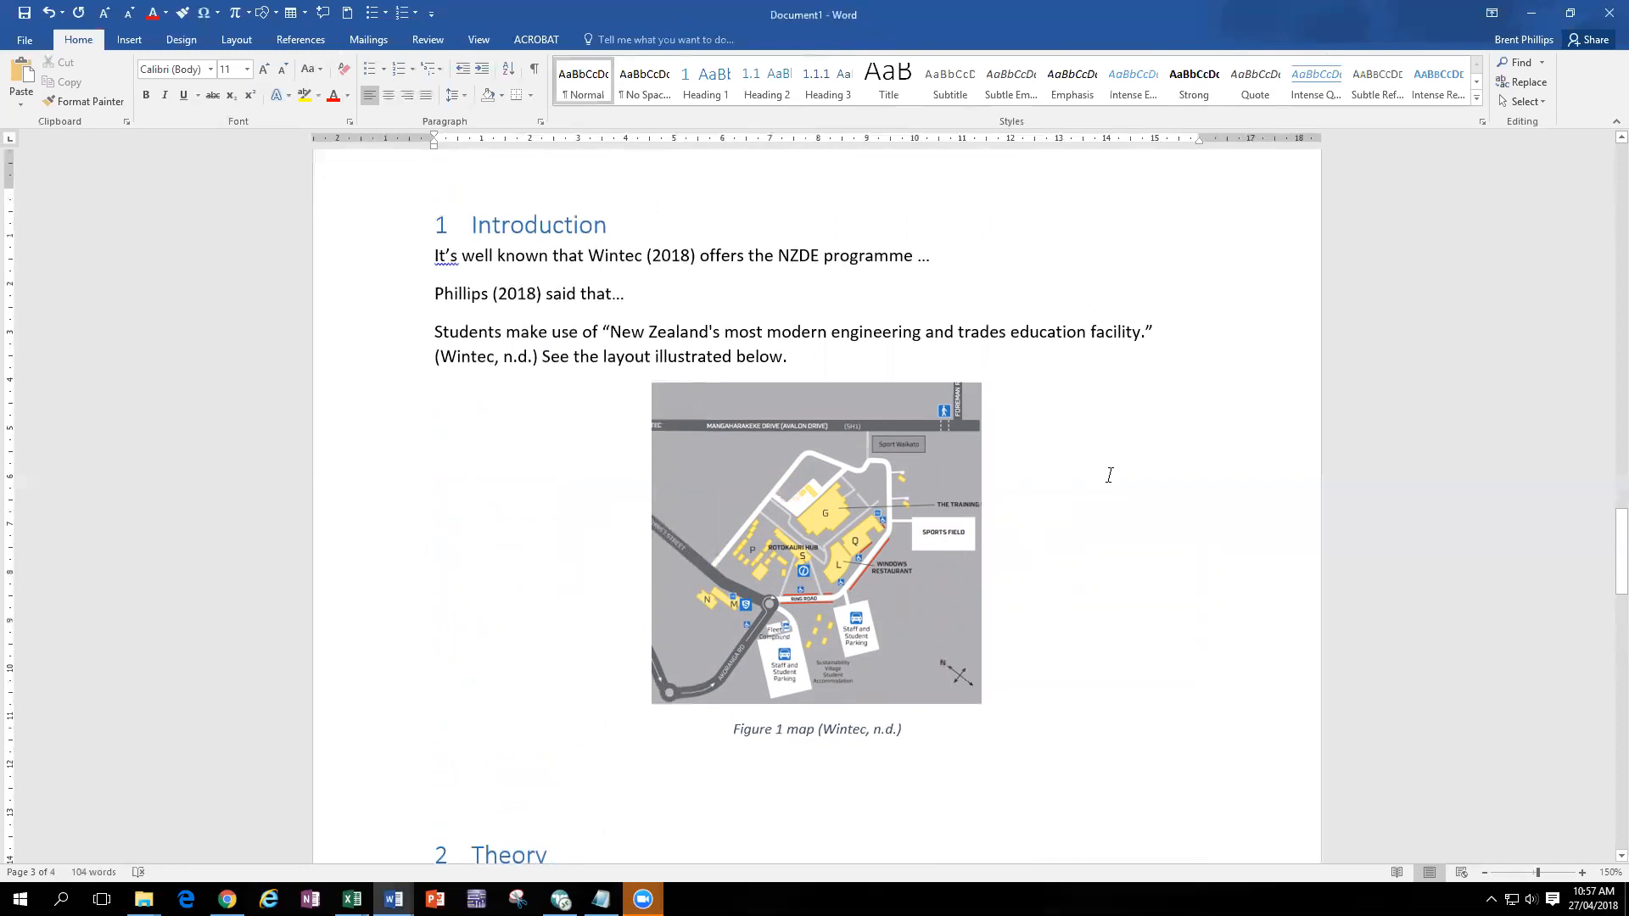
scroll(1109, 475, "up", 1)
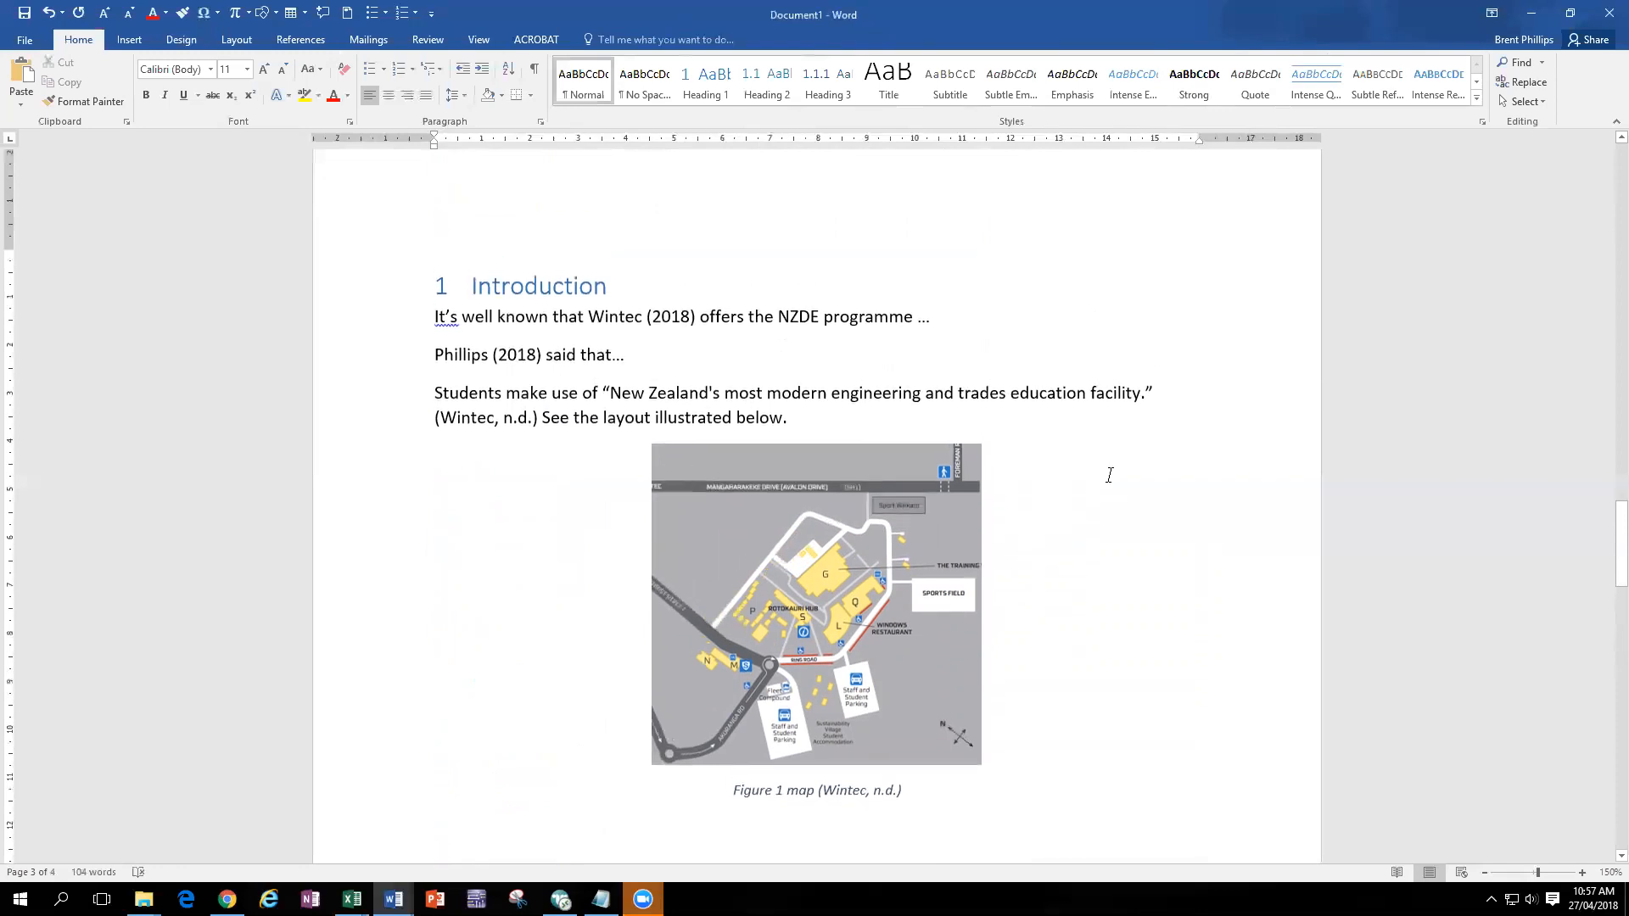
scroll(1111, 477, "up", 10)
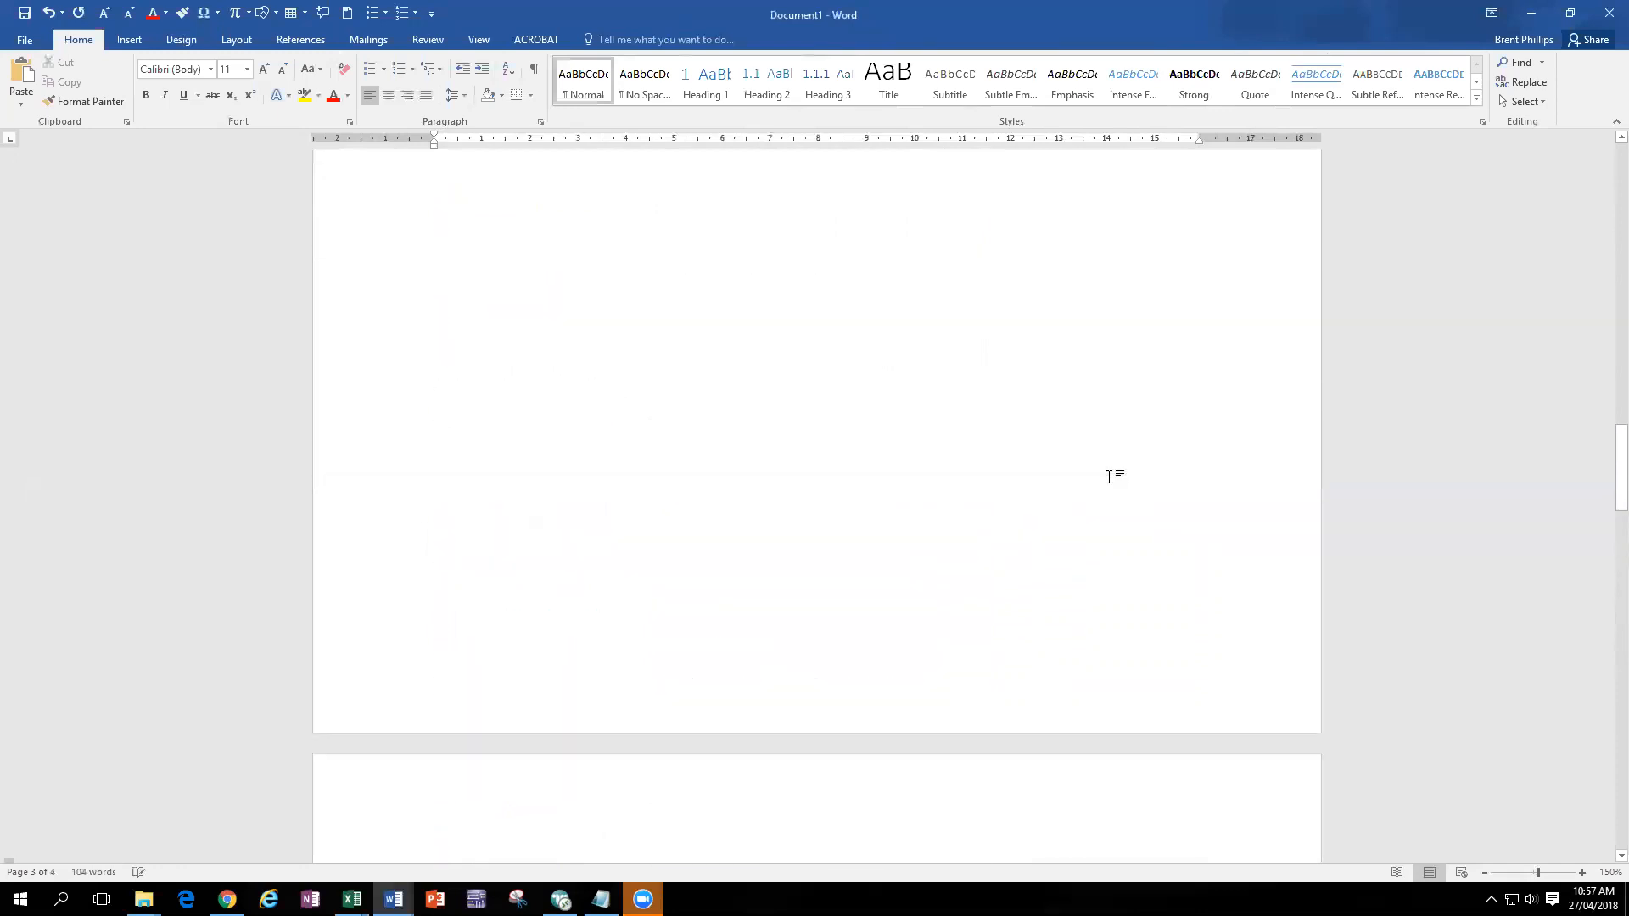
scroll(1111, 477, "up", 5)
left_click(635, 522)
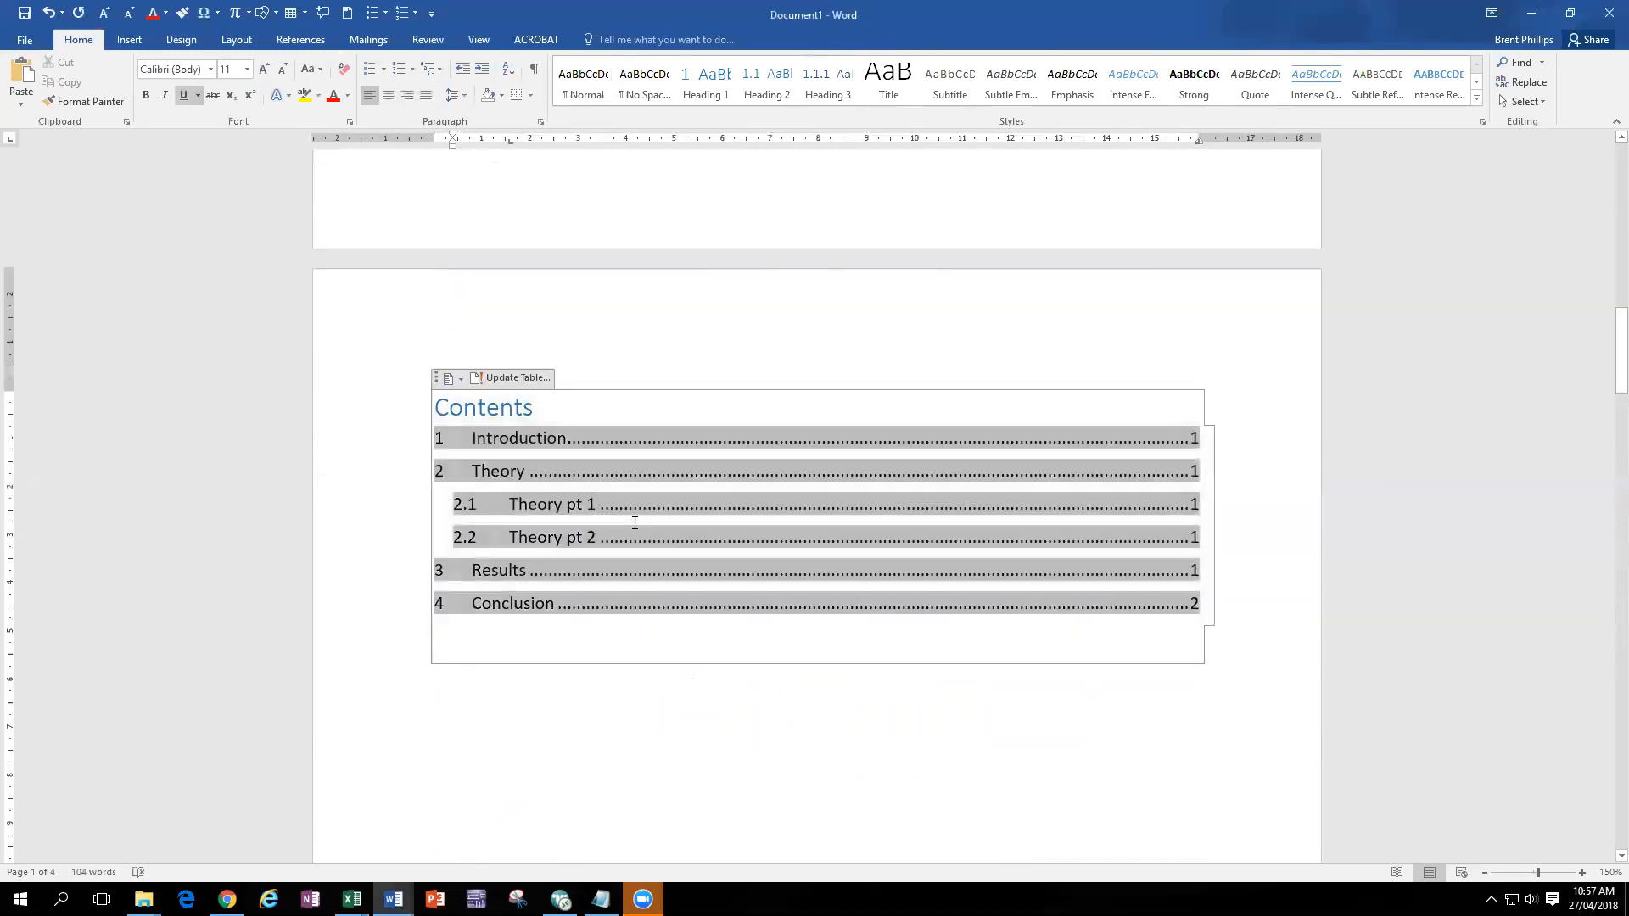
left_click(529, 380)
left_click(789, 448)
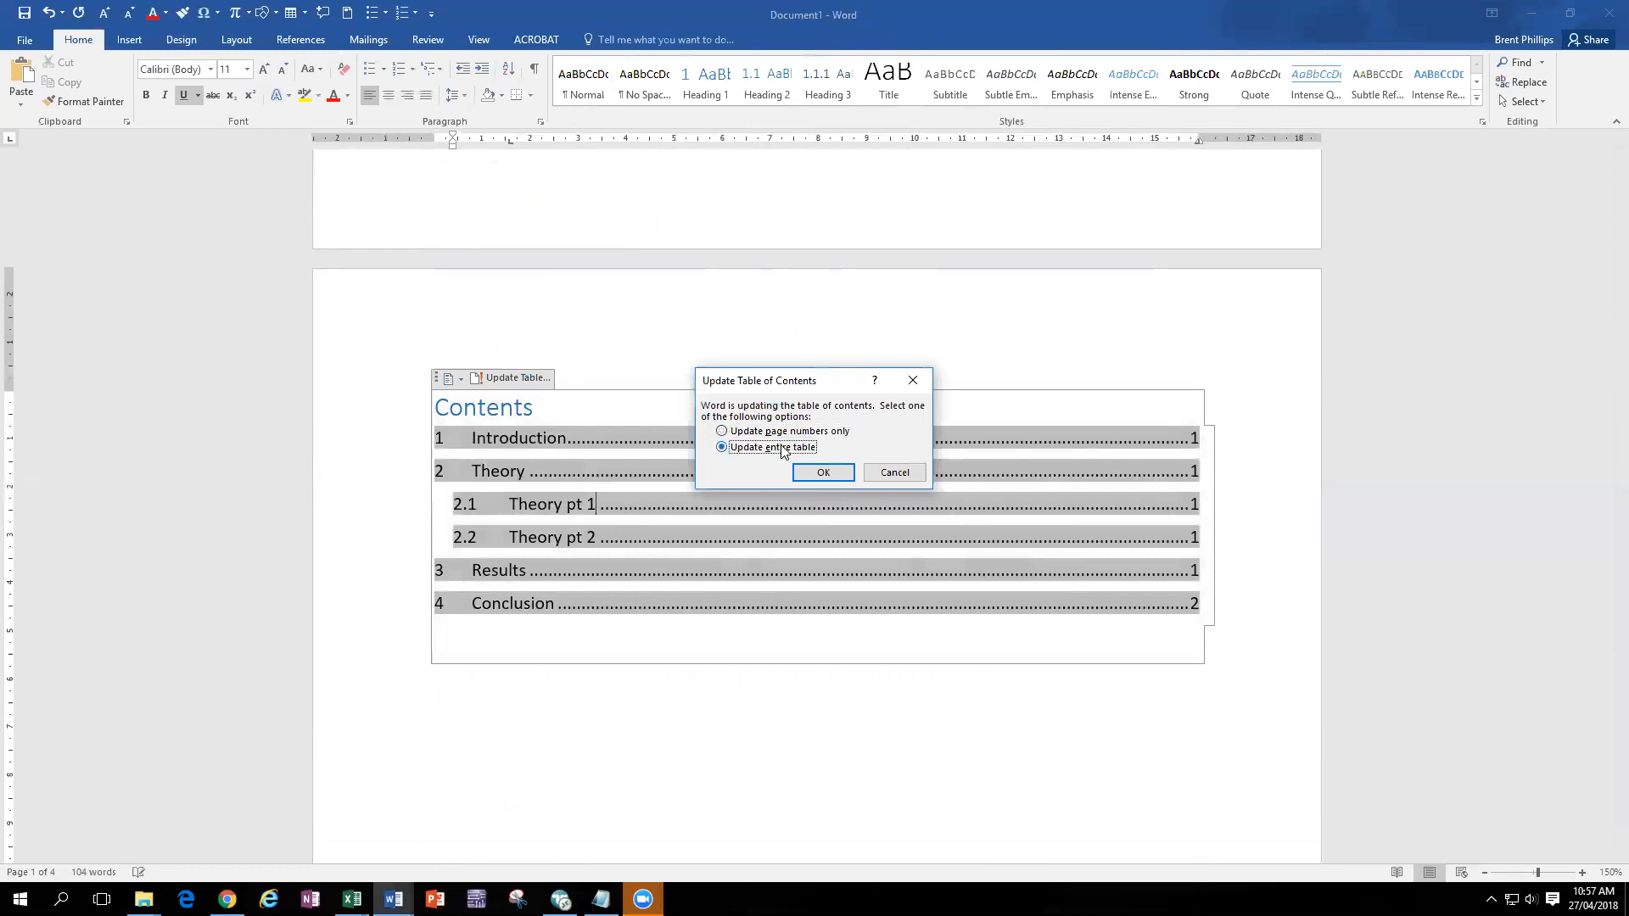
left_click(840, 474)
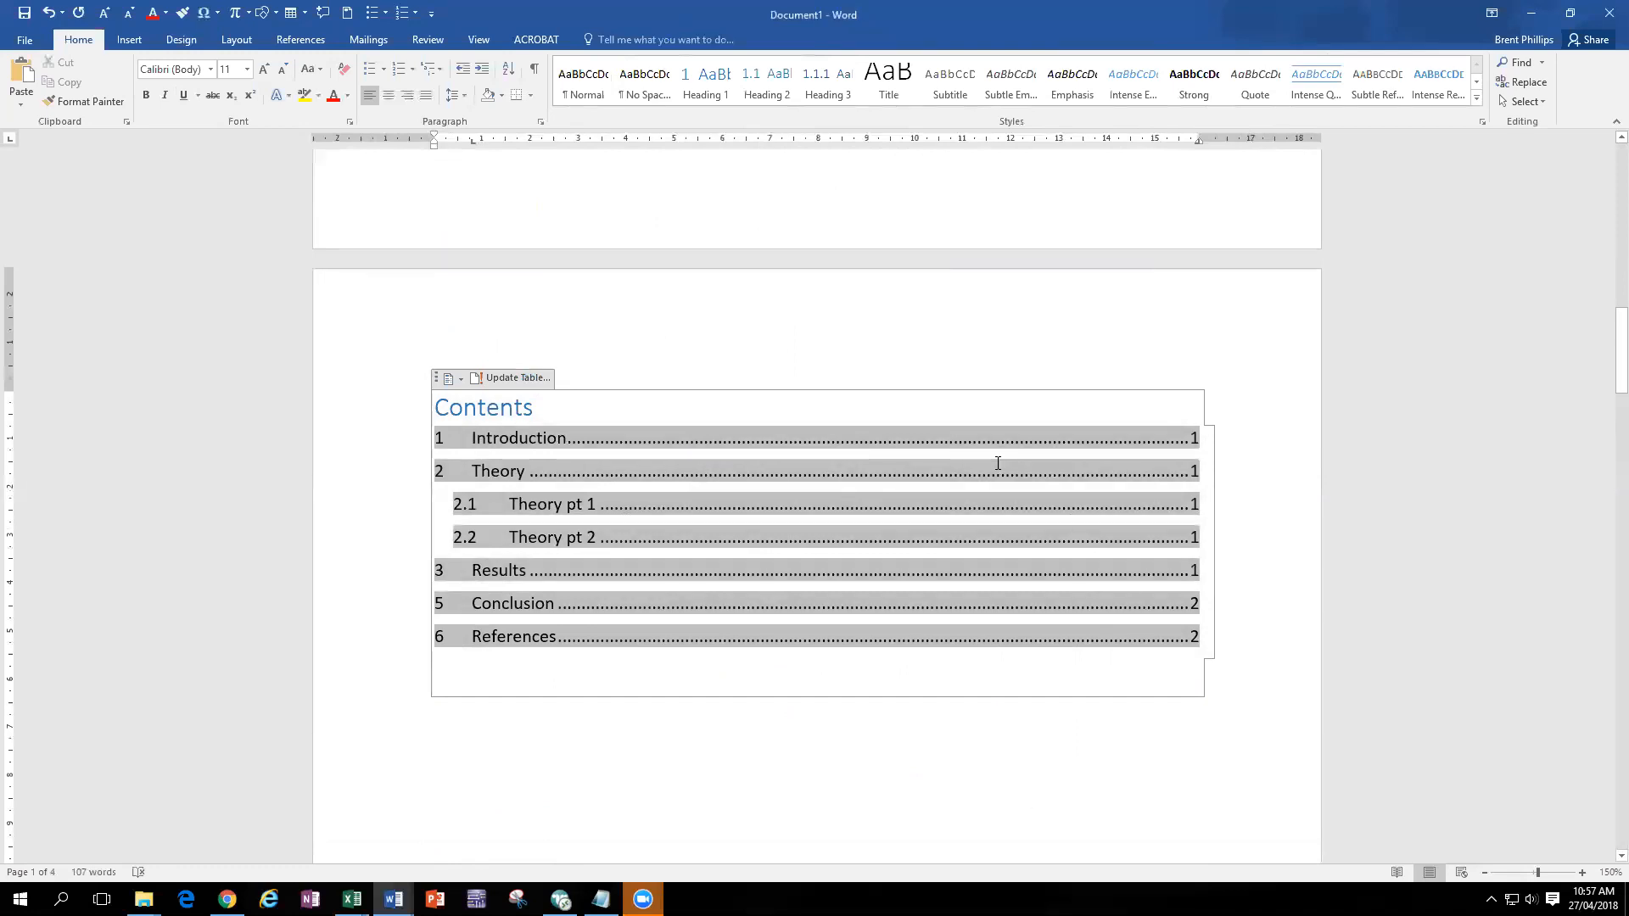
left_click(826, 378)
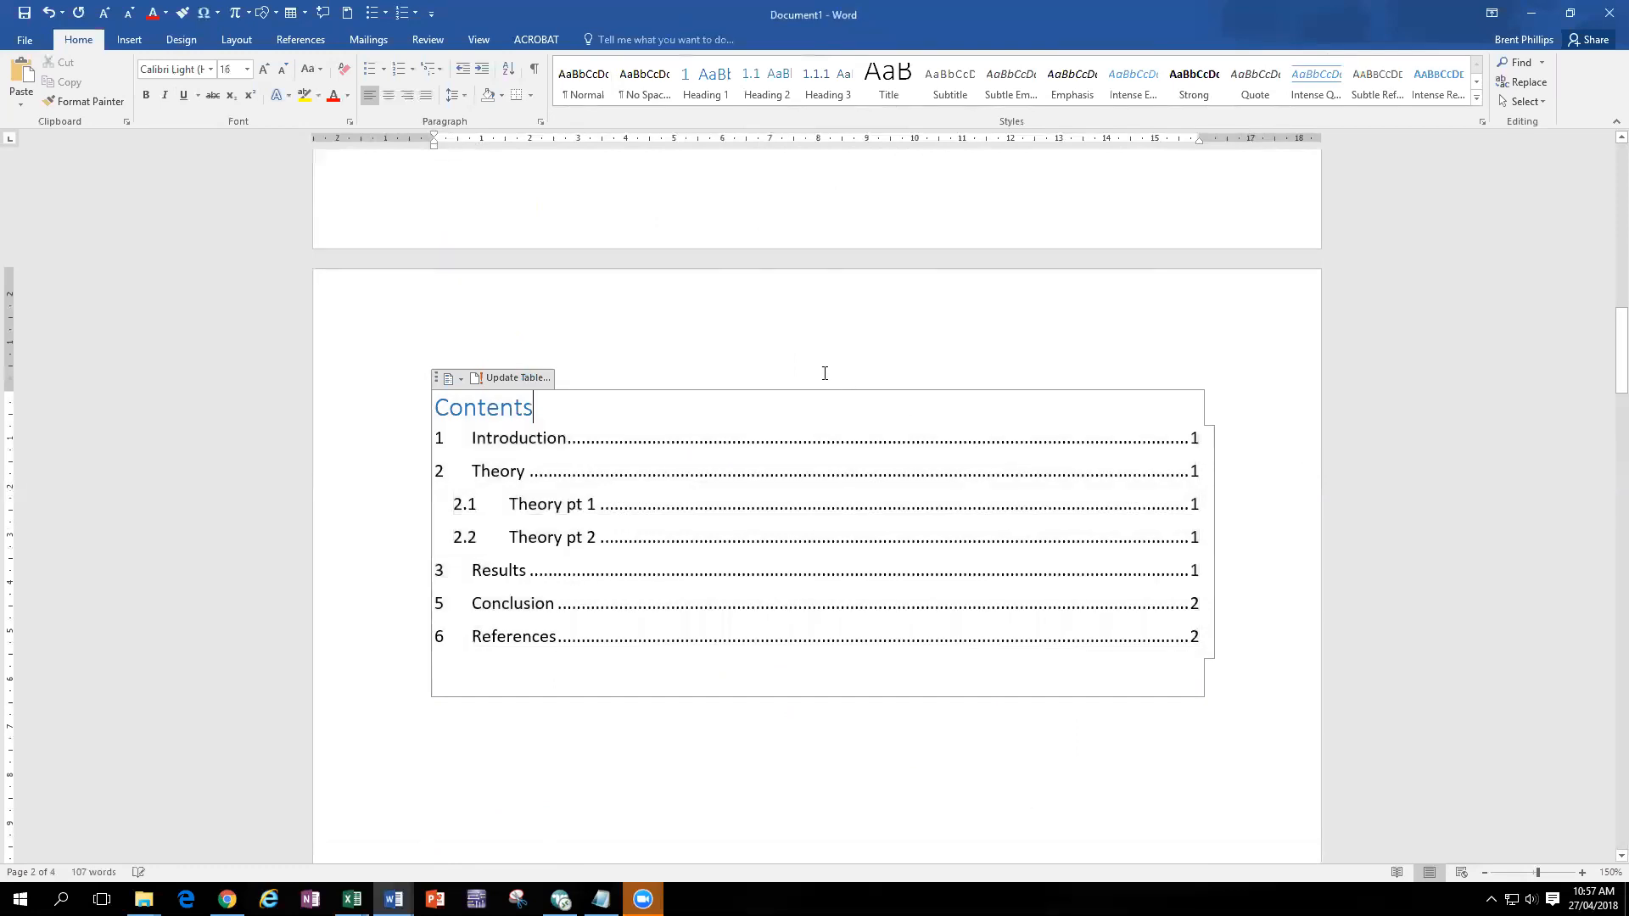